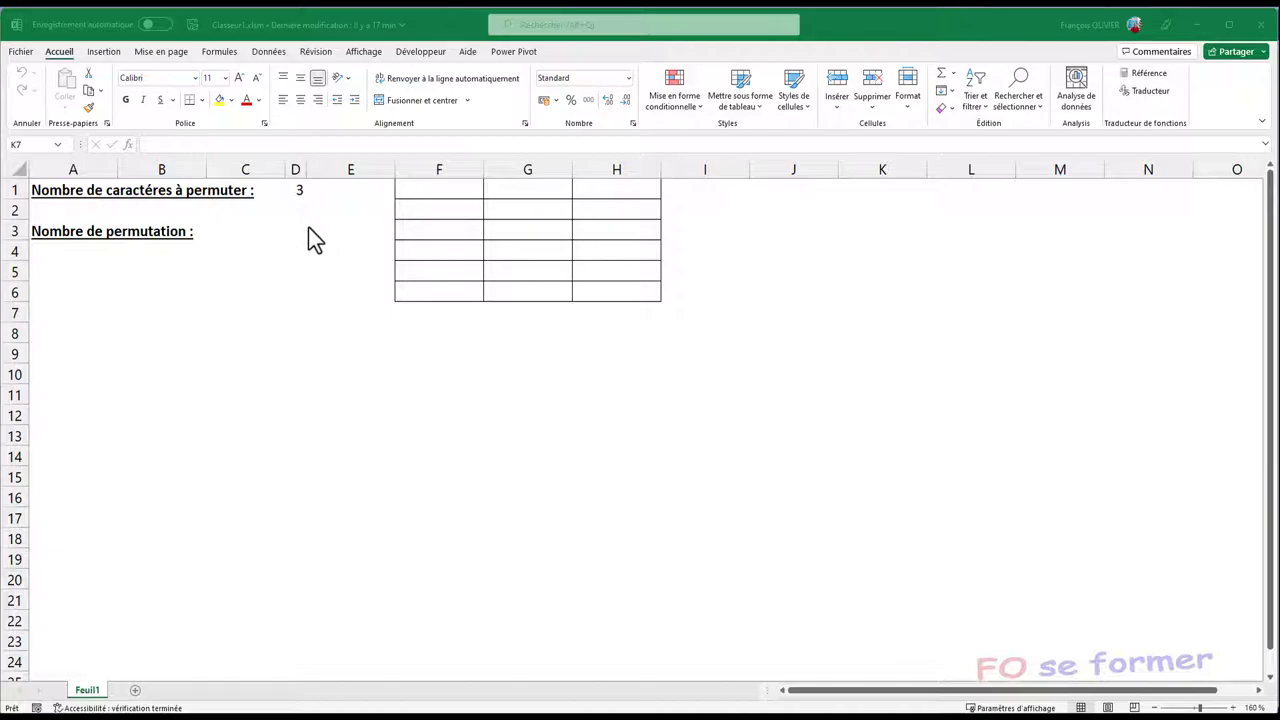
# Step: With D3 selected, scroll the Formules > Statistiques function list down to PERMUTATION
pyautogui.click(296, 230)
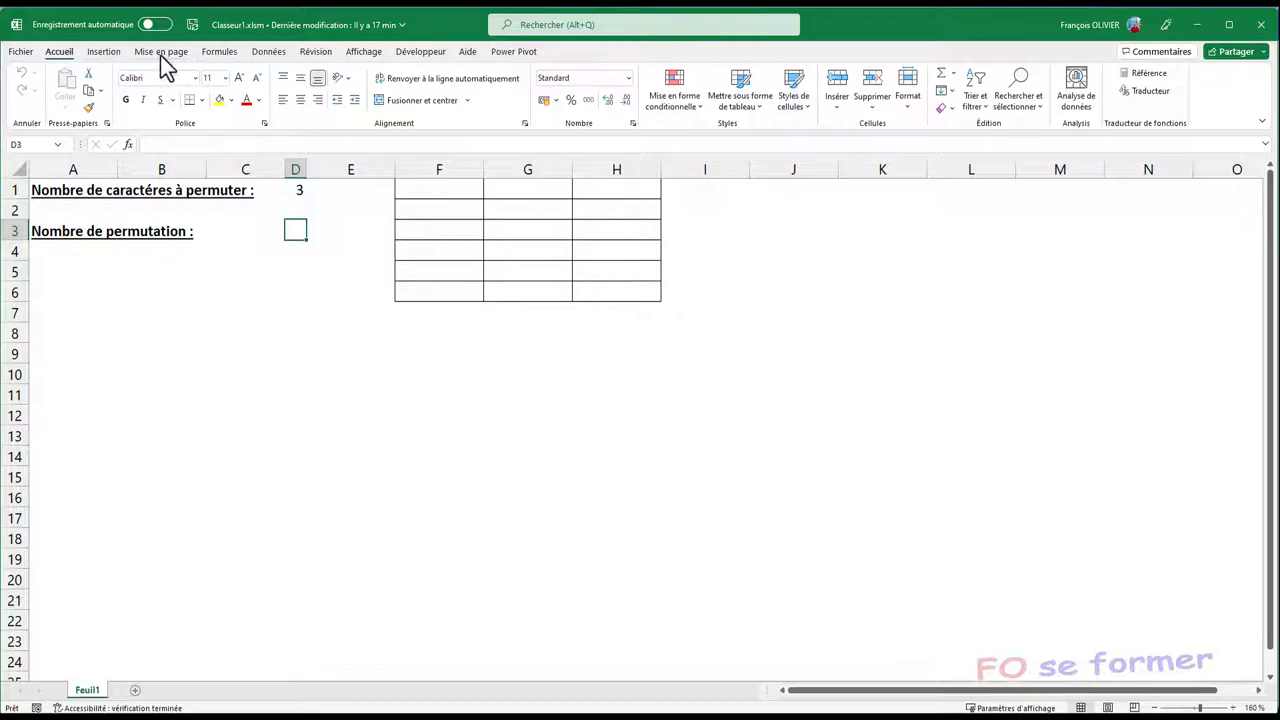
pyautogui.click(220, 53)
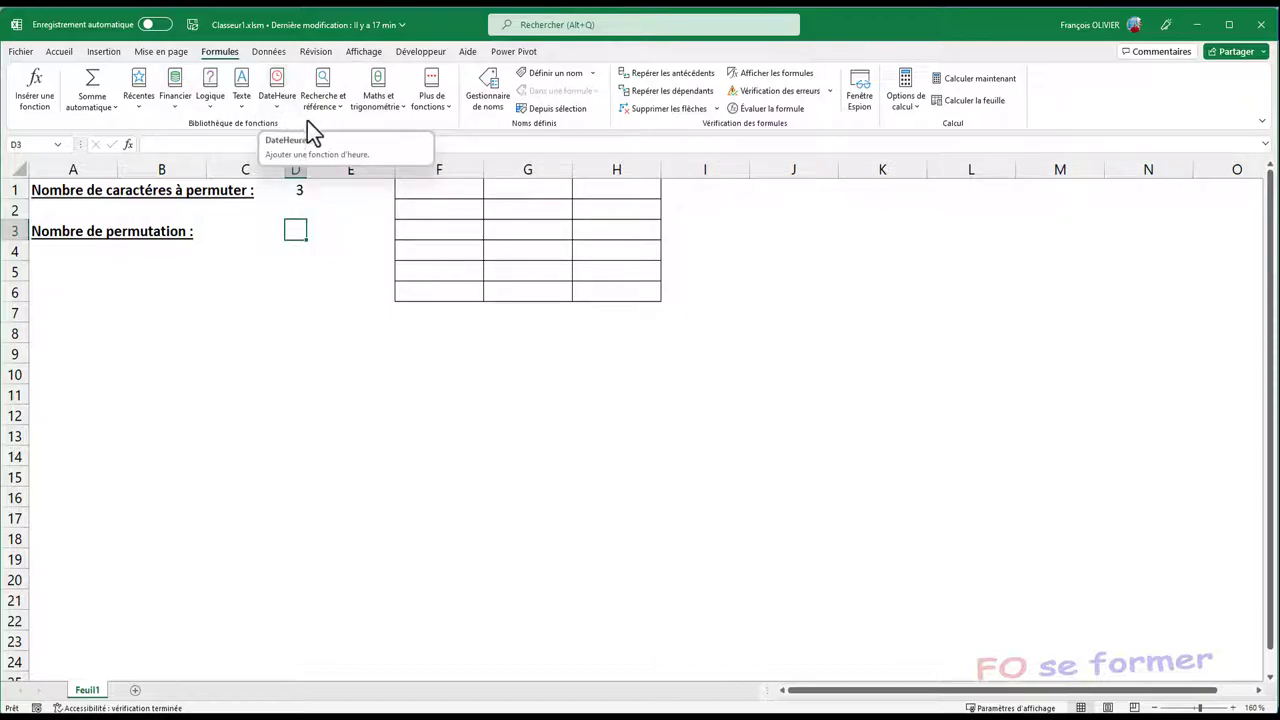
pyautogui.click(437, 107)
pyautogui.moveTo(444, 124)
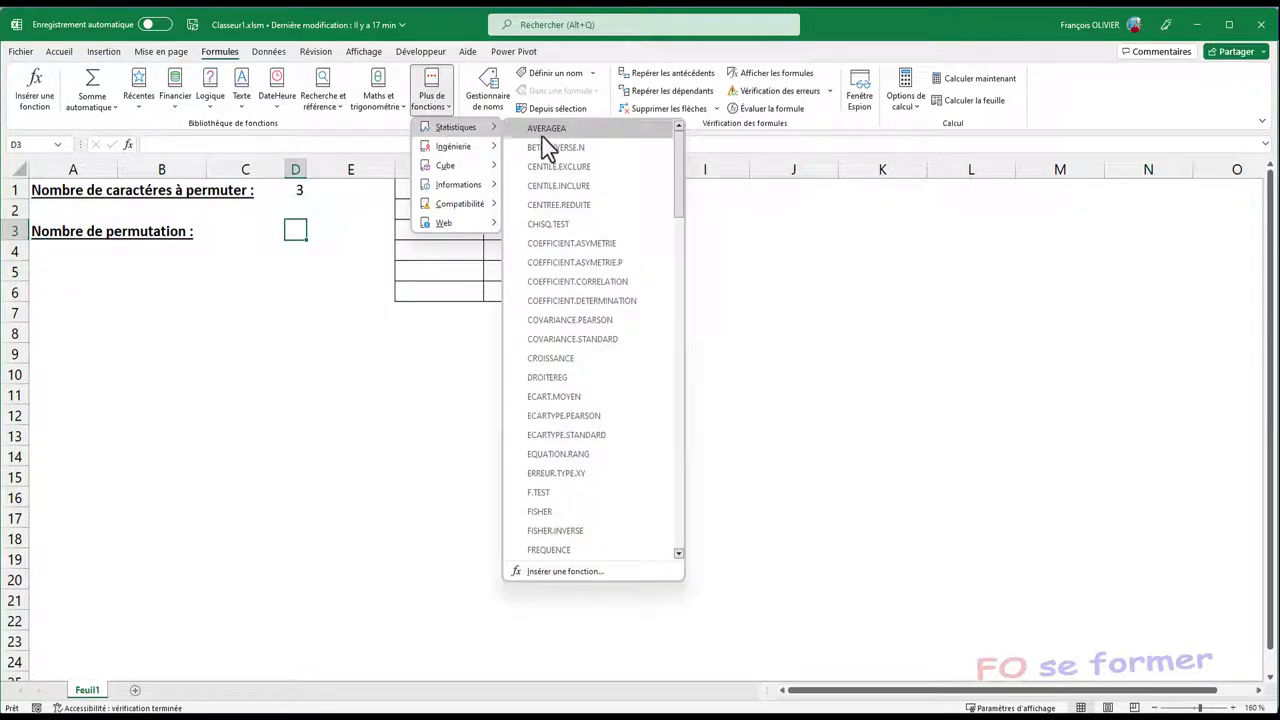
pyautogui.scroll(-5, 554, 290)
pyautogui.scroll(-2, 554, 322)
pyautogui.scroll(-2, 554, 322)
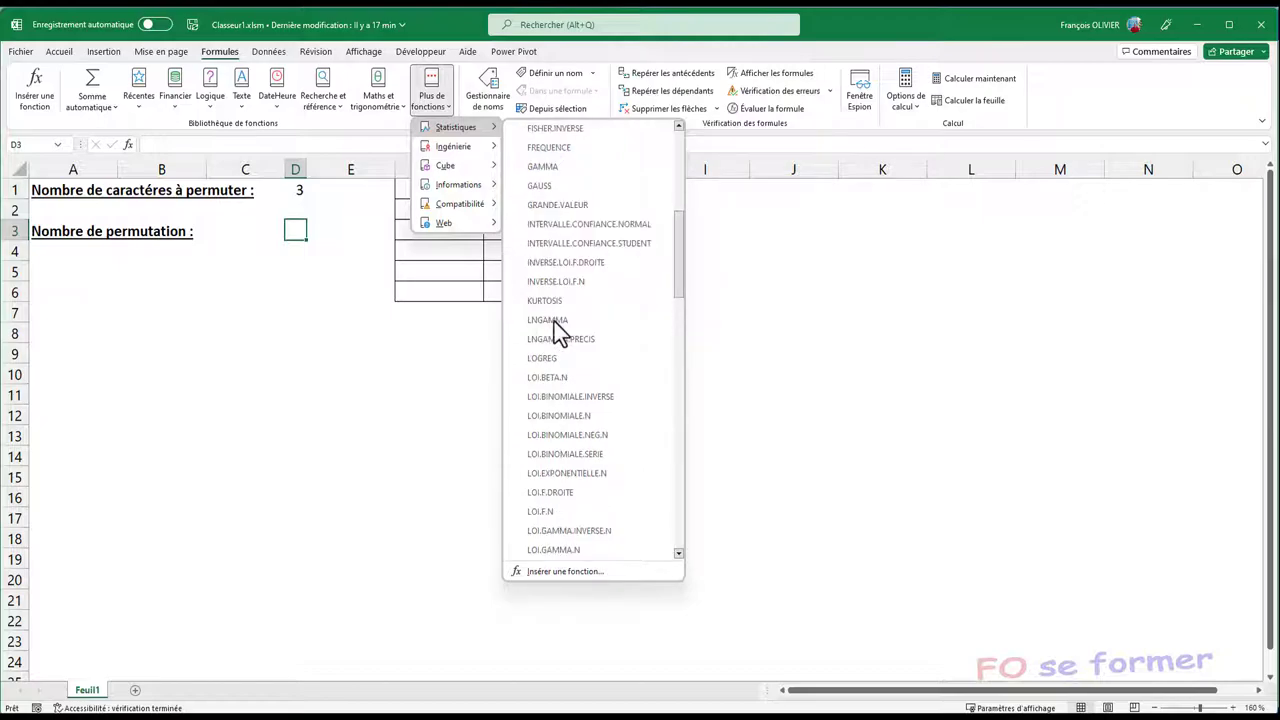
pyautogui.scroll(-2, 554, 322)
pyautogui.scroll(-2, 554, 322)
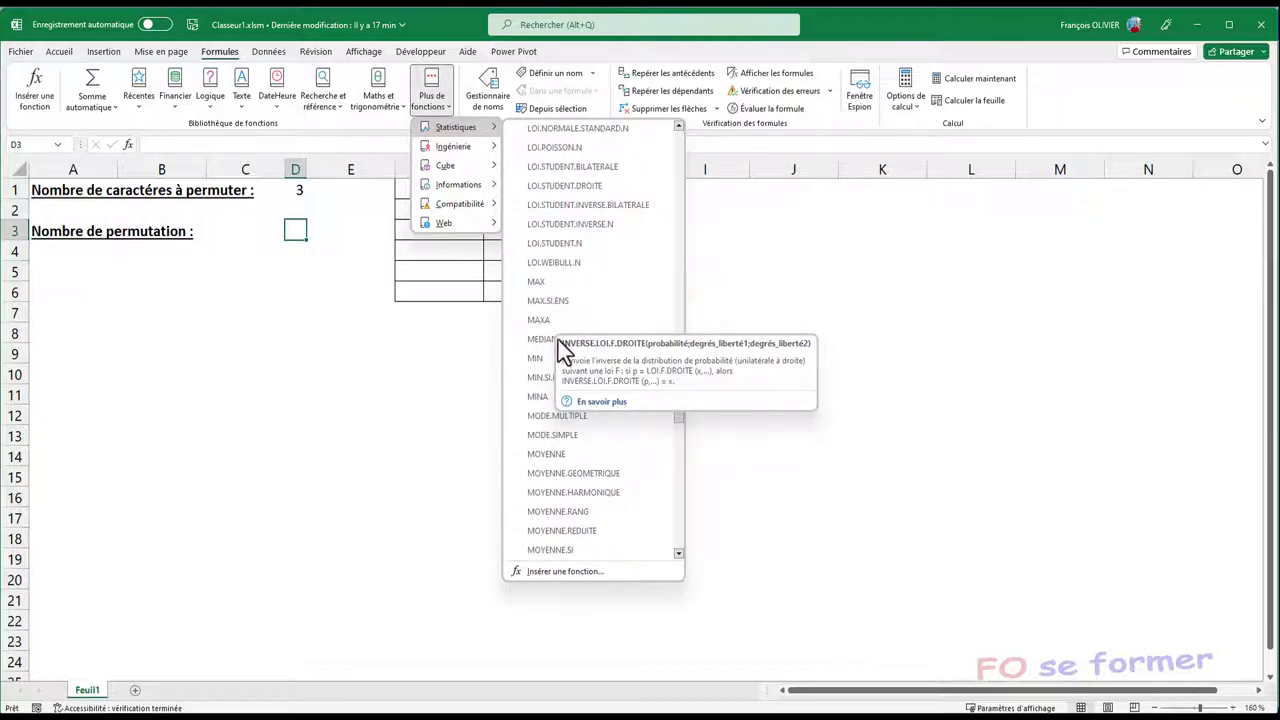
pyautogui.scroll(-7, 546, 441)
pyautogui.scroll(-3, 557, 421)
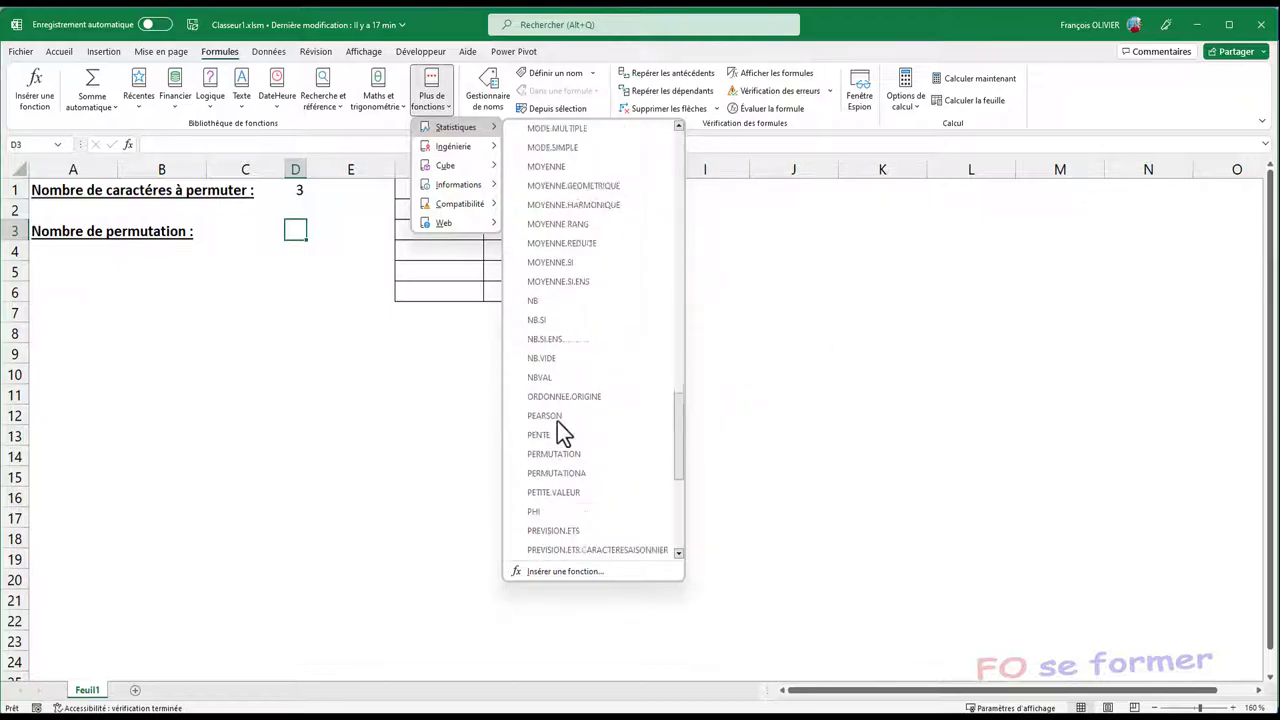
pyautogui.scroll(-9, 557, 417)
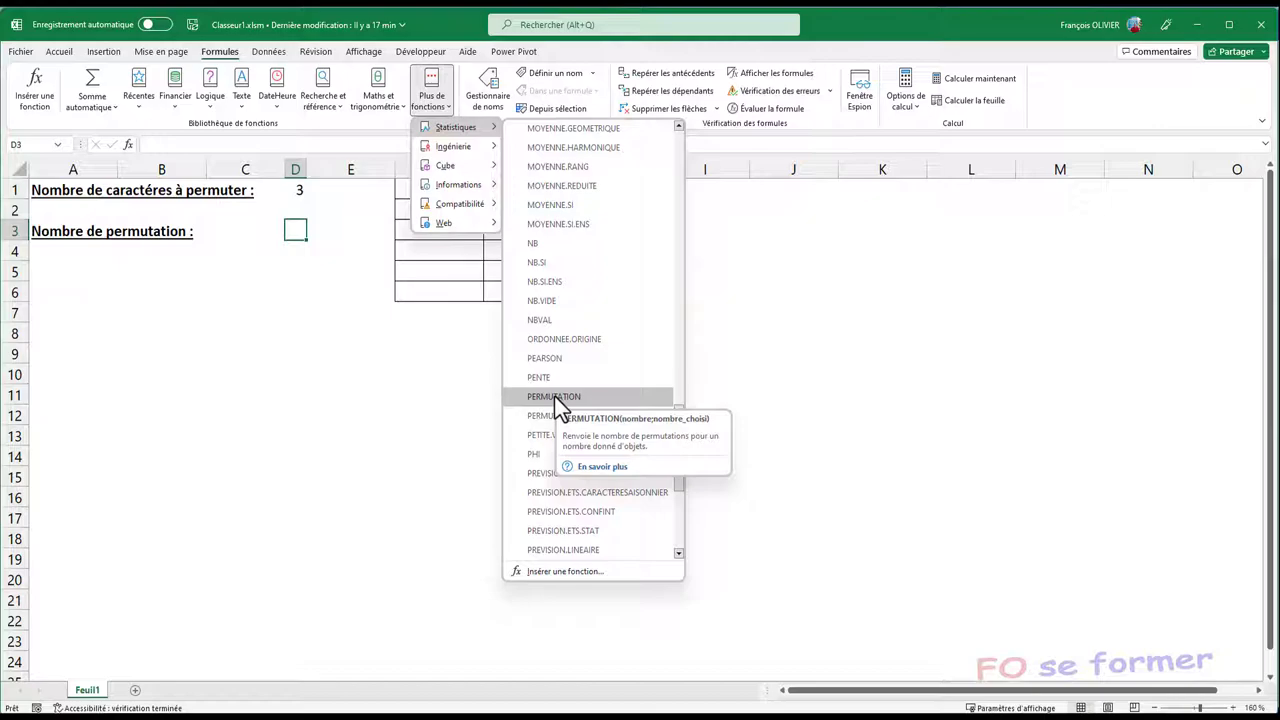
# Step: Insert PERMUTATION in D3 with Nombre 3 and Nombre_choisi 3, giving 6
pyautogui.click(554, 396)
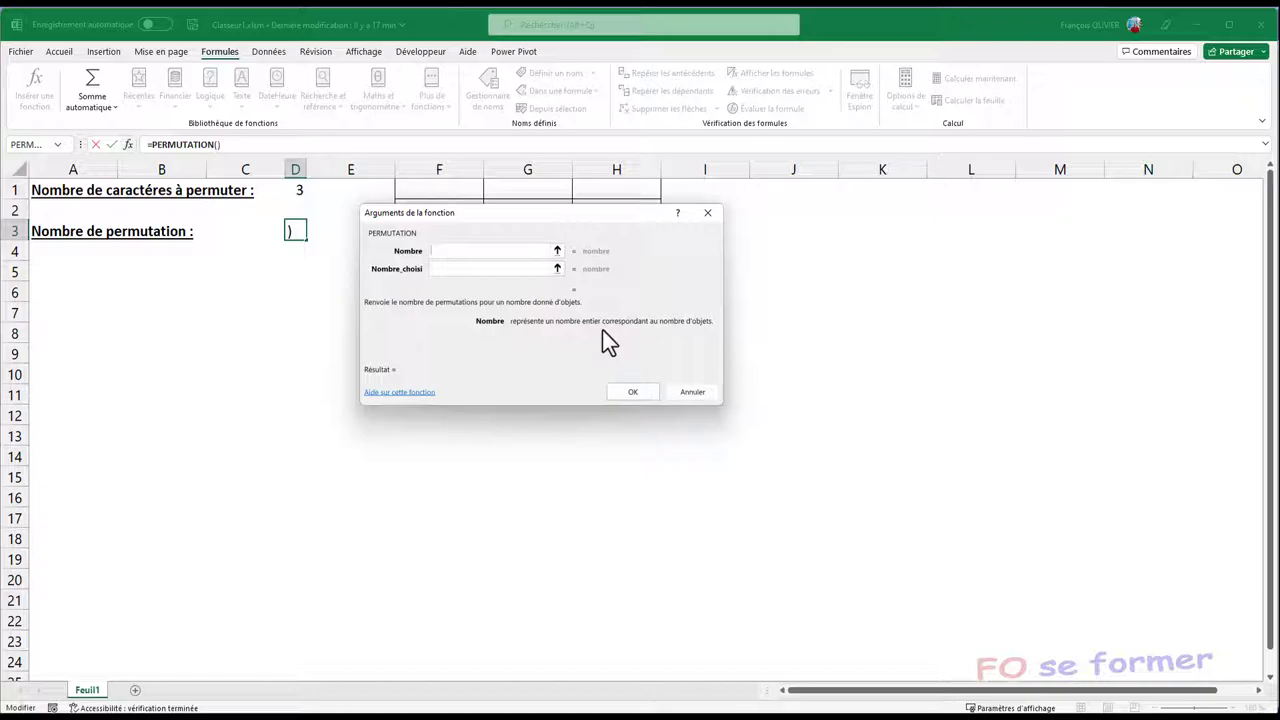
pyautogui.write('3')
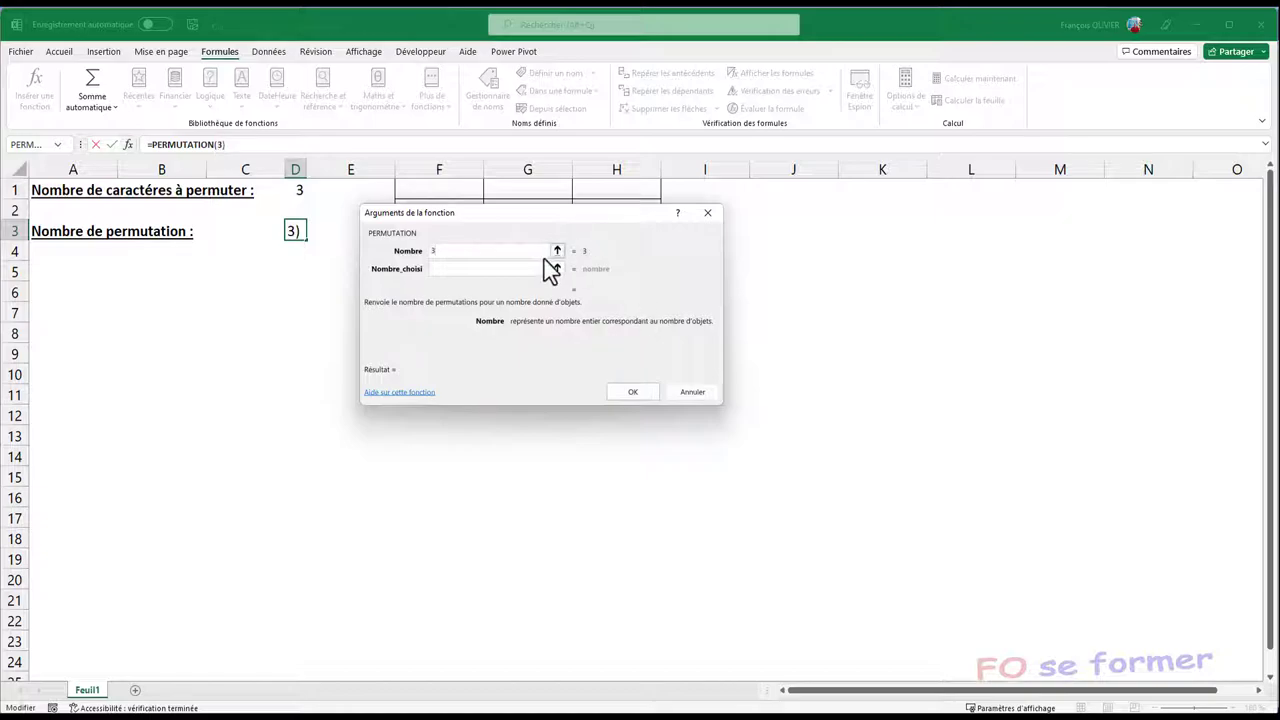
pyautogui.click(500, 270)
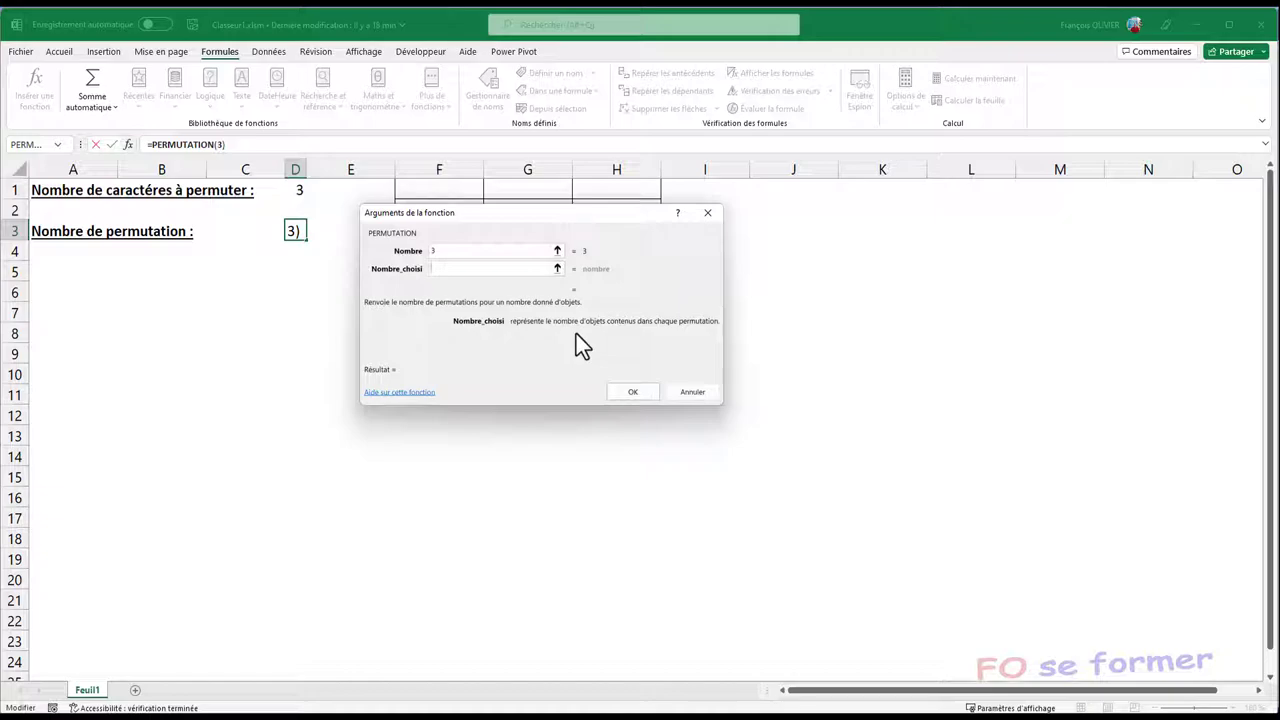
pyautogui.write('3')
pyautogui.click(628, 390)
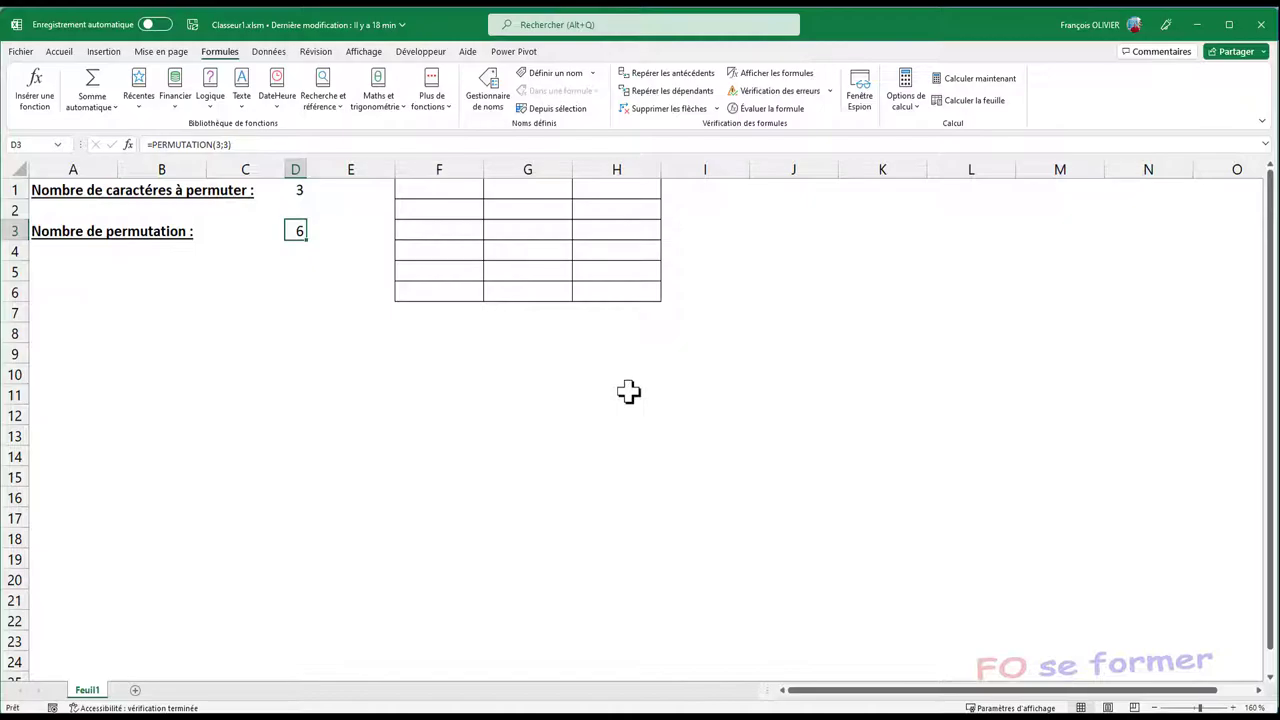
# Step: Enter the orderings 1-2-3, 1-3-2 and 2-1-3 in rows F1:H3
pyautogui.click(450, 193)
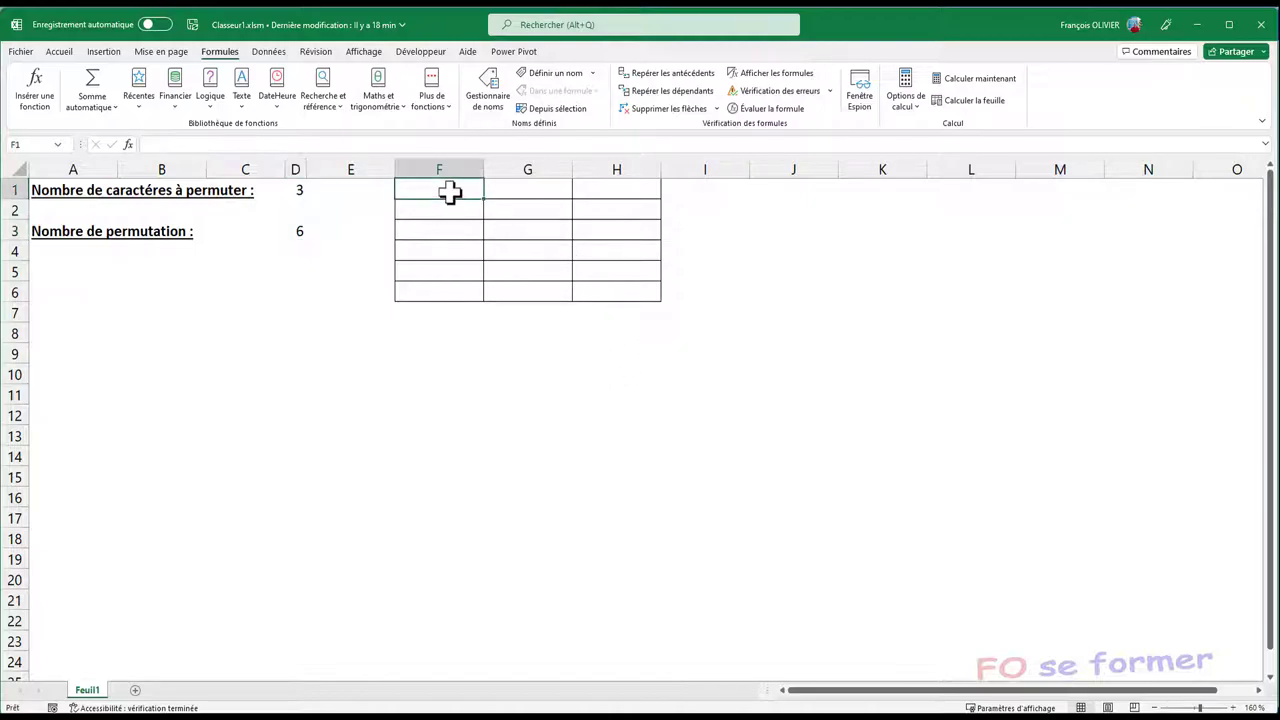
pyautogui.write('1')
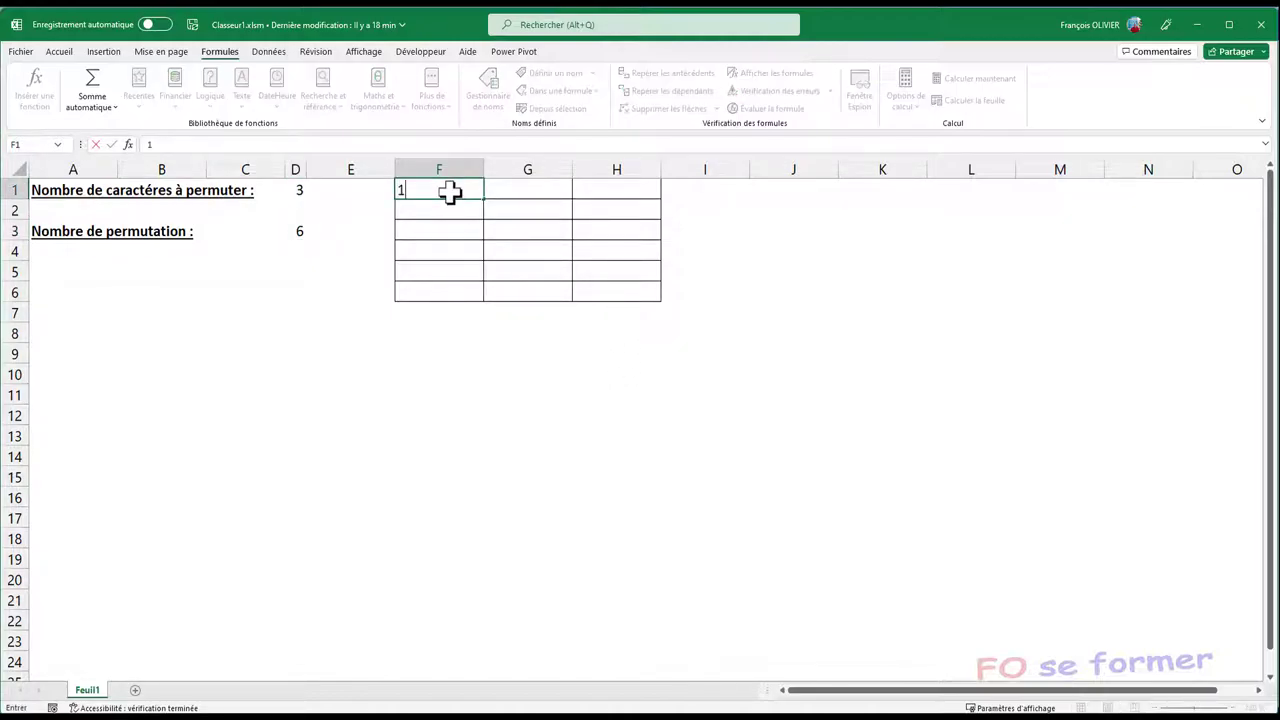
pyautogui.press('Tab')
pyautogui.write('2')
pyautogui.press('Tab')
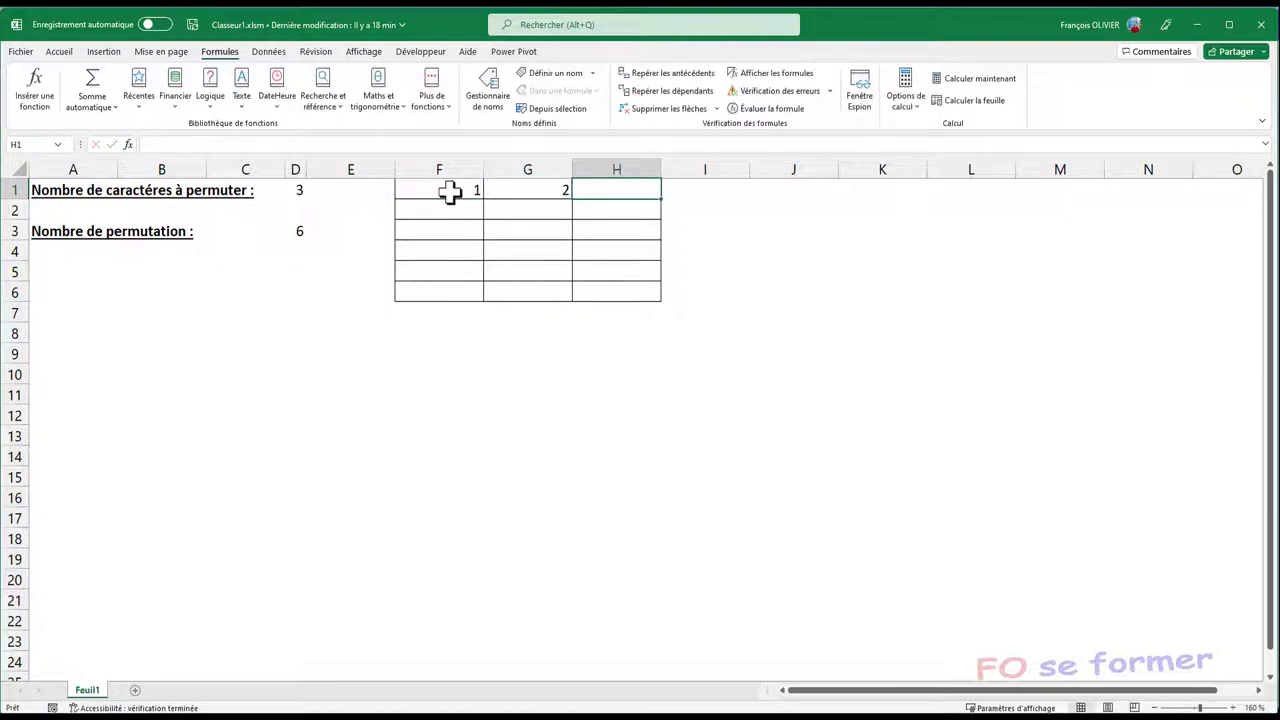
pyautogui.write('3')
pyautogui.press('Return')
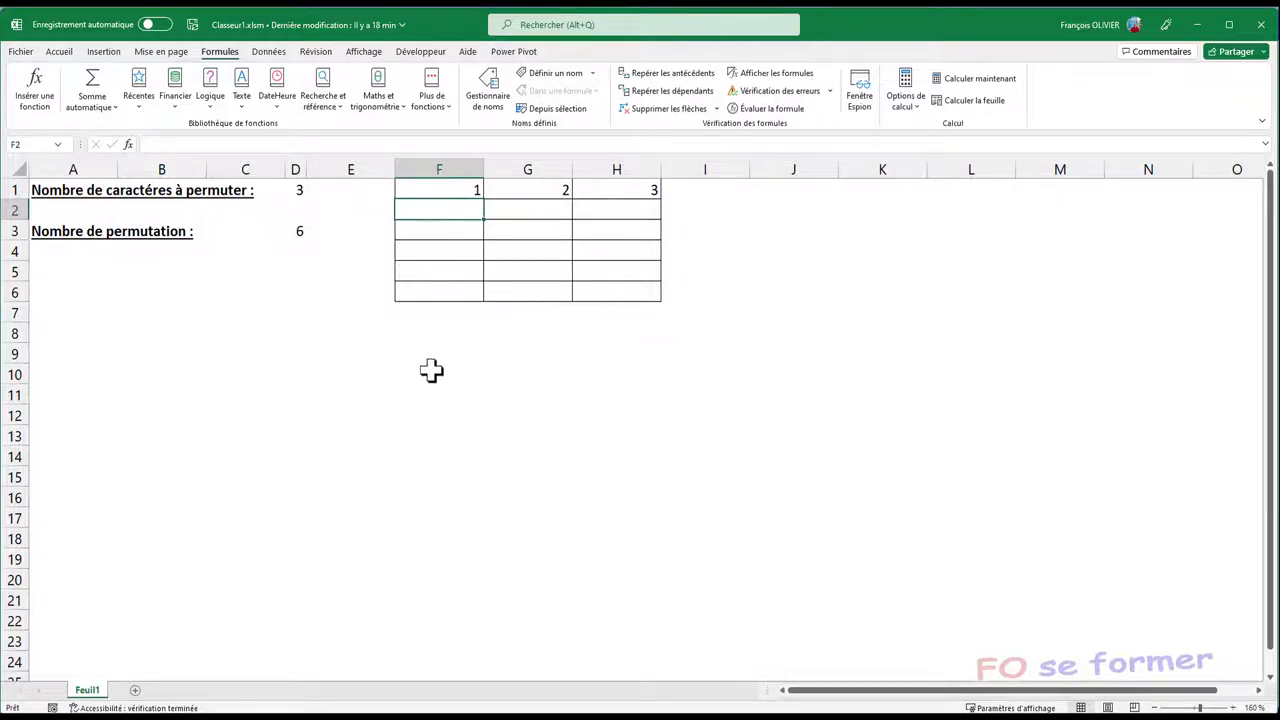
pyautogui.write('1')
pyautogui.press('Tab')
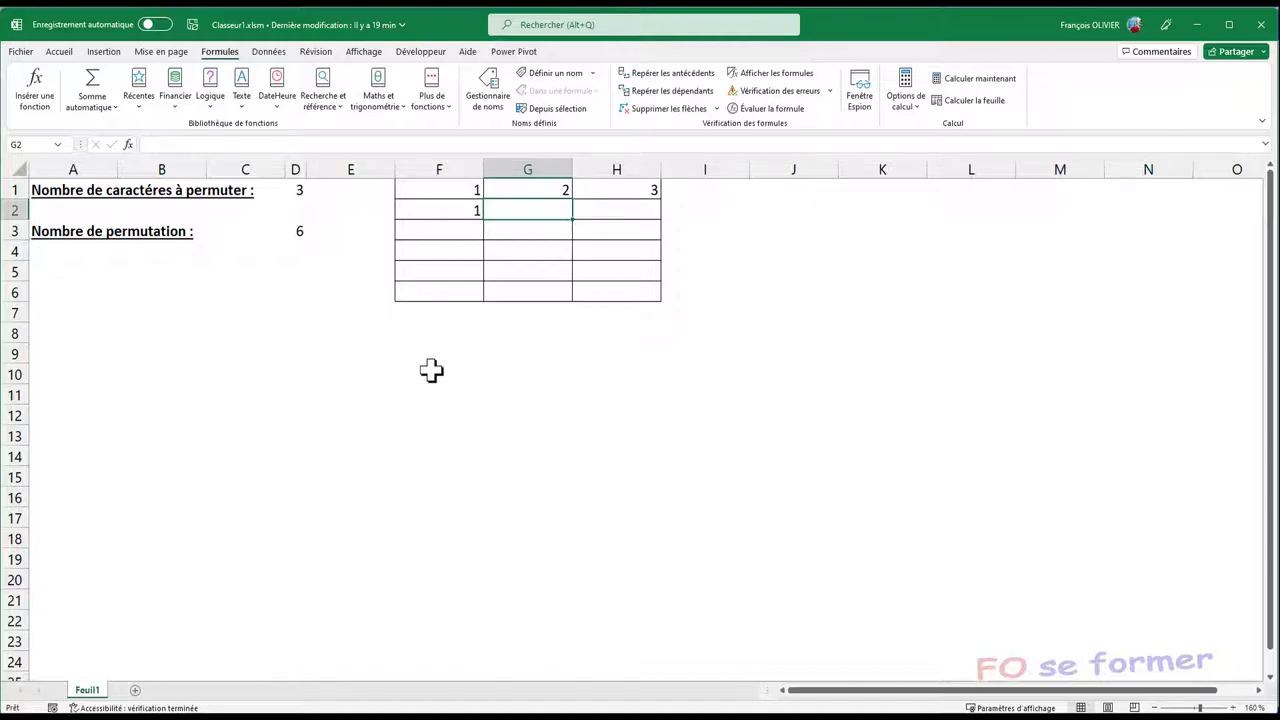
pyautogui.write('32')
pyautogui.press('BackSpace')
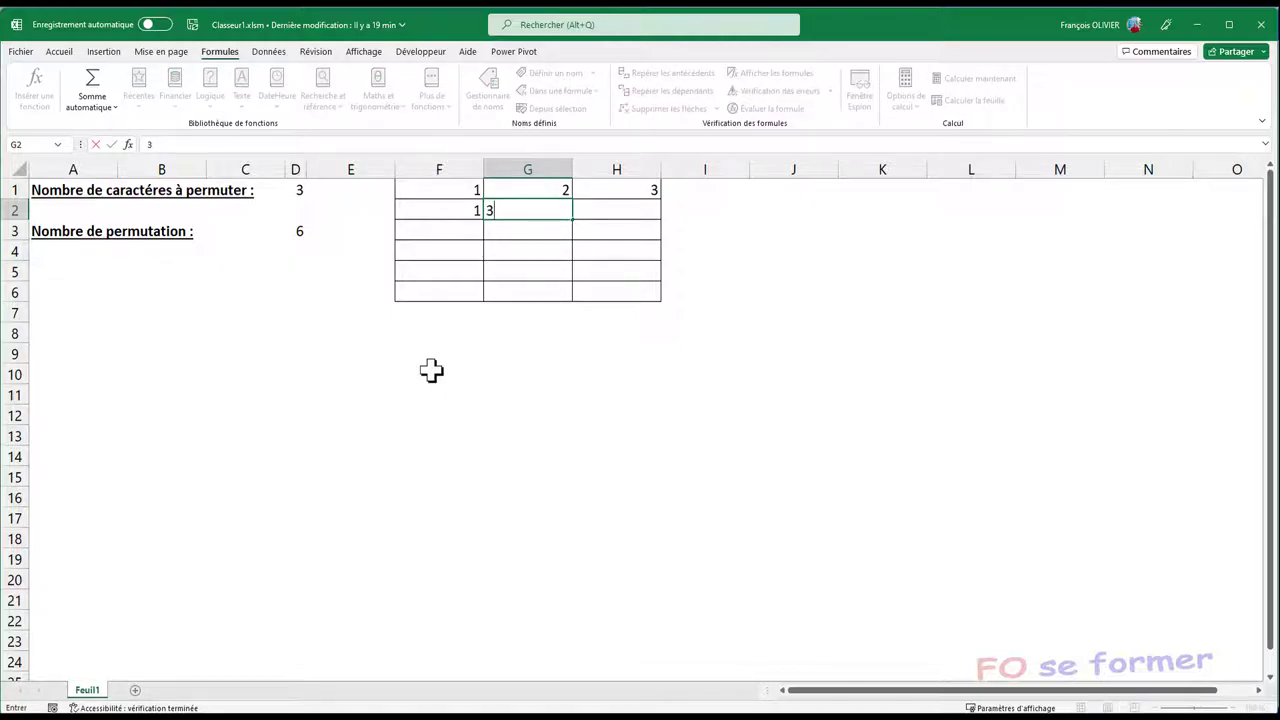
pyautogui.press('Tab')
pyautogui.write('2')
pyautogui.press('Return')
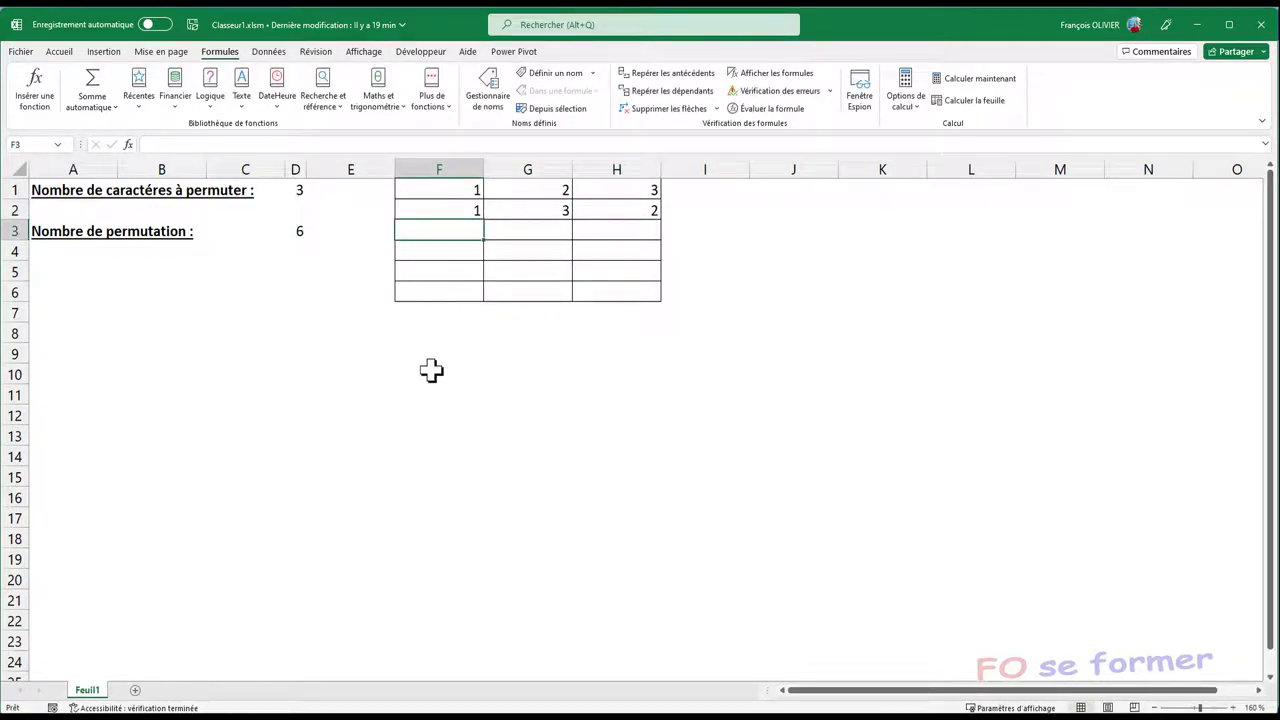
pyautogui.write('2')
pyautogui.press('Tab')
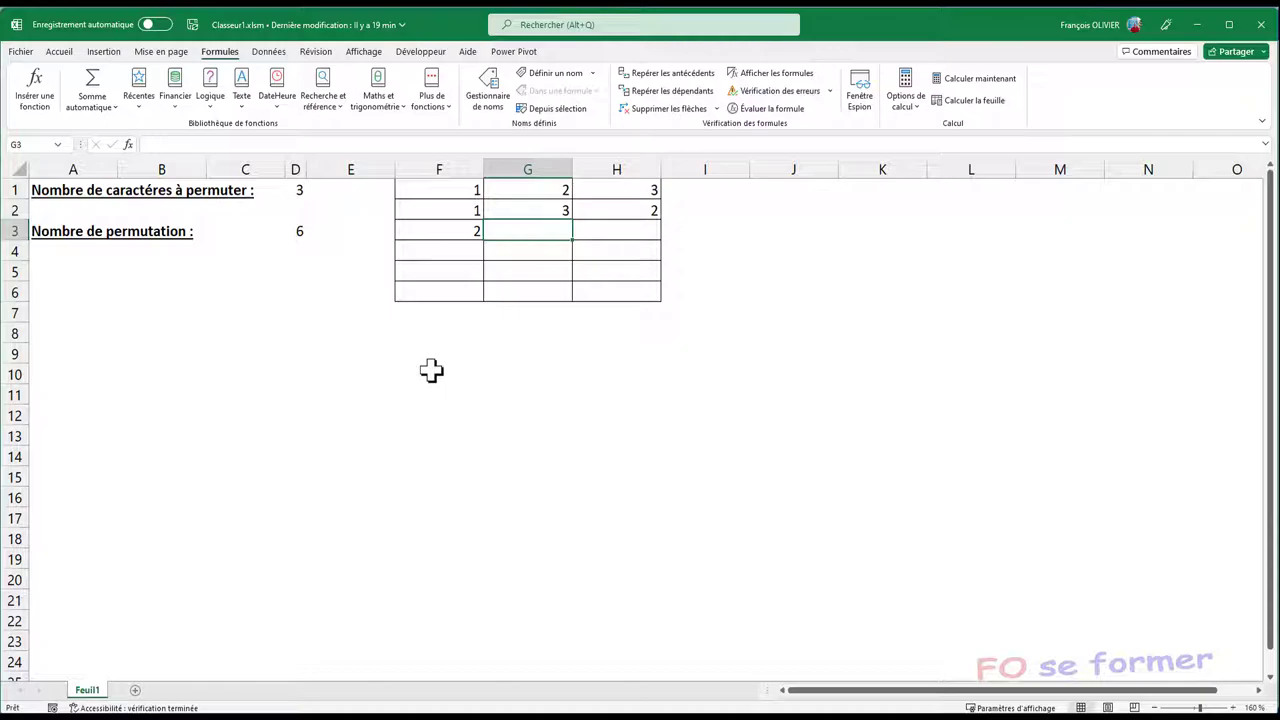
pyautogui.write('1')
pyautogui.press('Tab')
pyautogui.write('3')
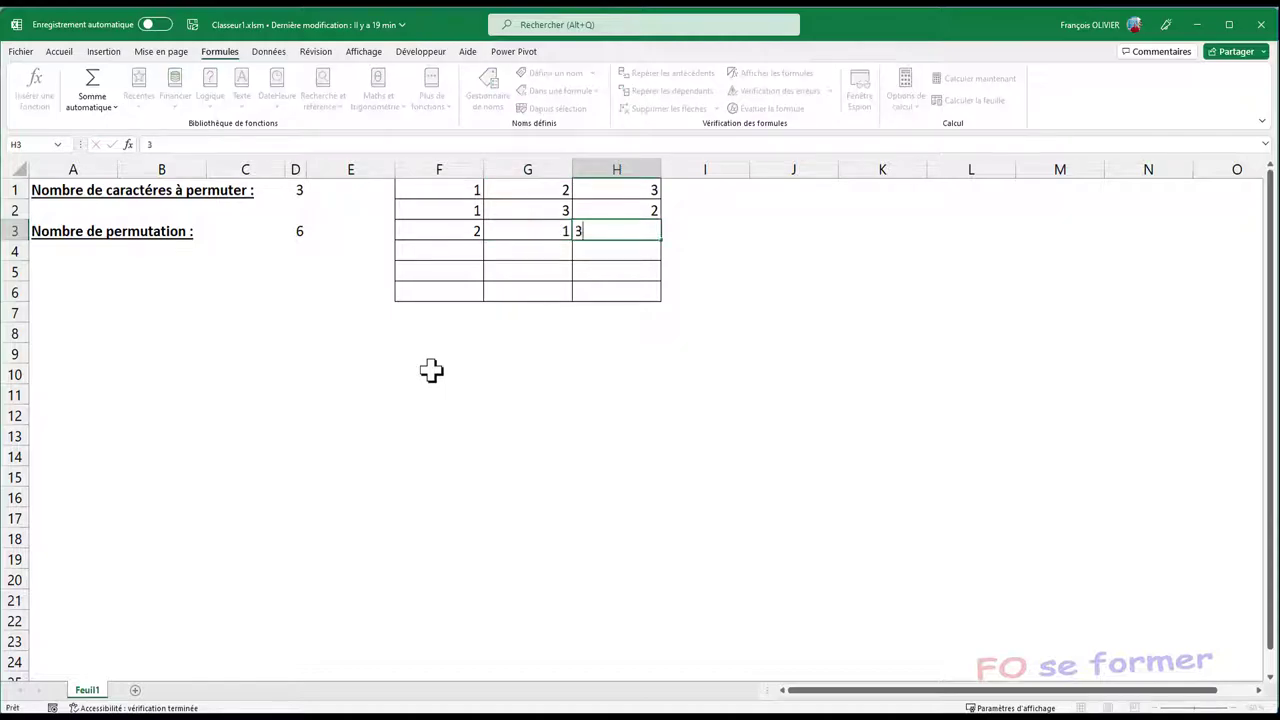
pyautogui.press('Return')
# Step: Enter the orderings 2-3-1, 3-1-2 and 3-2-1 in rows F4:H6
pyautogui.write('2')
pyautogui.press('Tab')
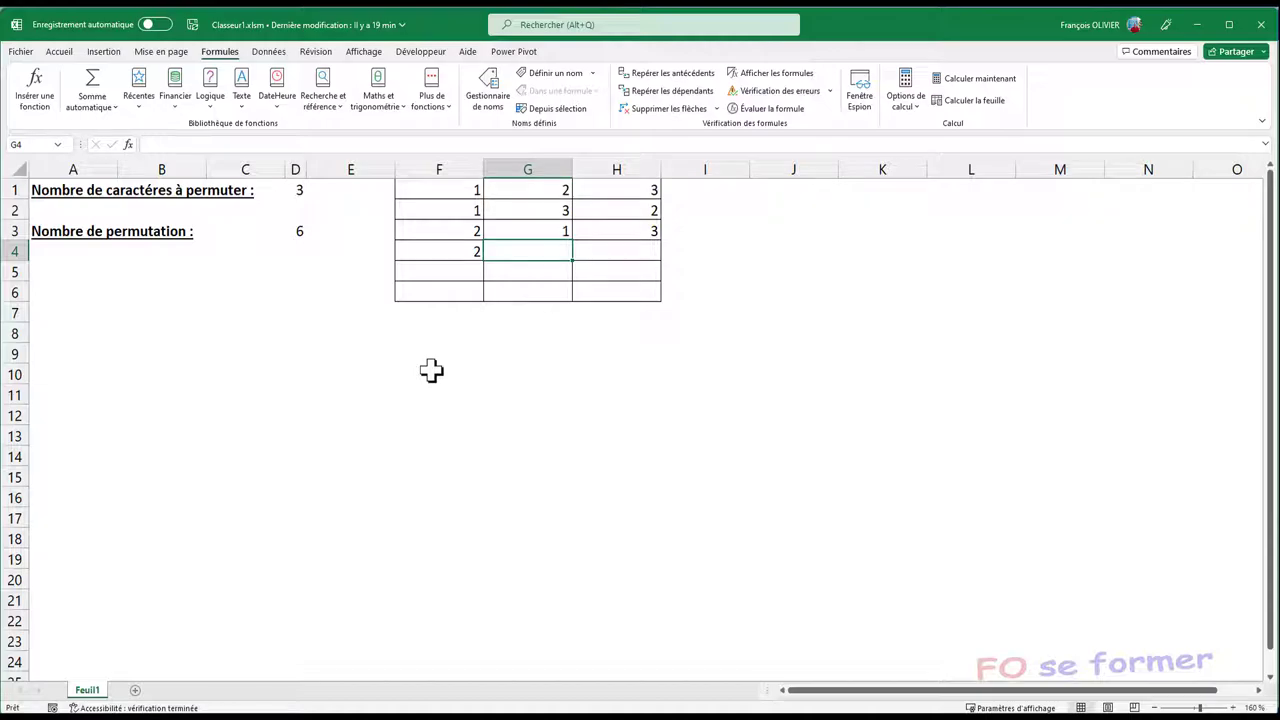
pyautogui.write('3')
pyautogui.press('Tab')
pyautogui.write('1')
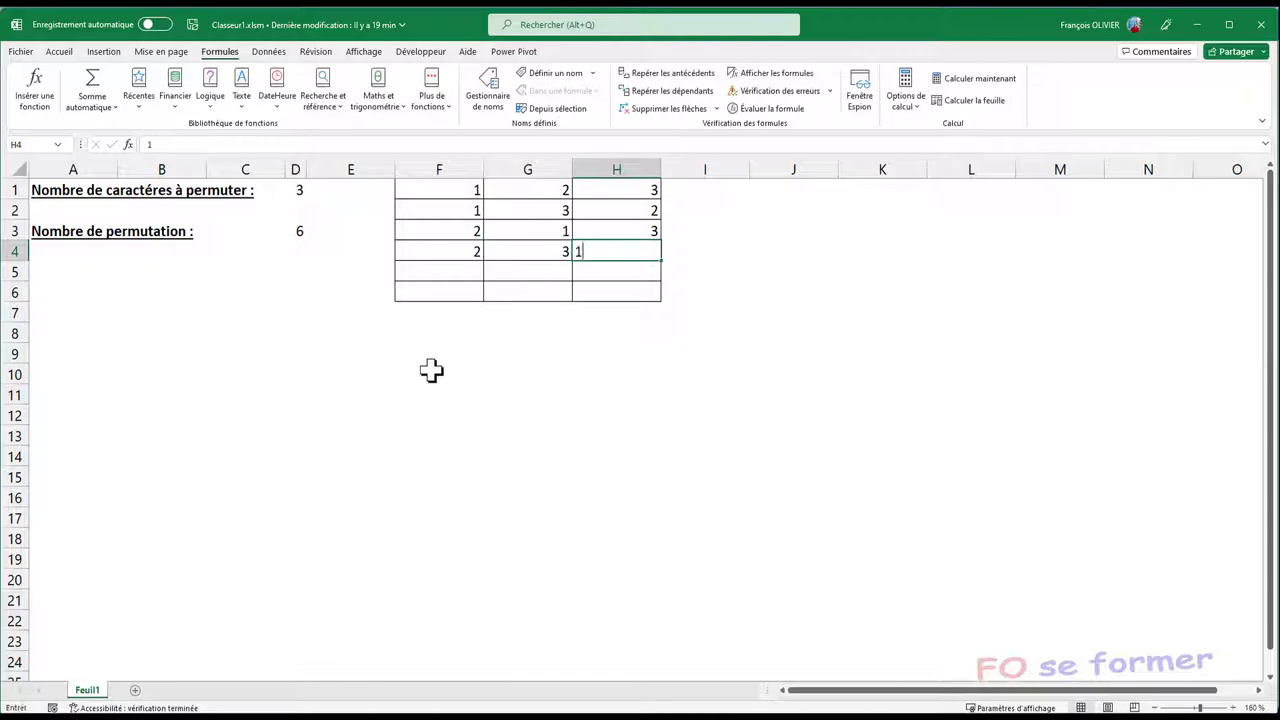
pyautogui.press('Return')
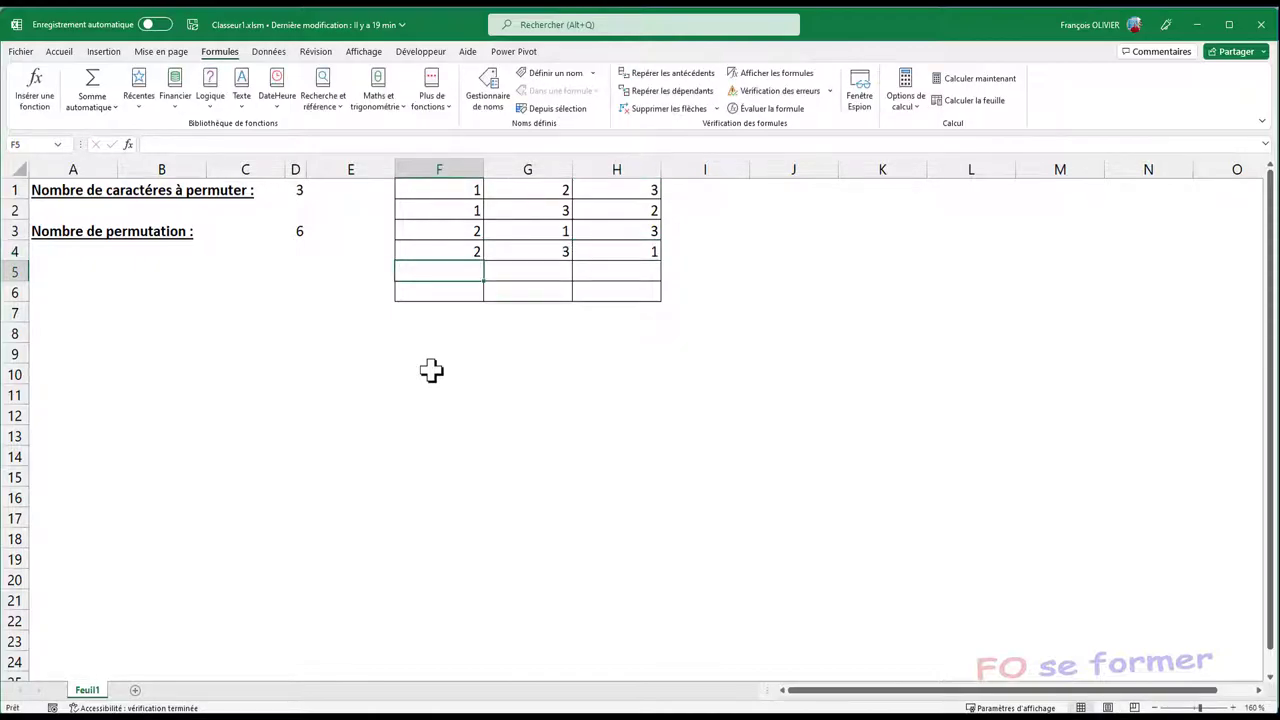
pyautogui.write('3')
pyautogui.press('Tab')
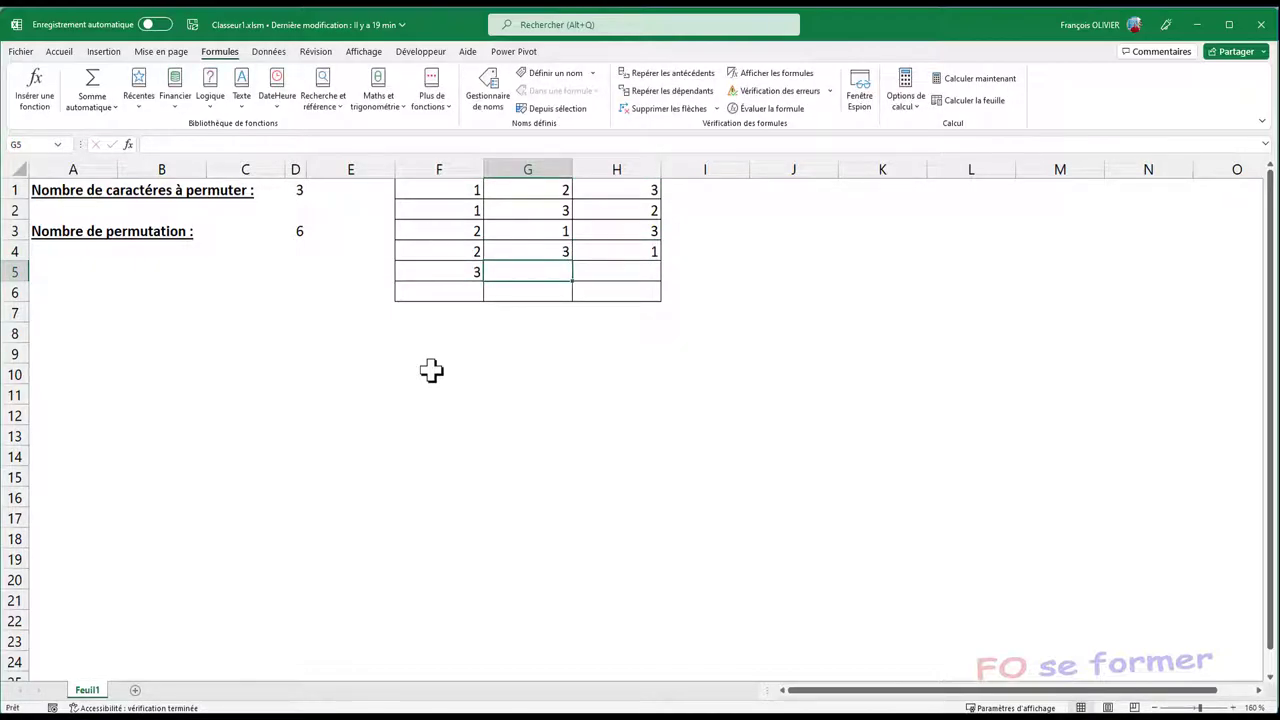
pyautogui.write('1')
pyautogui.press('Tab')
pyautogui.write('2')
pyautogui.press('Return')
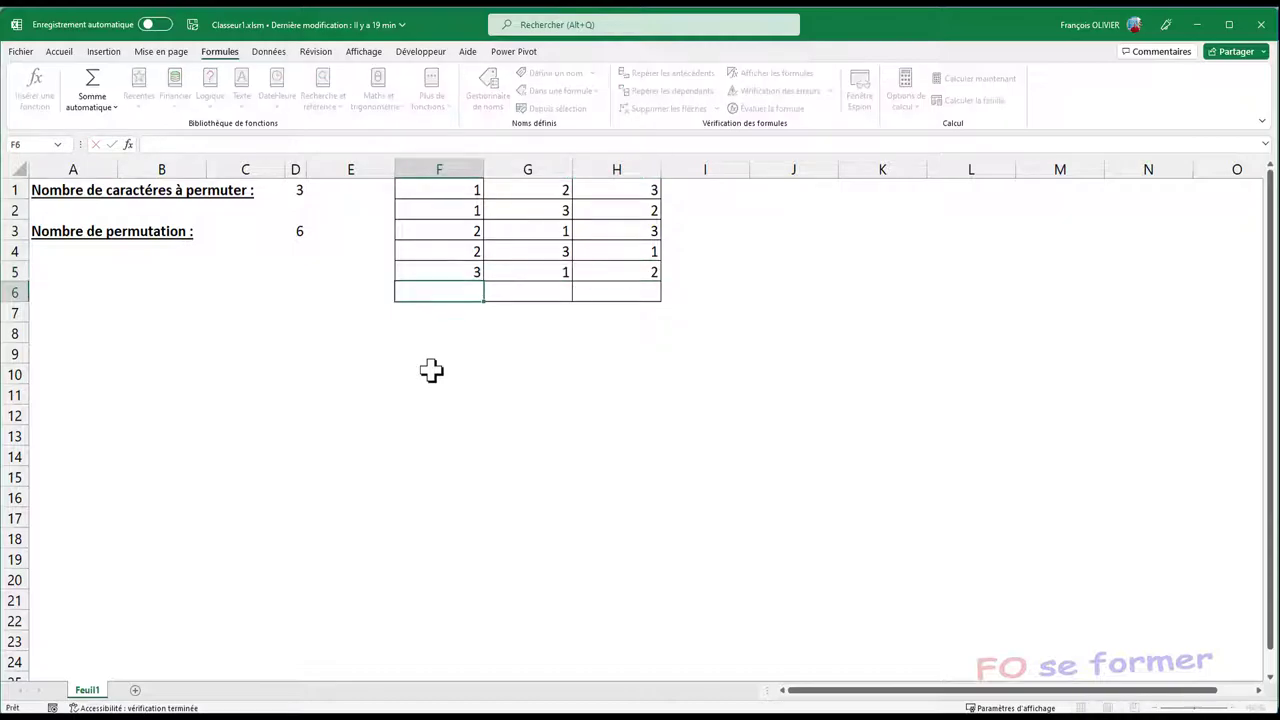
pyautogui.write('3')
pyautogui.press('Tab')
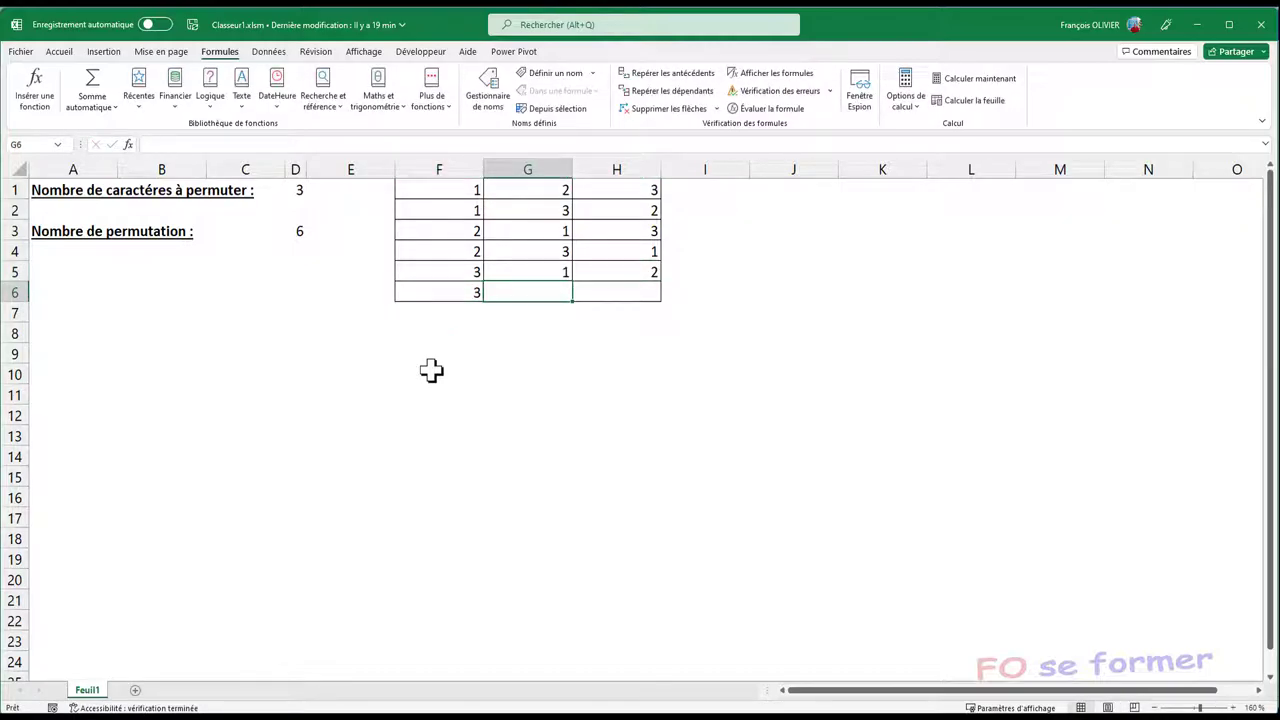
pyautogui.write('2')
pyautogui.press('Tab')
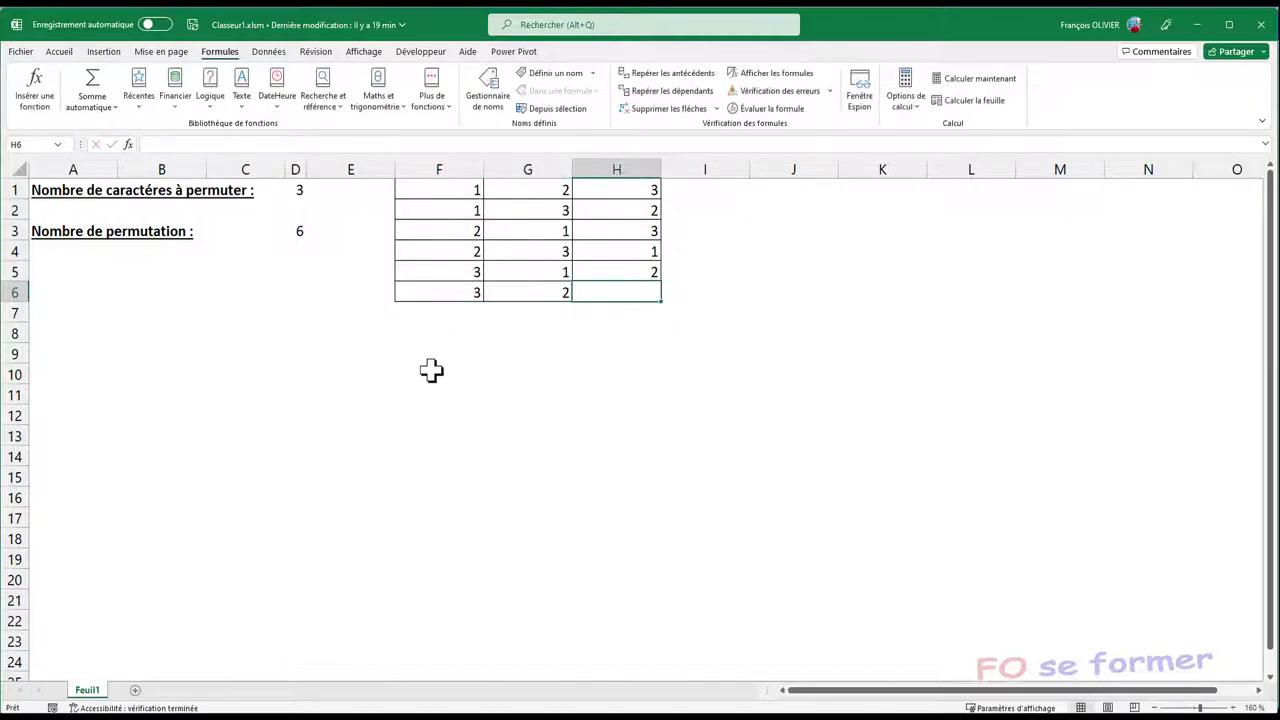
pyautogui.write('1')
pyautogui.press('Return')
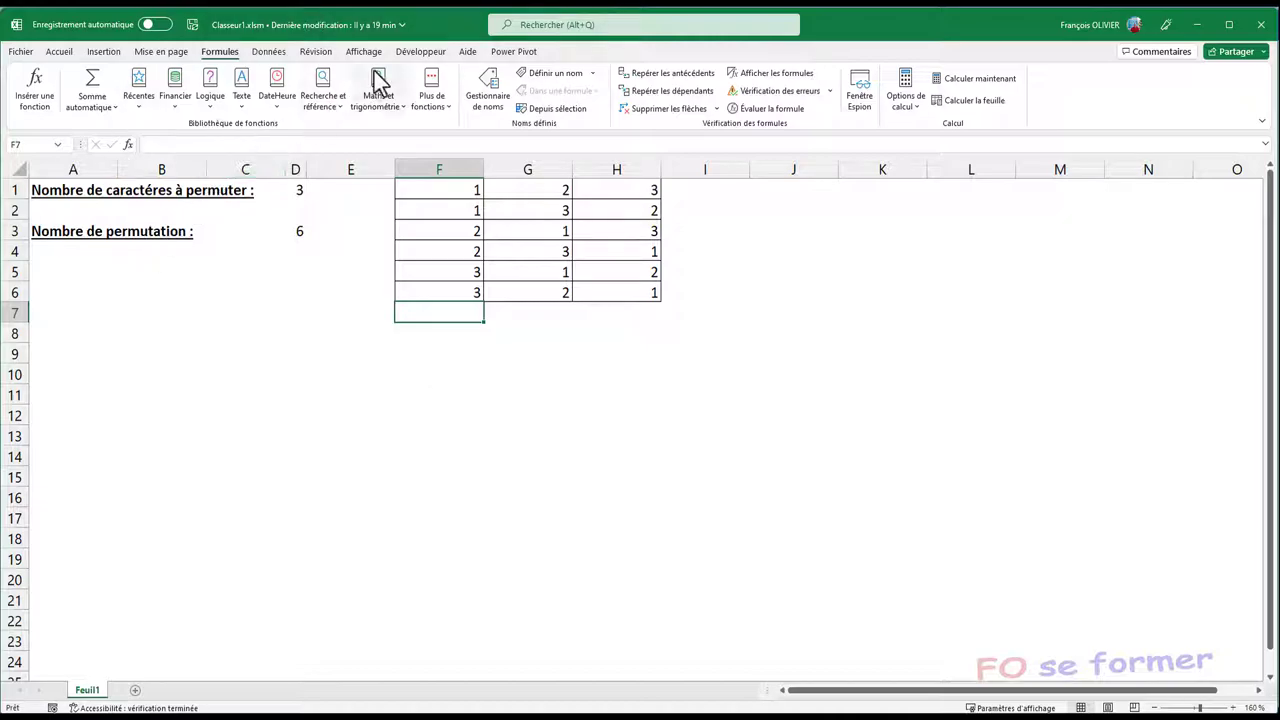
# Step: Use the developer ribbon to open the Visual Basic editor with a blank module
pyautogui.click(418, 53)
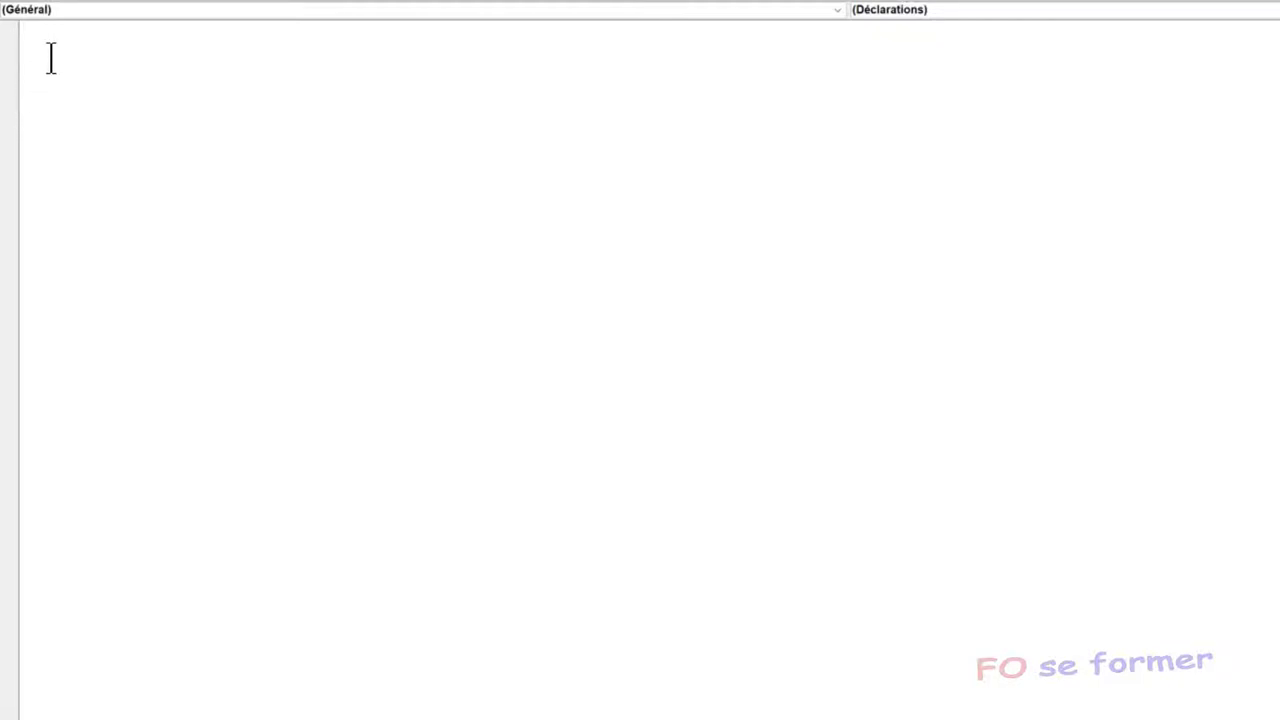
# Step: Create Sub permut() and add the comment ' déclaration des variables inside it
pyautogui.write('sub ')
pyautogui.write('permu')
pyautogui.write('t')
pyautogui.write('(')
pyautogui.press('Return')
pyautogui.press('Return')
pyautogui.press('Return')
pyautogui.press('Return')
pyautogui.press('Return')
pyautogui.press('Return')
pyautogui.press('Return')
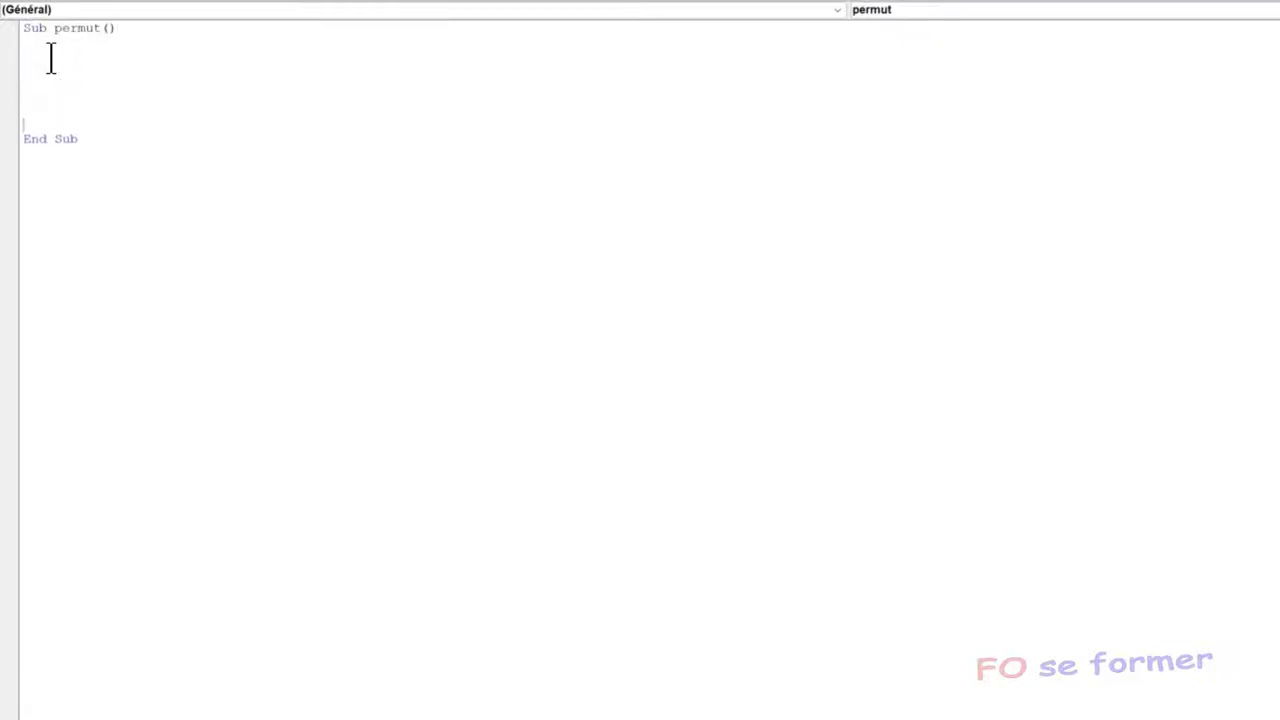
pyautogui.press('Up')
pyautogui.press('Up')
pyautogui.press('Up')
pyautogui.press('Up')
pyautogui.press('Up')
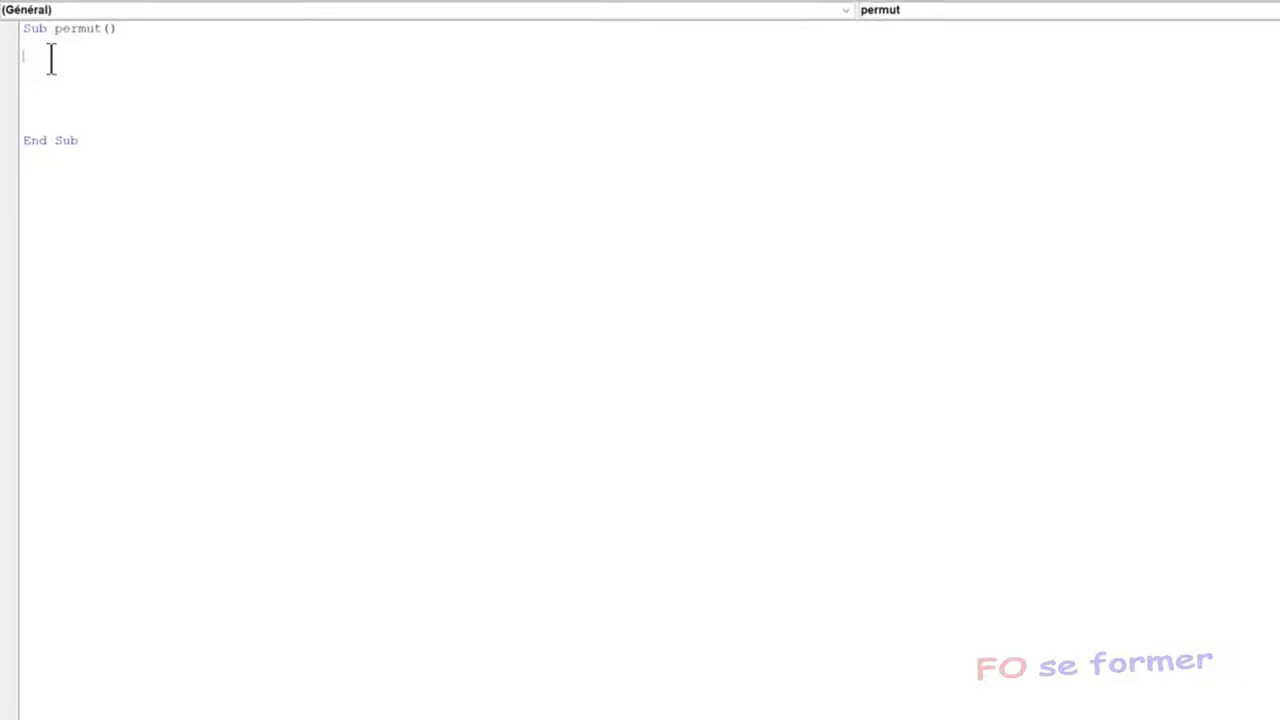
pyautogui.write("' ")
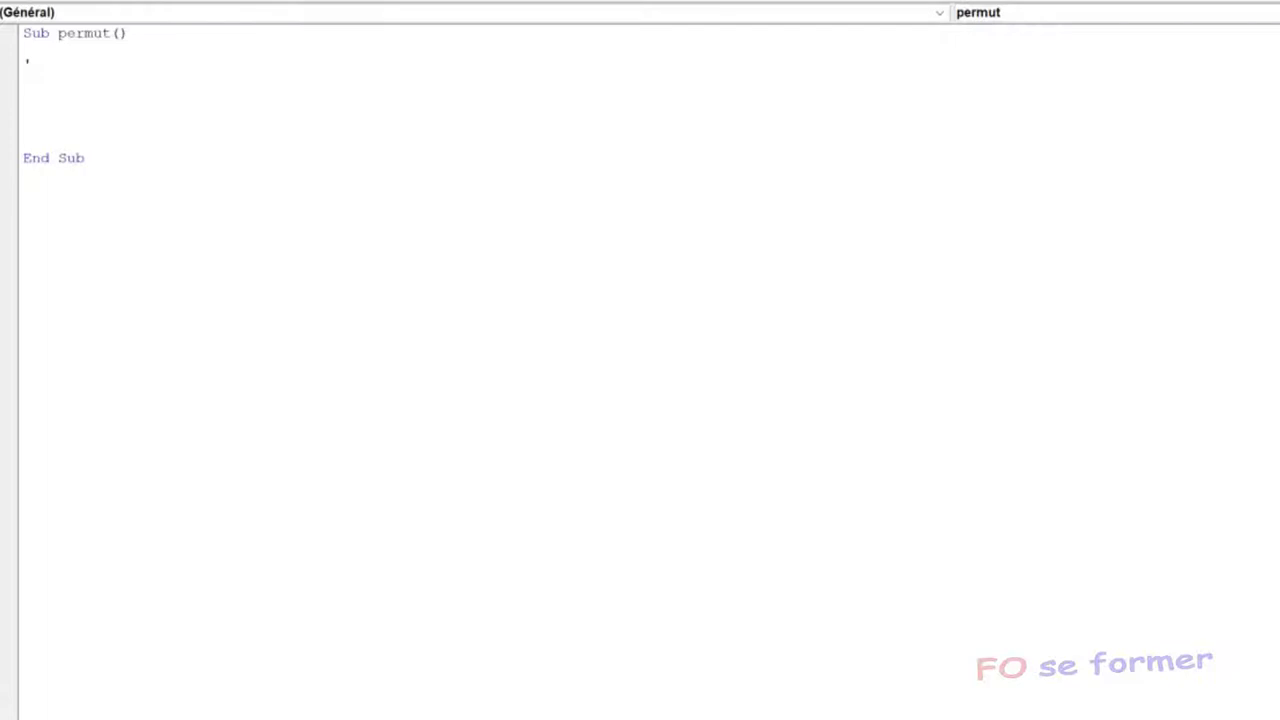
pyautogui.write('d')
pyautogui.write('éclaratio')
pyautogui.write('n des var')
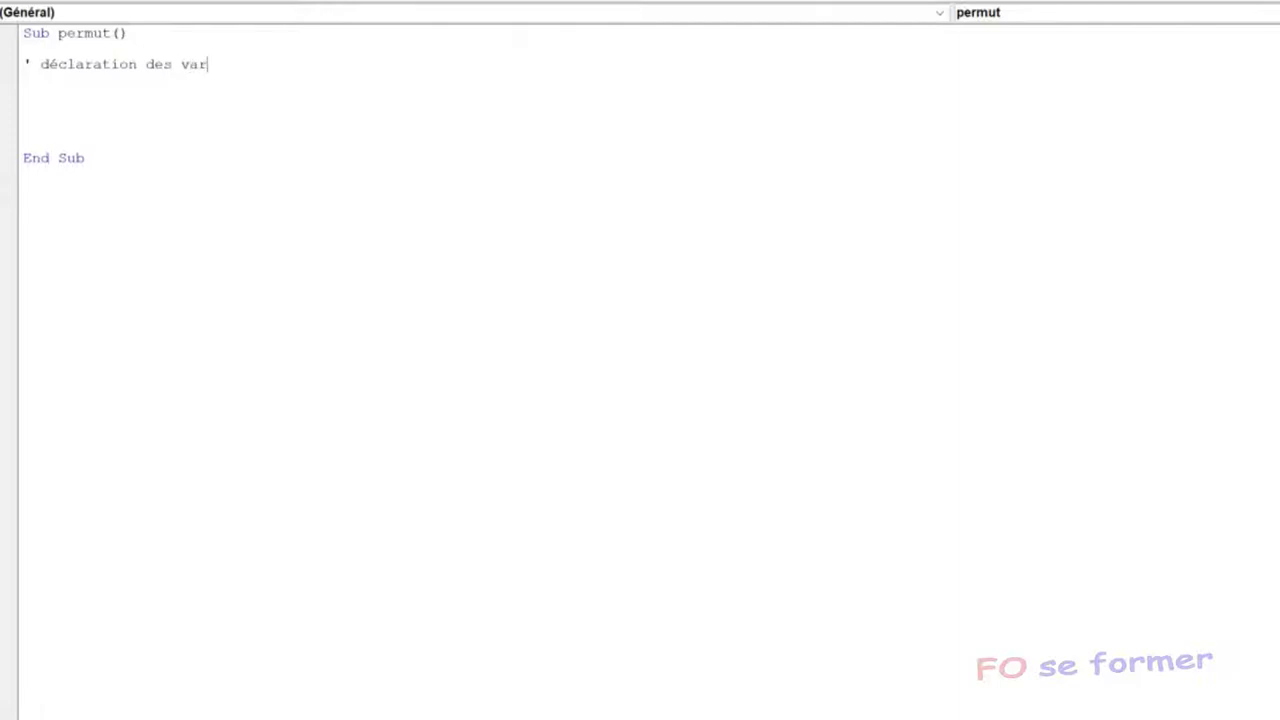
pyautogui.write('iables')
pyautogui.press('Return')
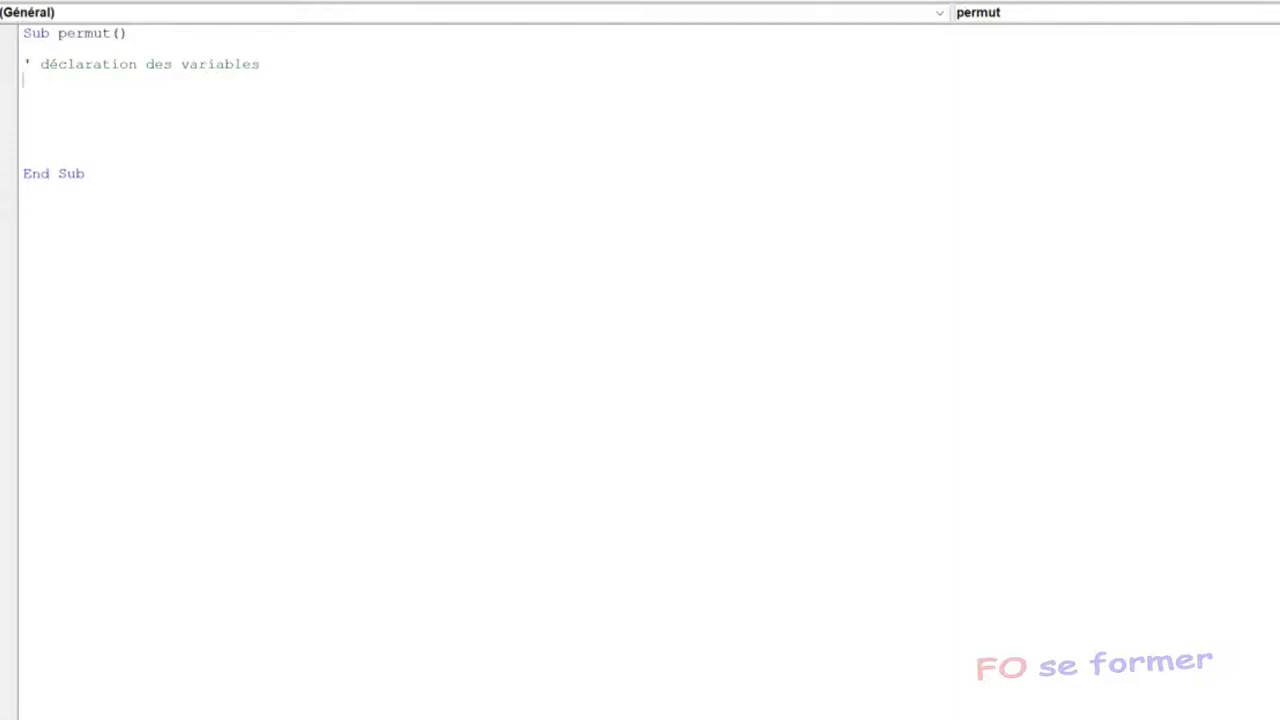
pyautogui.press('Tab')
# Step: Declare caracpermut As String, ligne As Long, colonne As Integer and nbcaractere As Byte
pyautogui.write('d')
pyautogui.write('im ')
pyautogui.write('caracper')
pyautogui.write('mut')
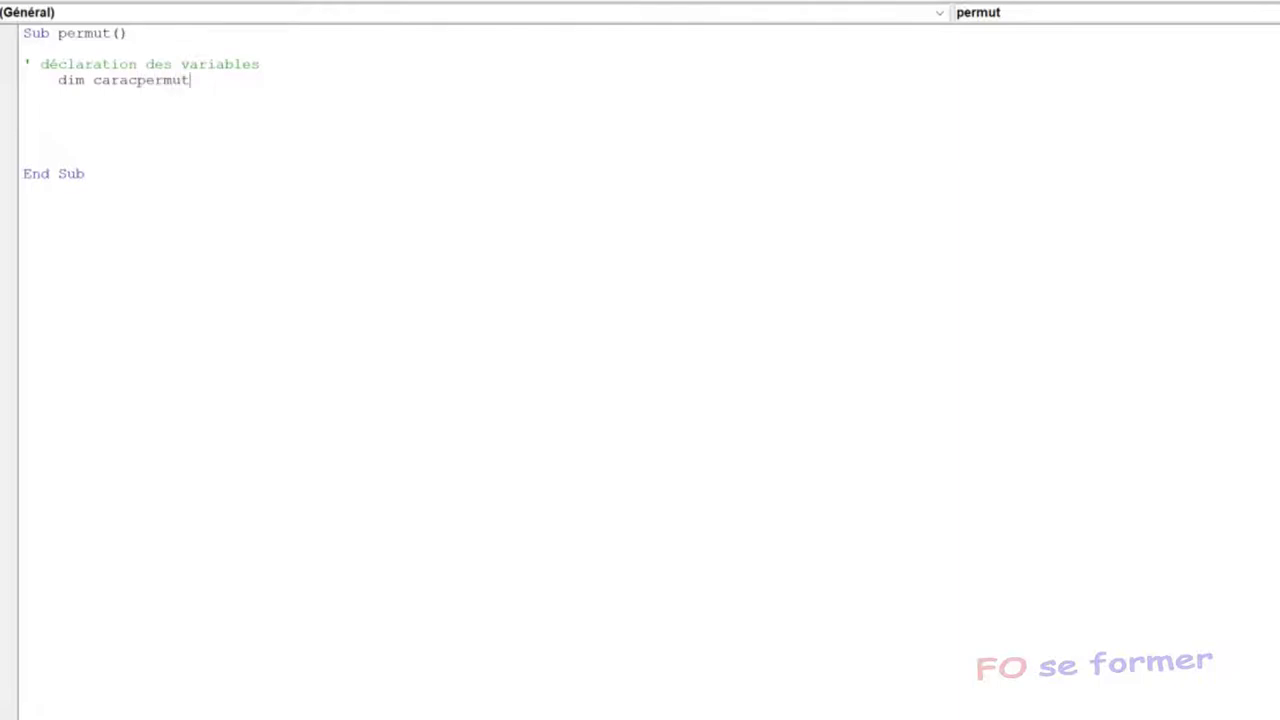
pyautogui.write(' as str')
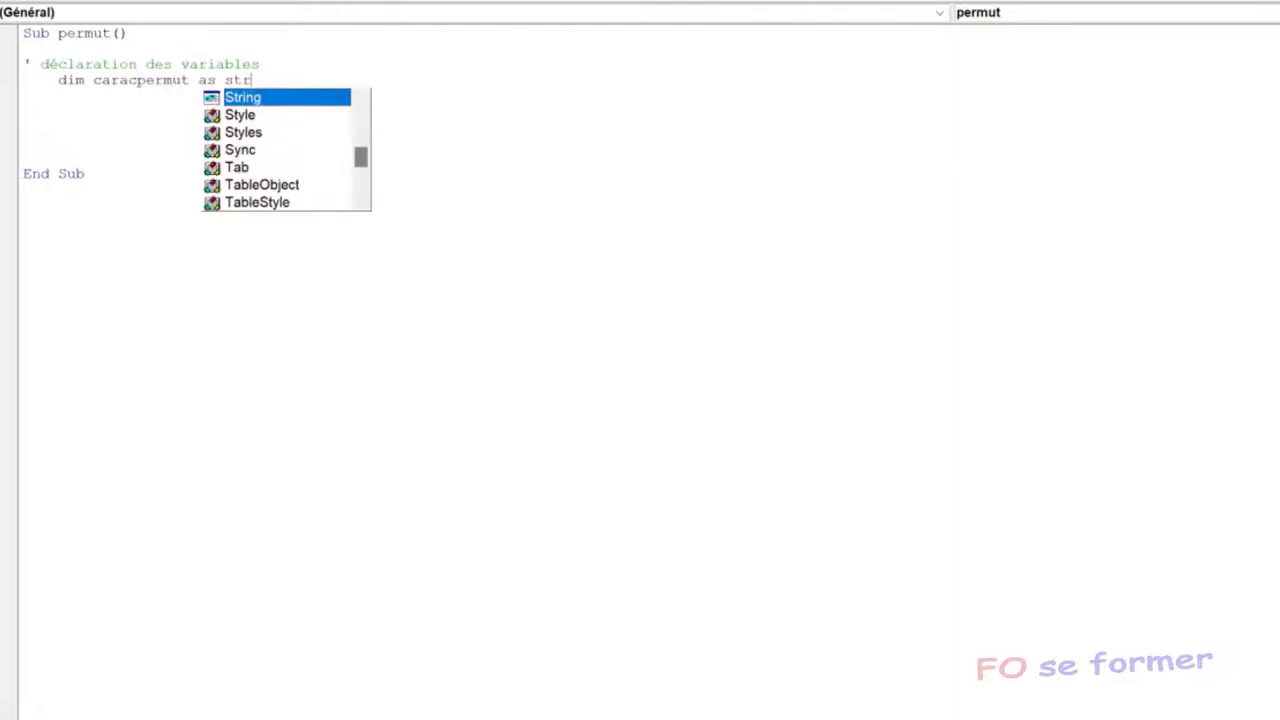
pyautogui.press('Tab')
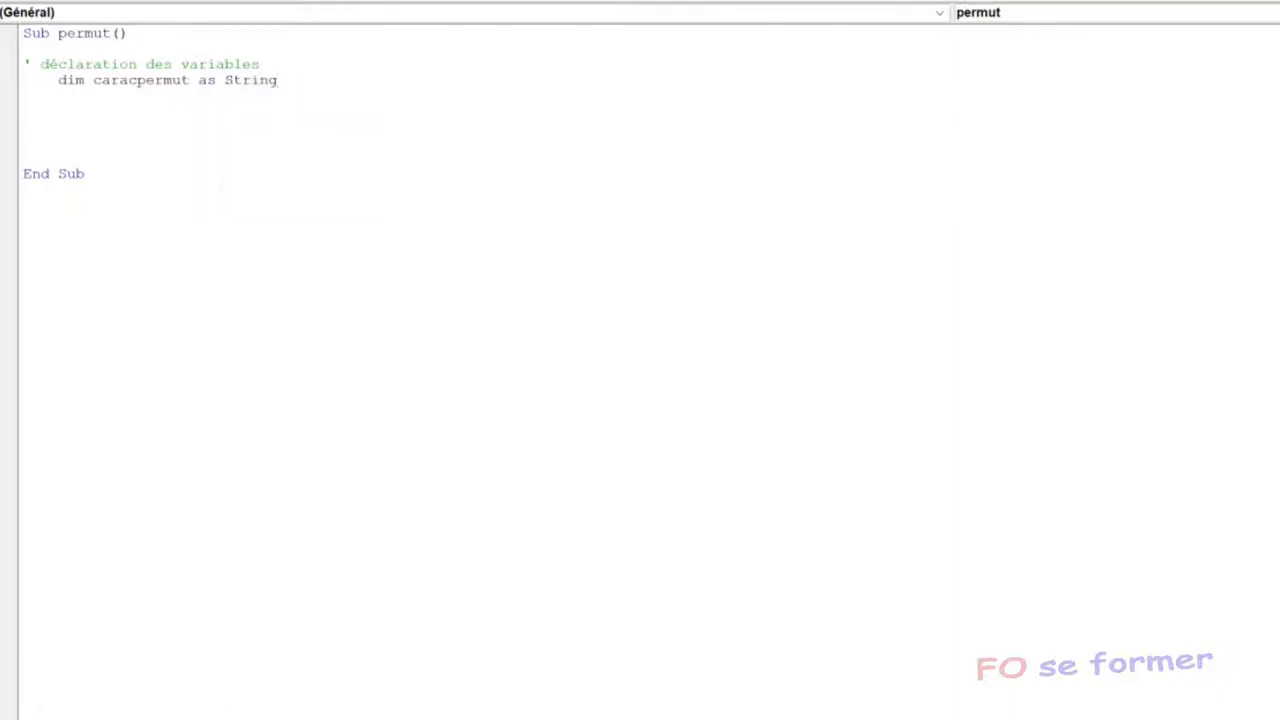
pyautogui.press('Return')
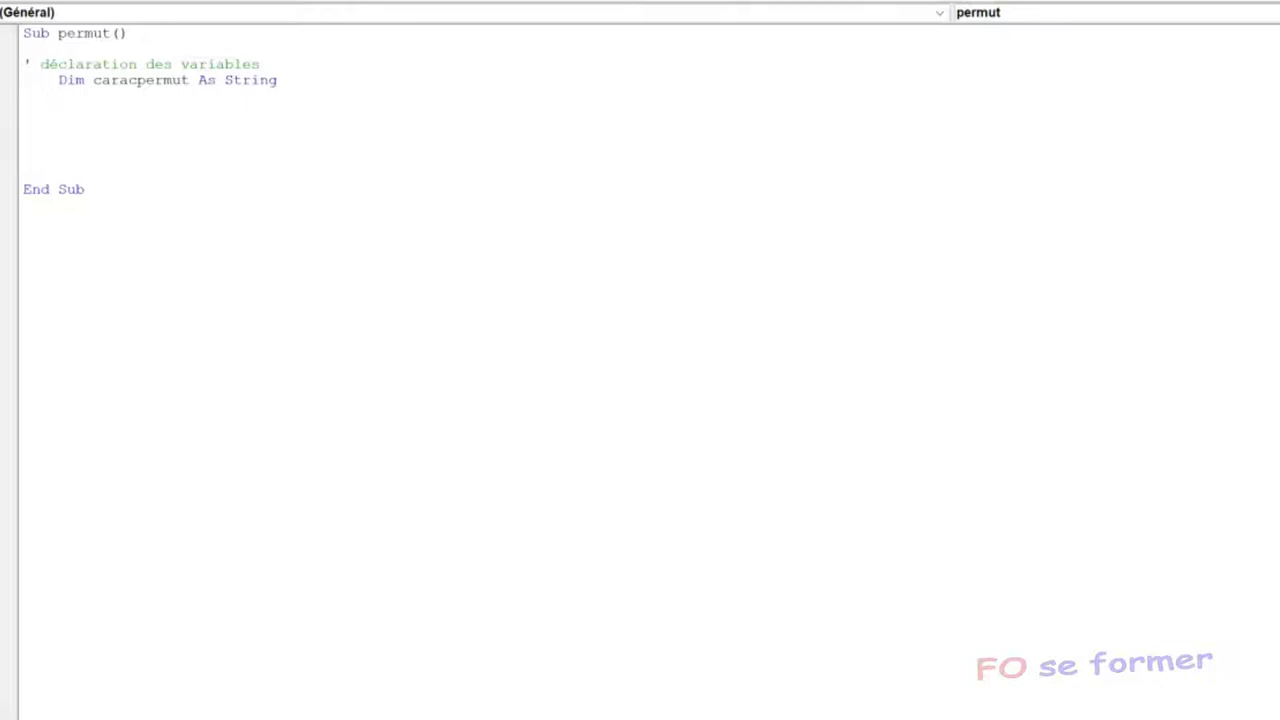
pyautogui.write('dim')
pyautogui.write(' ligne')
pyautogui.write(' as')
pyautogui.write(' long')
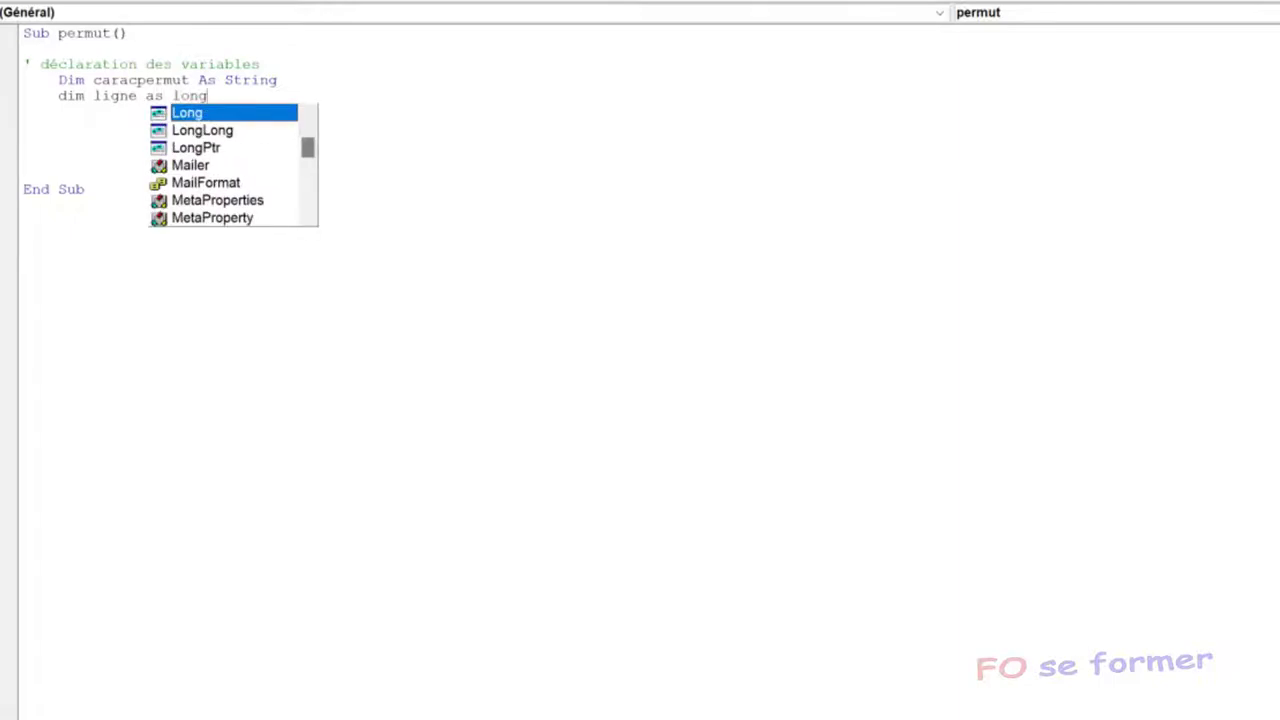
pyautogui.press('Return')
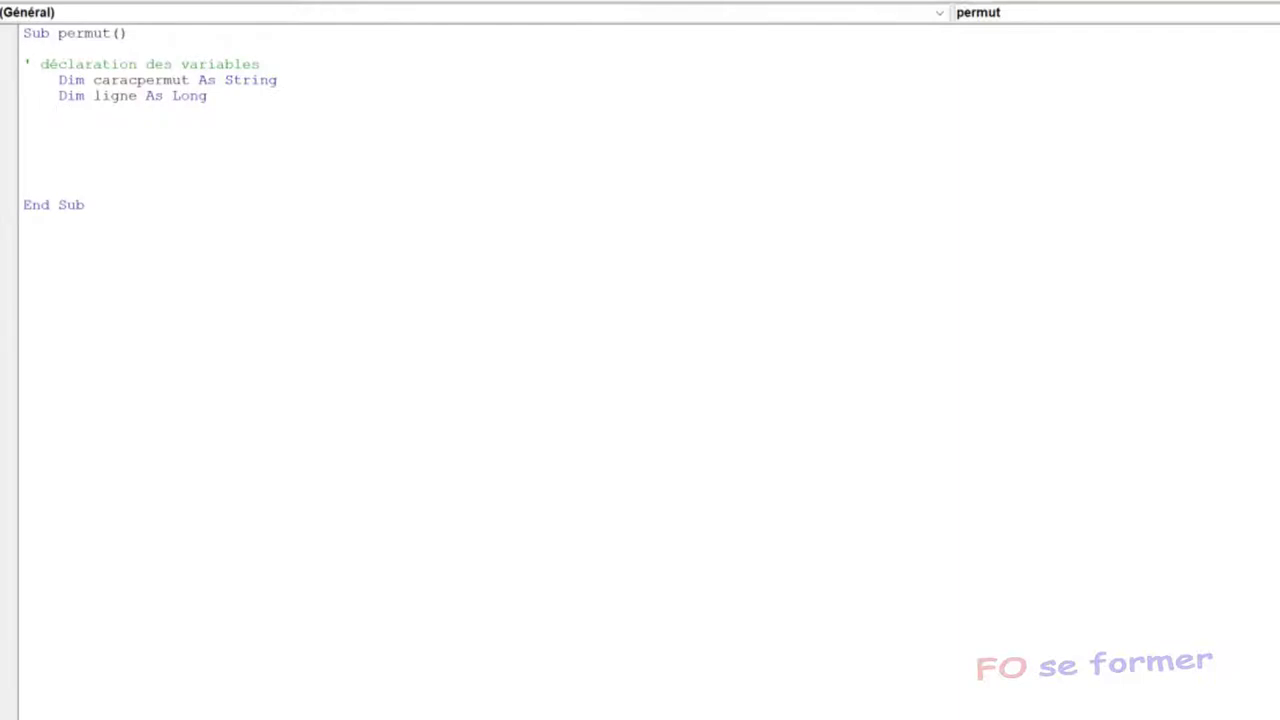
pyautogui.write('dim')
pyautogui.write('ca')
pyautogui.press('BackSpace')
pyautogui.press('BackSpace')
pyautogui.write('colonne')
pyautogui.write(' as ')
pyautogui.write('i')
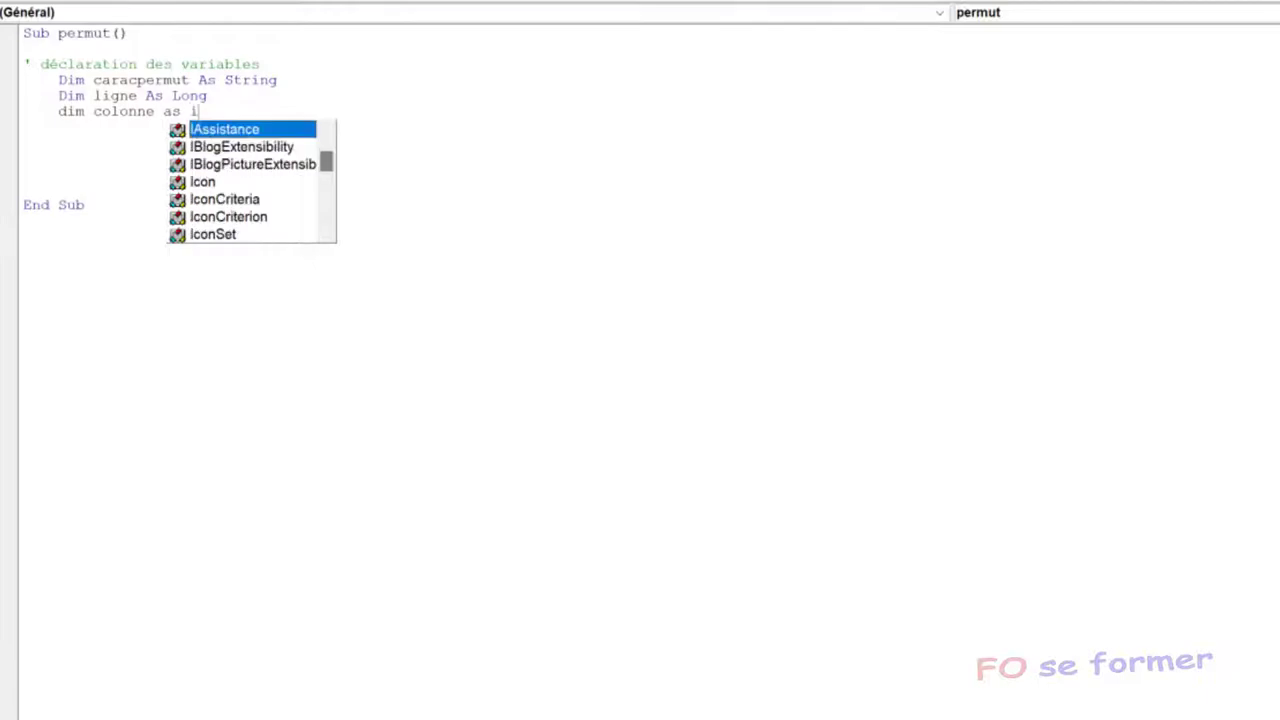
pyautogui.write('nteger')
pyautogui.press('Return')
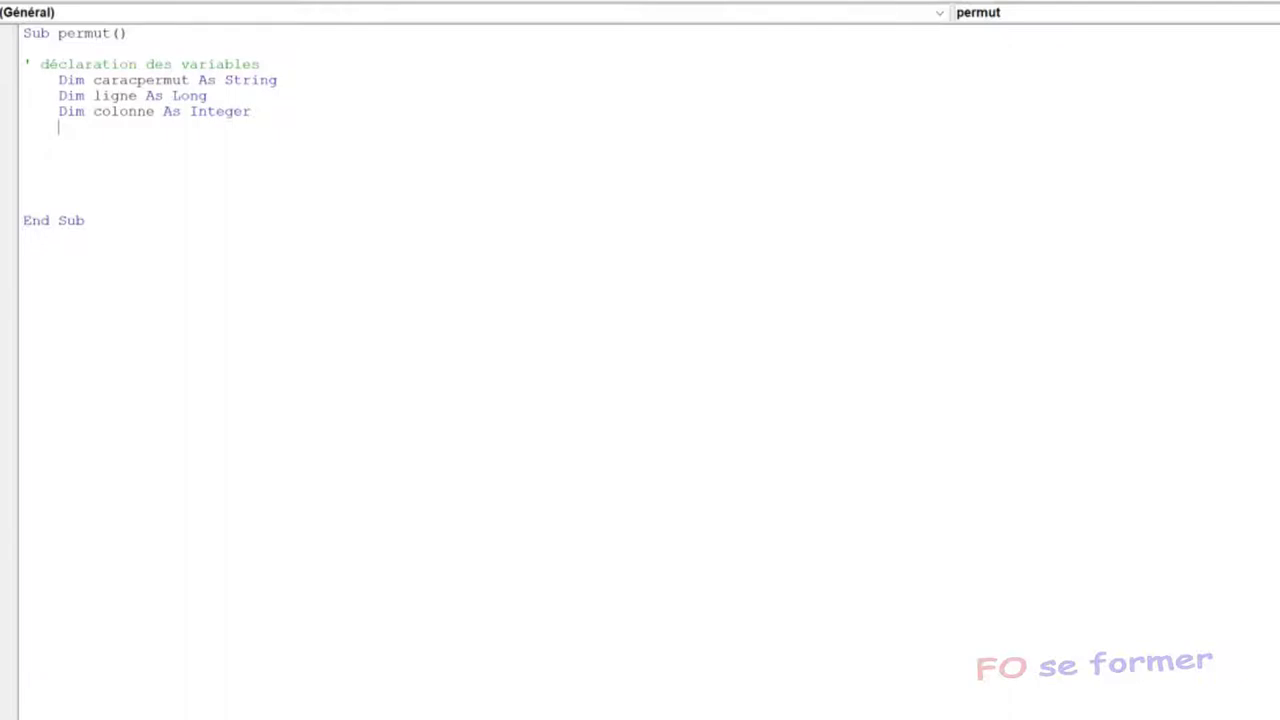
pyautogui.write('dim')
pyautogui.write(' nb')
pyautogui.write('caract')
pyautogui.write('ere a')
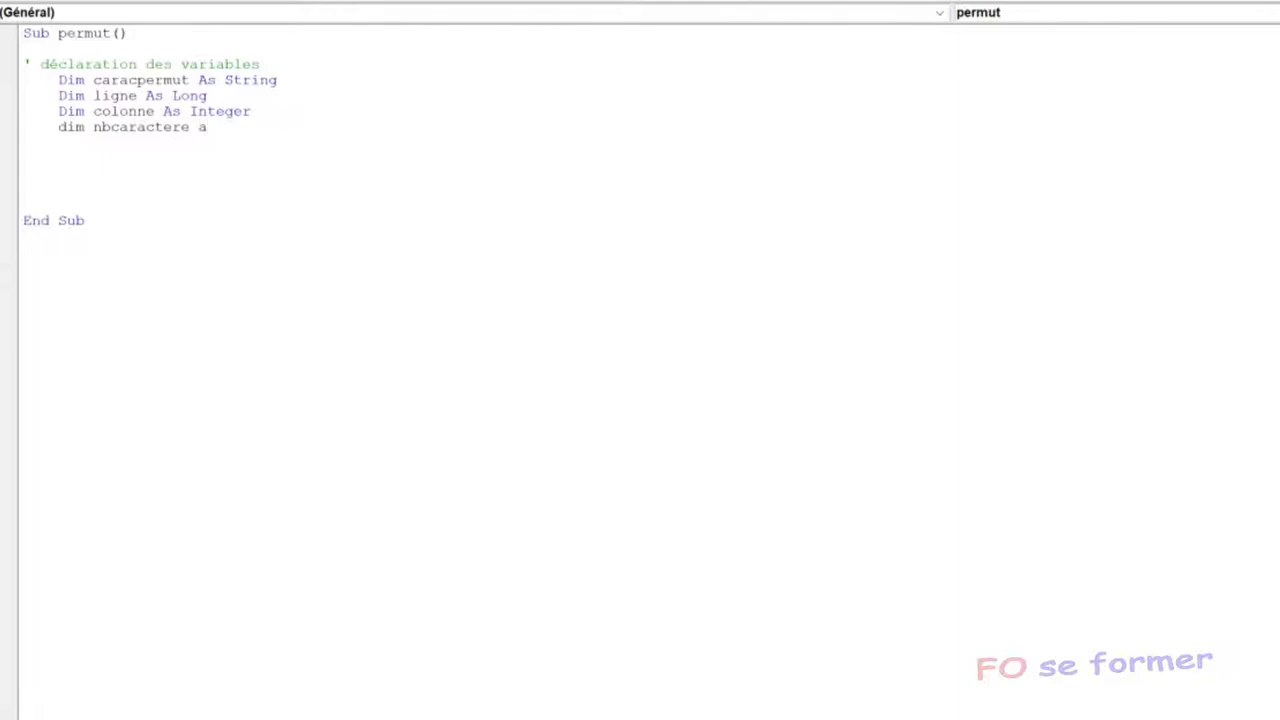
pyautogui.write('s ')
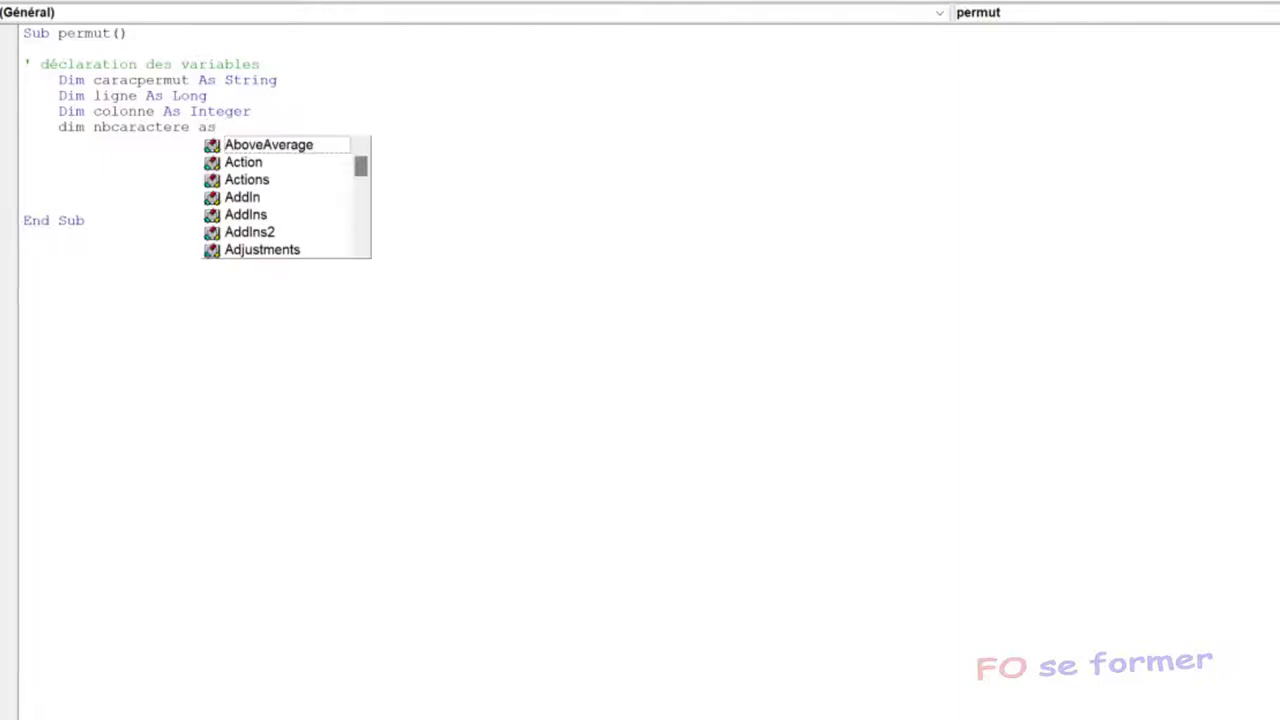
pyautogui.write('byte')
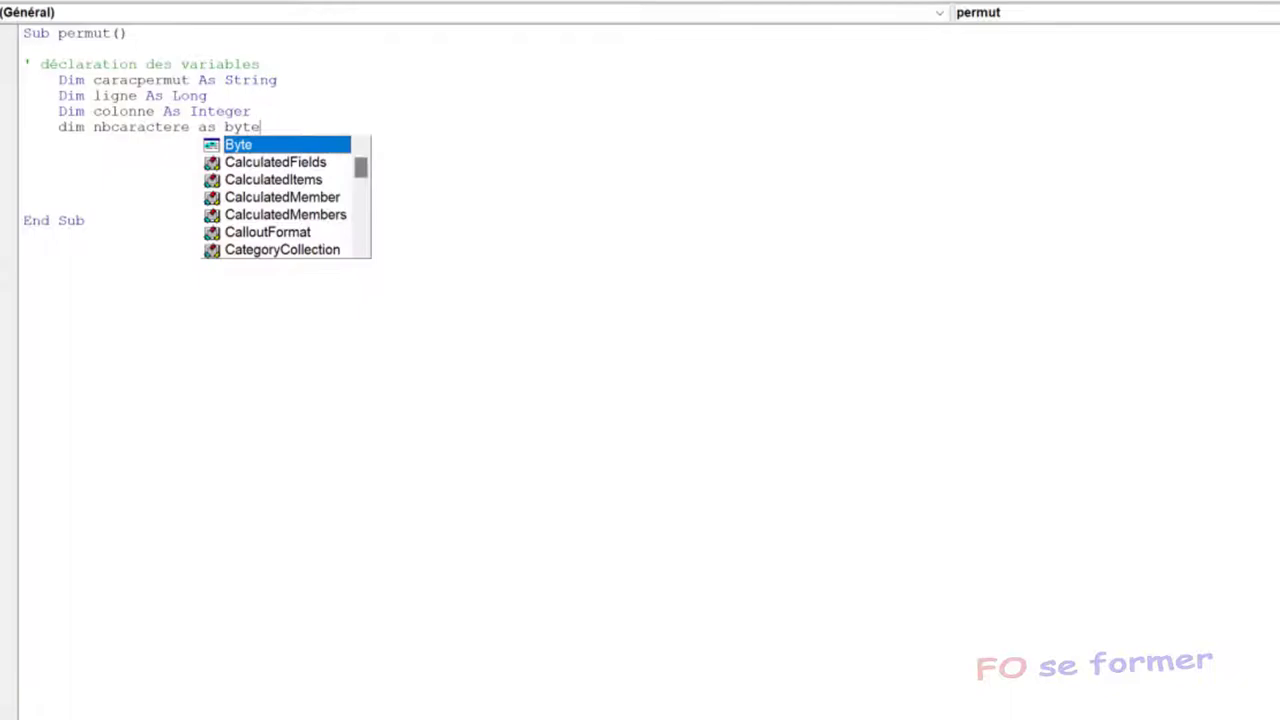
pyautogui.press('Return')
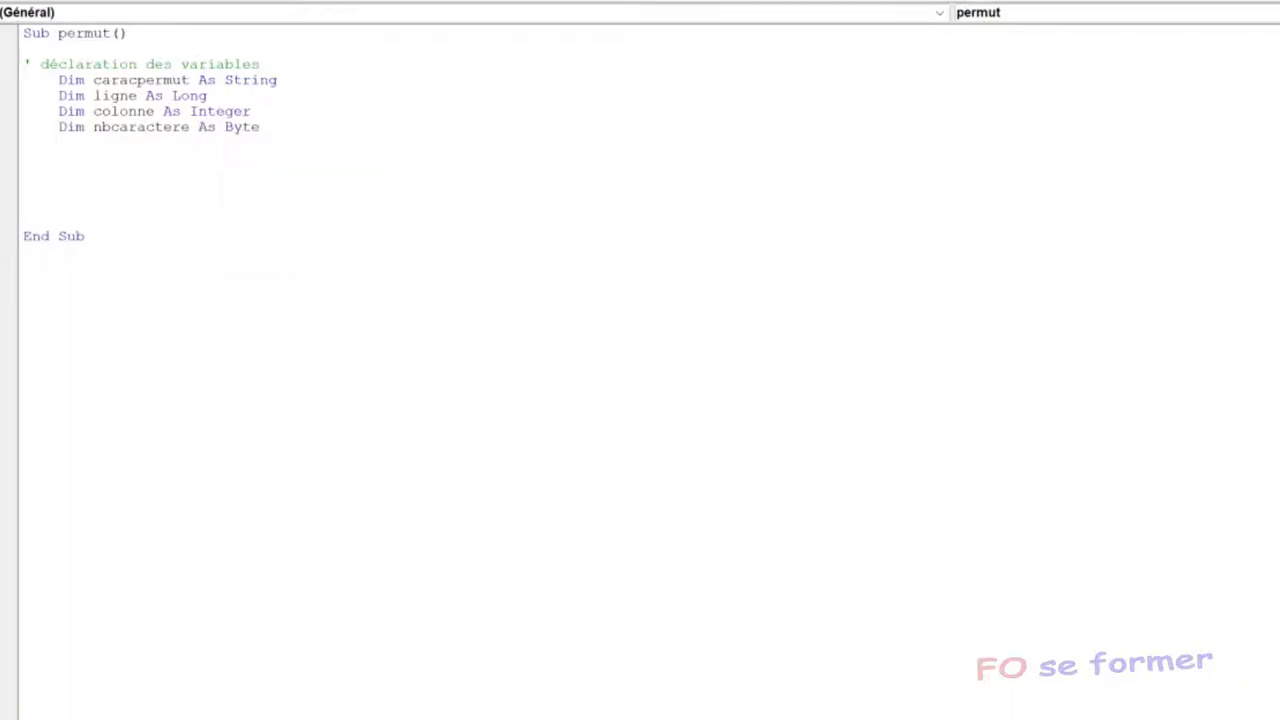
# Step: Comment the caracpermut declaration with ' le stockage des caractéres à permuter
pyautogui.click(277, 80)
pyautogui.press('Tab')
pyautogui.press('Tab')
pyautogui.write("' ")
pyautogui.write('bon')
pyautogui.press('BackSpace')
pyautogui.press('BackSpace')
pyautogui.press('BackSpace')
pyautogui.write('le stockag')
pyautogui.write('e des caract')
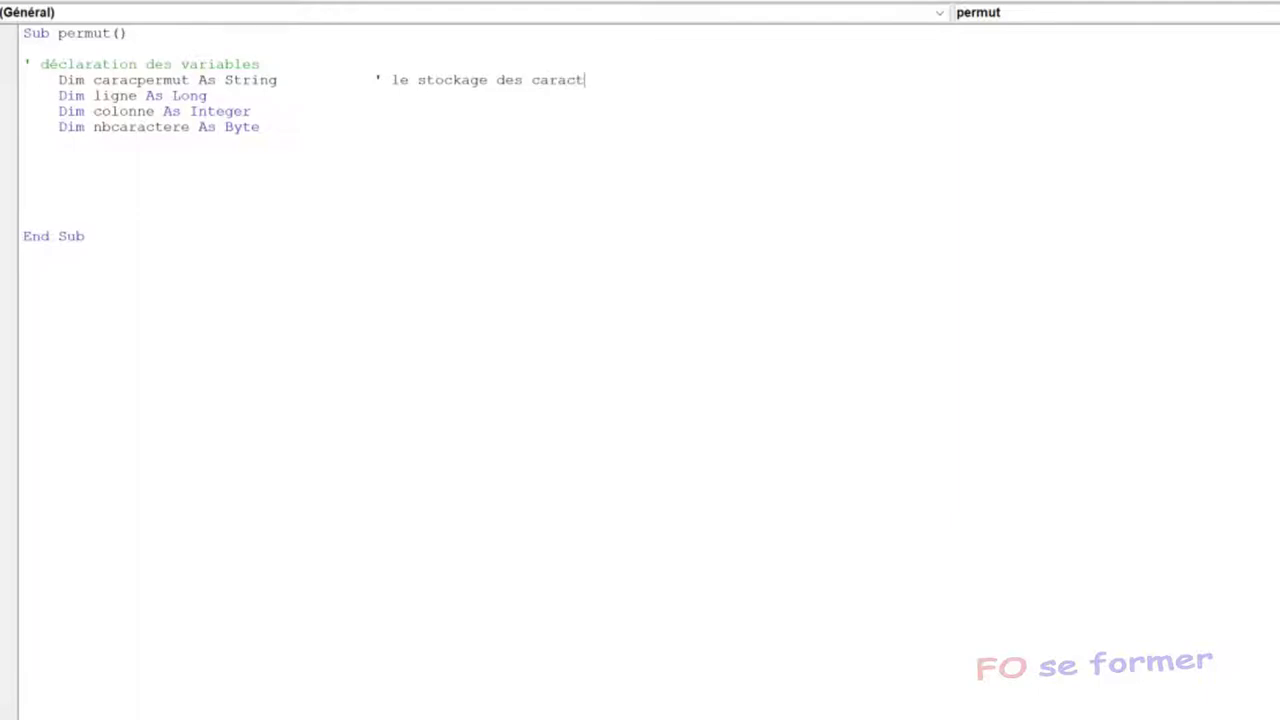
pyautogui.write('éres à')
pyautogui.write(' permuter')
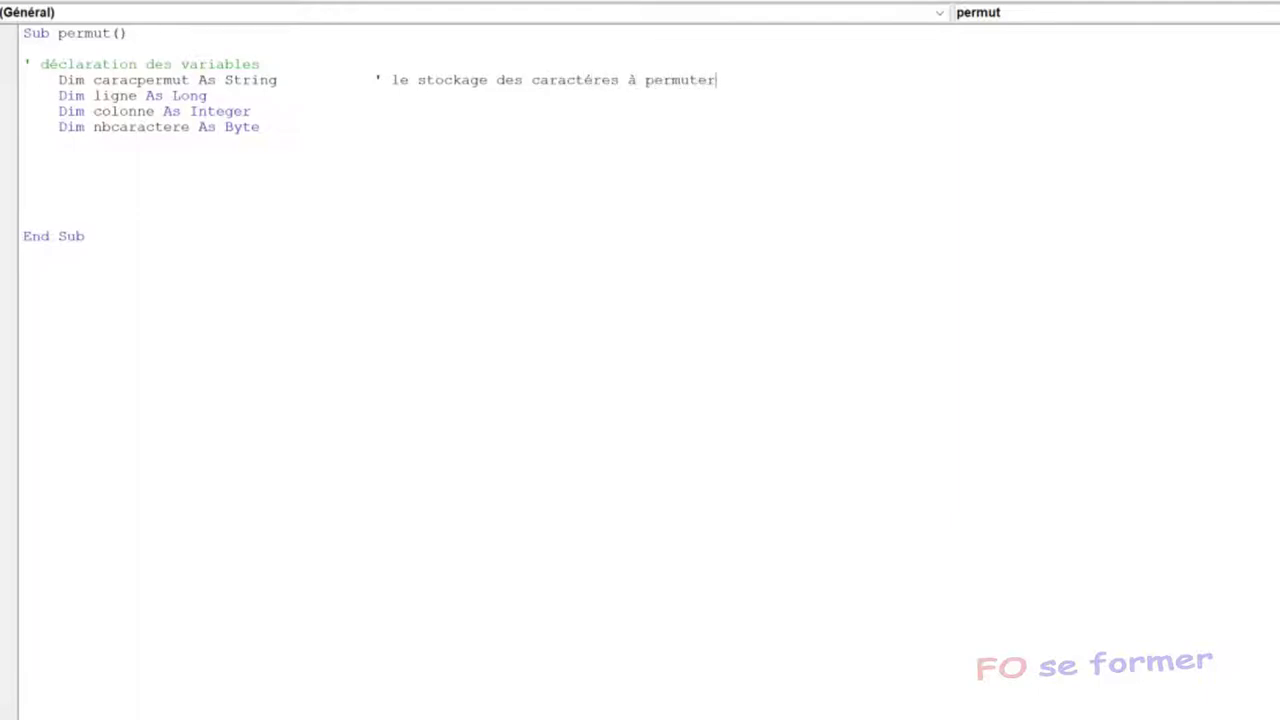
# Step: Comment the nbcaractere declaration with ' nombre total de caractére à permuter
pyautogui.click(208, 95)
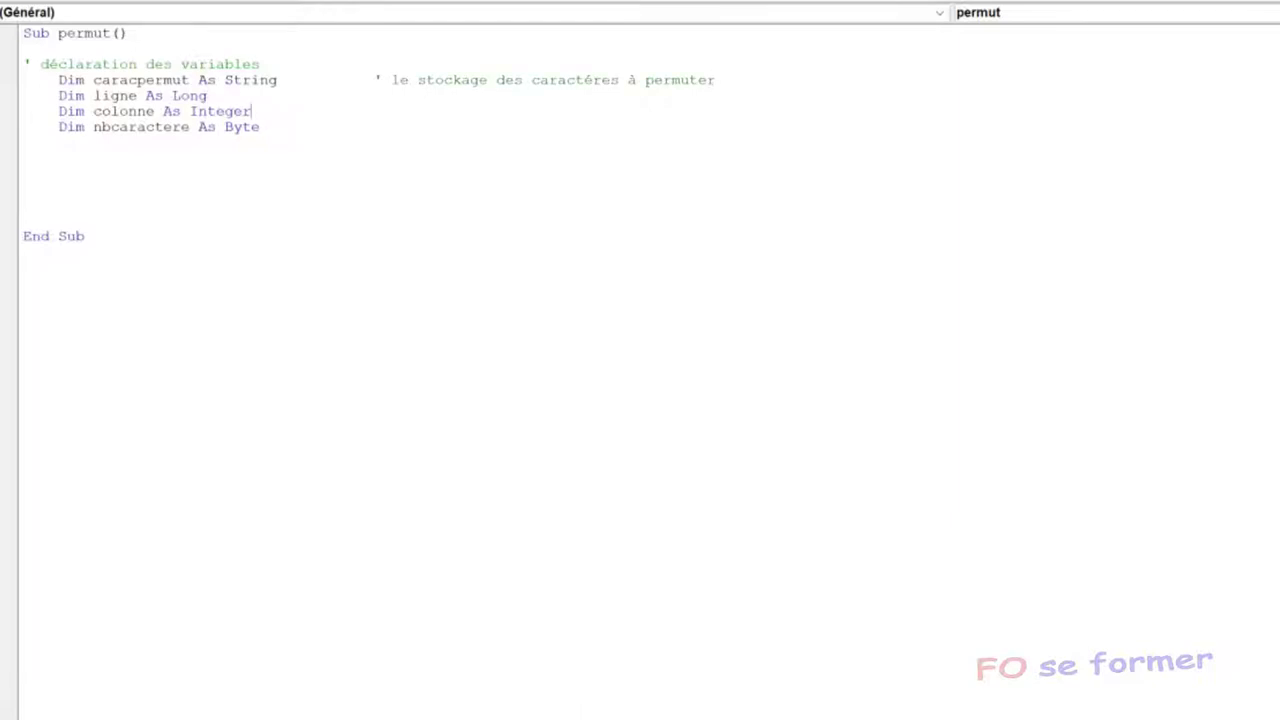
pyautogui.click(260, 127)
pyautogui.press('Tab')
pyautogui.press('Tab')
pyautogui.press('Tab')
pyautogui.press('Tab')
pyautogui.write("' ")
pyautogui.write('nomb')
pyautogui.write('re tot')
pyautogui.write('ale')
pyautogui.press('BackSpace')
pyautogui.write('de ca')
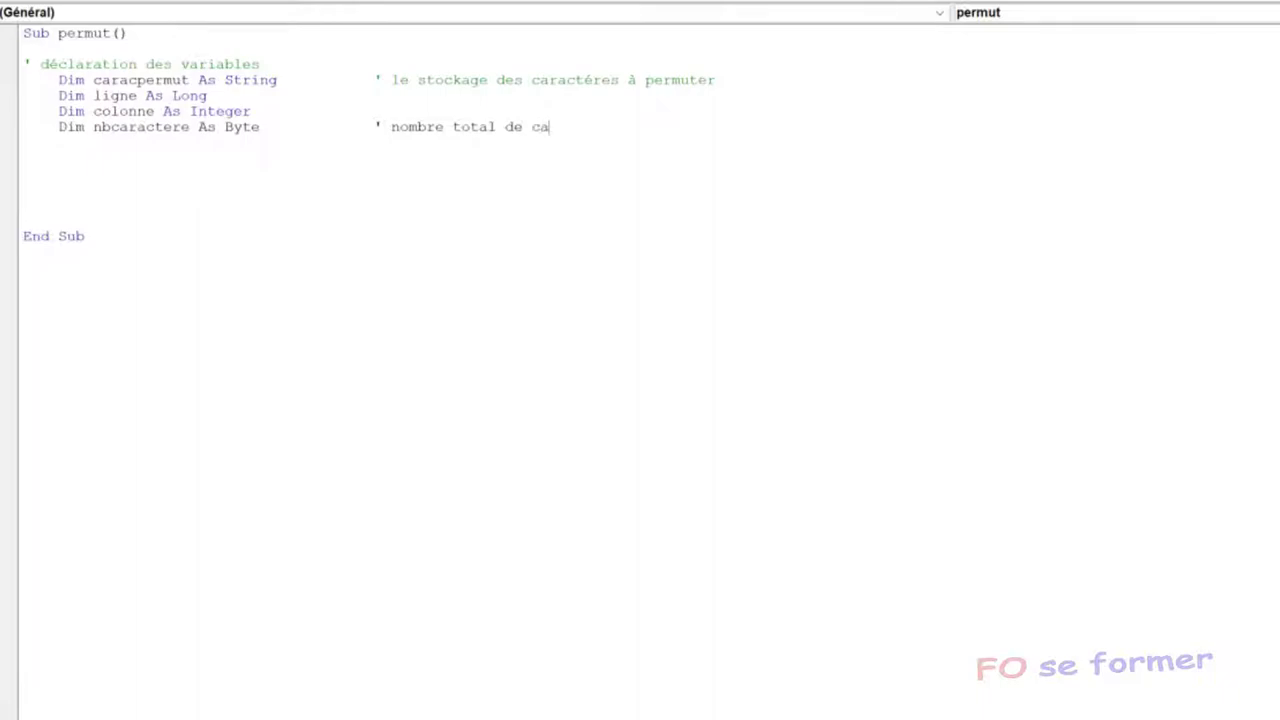
pyautogui.write('ractére ')
pyautogui.write('à')
pyautogui.write(' permuter')
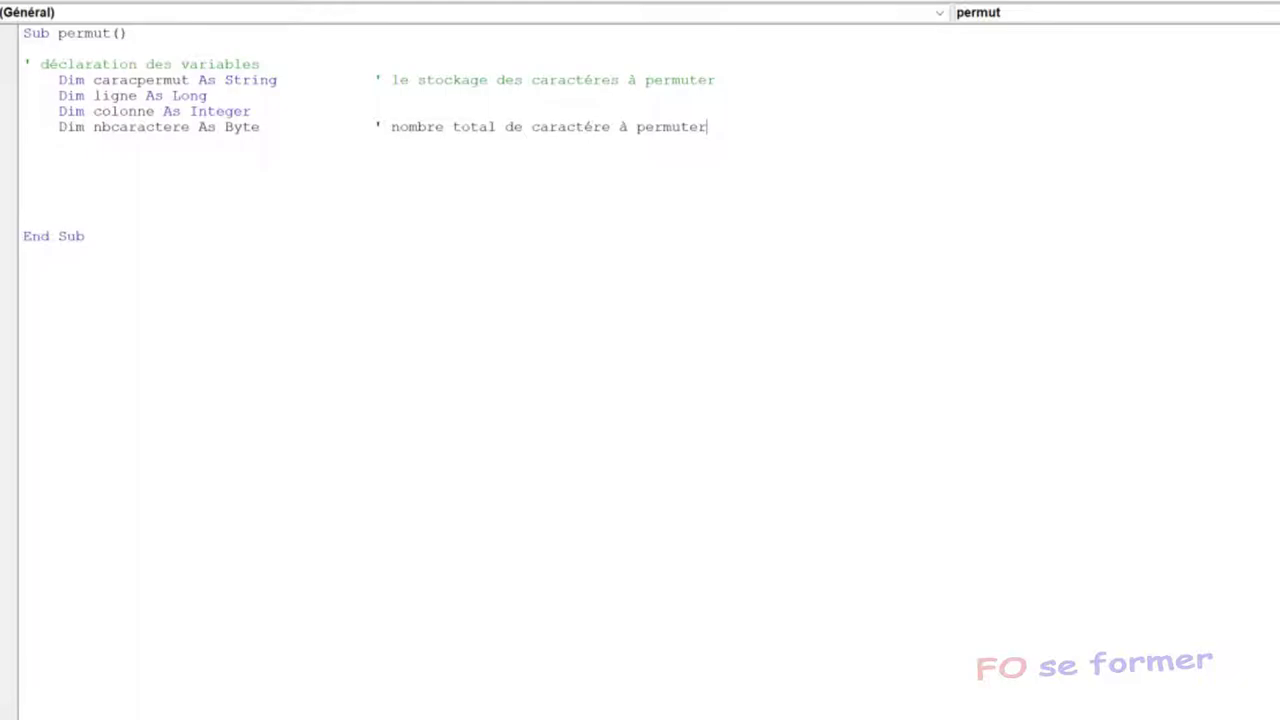
pyautogui.press('Return')
pyautogui.press('Return')
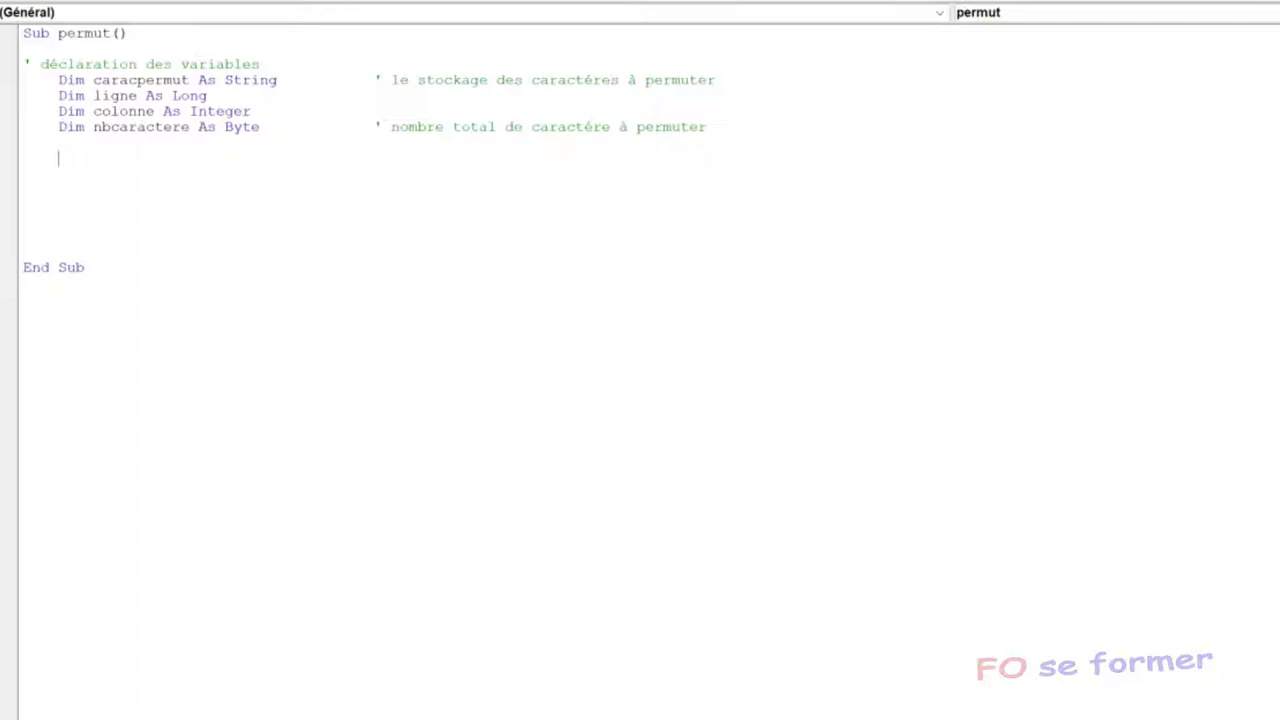
# Step: Add an ' initialiser les varaibles section setting nbcaractere=10, commented as maximum accepté, modifiable to 11, 12, ..
pyautogui.press('BackSpace')
pyautogui.write("' ")
pyautogui.write('initialiser ')
pyautogui.write('les varaib')
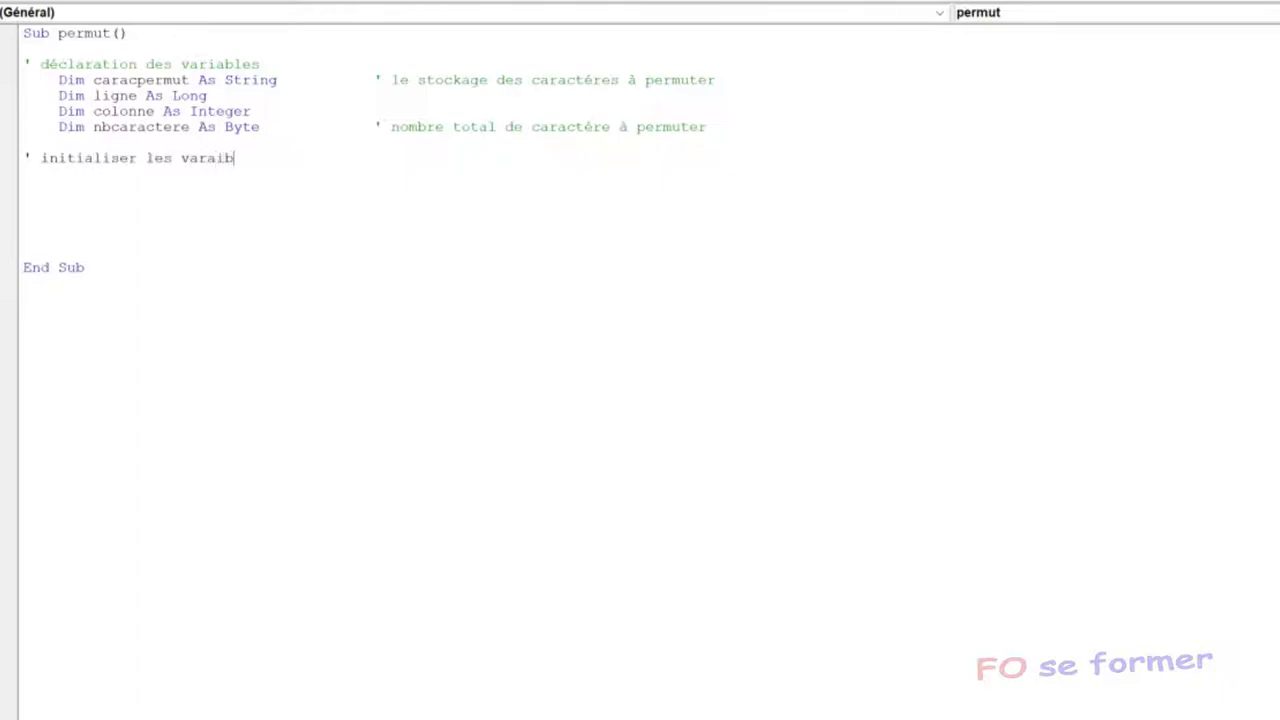
pyautogui.write('les')
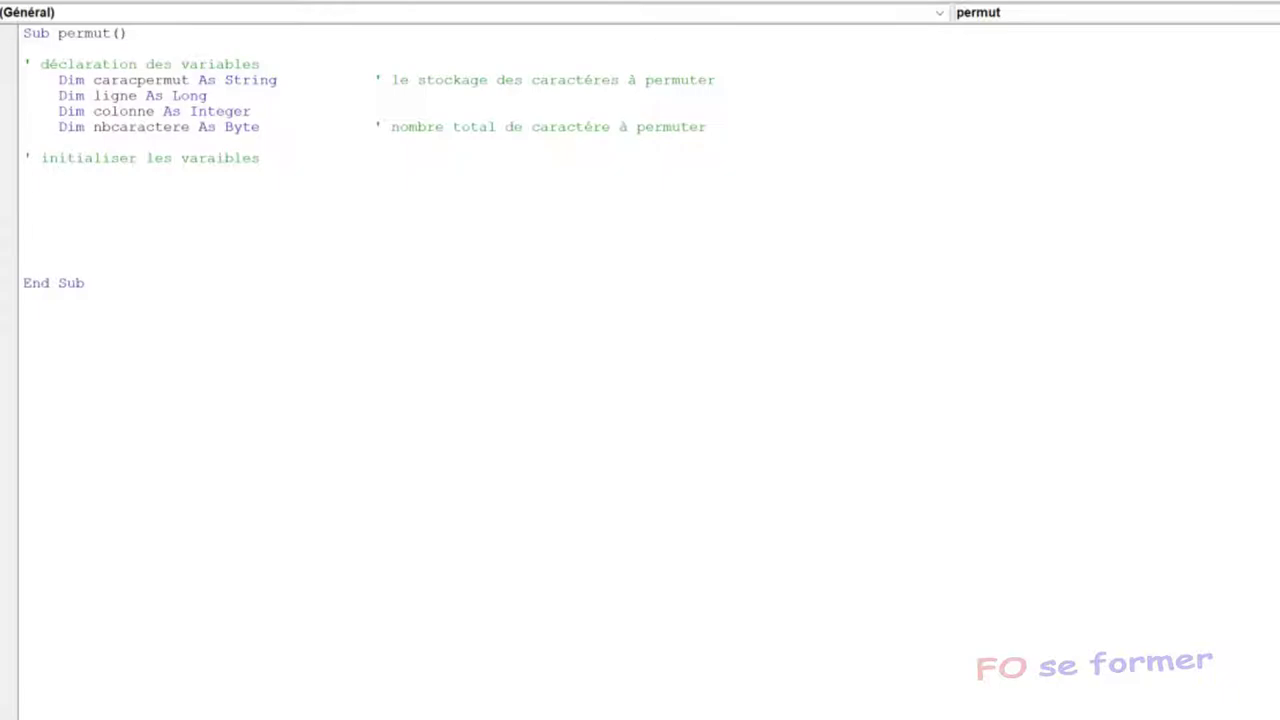
pyautogui.write('nbcarac')
pyautogui.write('tere')
pyautogui.write('=10')
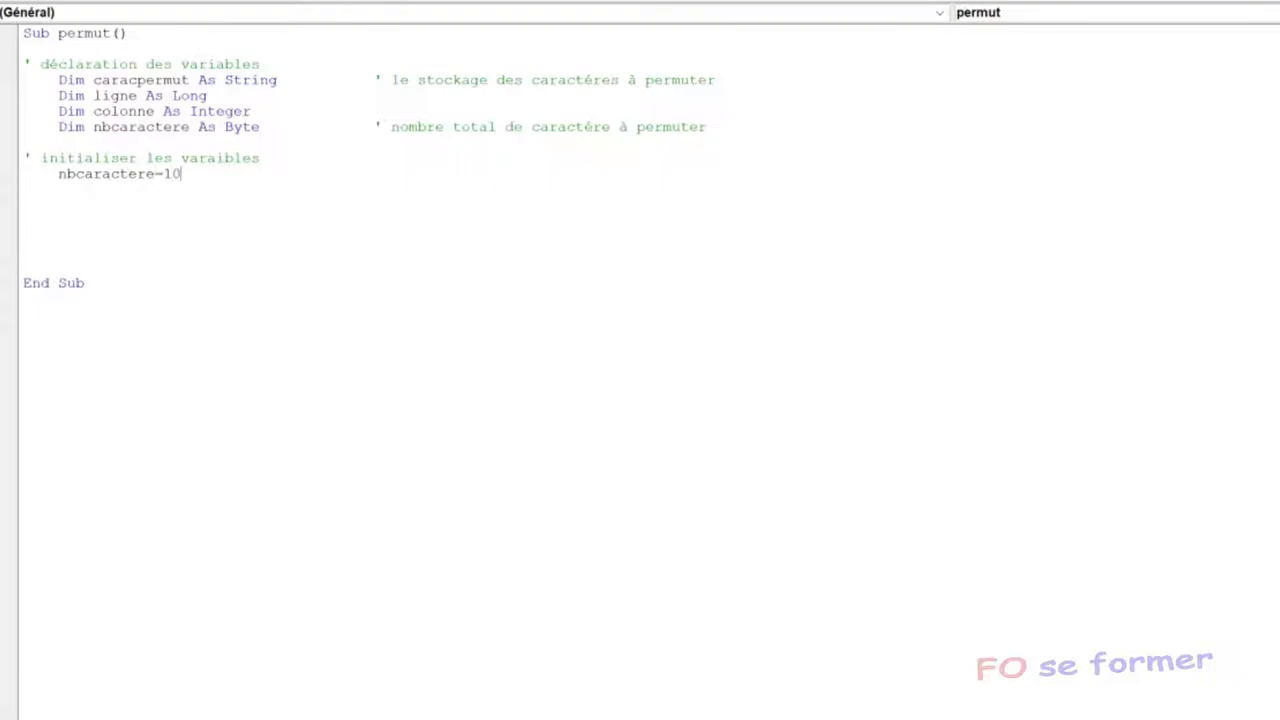
pyautogui.press('Tab')
pyautogui.press('Tab')
pyautogui.press('Tab')
pyautogui.press('Tab')
pyautogui.press('Tab')
pyautogui.press('Tab')
pyautogui.write("' no")
pyautogui.write('mbre de ')
pyautogui.write('caract')
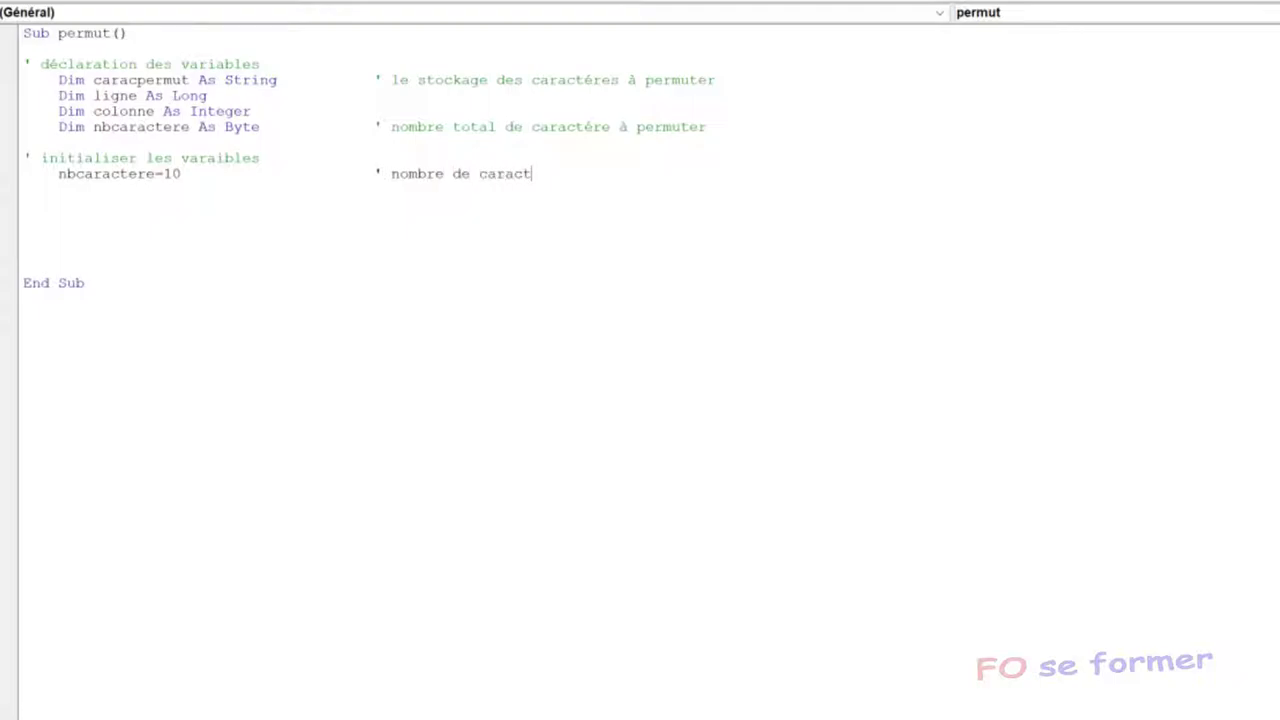
pyautogui.write('ères ')
pyautogui.write('ma')
pyautogui.write('x')
pyautogui.press('BackSpace')
pyautogui.write('xi')
pyautogui.write('mum a')
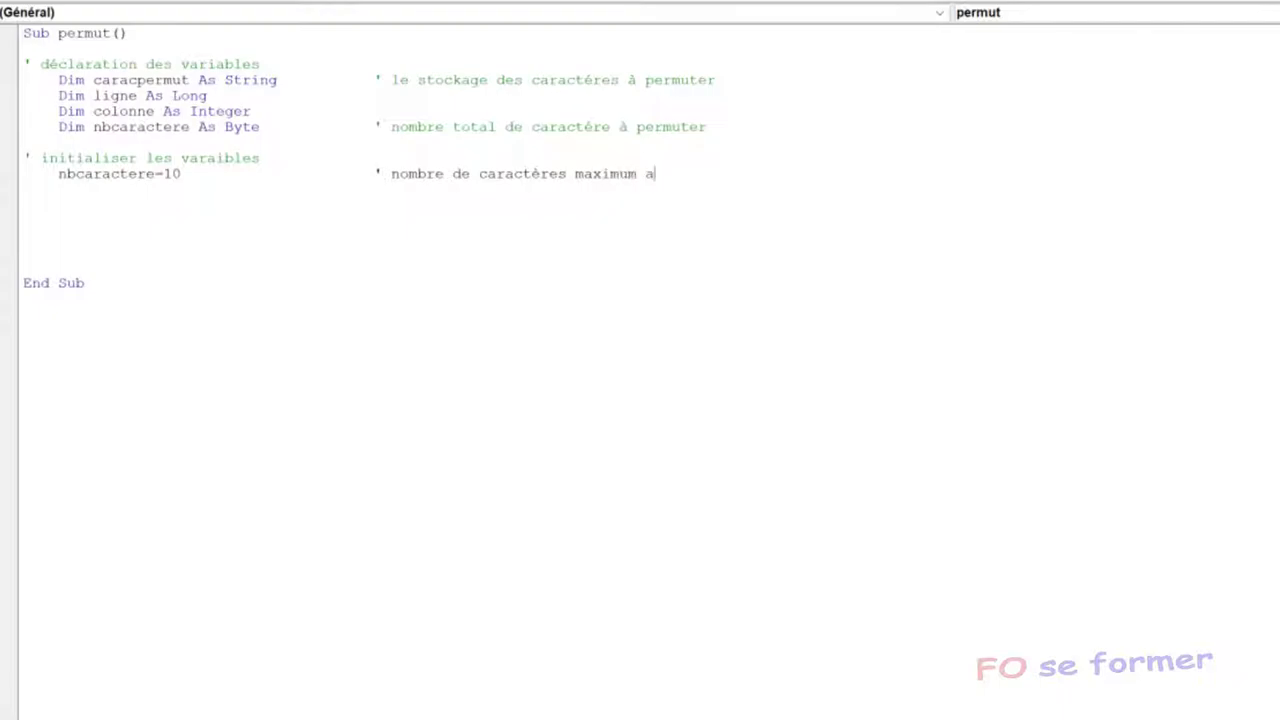
pyautogui.write('ccept')
pyautogui.write('é')
pyautogui.write(' : ')
pyautogui.write('p')
pyautogui.write('ossible de ')
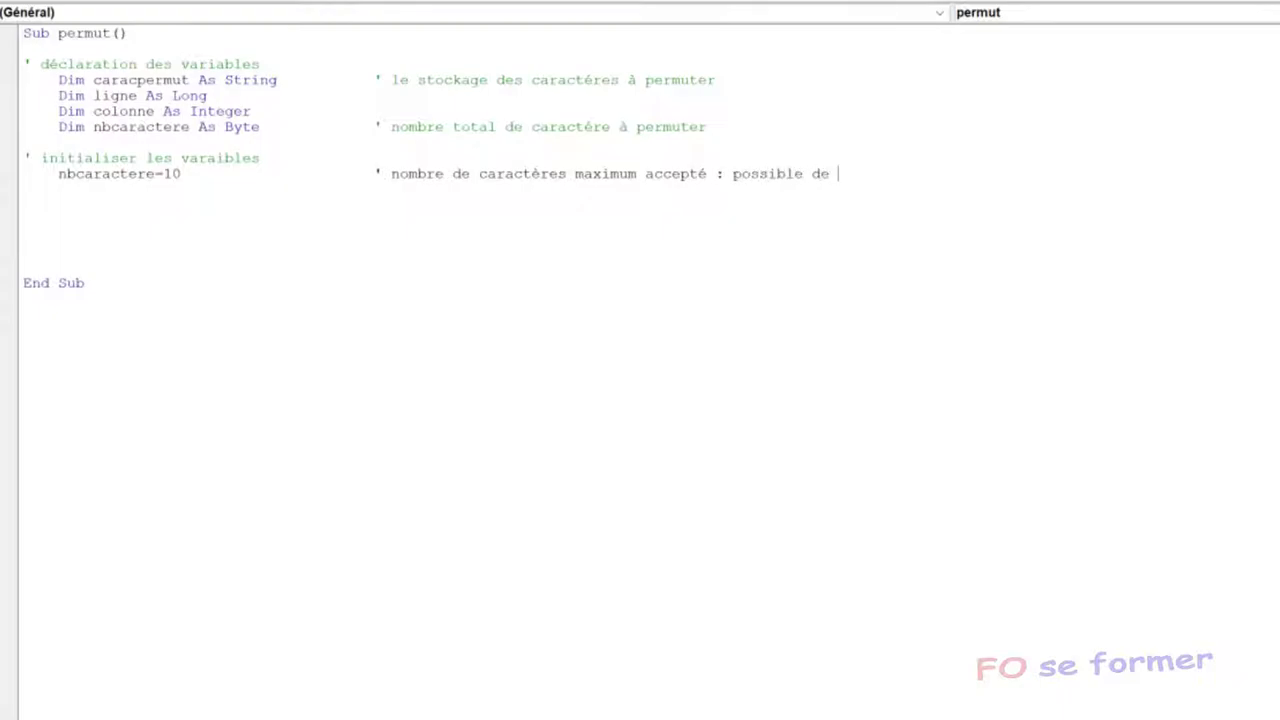
pyautogui.write('modifier ')
pyautogui.write('à 11')
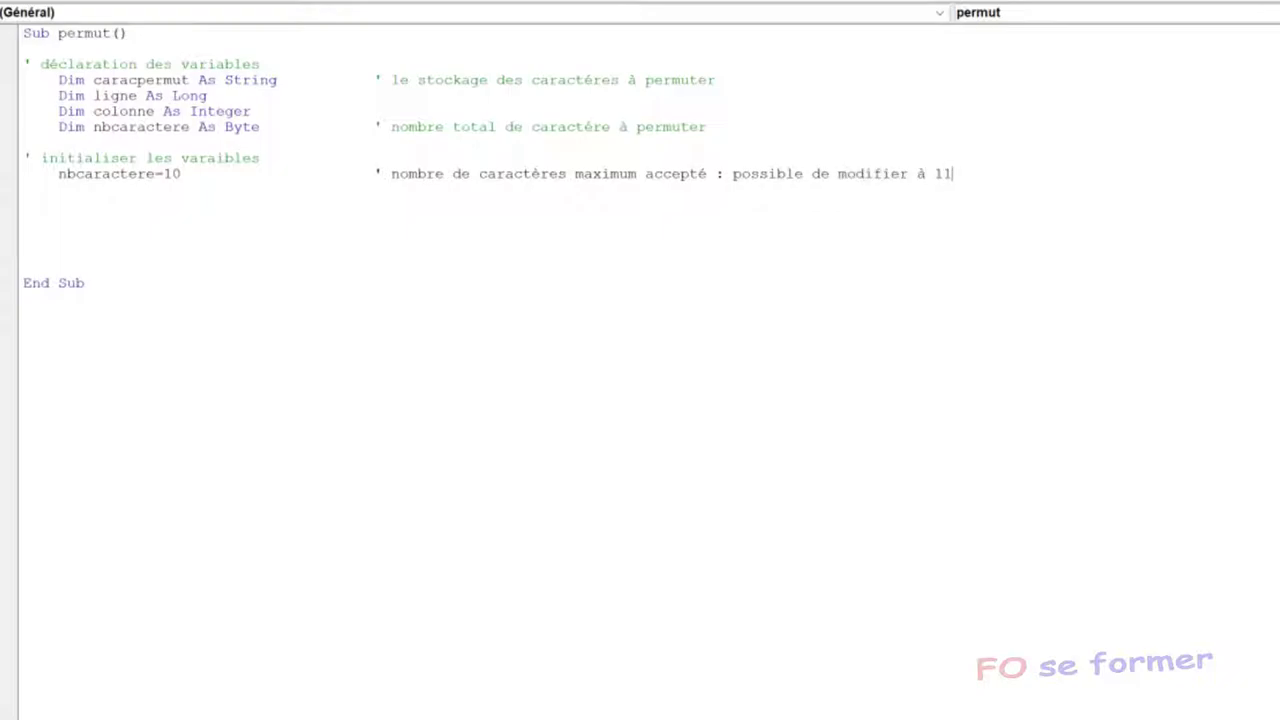
pyautogui.write(', 12')
pyautogui.write(', ...')
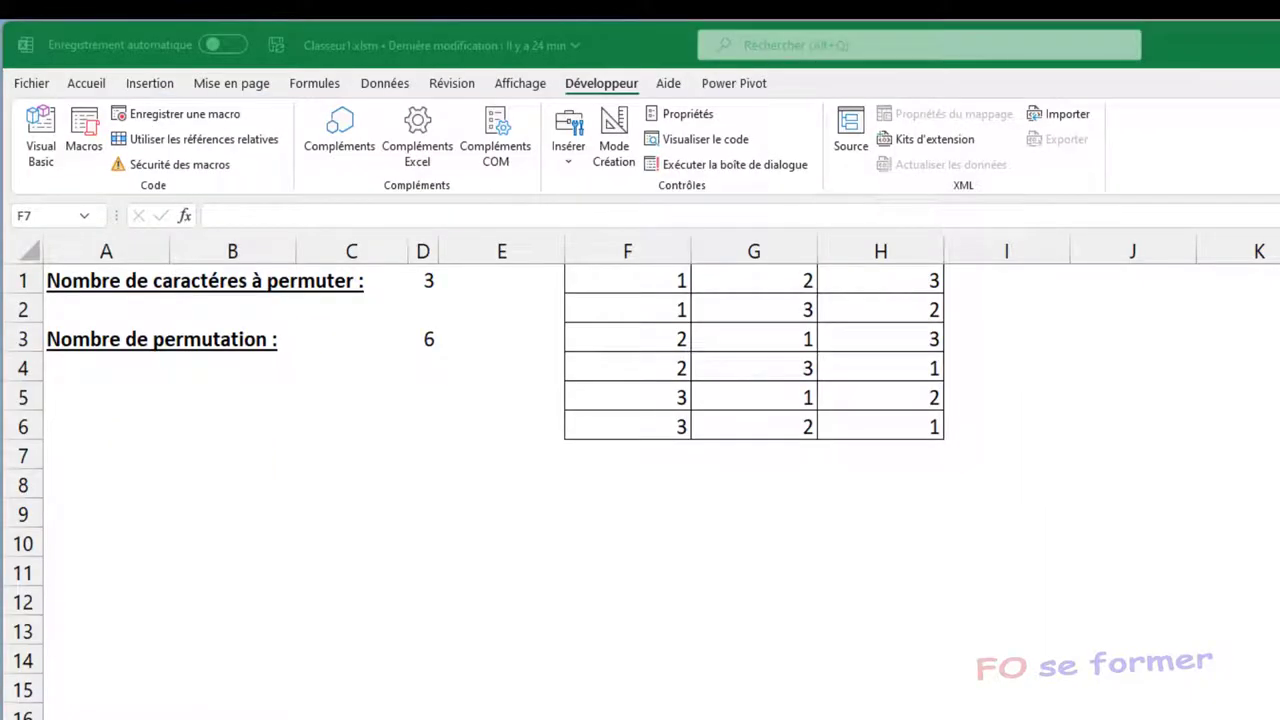
# Step: Change D3's PERMUTATION arguments so Nombre and Nombre_choisi both reference D1
pyautogui.click(423, 339)
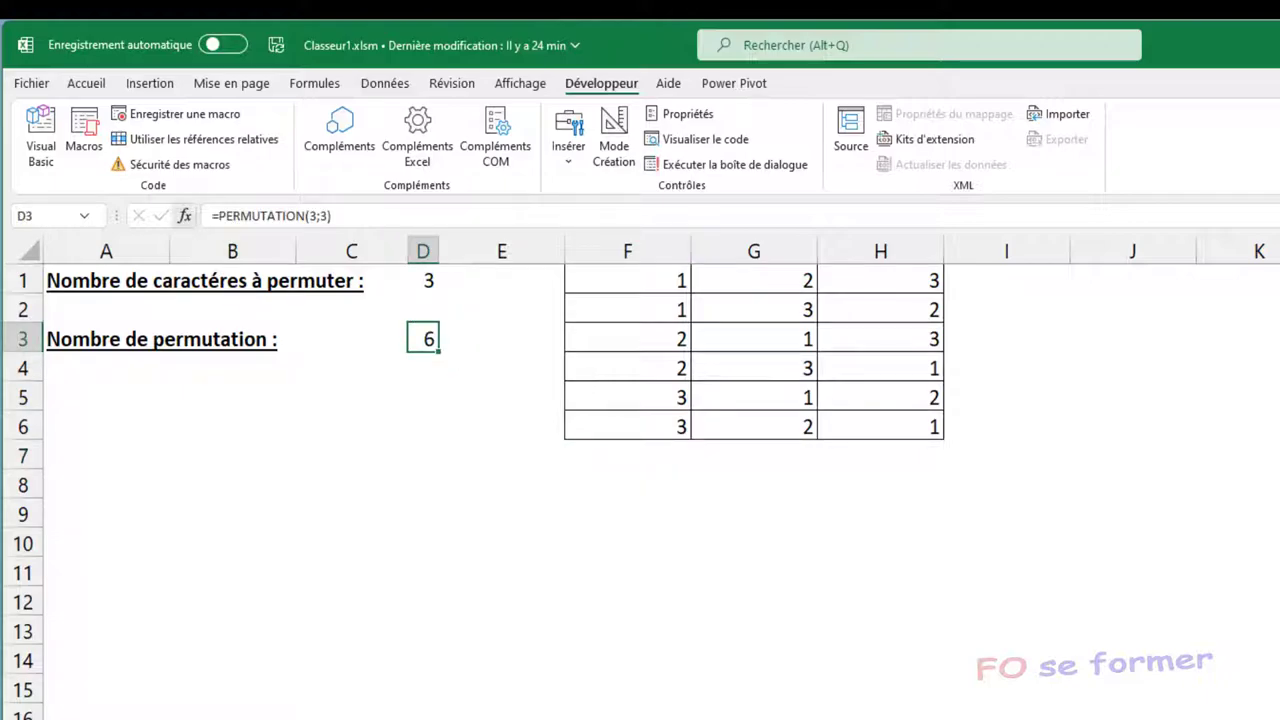
pyautogui.click(184, 215)
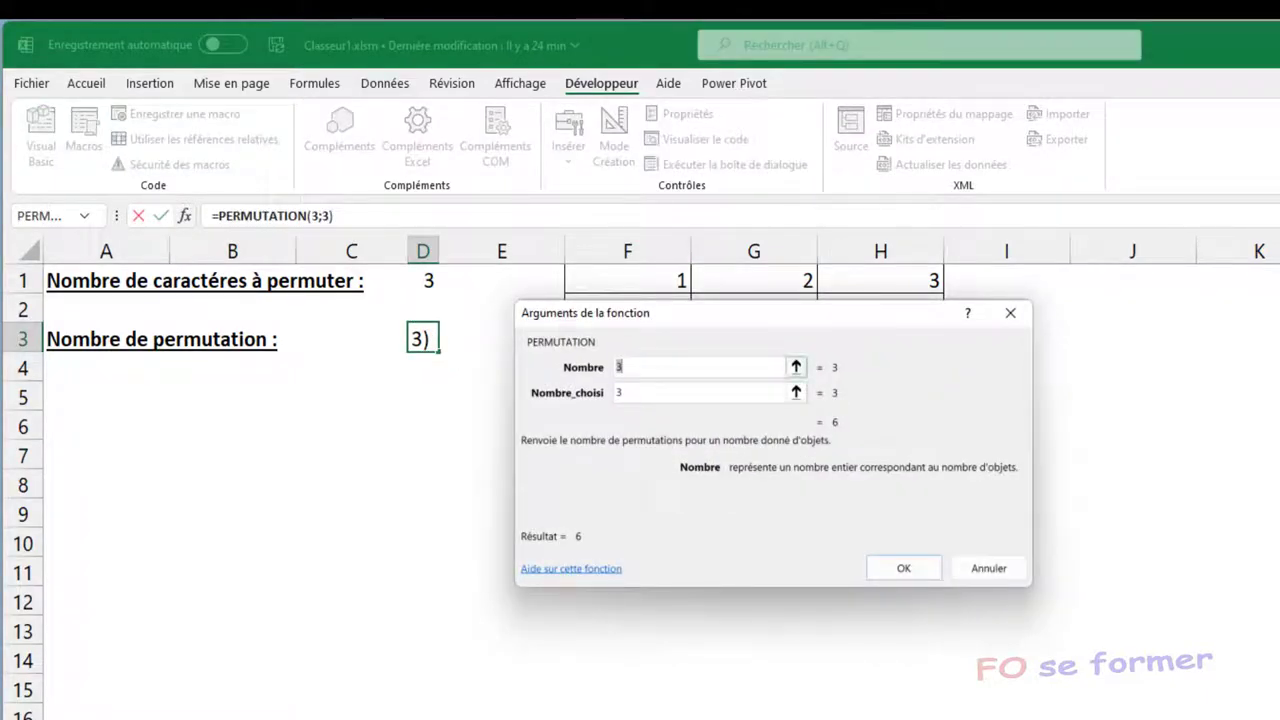
pyautogui.click(423, 281)
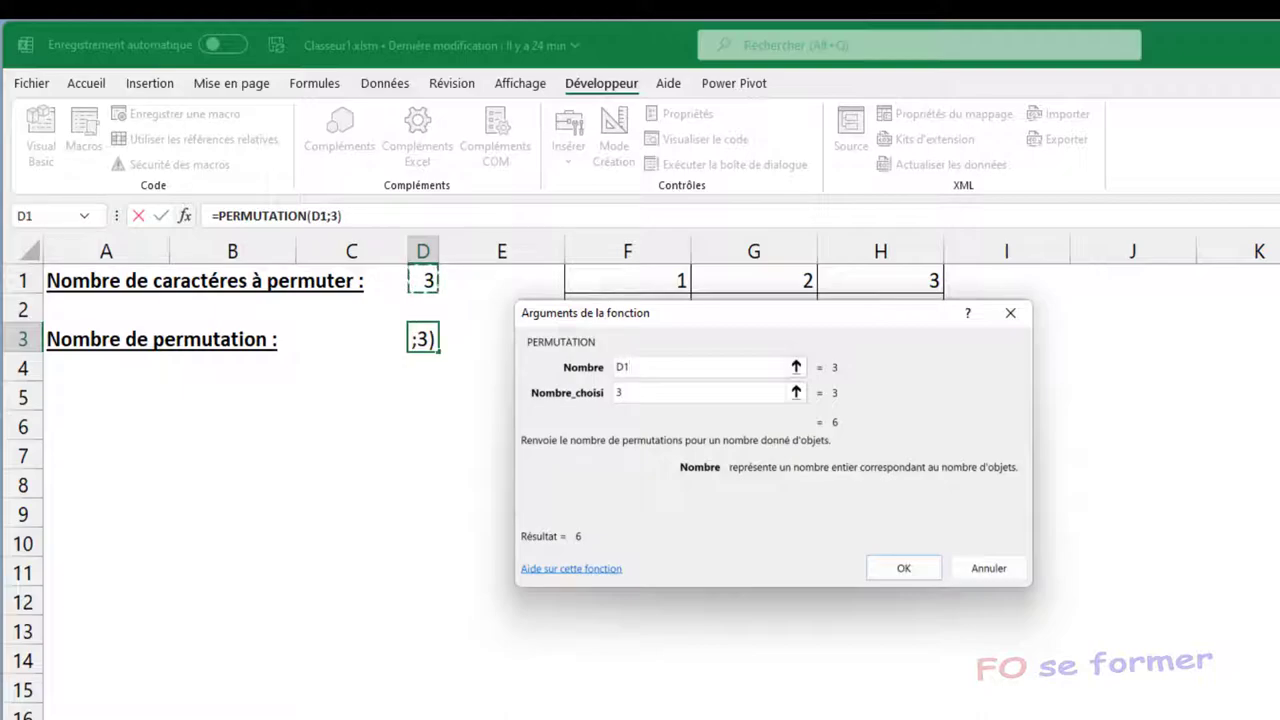
pyautogui.press('Tab')
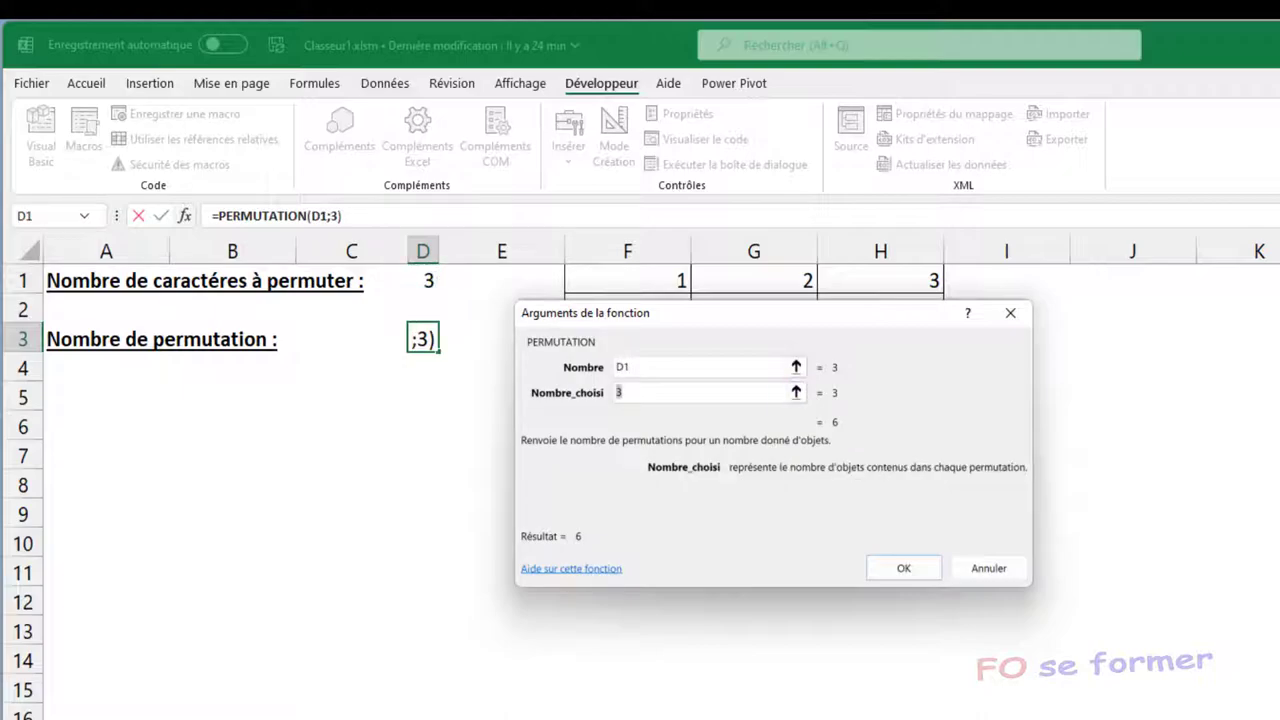
pyautogui.click(423, 281)
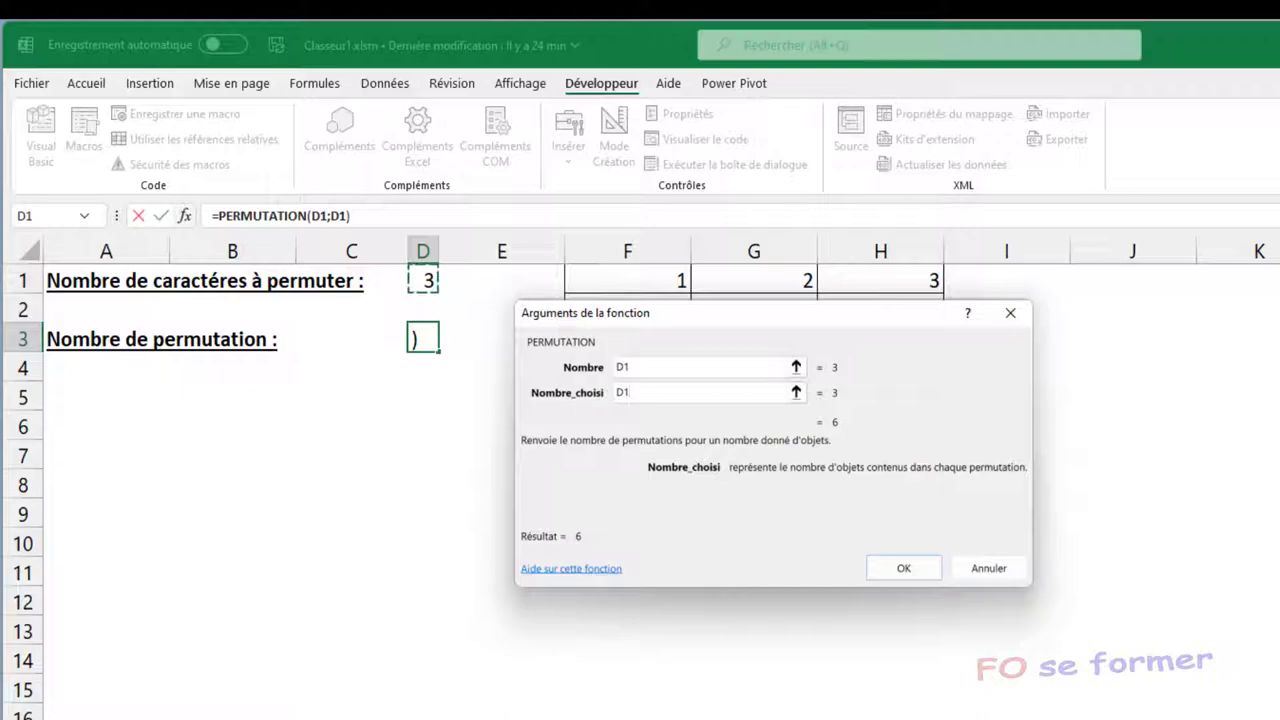
pyautogui.press('Return')
pyautogui.click(423, 281)
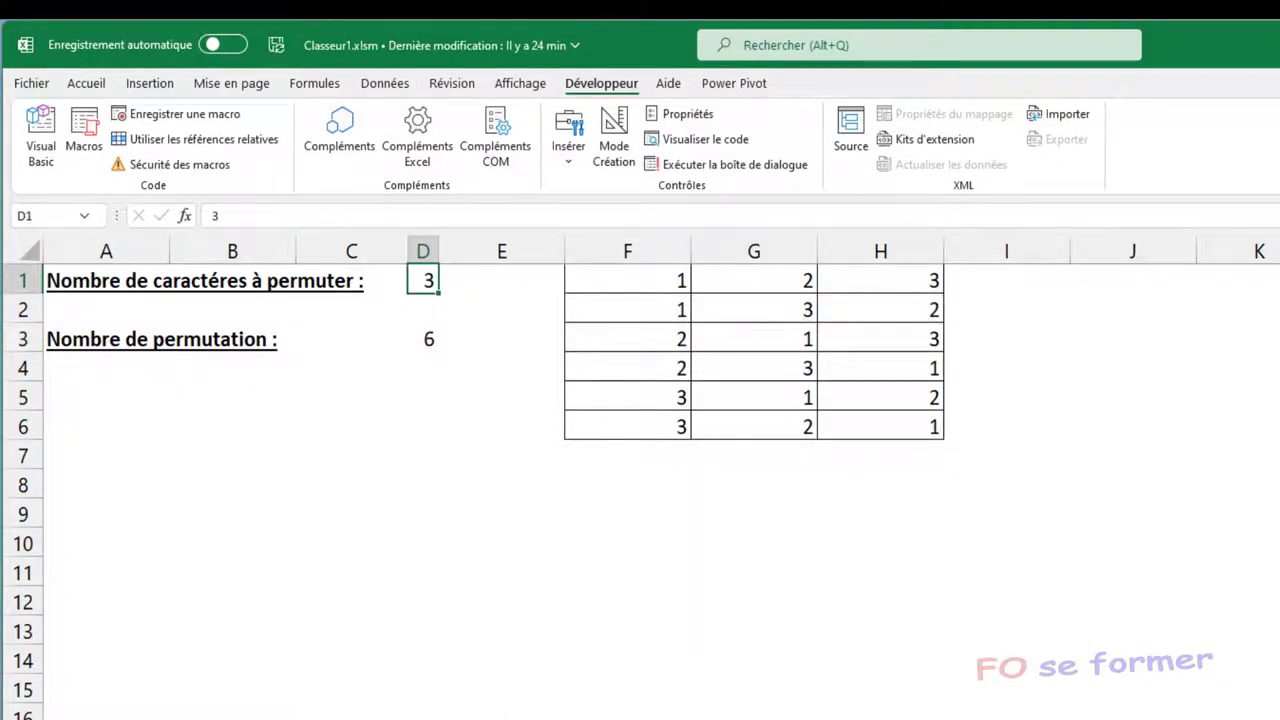
# Step: Try character counts 1 to 5 in D1, widening column D to fit D3's result
pyautogui.write('1')
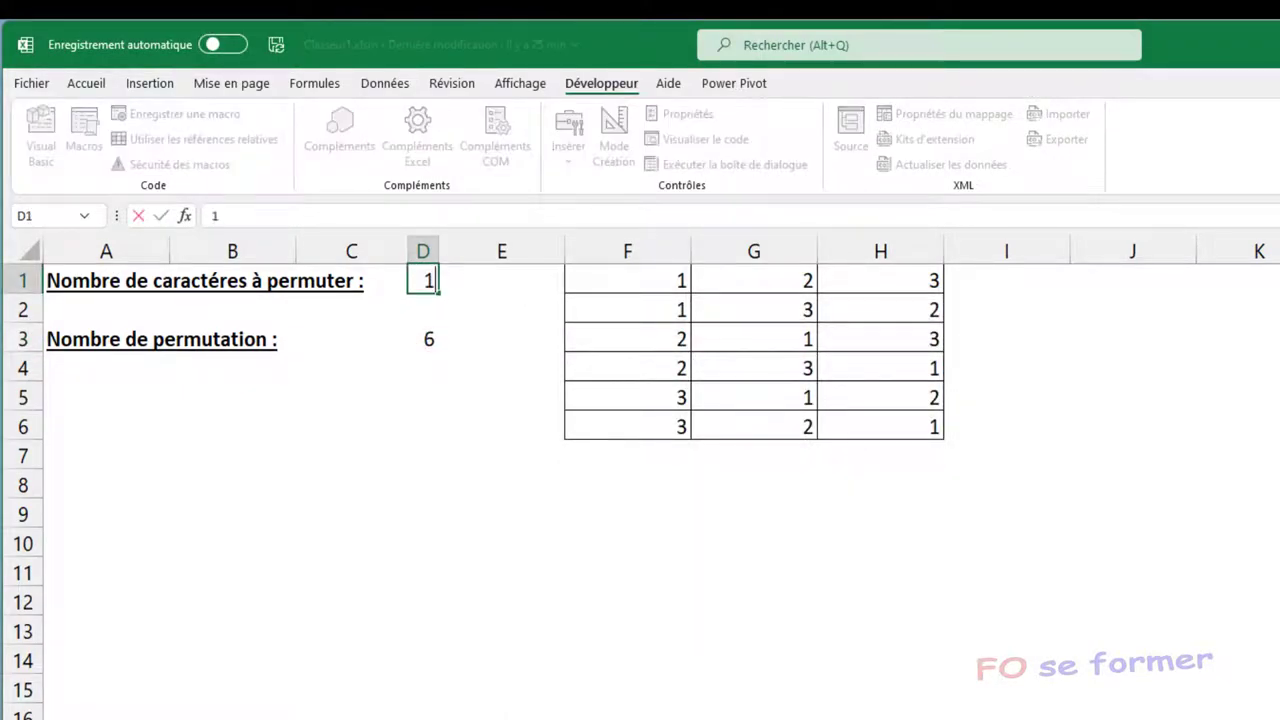
pyautogui.press('Return')
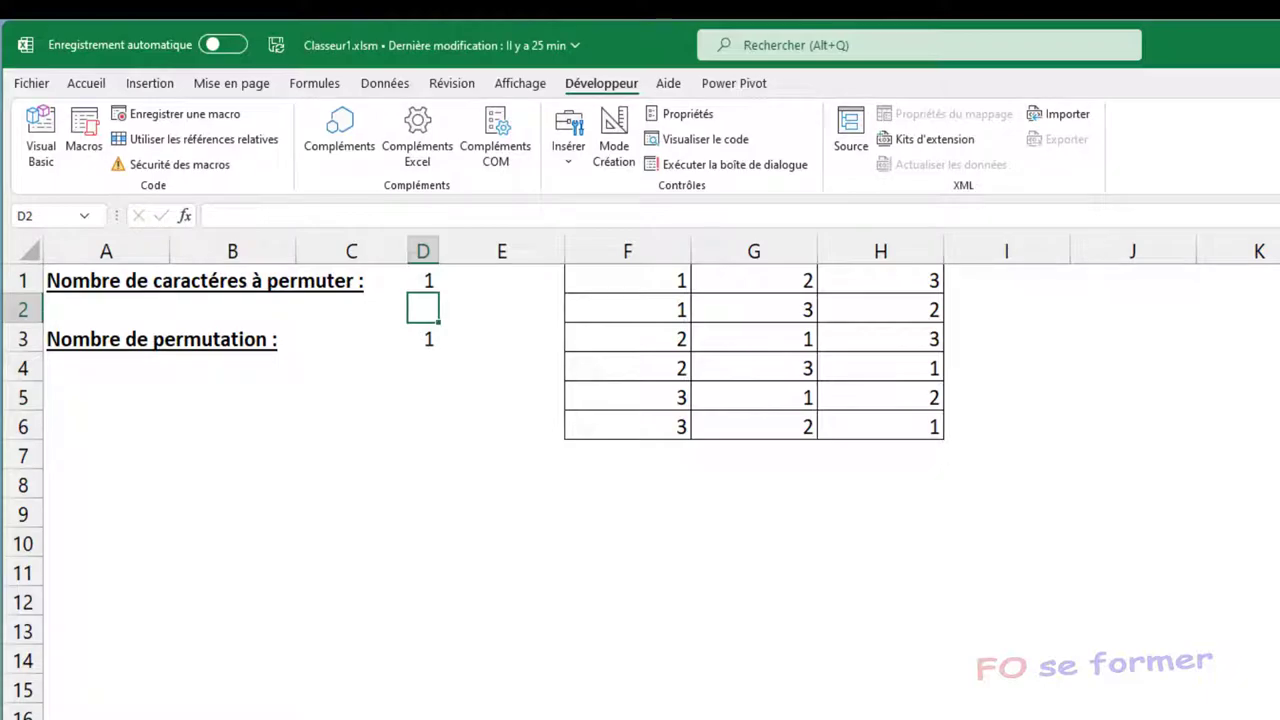
pyautogui.click(423, 281)
pyautogui.write('2')
pyautogui.press('Return')
pyautogui.click(423, 281)
pyautogui.write('3')
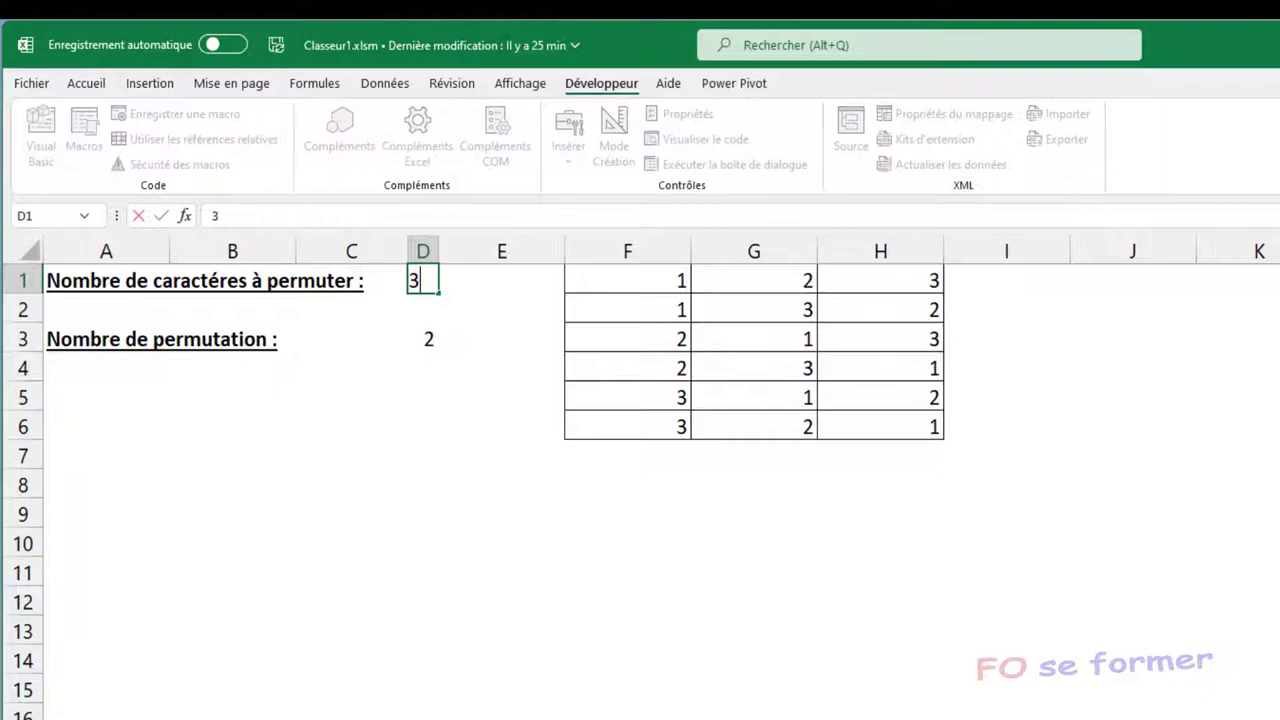
pyautogui.press('Return')
pyautogui.click(423, 281)
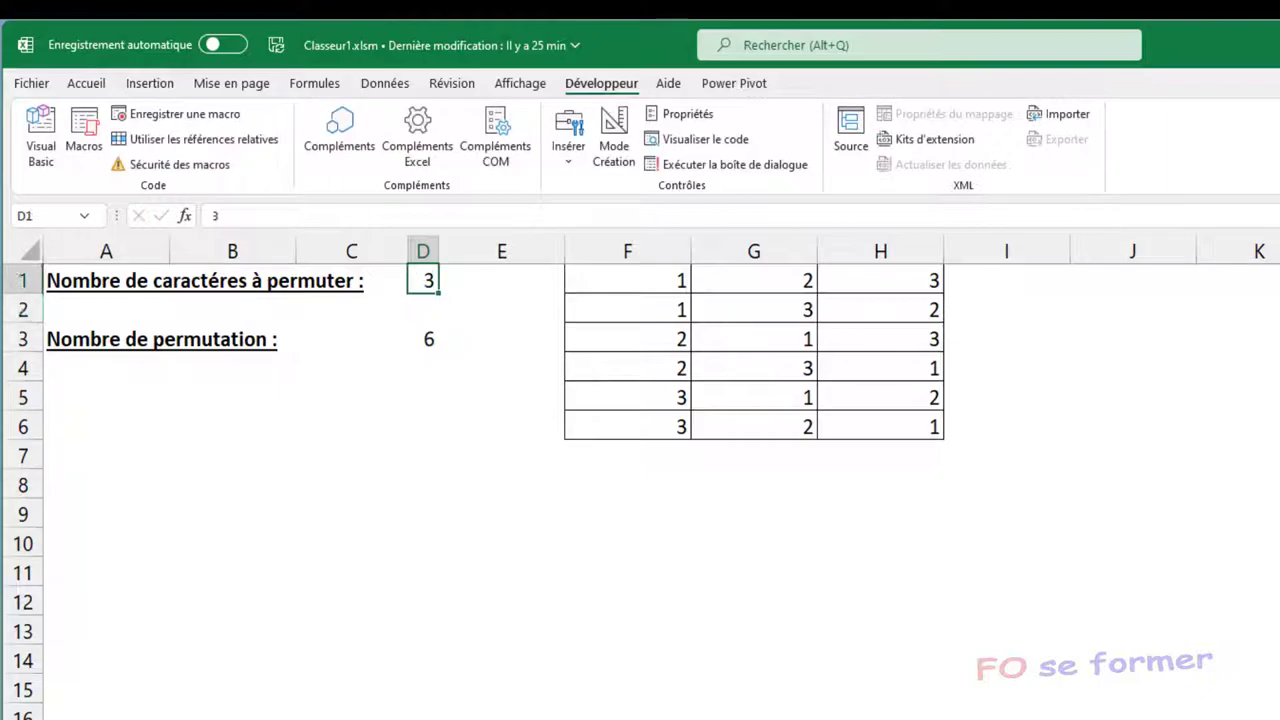
pyautogui.write('4')
pyautogui.press('Return')
pyautogui.click(423, 281)
pyautogui.write('5')
pyautogui.press('Return')
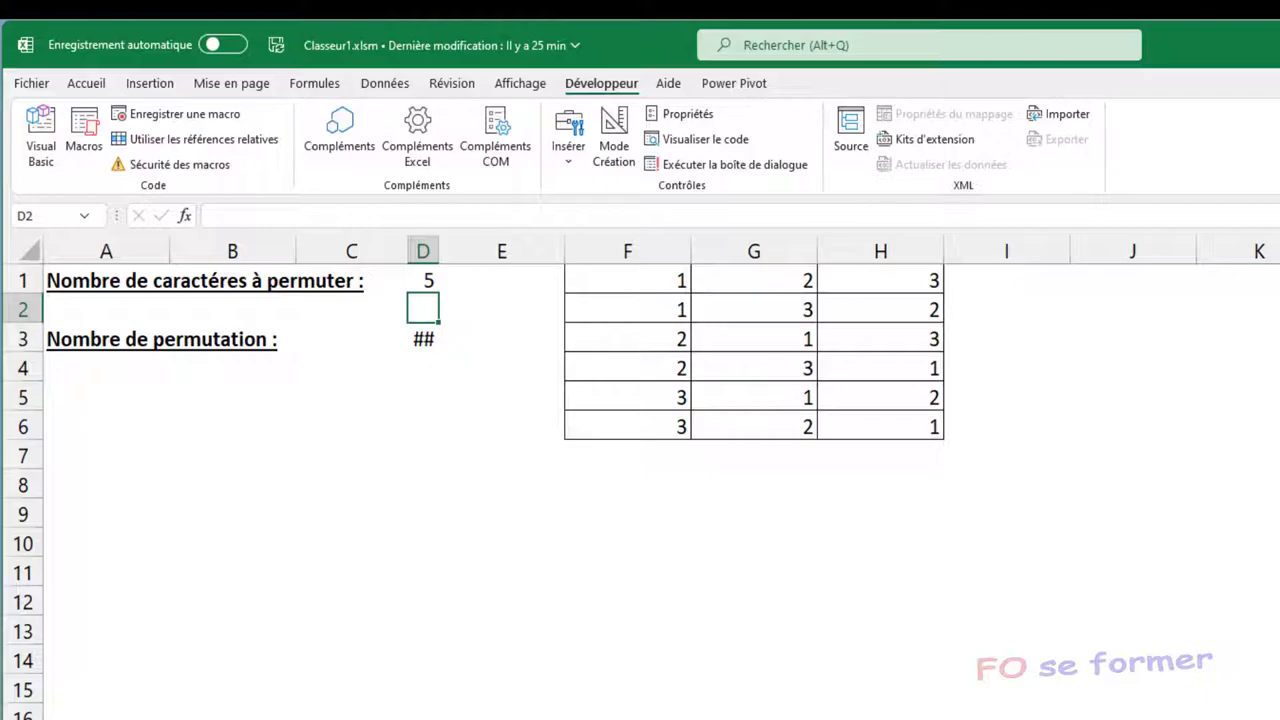
pyautogui.moveTo(438, 251); pyautogui.dragTo(542, 251)
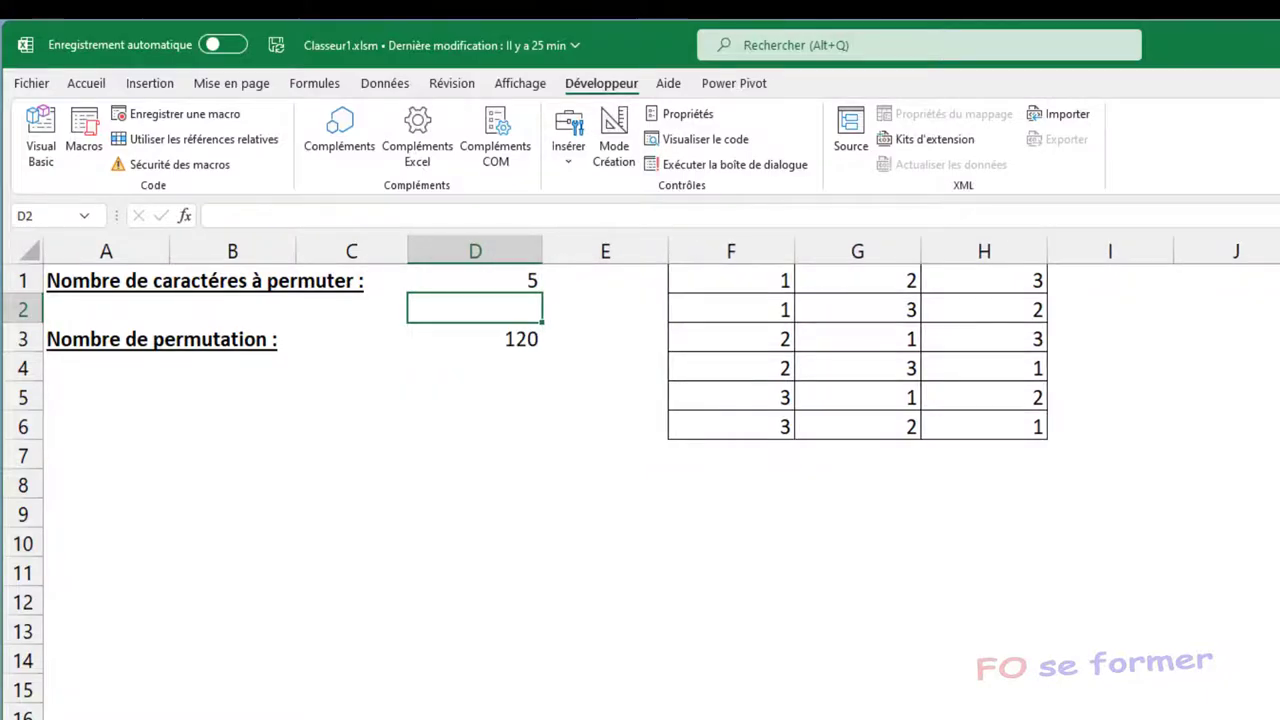
pyautogui.click(475, 339)
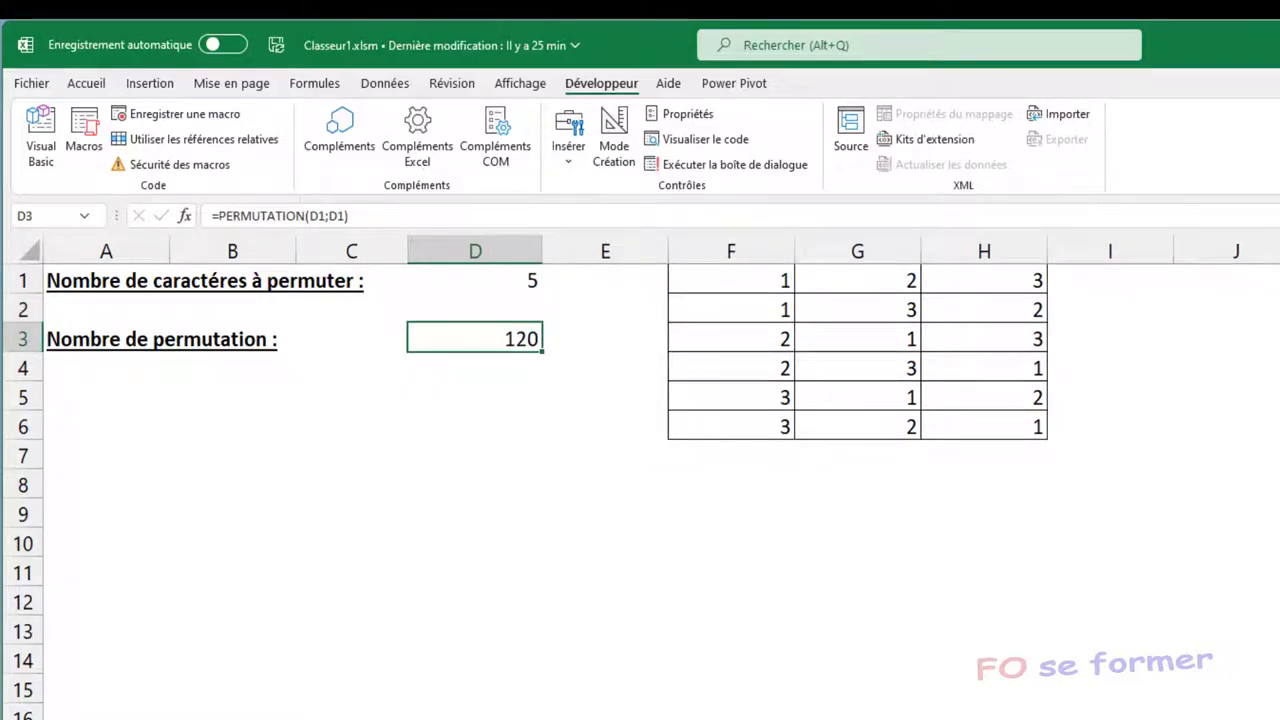
# Step: Try character counts 6 through 12 in D1 to watch the permutation count grow
pyautogui.click(475, 280)
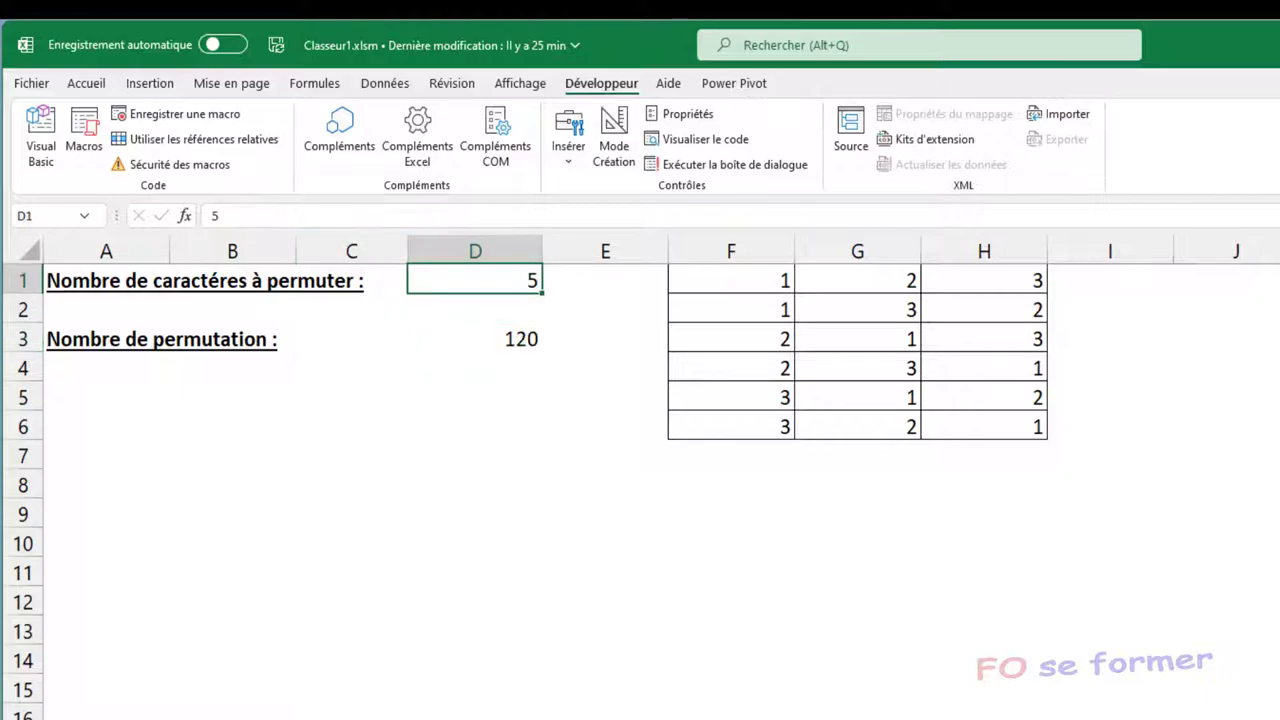
pyautogui.write('6')
pyautogui.press('Return')
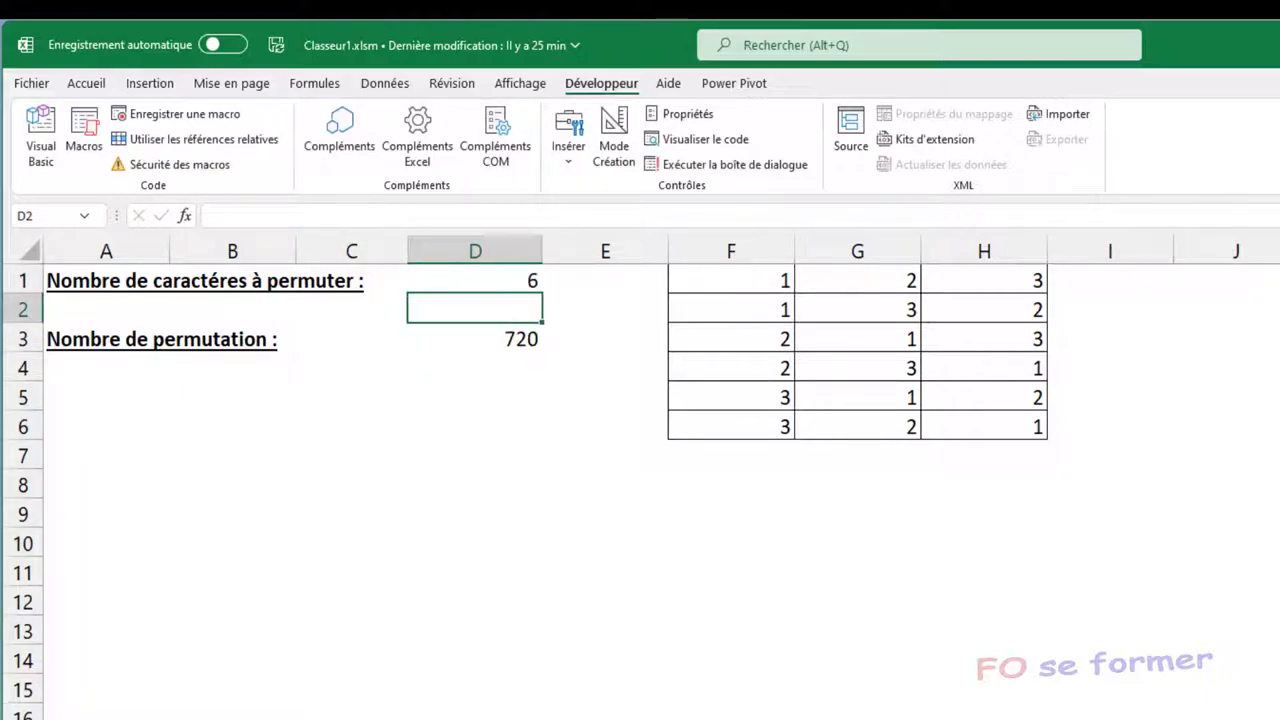
pyautogui.click(475, 280)
pyautogui.write('7')
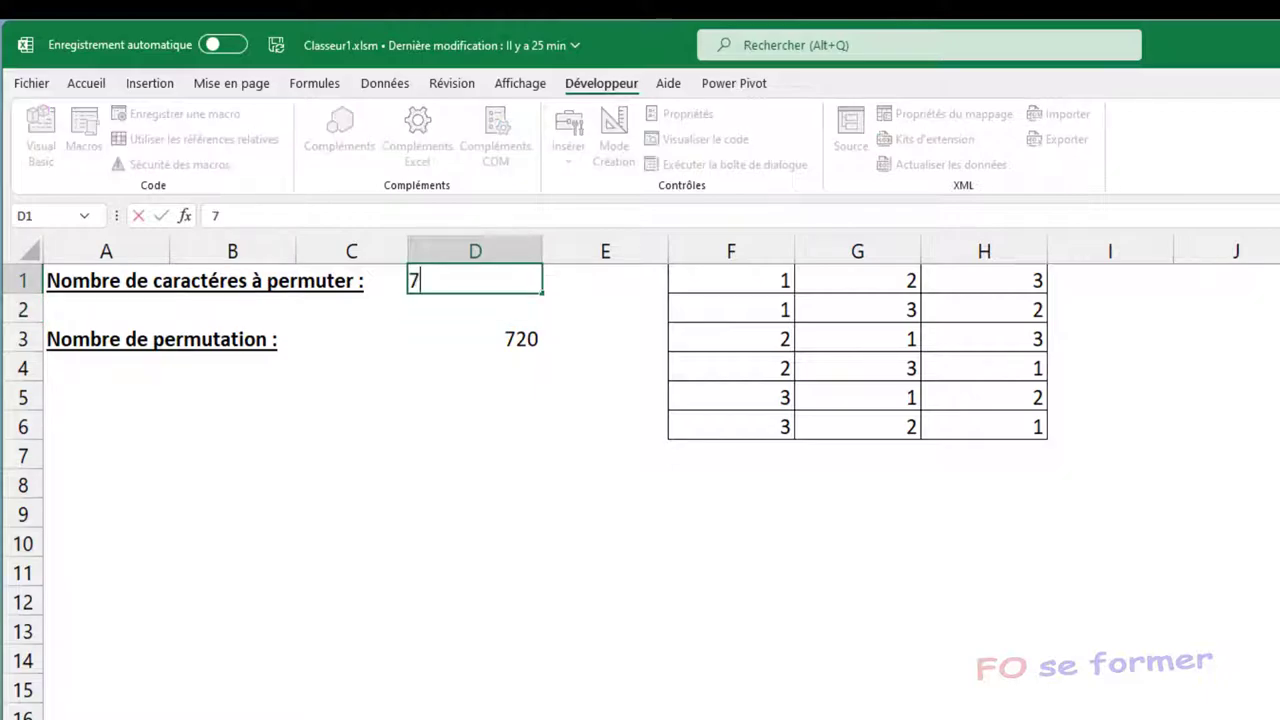
pyautogui.press('Return')
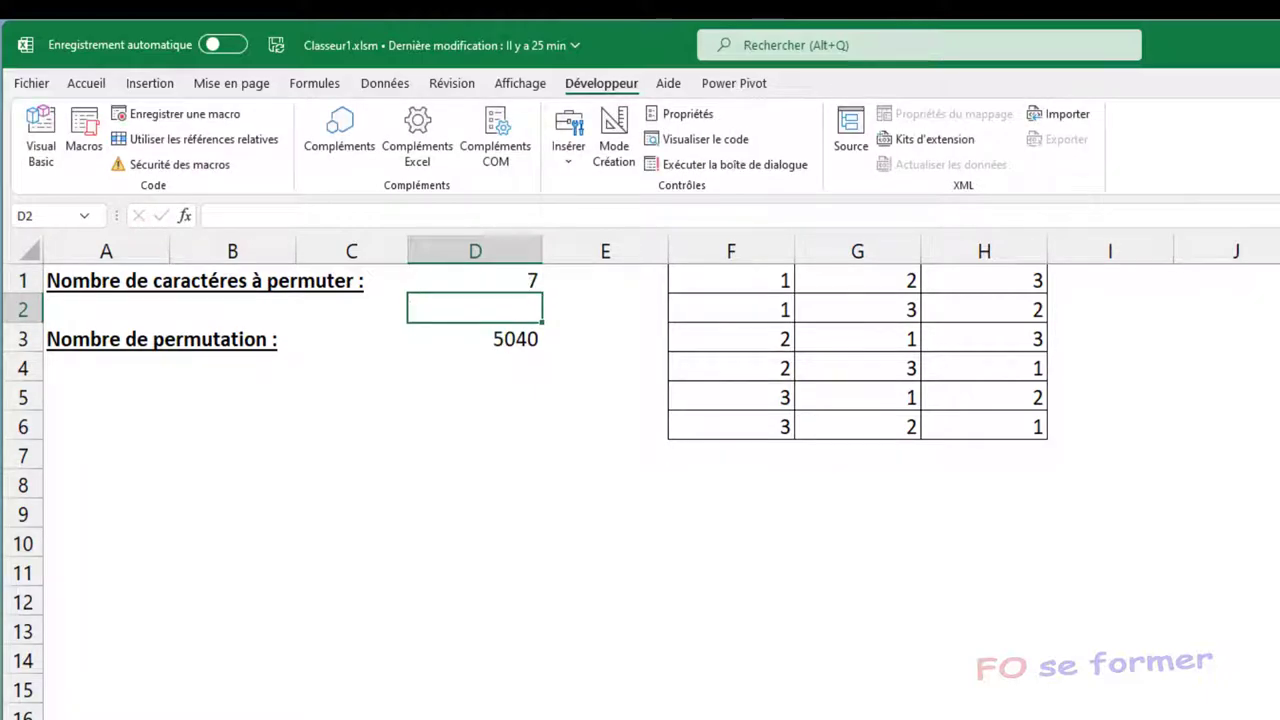
pyautogui.click(475, 280)
pyautogui.write('8')
pyautogui.press('Return')
pyautogui.click(475, 280)
pyautogui.write('9')
pyautogui.press('Return')
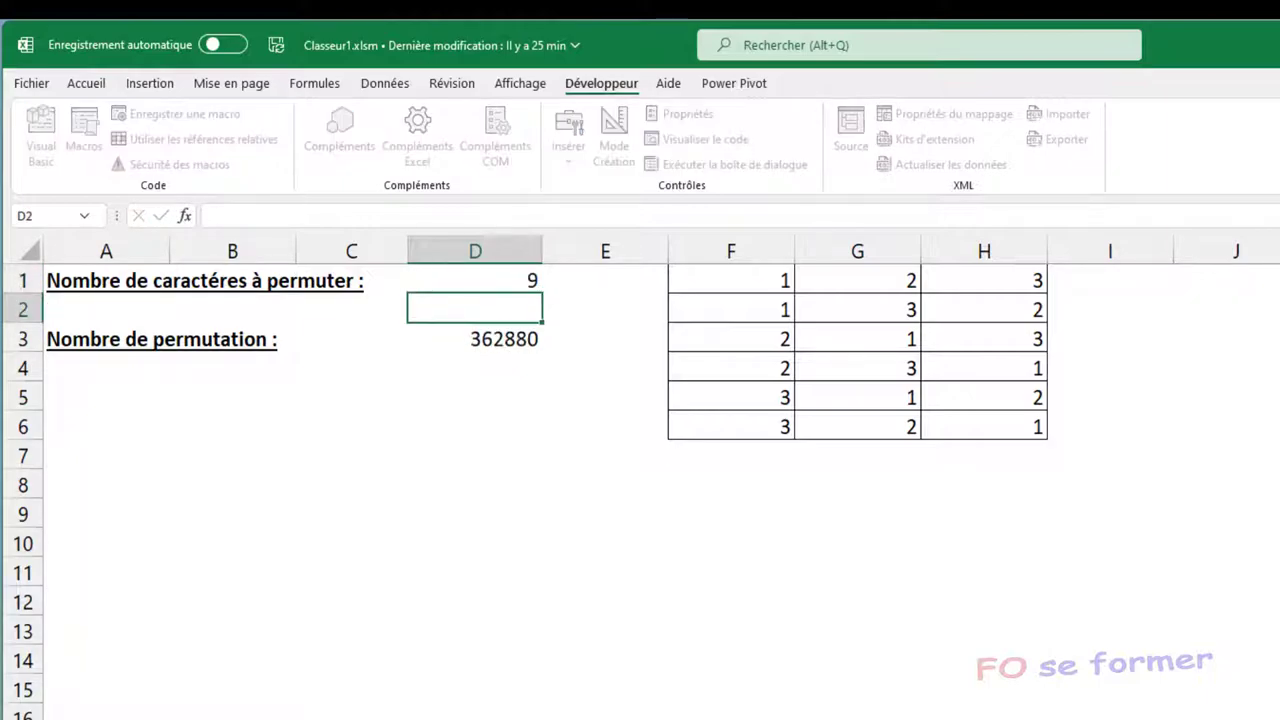
pyautogui.click(475, 280)
pyautogui.write('10')
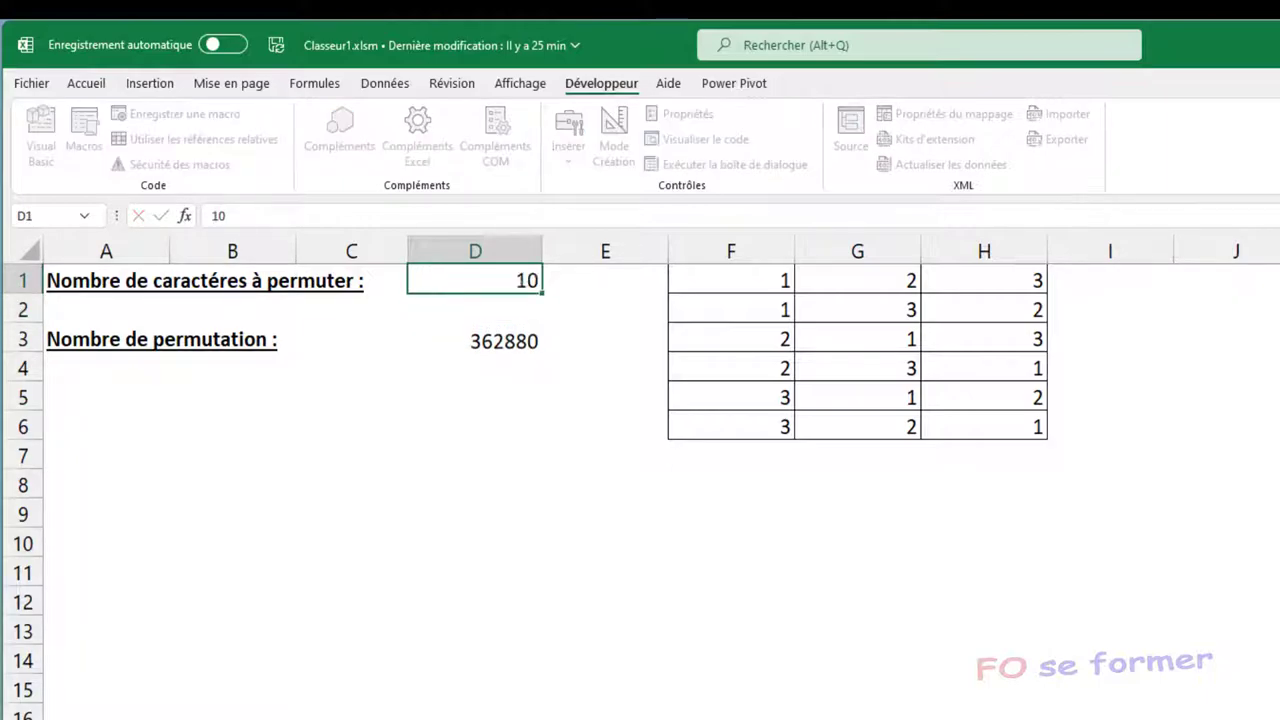
pyautogui.press('Return')
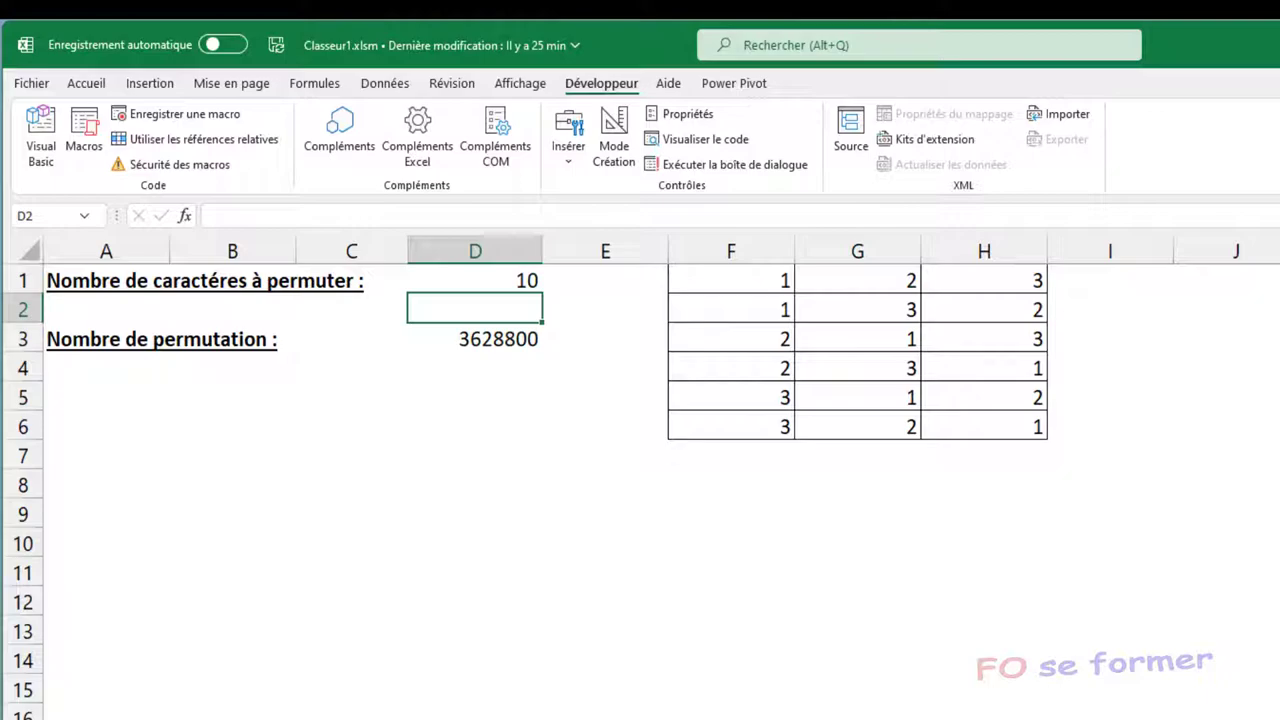
pyautogui.click(475, 280)
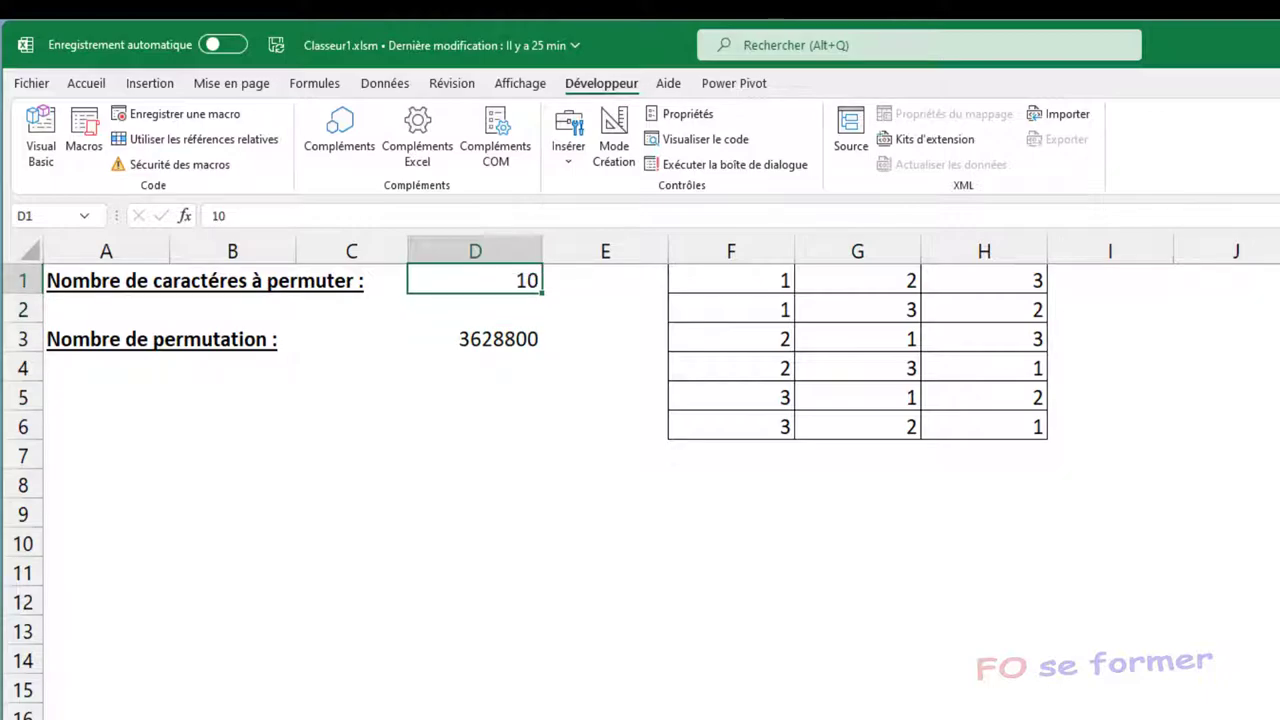
pyautogui.write('11')
pyautogui.press('Return')
pyautogui.click(475, 280)
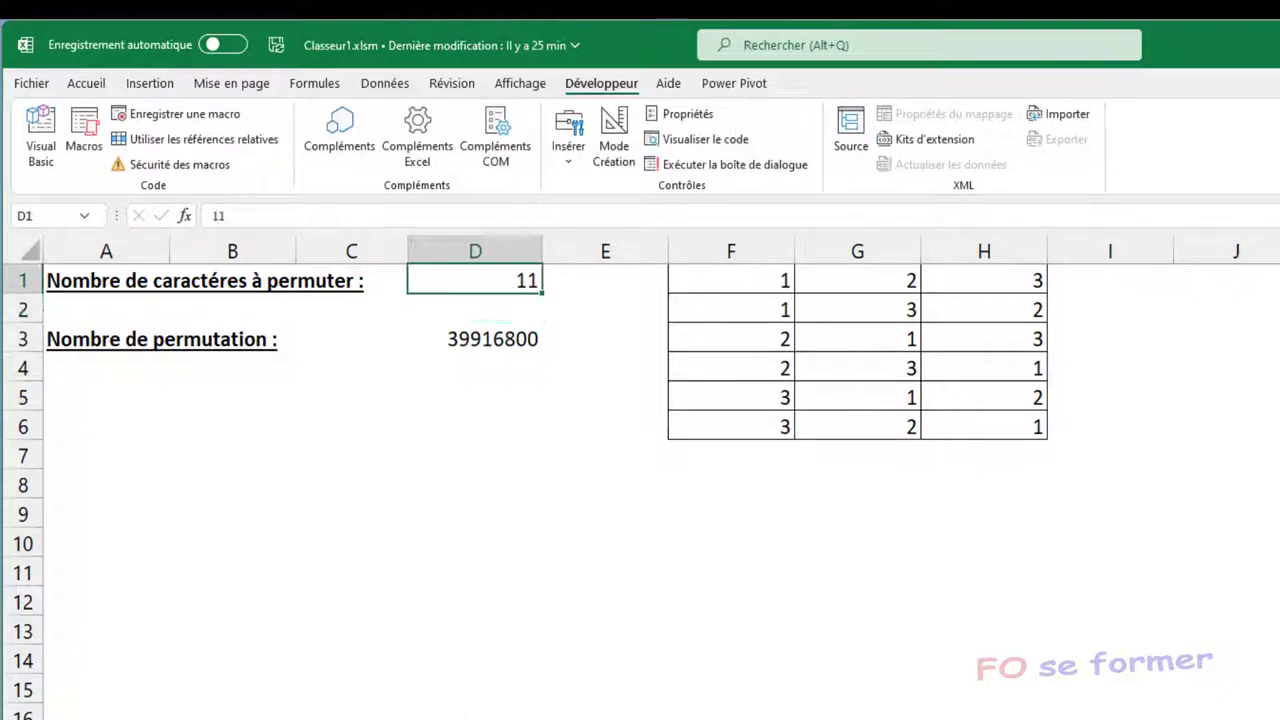
pyautogui.write('12')
pyautogui.press('Return')
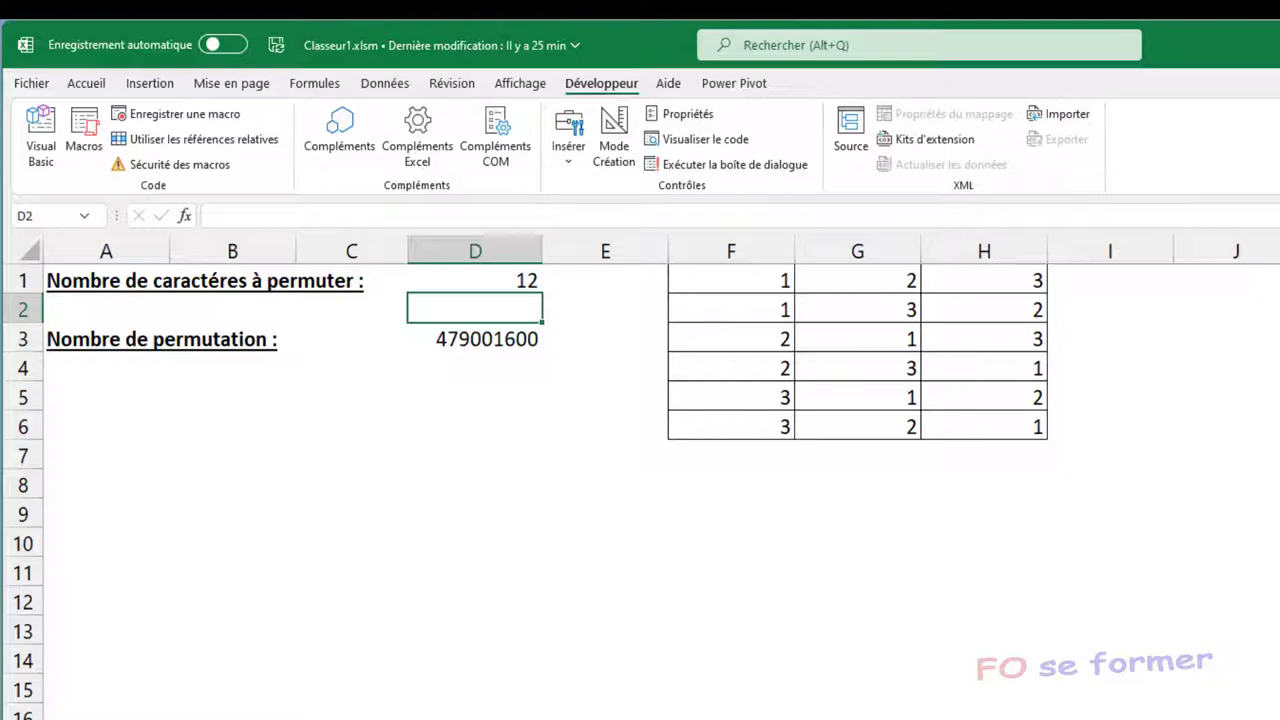
# Step: Set D1 back to 10 characters, giving 3628800 permutations
pyautogui.click(475, 280)
pyautogui.write('10')
pyautogui.press('Return')
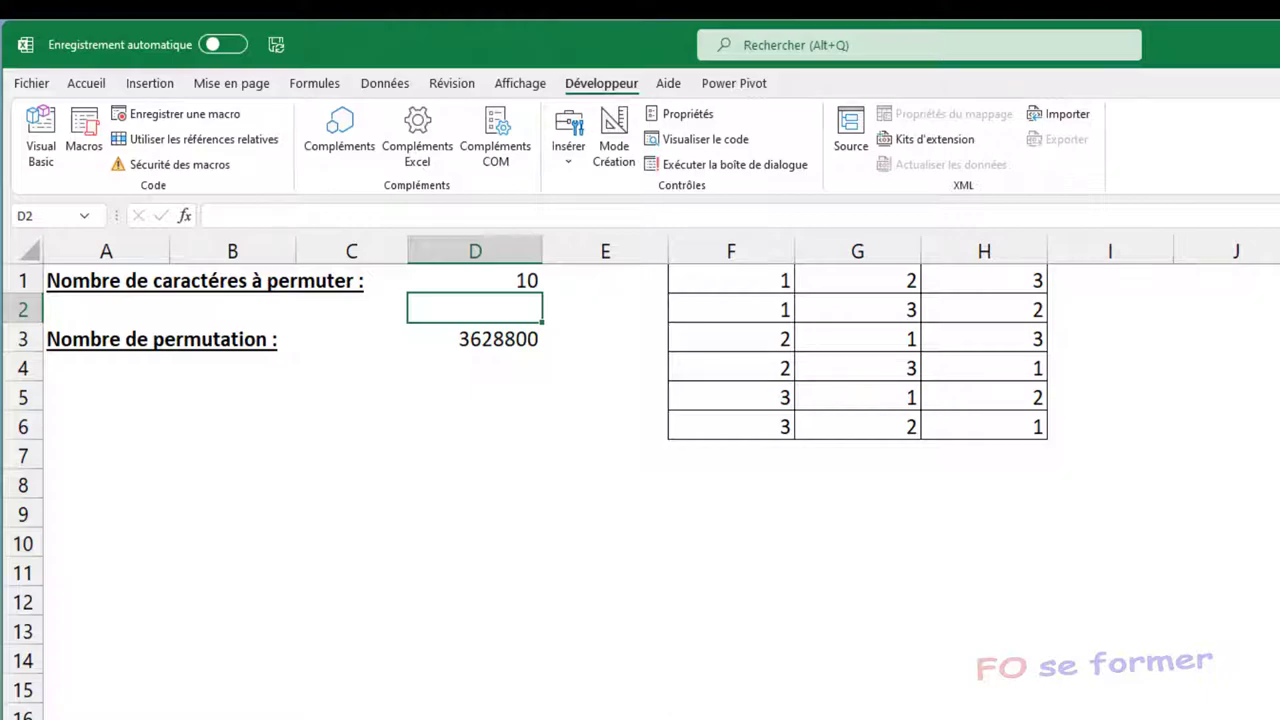
pyautogui.click(475, 280)
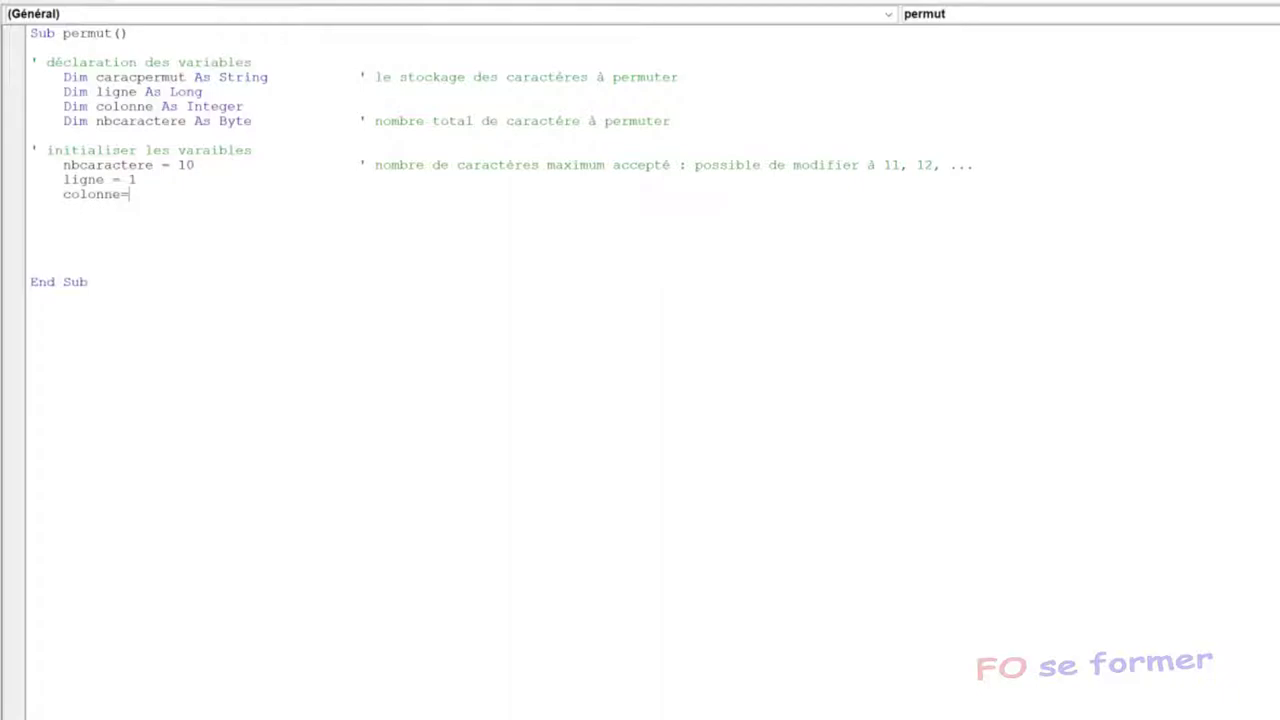
# Step: Finish the colonne = 10 line and leave two empty lines before End Sub
pyautogui.write('10')
pyautogui.press('Return')
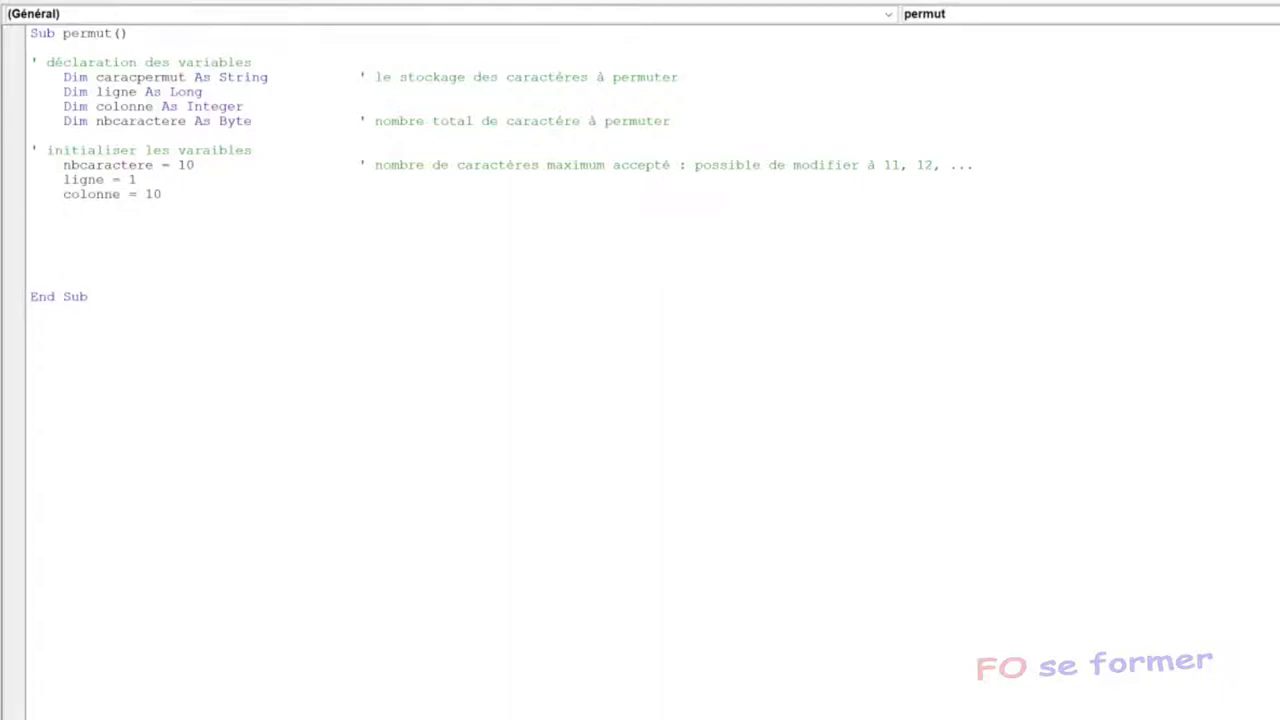
pyautogui.press('Return')
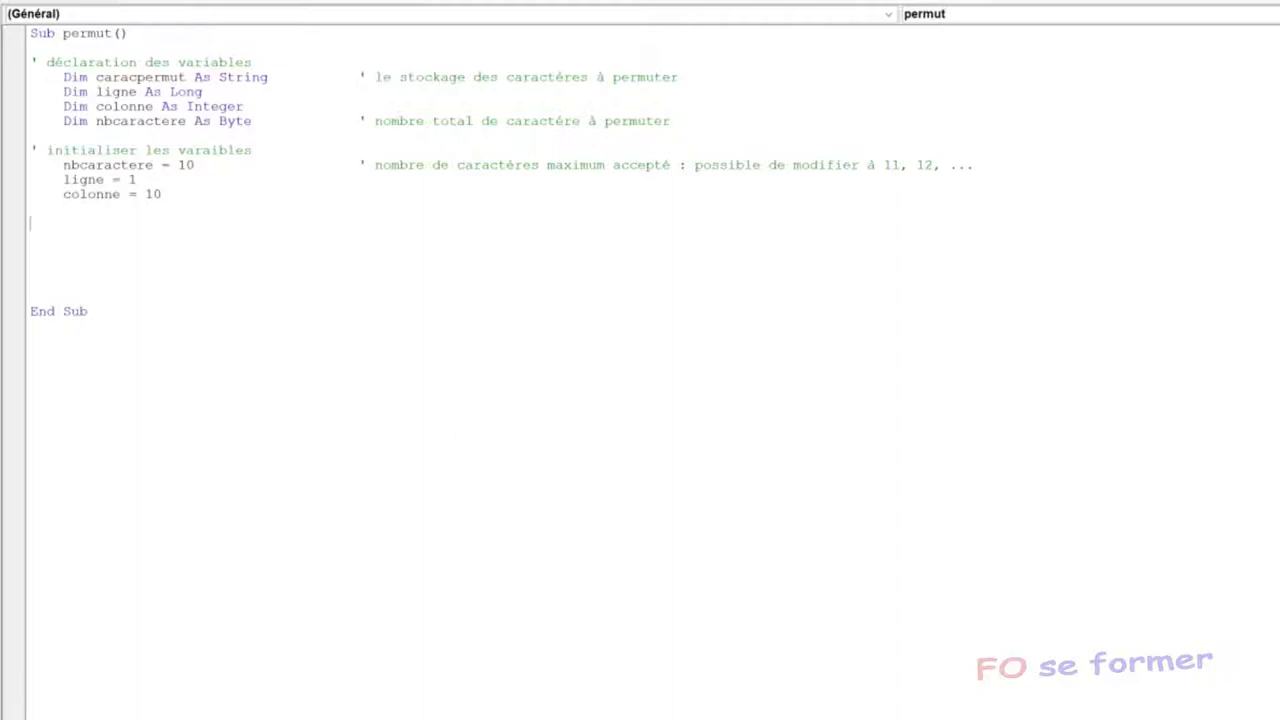
# Step: Add the comment 'arrêter le raffraichissement de l'affichage pour gain de temps' above an indented ScreenUpdating = False line
pyautogui.write("'")
pyautogui.write('a')
pyautogui.write('rr')
pyautogui.write('êter le ra')
pyautogui.write('ffraichi')
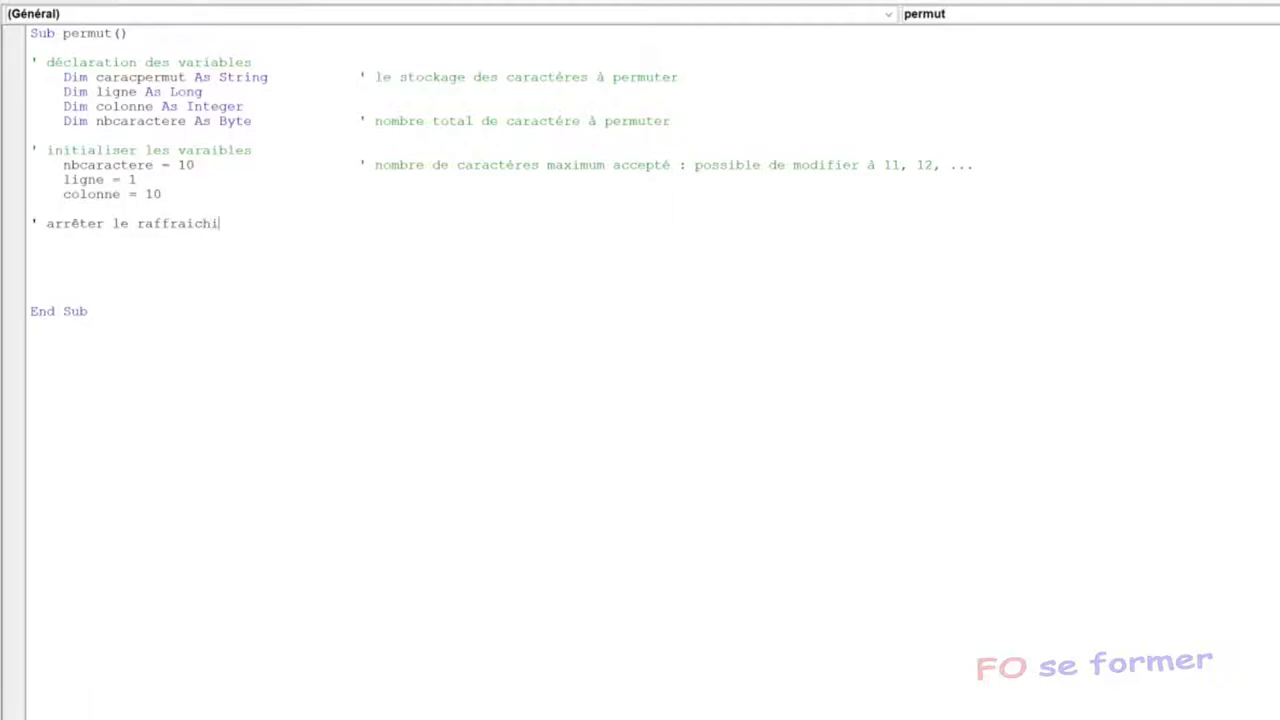
pyautogui.write('ssement de ')
pyautogui.write("l'affichag")
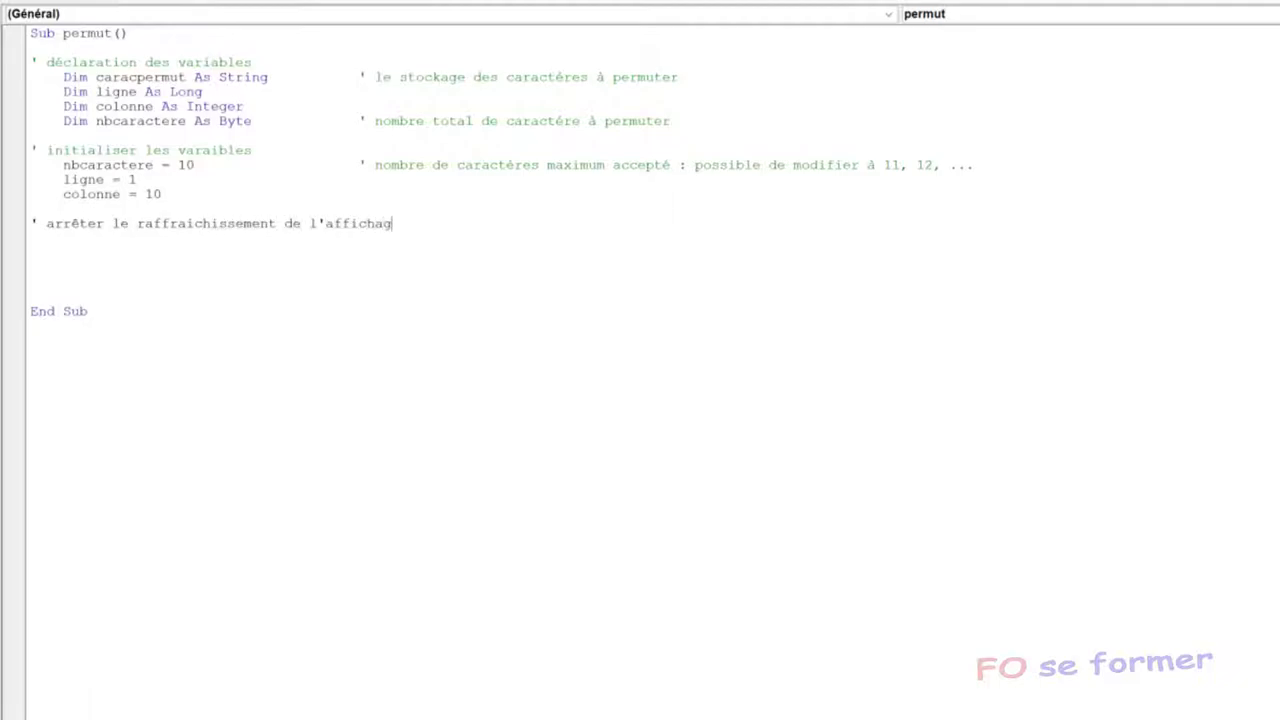
pyautogui.write('e pour gain')
pyautogui.write(' de temps')
pyautogui.press('Return')
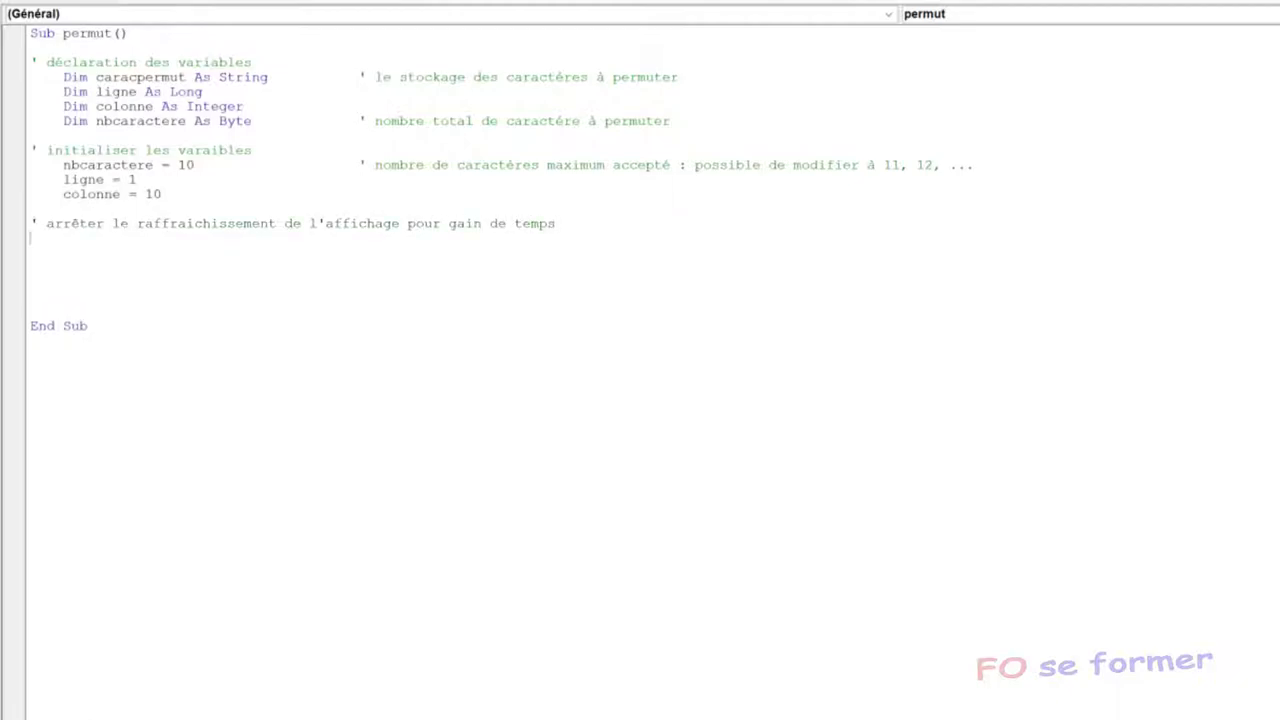
pyautogui.press('Tab')
pyautogui.write('scr')
pyautogui.write('een')
pyautogui.write('updat')
pyautogui.write('i')
pyautogui.write('ng')
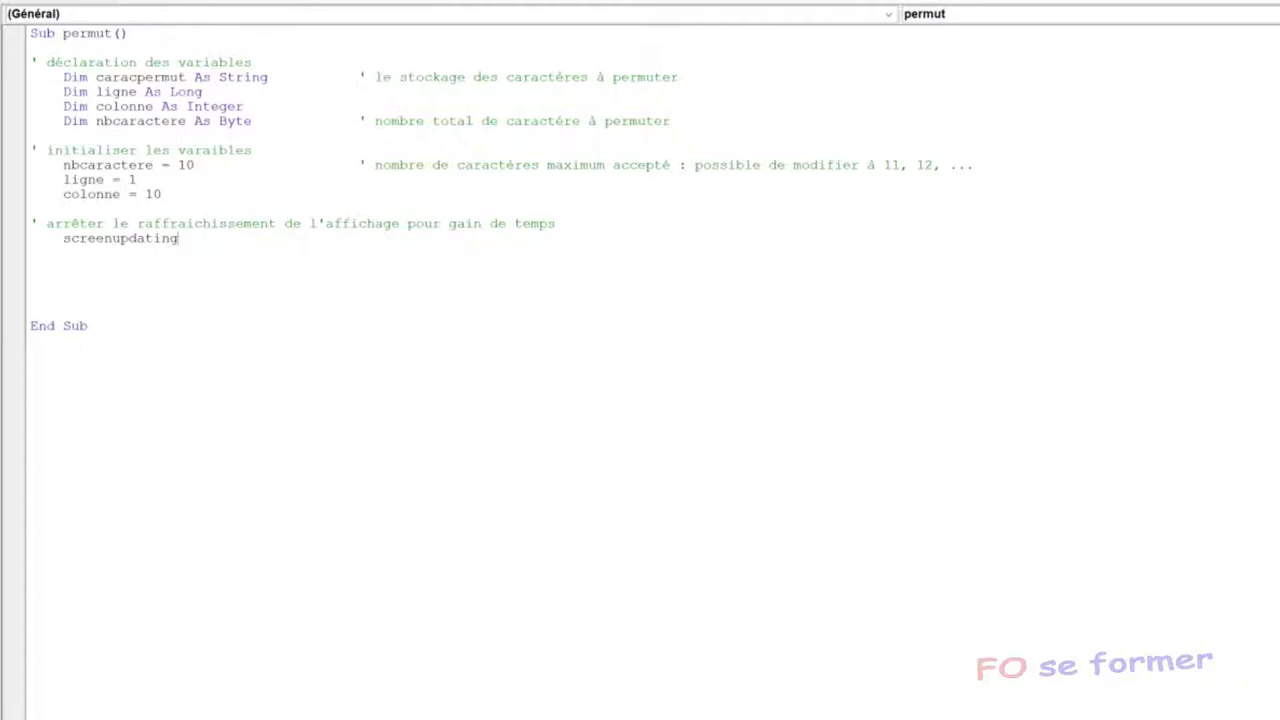
pyautogui.write('=fa')
pyautogui.write('lse')
pyautogui.press('Return')
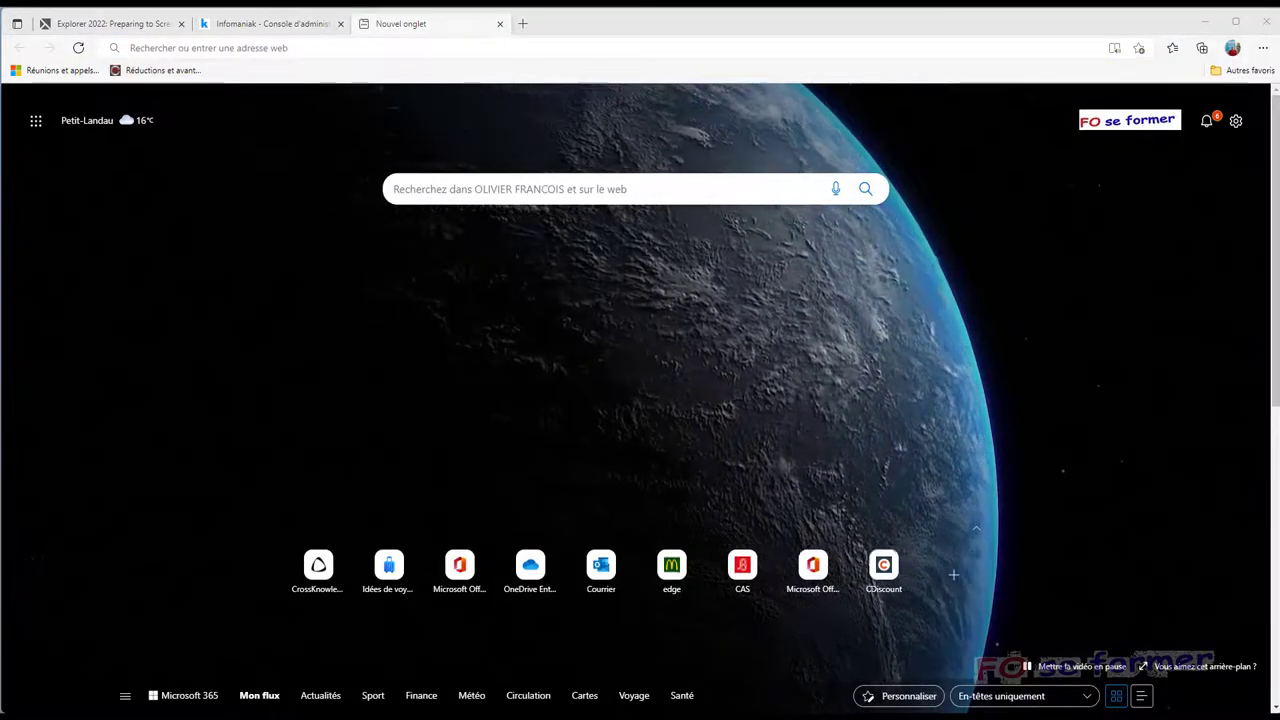
# Step: Search Bing for 'screen updating vba' and open the Microsoft Docs Application.ScreenUpdating page
pyautogui.click(620, 189)
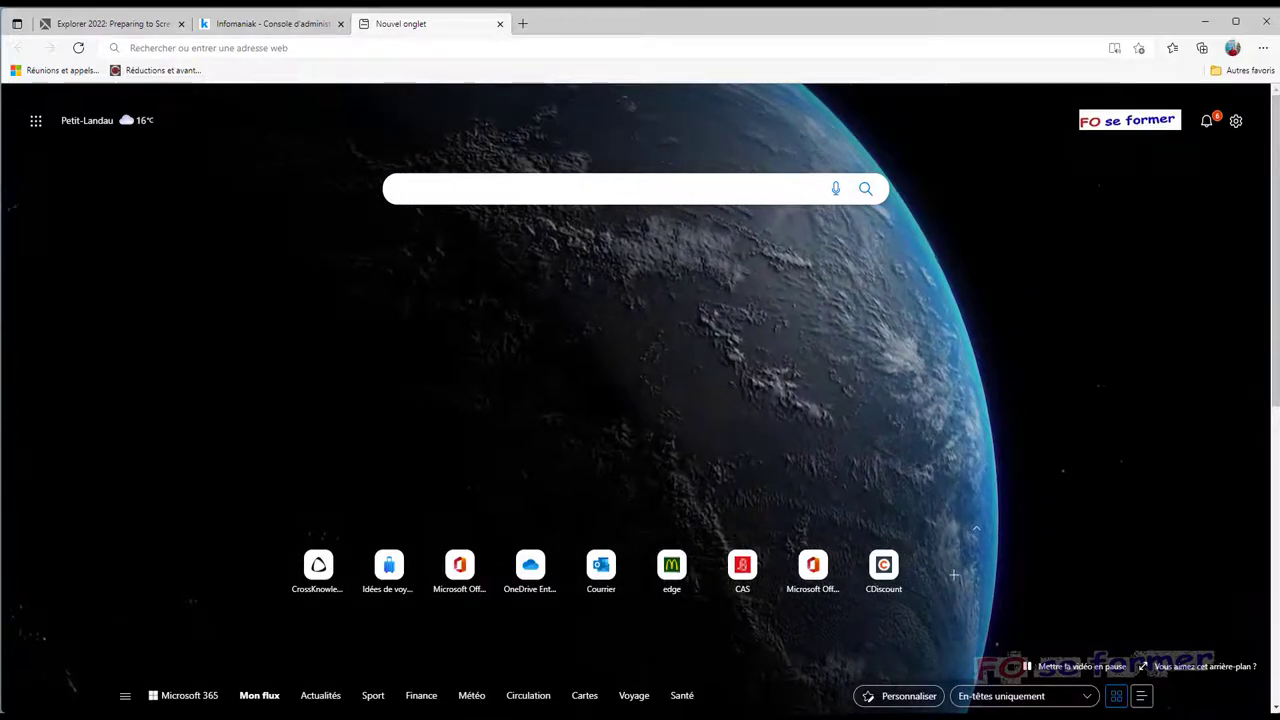
pyautogui.write('sc')
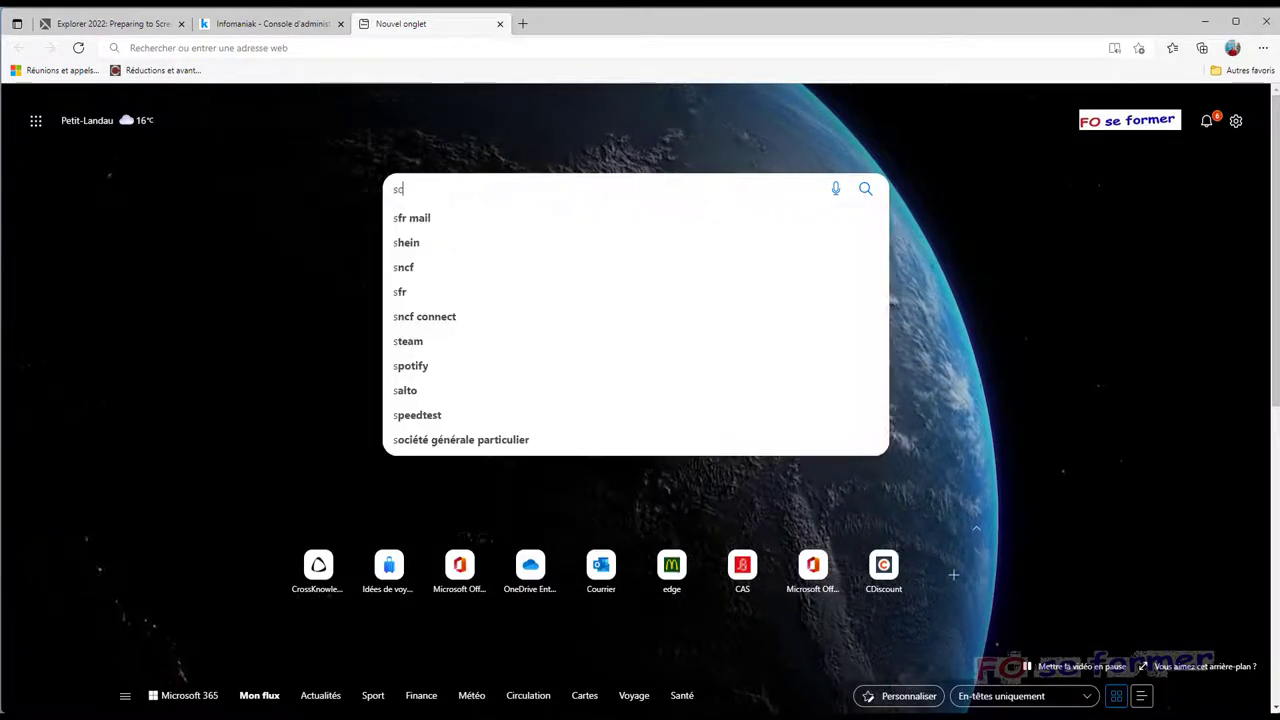
pyautogui.write('reen')
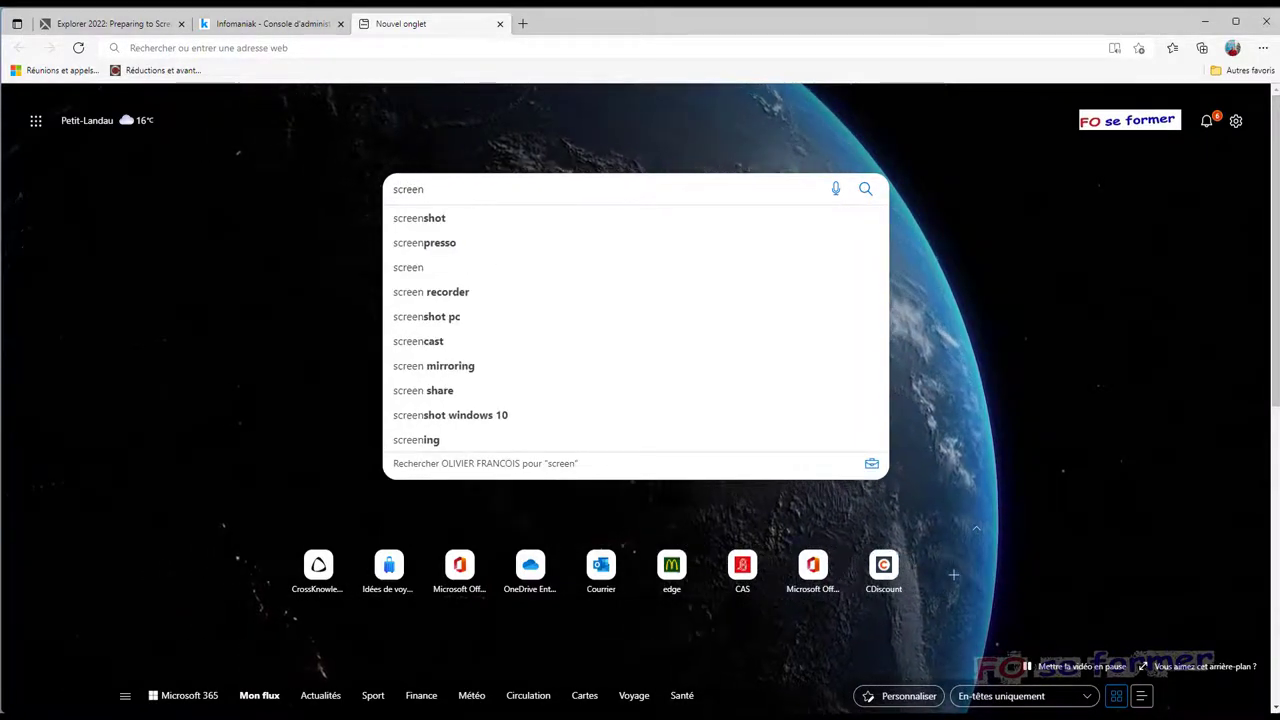
pyautogui.write(' updat')
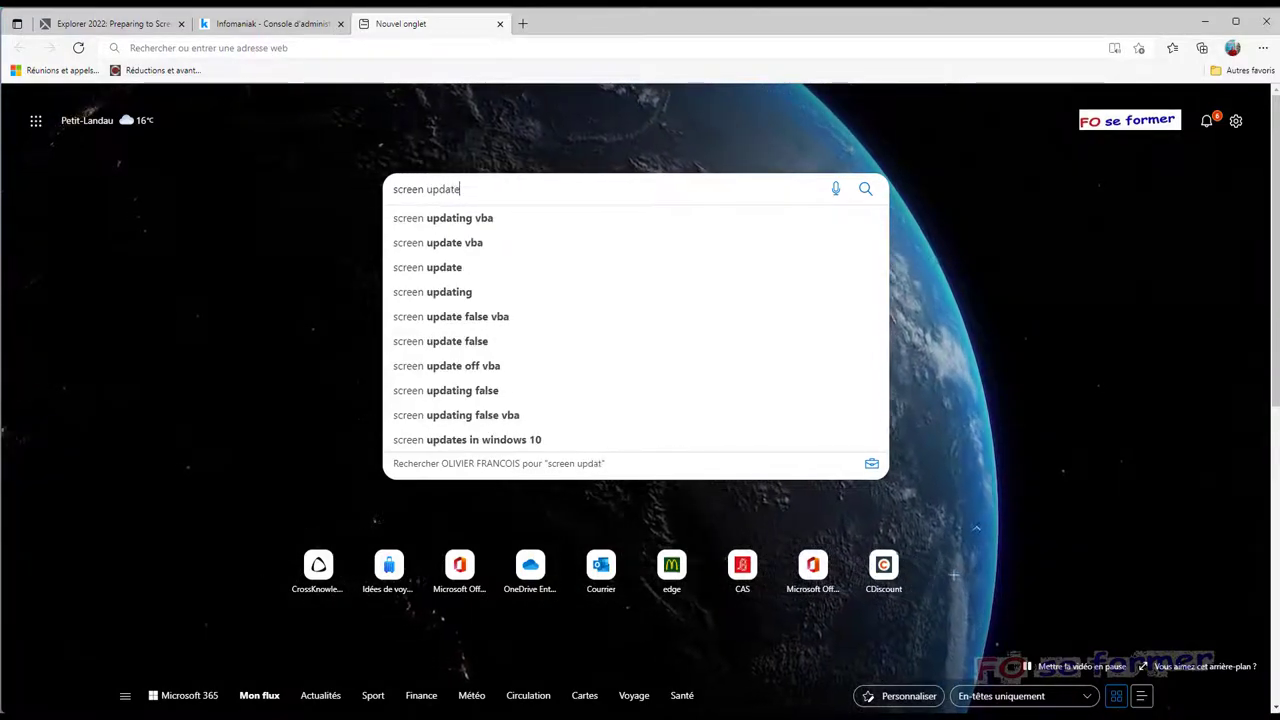
pyautogui.write('e')
pyautogui.press('BackSpace')
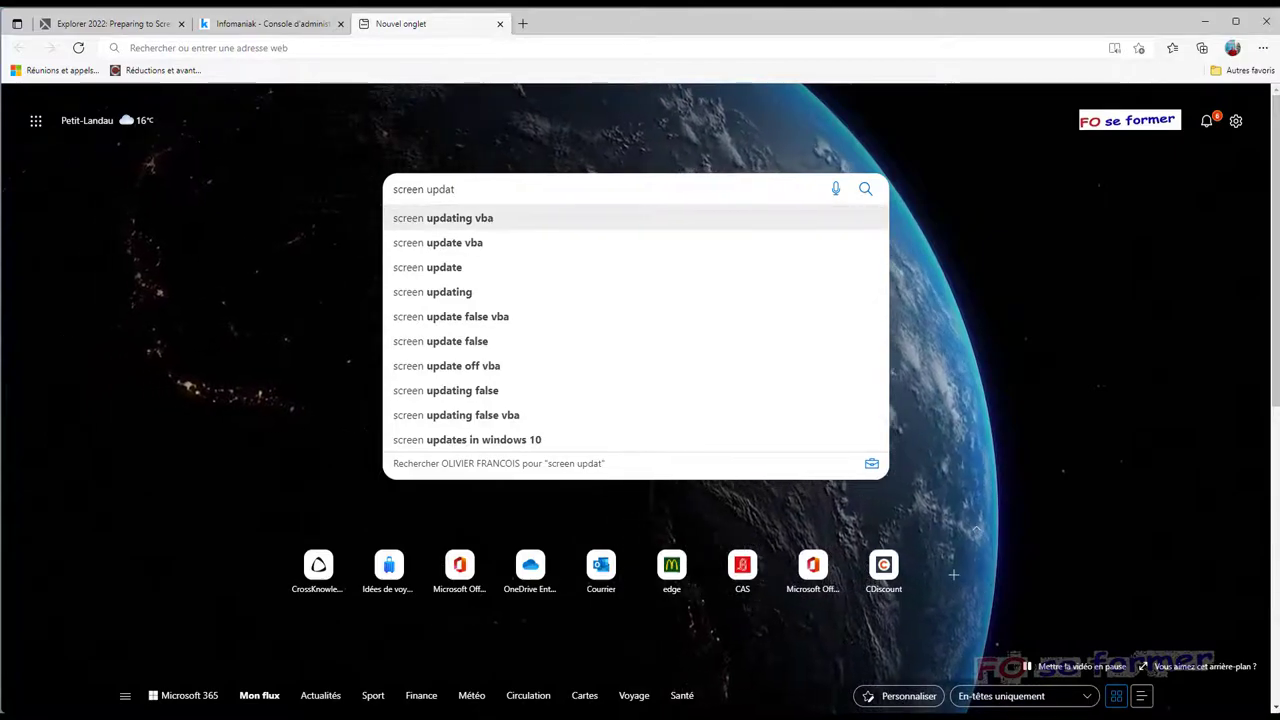
pyautogui.click(443, 218)
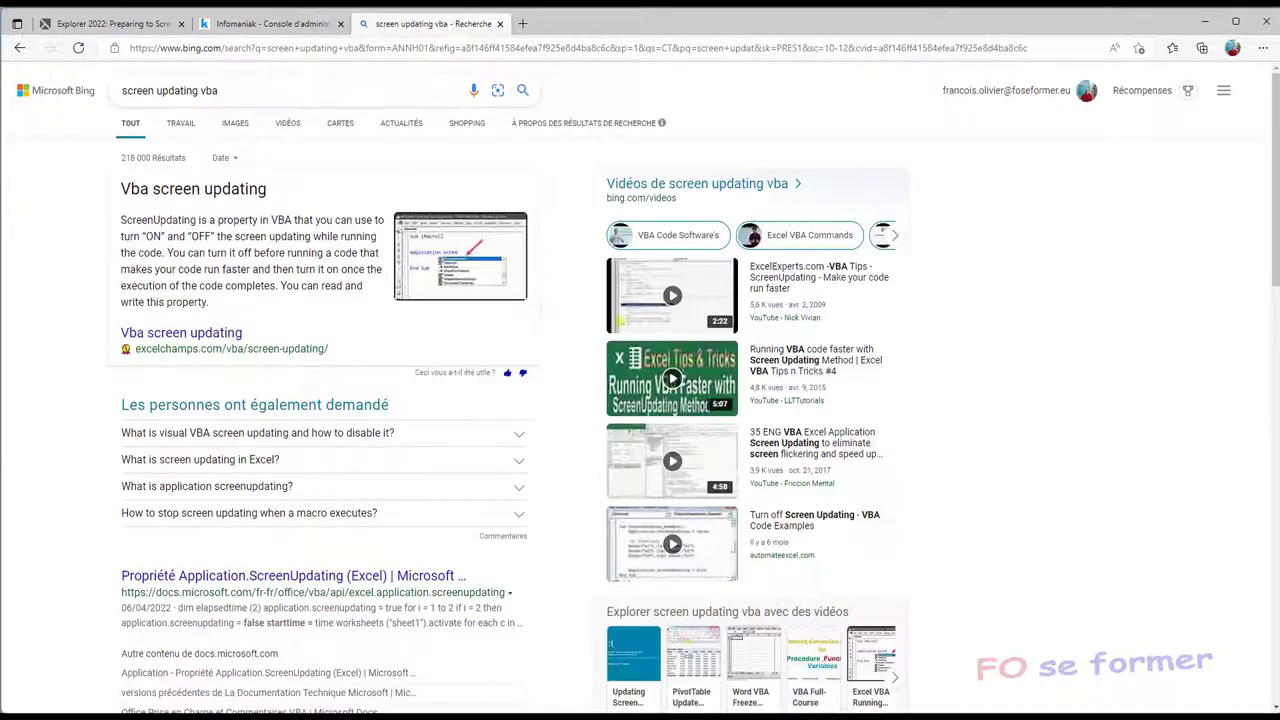
pyautogui.scroll(-2, 300, 285)
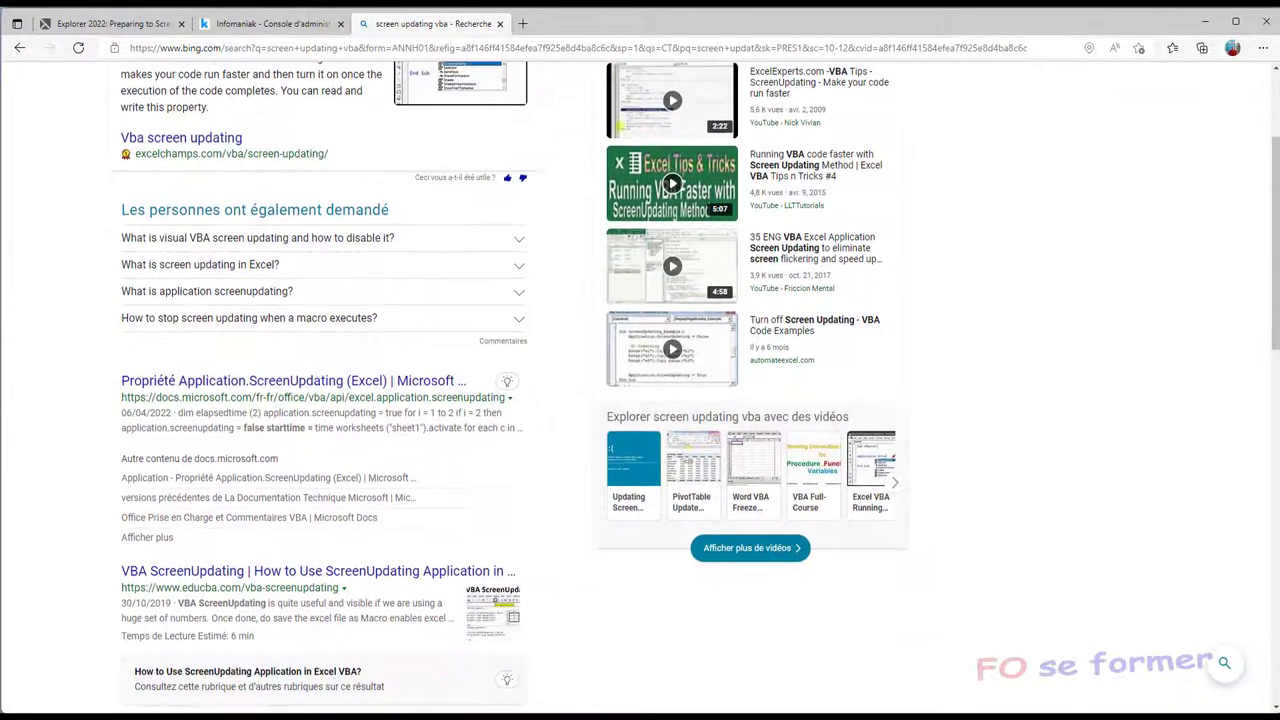
pyautogui.scroll(-1, 300, 285)
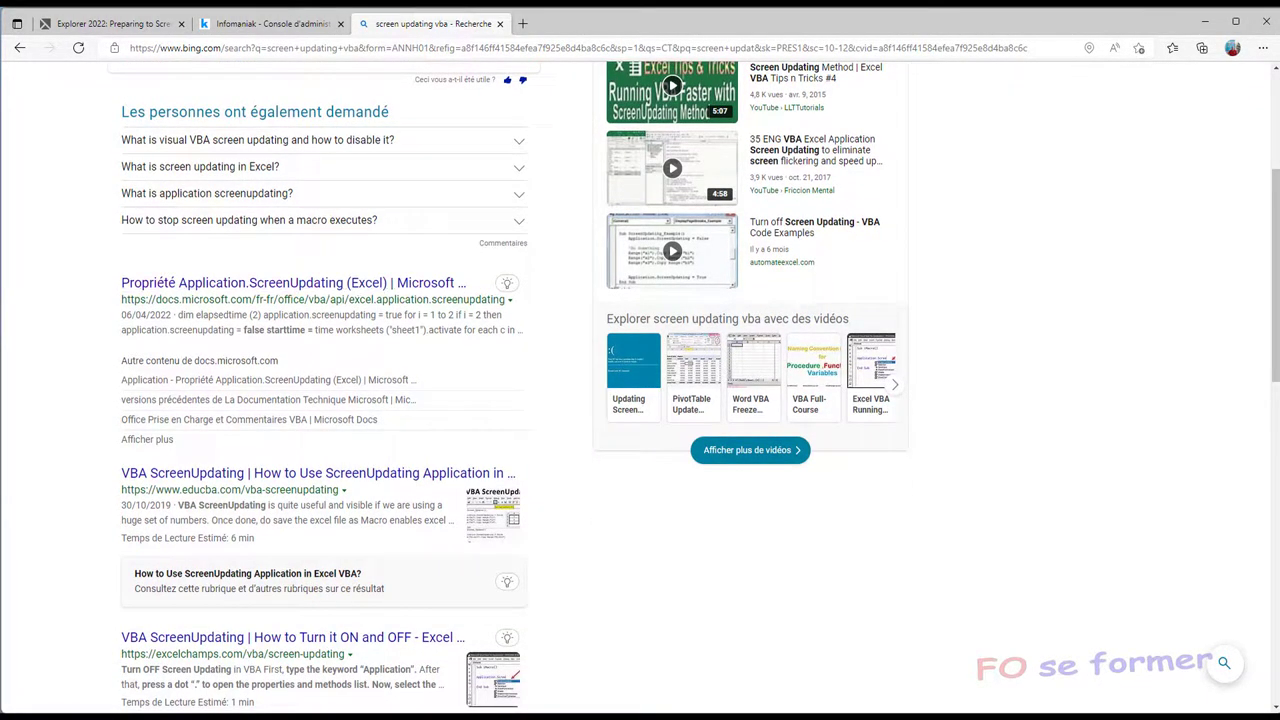
pyautogui.click(300, 283)
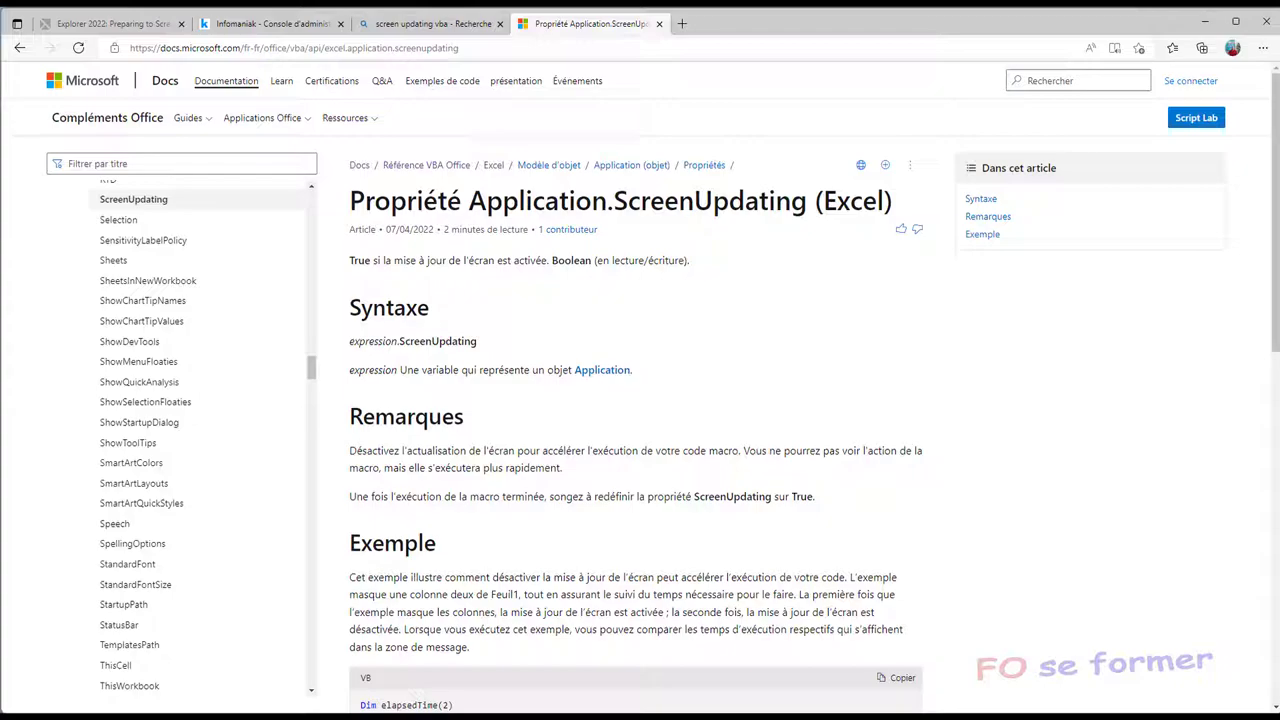
# Step: Scroll through the ScreenUpdating article's Remarques and Exemple sections, then back to the top
pyautogui.scroll(-1, 640, 400)
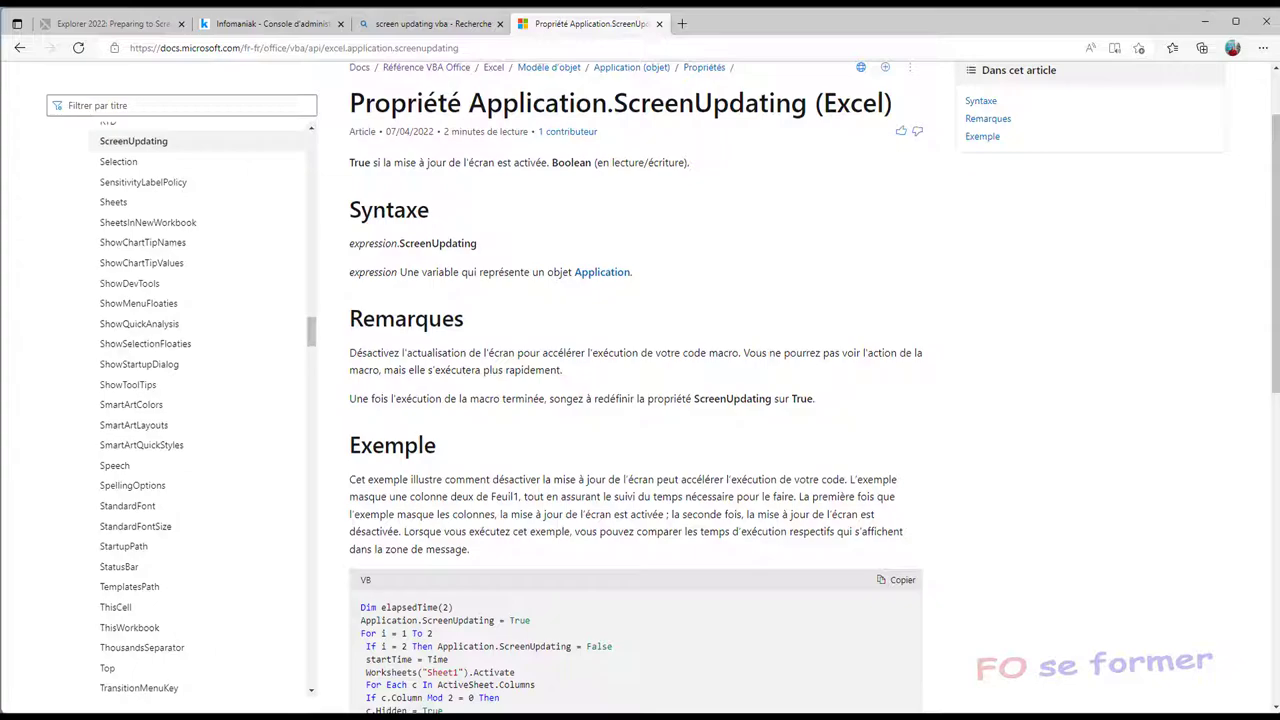
pyautogui.scroll(-1, 640, 400)
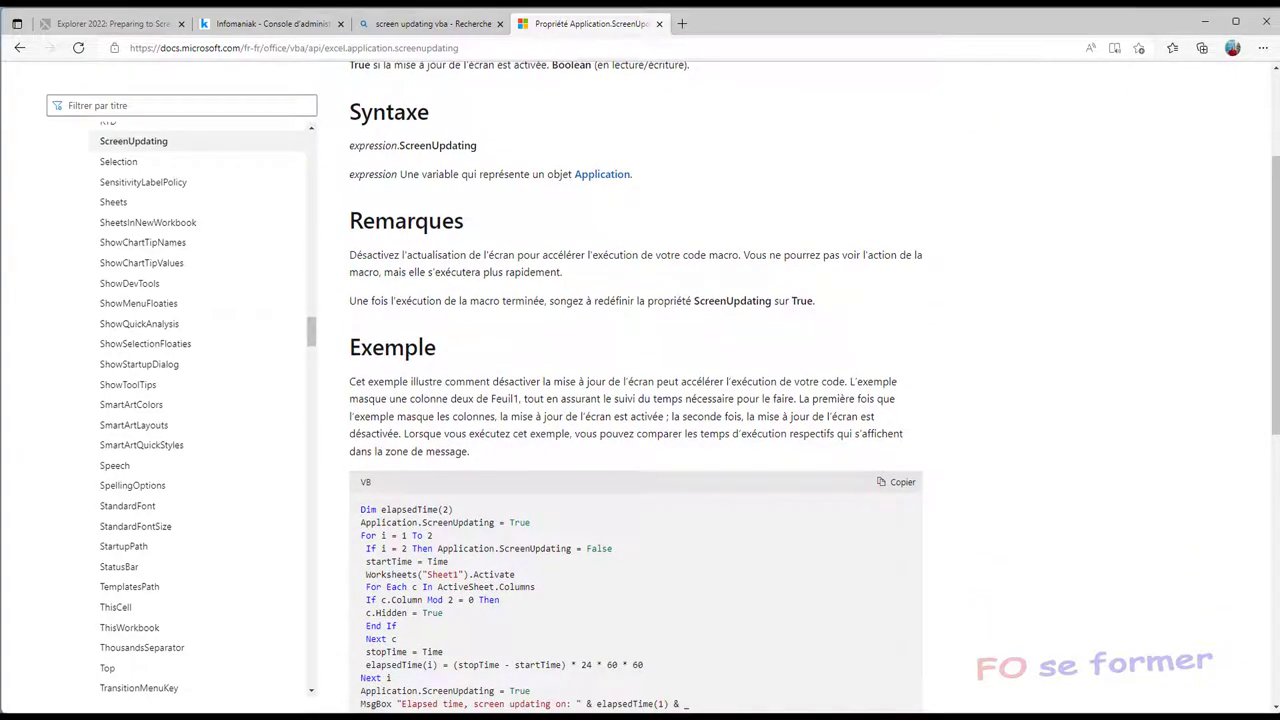
pyautogui.scroll(-3, 640, 400)
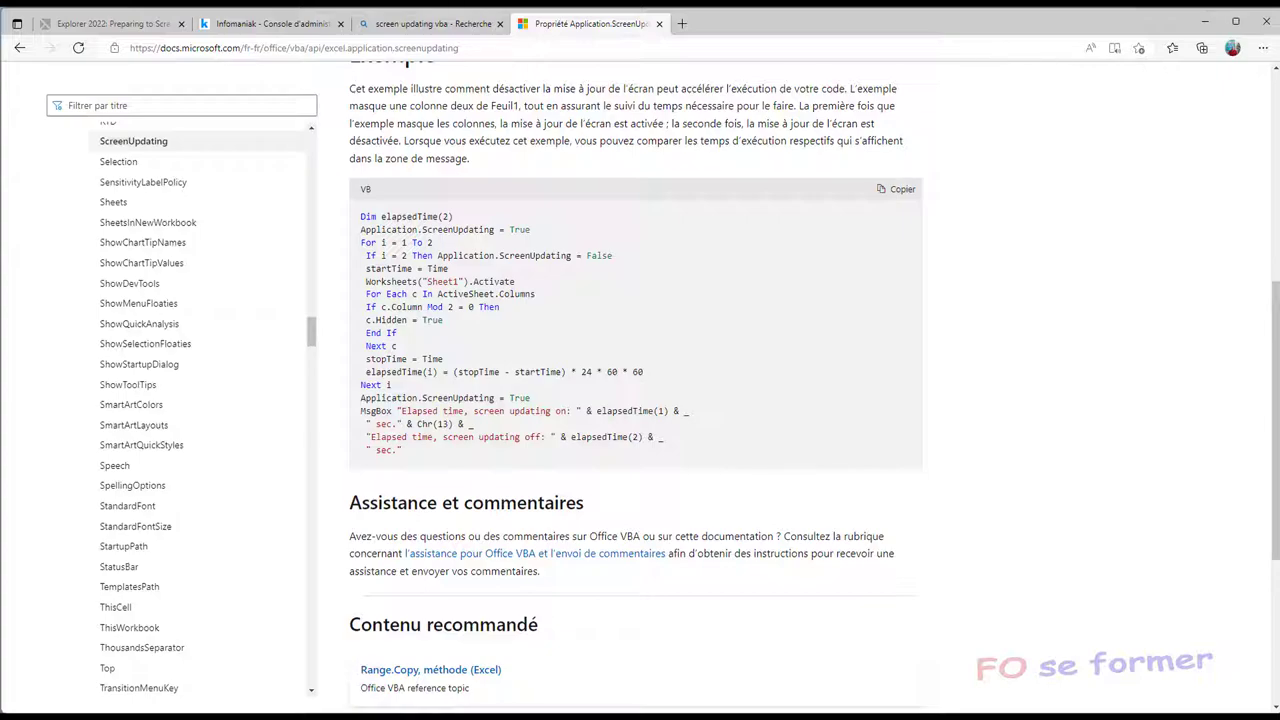
pyautogui.scroll(3, 636, 400)
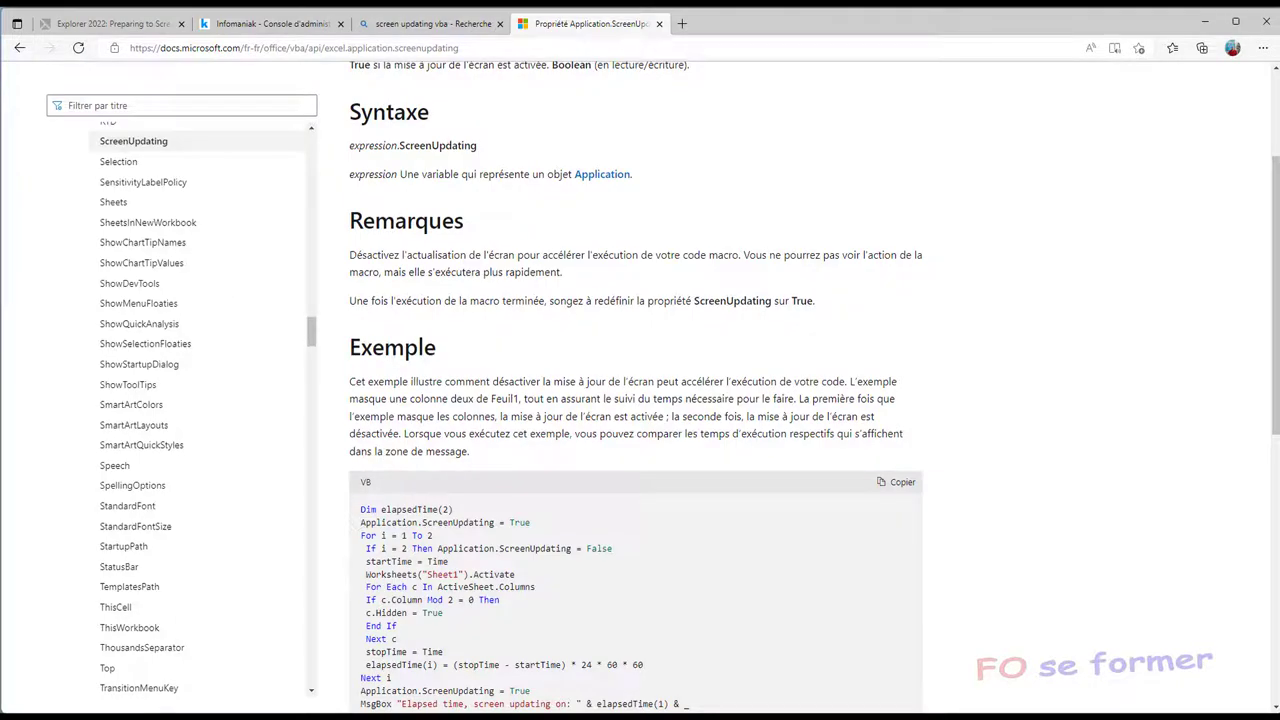
pyautogui.scroll(2, 636, 400)
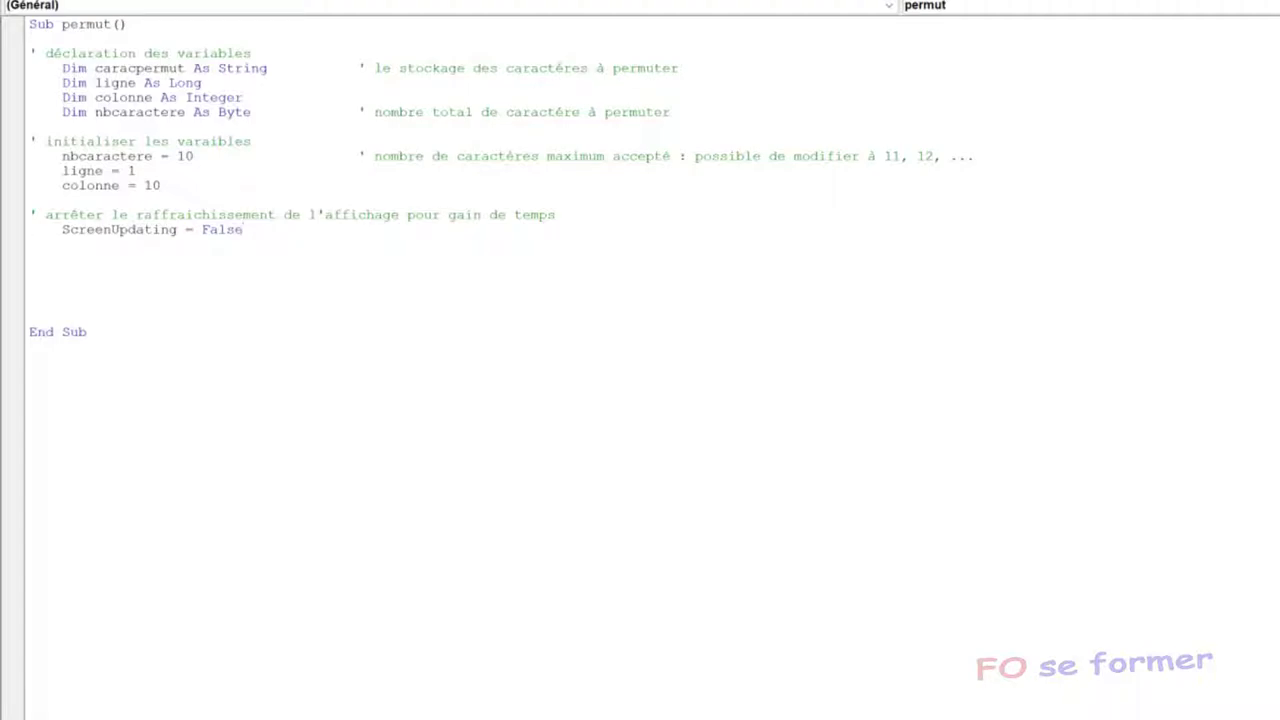
# Step: Add the comment 'entrer les caractères à permuter' and the caracpermut = InputBox(...) line titled 'Maximum de 10 caractères'
pyautogui.press('Return')
pyautogui.press('Return')
pyautogui.press('BackSpace')
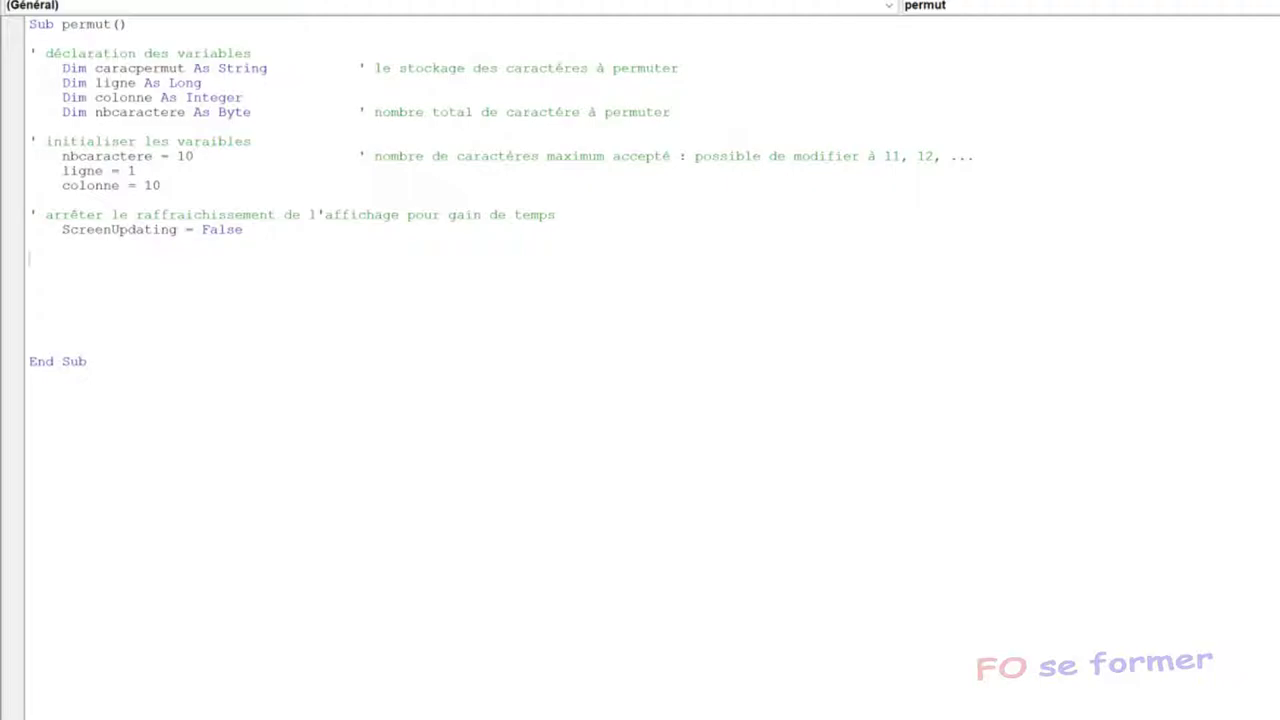
pyautogui.write("' ")
pyautogui.write('entrer le')
pyautogui.write('s caract')
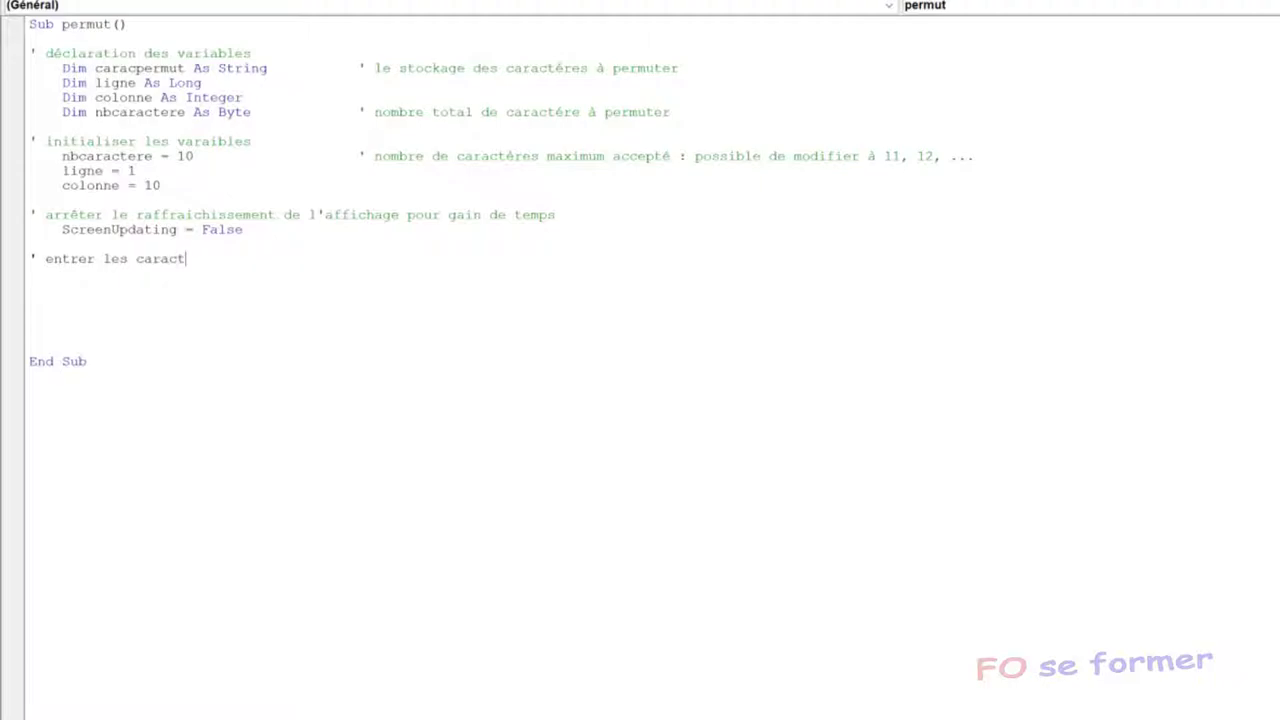
pyautogui.write('ères à per')
pyautogui.write('muter')
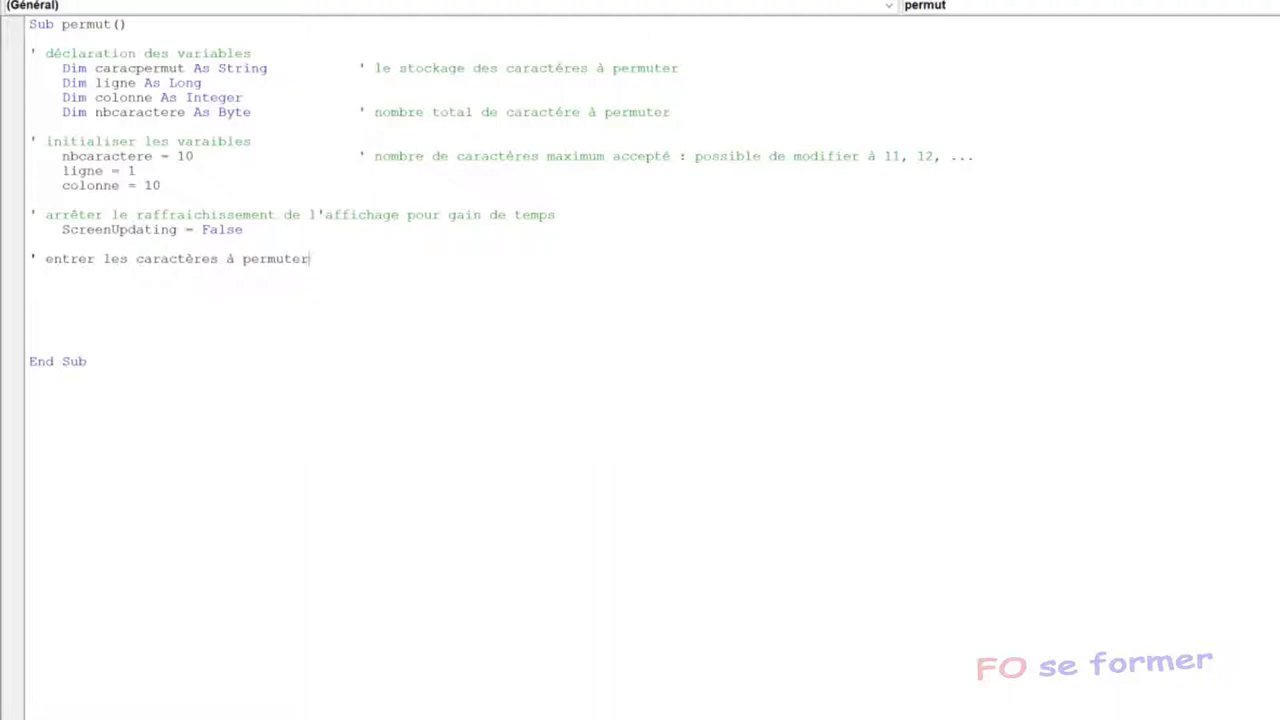
pyautogui.press('Return')
pyautogui.press('Tab')
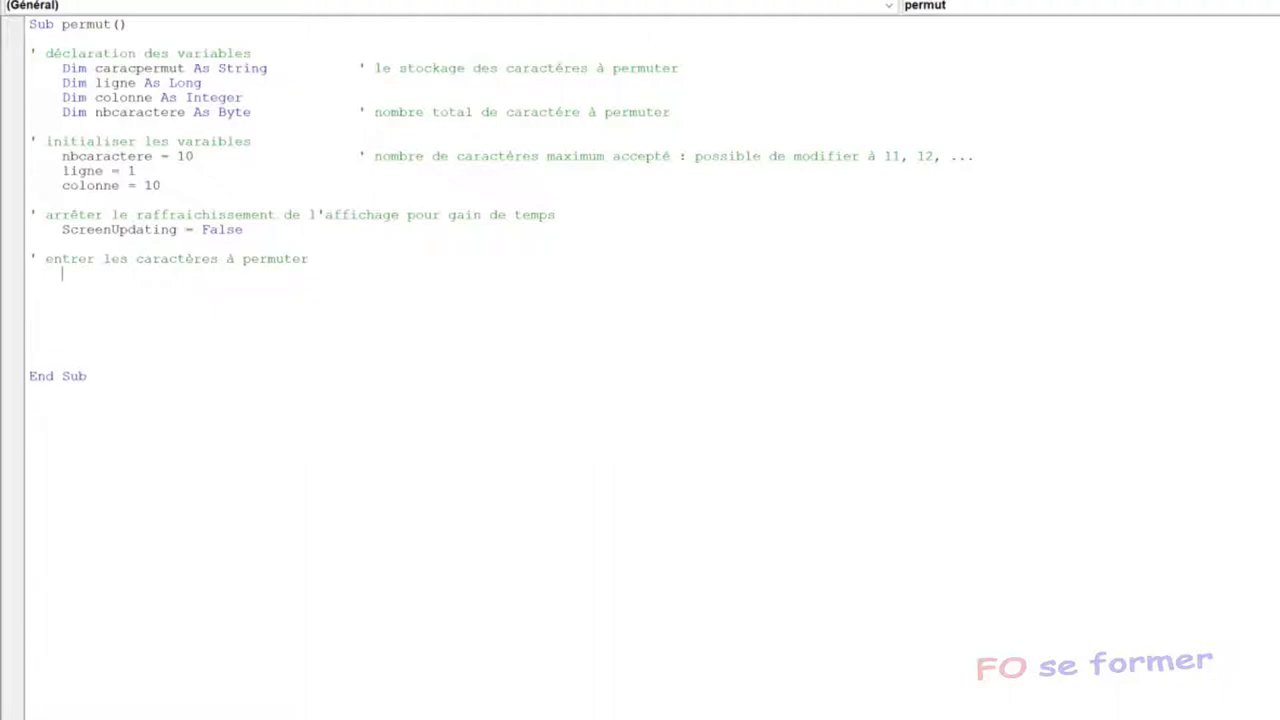
pyautogui.write('ca')
pyautogui.write('rac')
pyautogui.write('permut')
pyautogui.write('=inpu')
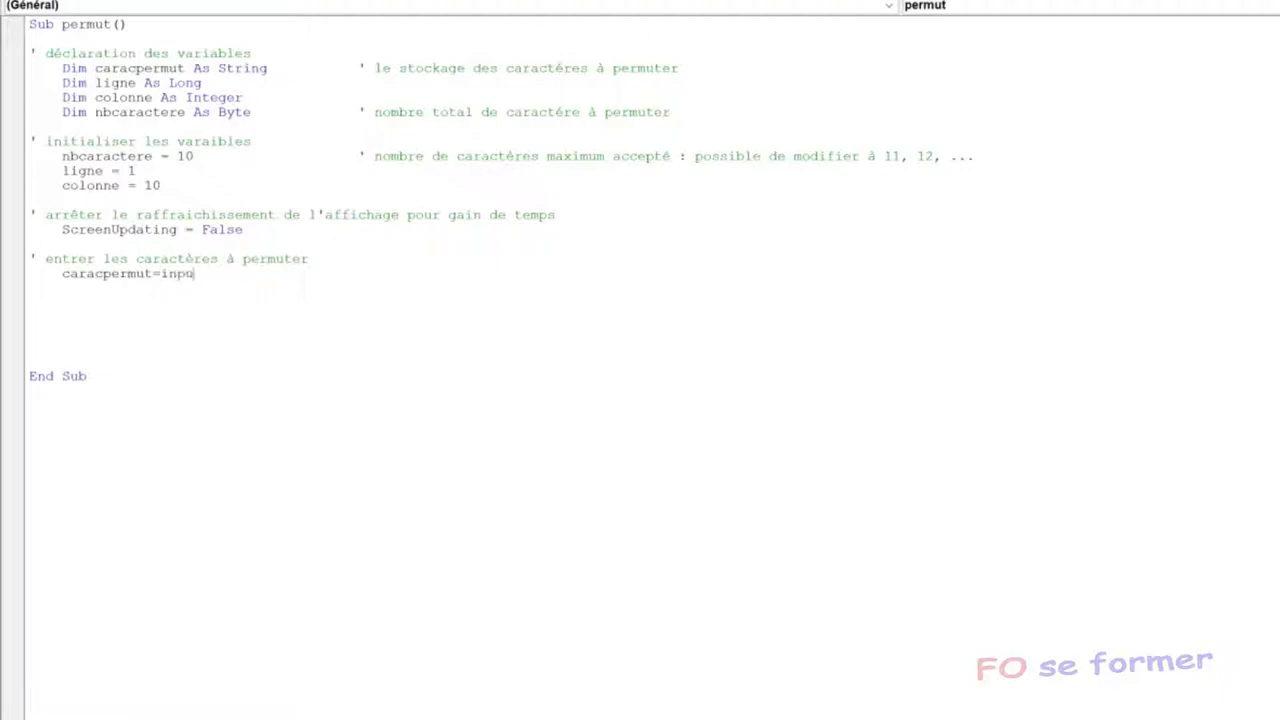
pyautogui.write('tbox')
pyautogui.write('("')
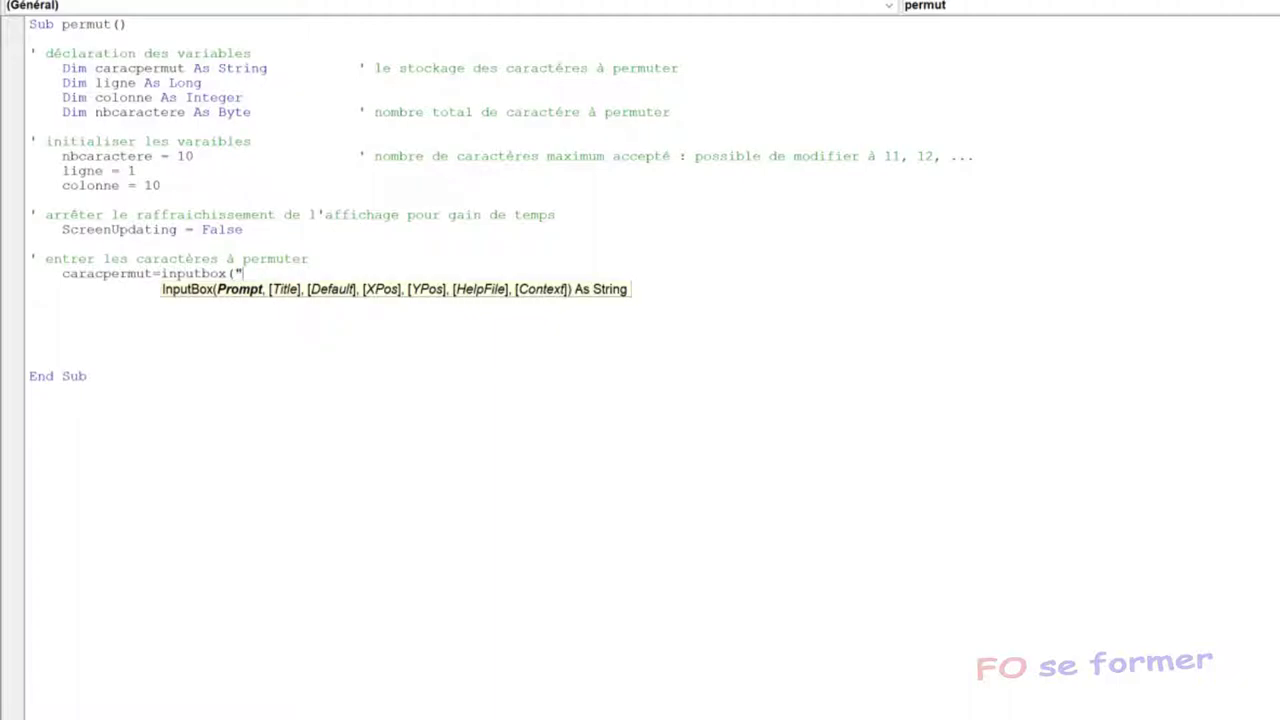
pyautogui.write('Entrer')
pyautogui.write(' les caract')
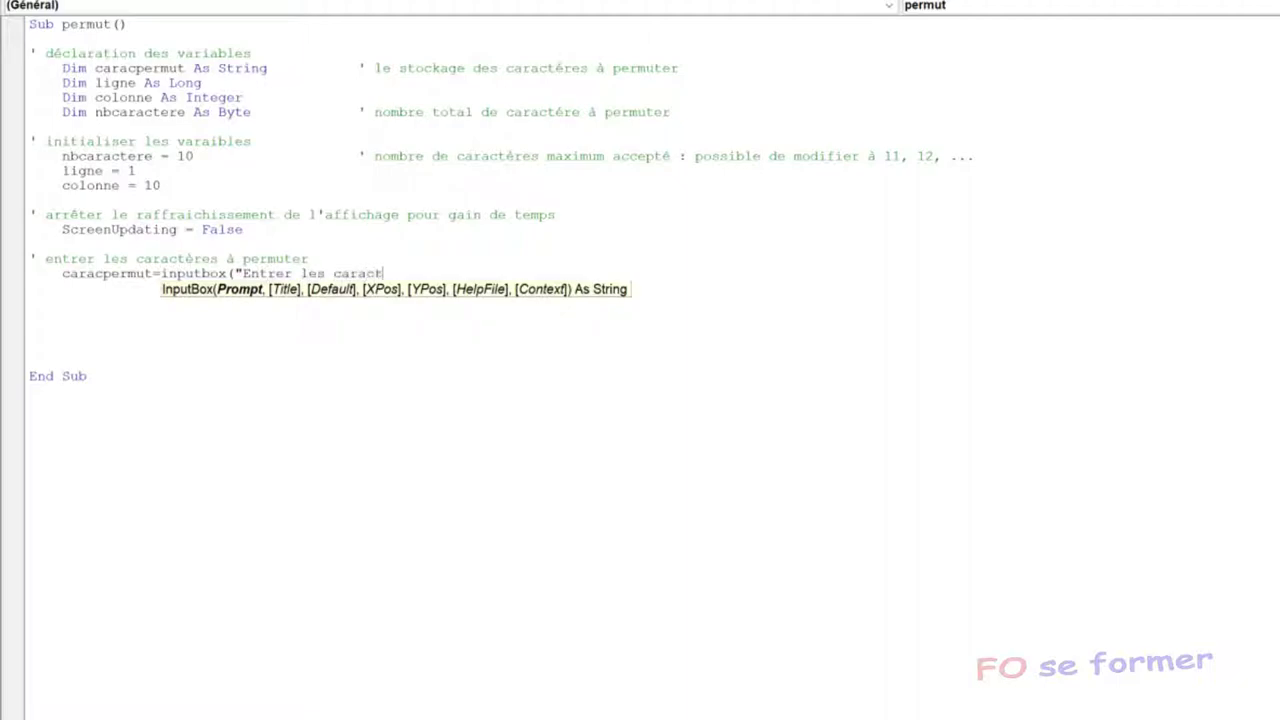
pyautogui.write('ères ')
pyautogui.write('à perm')
pyautogui.write('uter ')
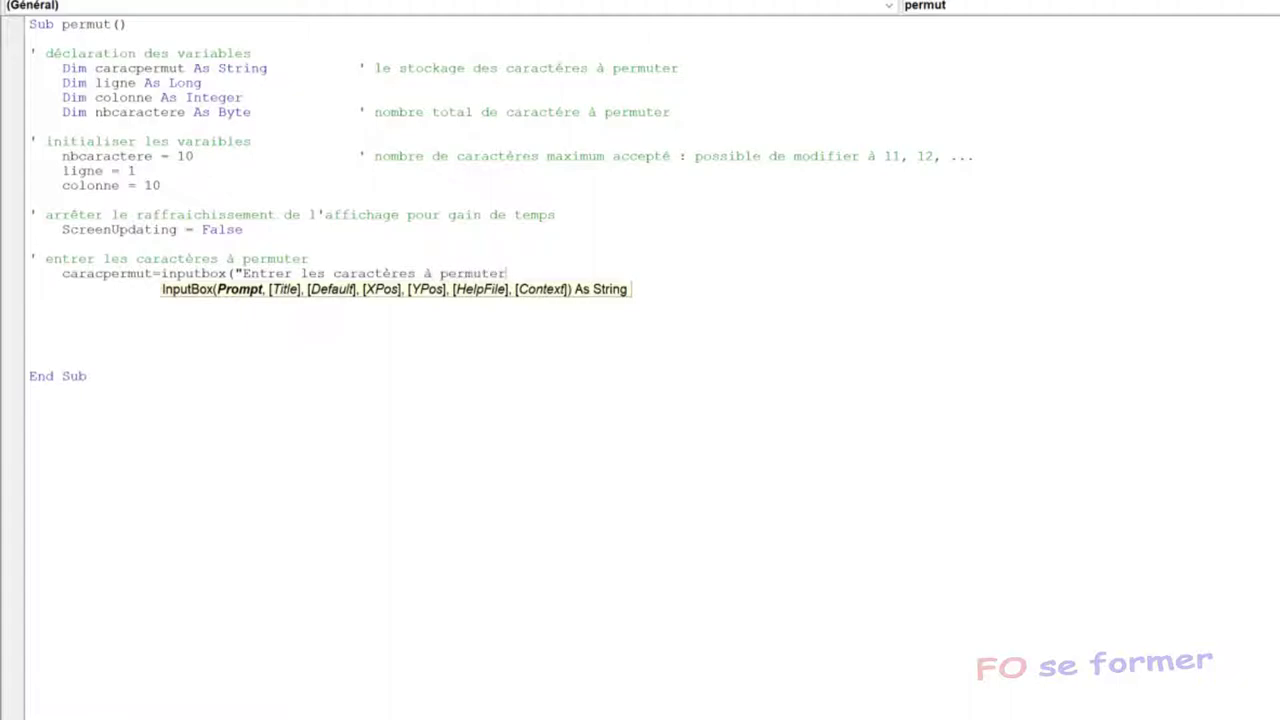
pyautogui.write(':')
pyautogui.write('"')
pyautogui.write(',')
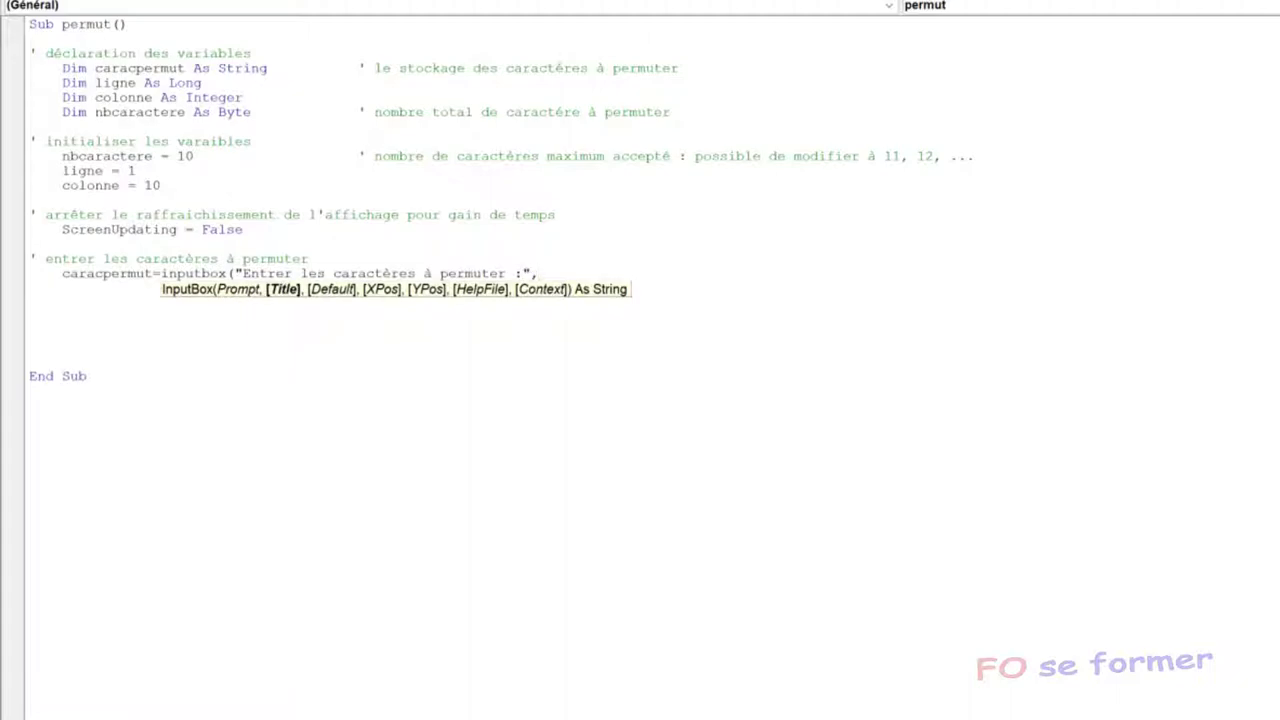
pyautogui.write('"')
pyautogui.write('Maxim')
pyautogui.write('um de ')
pyautogui.write('10 ca')
pyautogui.write('ractères')
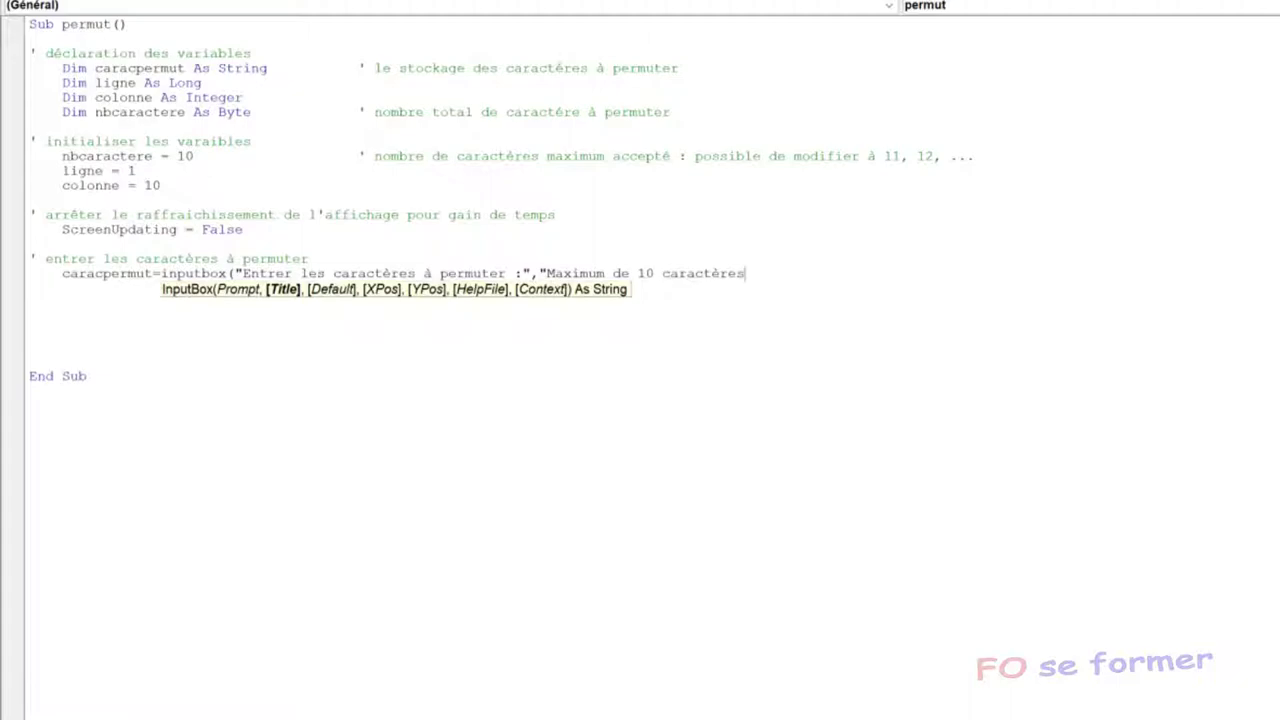
pyautogui.write('")')
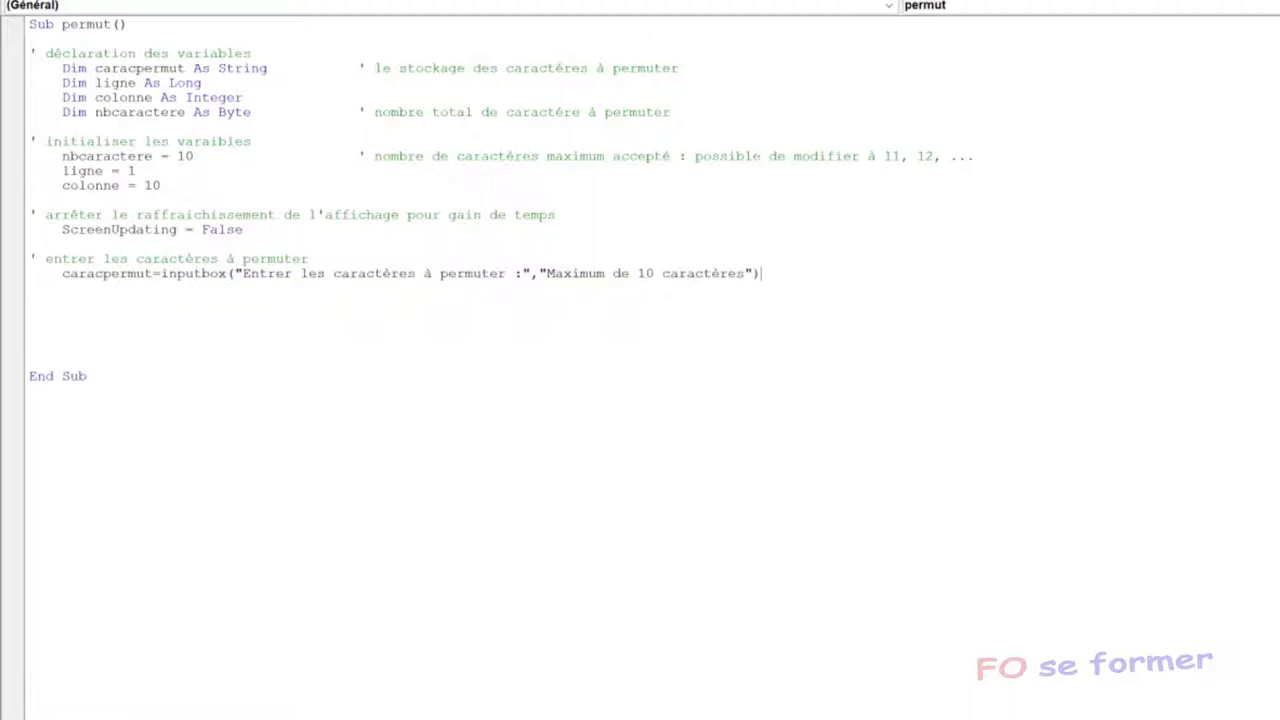
pyautogui.press('Return')
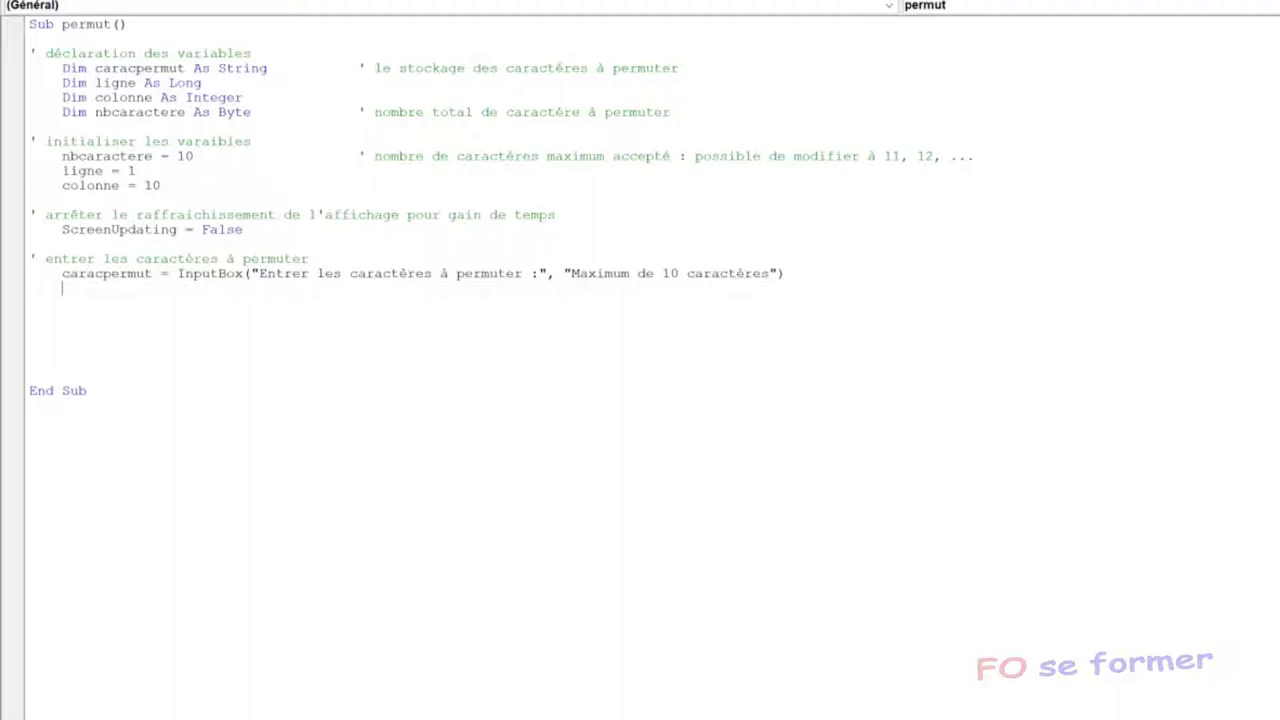
pyautogui.press('BackSpace')
# Step: Add the comment 'vérification du nombre de caractères' and start an indented If line beneath it
pyautogui.press('Return')
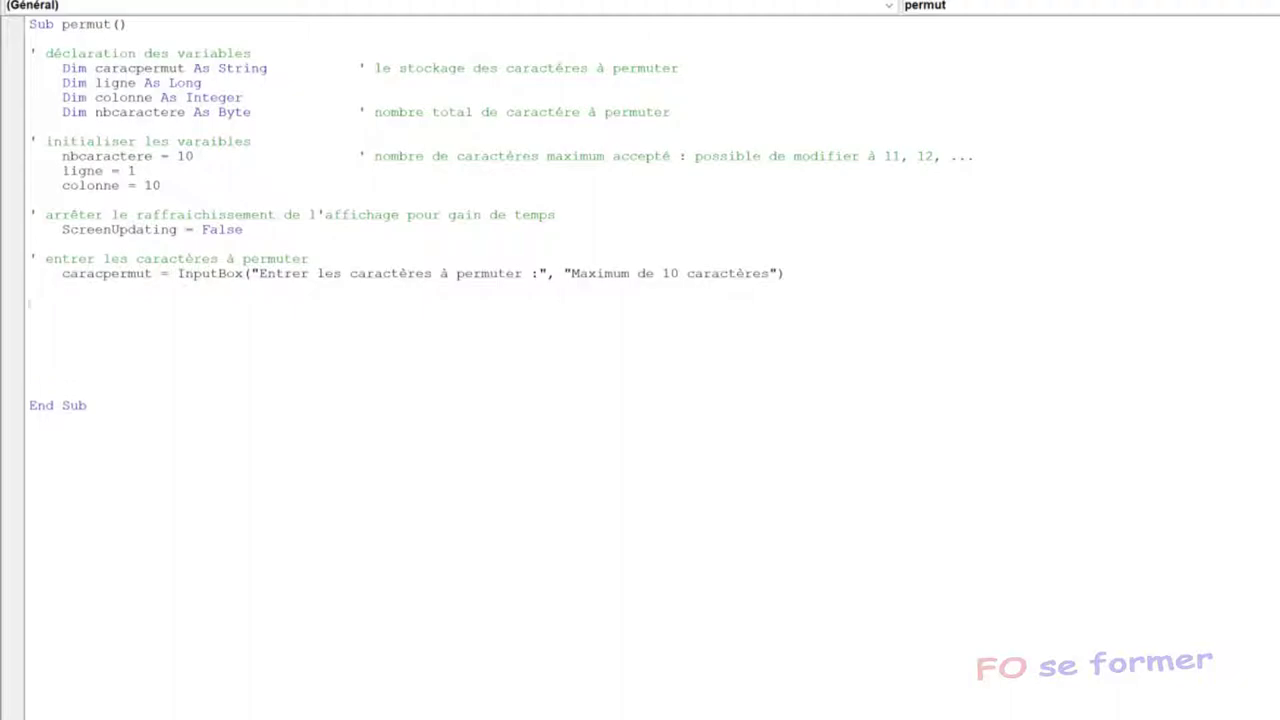
pyautogui.write("'")
pyautogui.write('vérifi')
pyautogui.write('cat')
pyautogui.write('ion du')
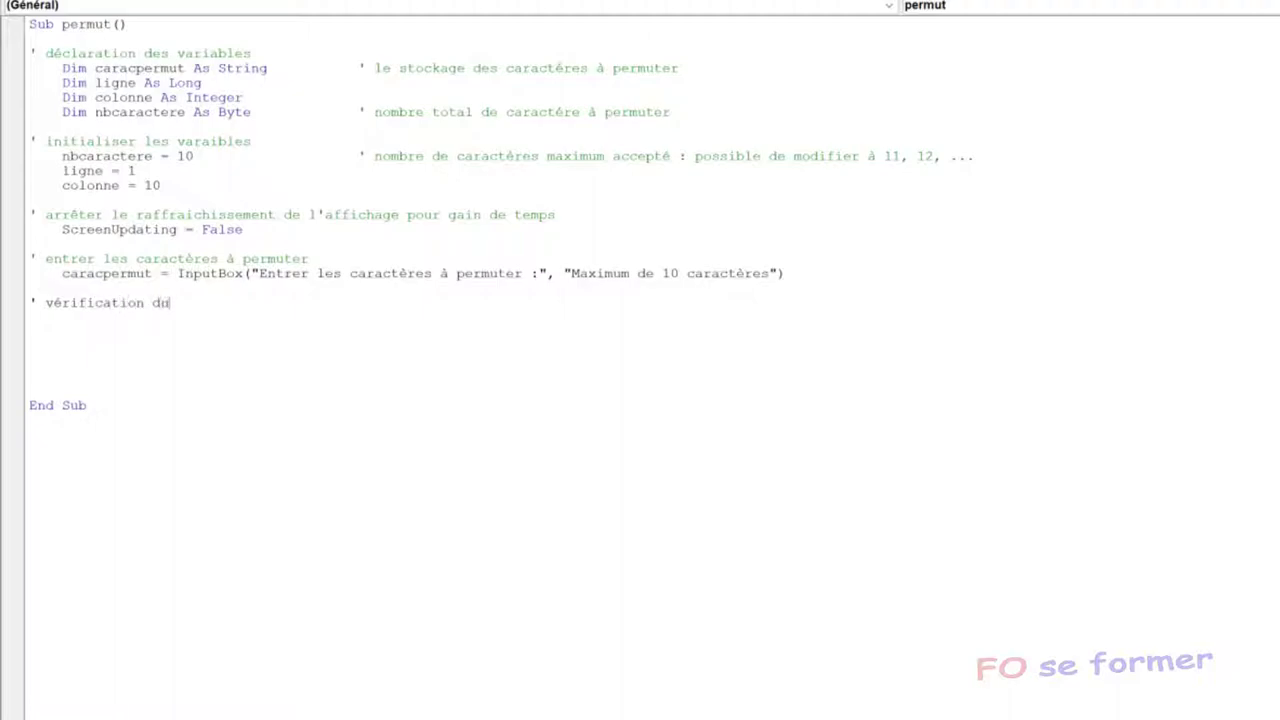
pyautogui.write(' nombre')
pyautogui.write(' de caract')
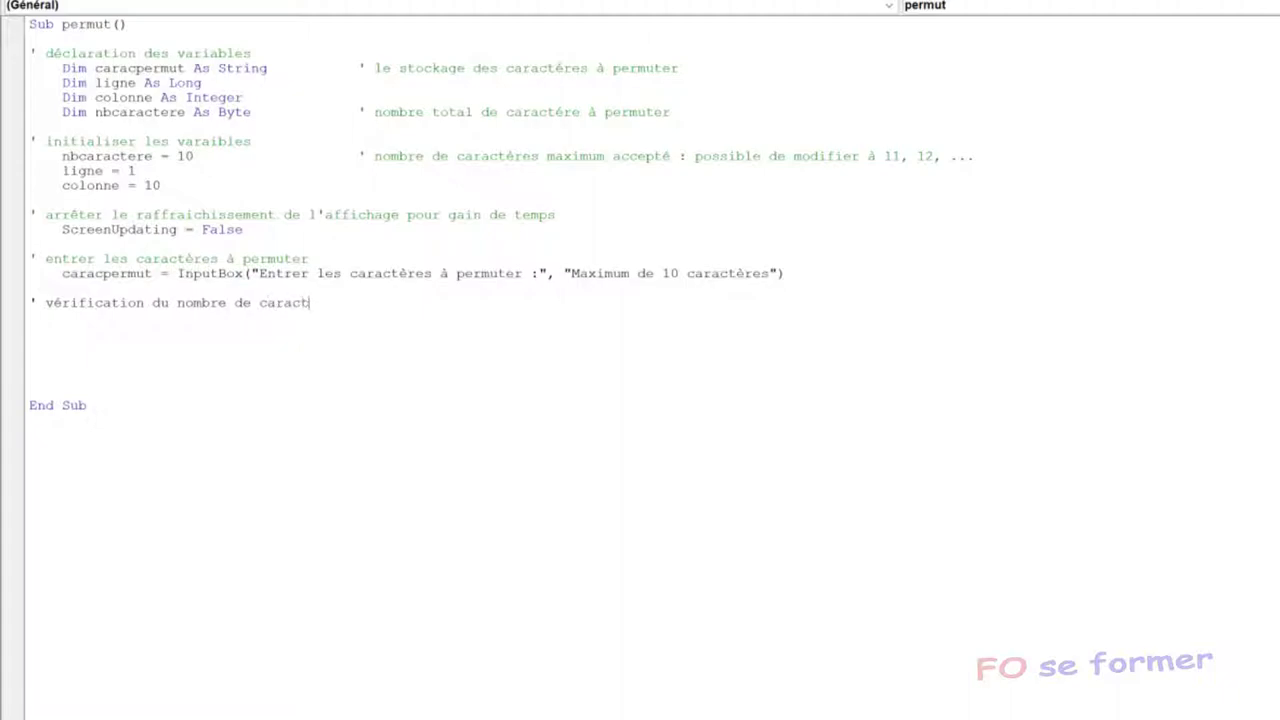
pyautogui.write('ère')
pyautogui.write('s')
pyautogui.press('Return')
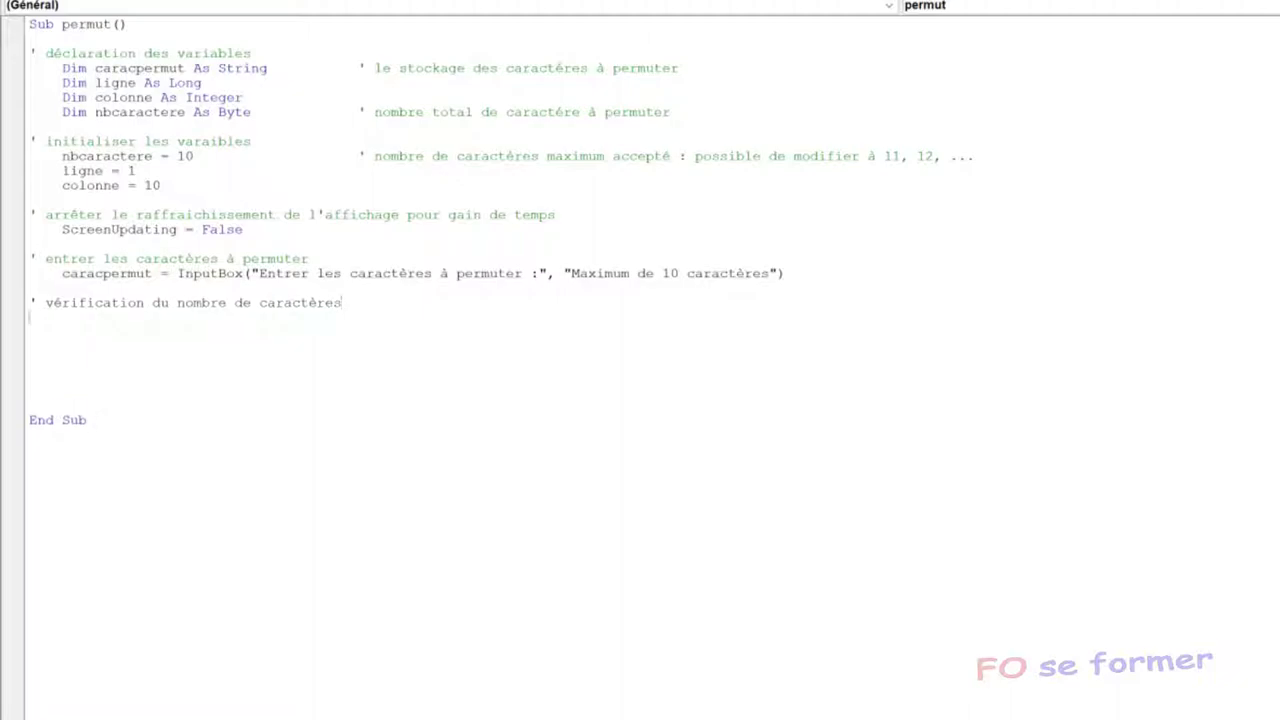
pyautogui.press('Tab')
pyautogui.write('if')
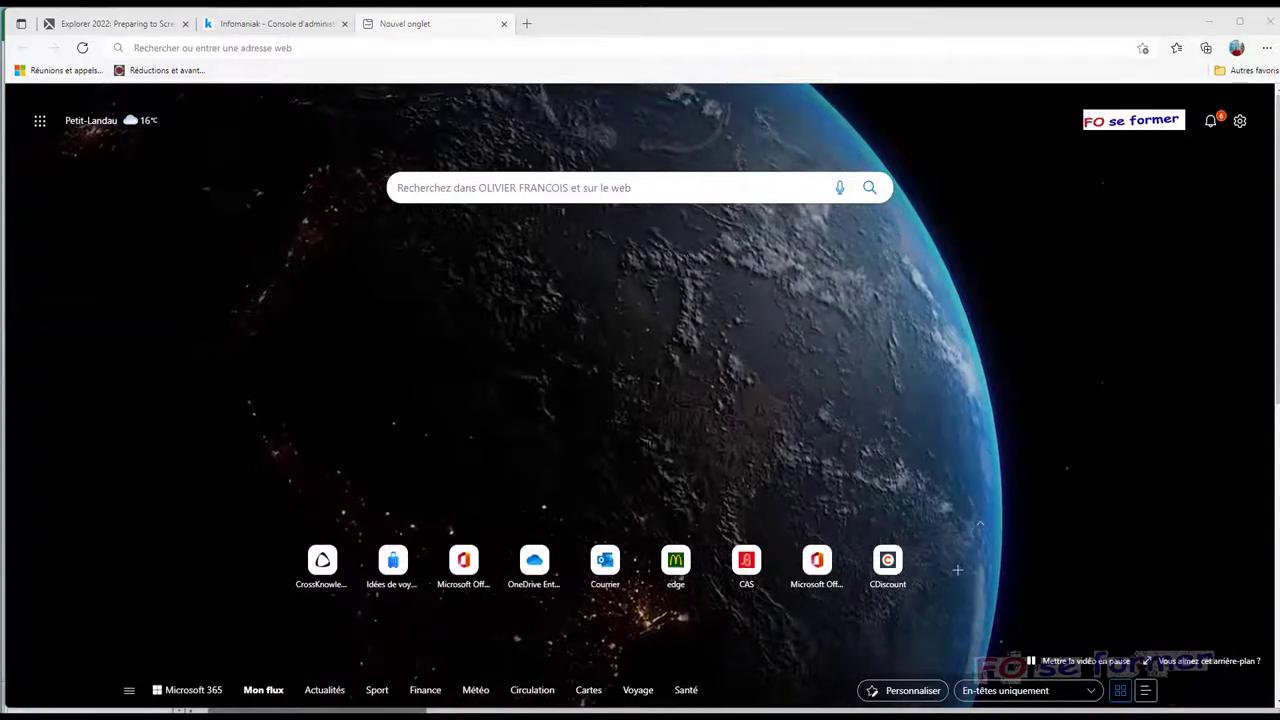
# Step: Search Bing for 'excel vba len', read the Microsoft Docs Fonction Len page, then close it
pyautogui.click(398, 187)
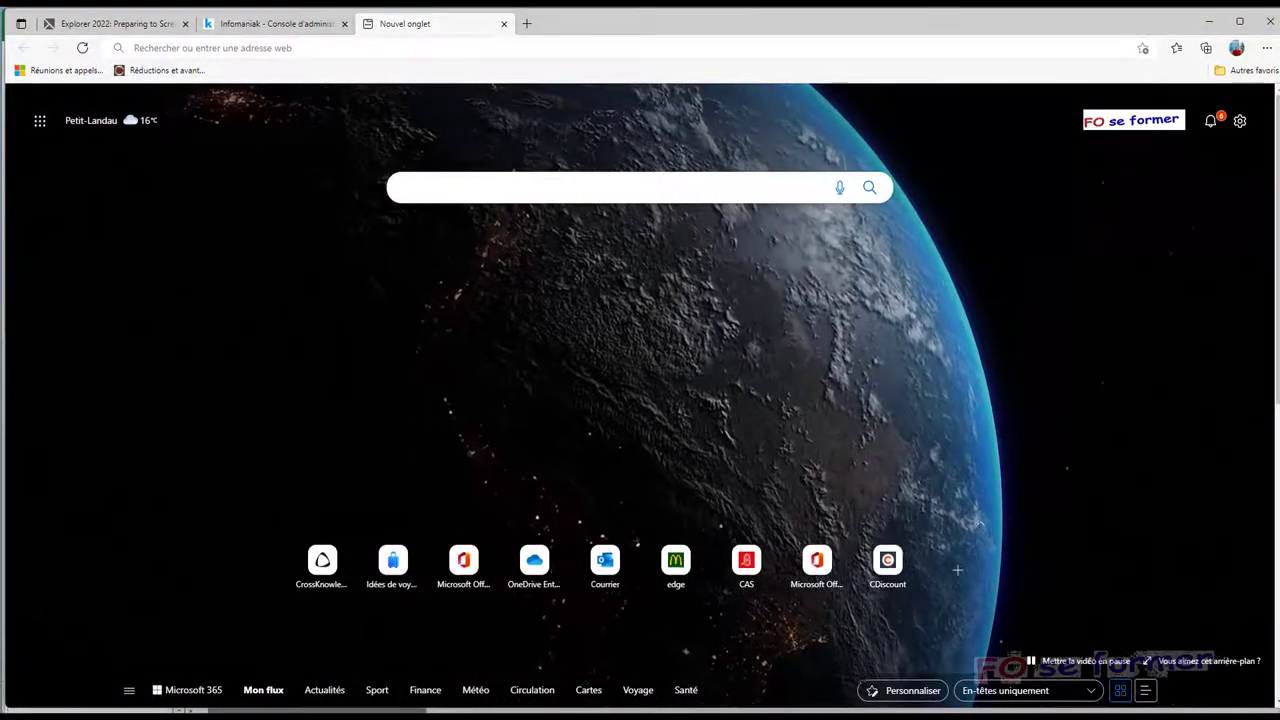
pyautogui.write('excel v')
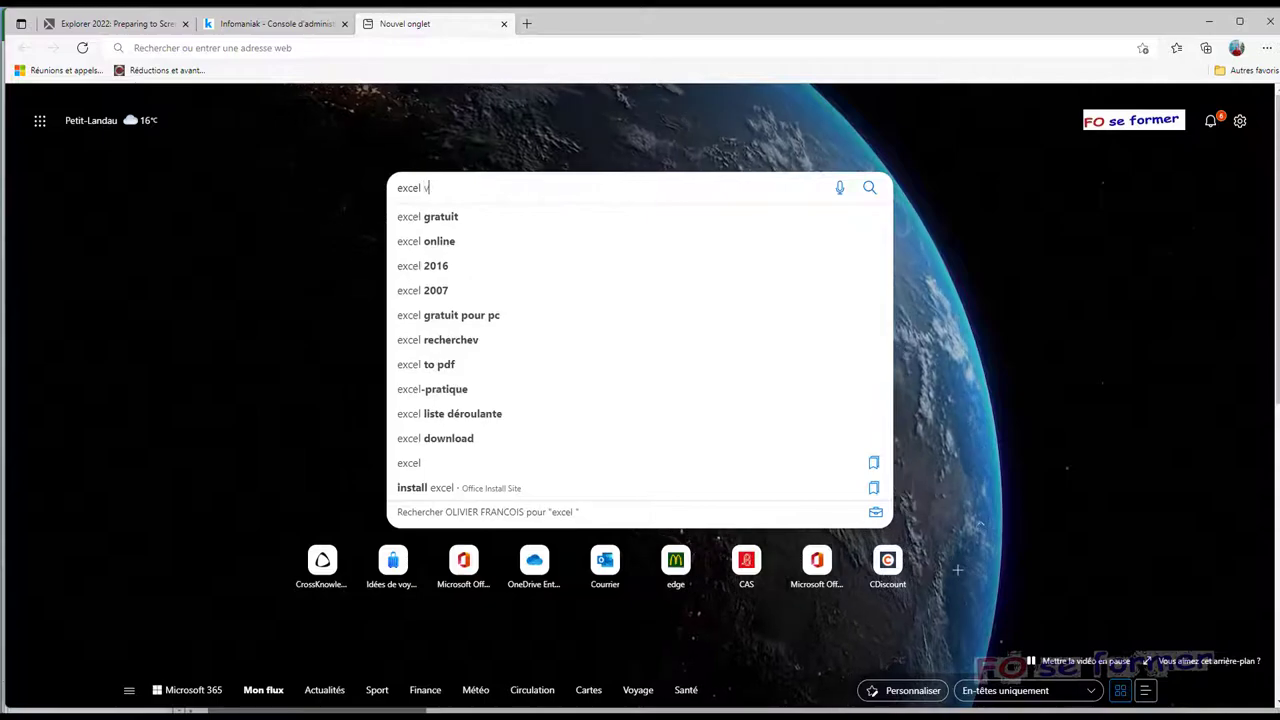
pyautogui.write('ba le')
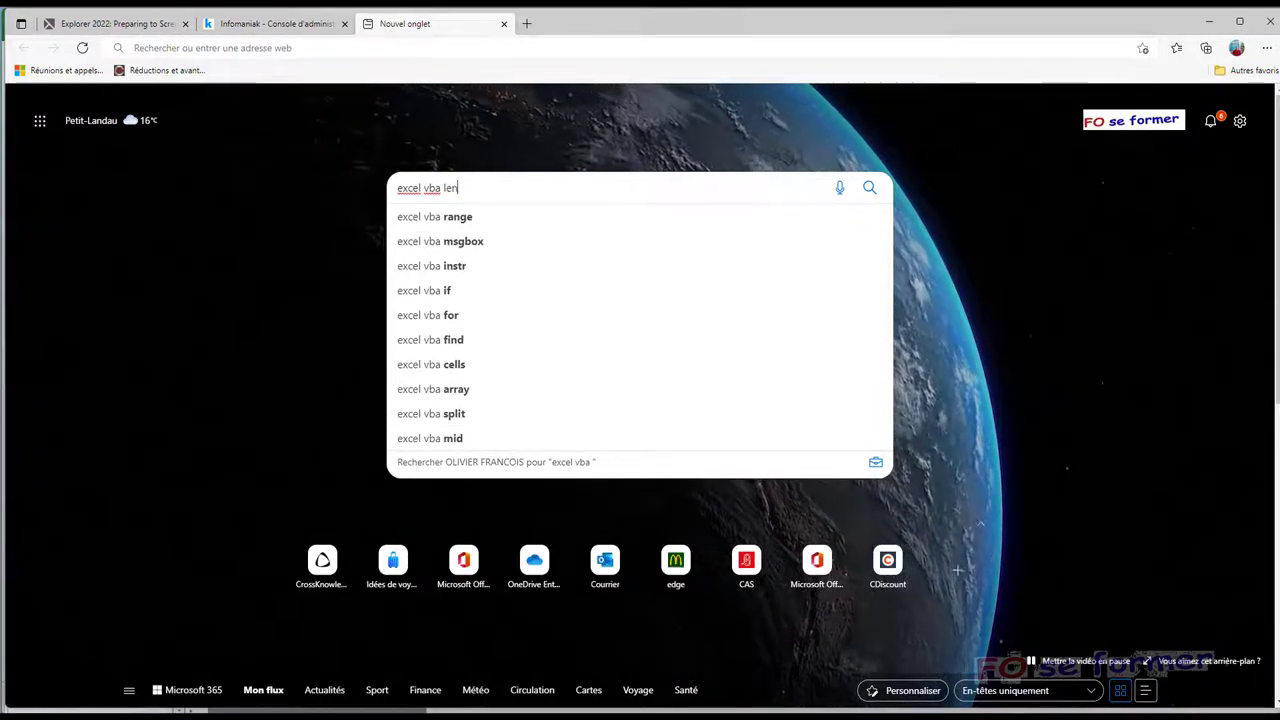
pyautogui.write('n')
pyautogui.press('Return')
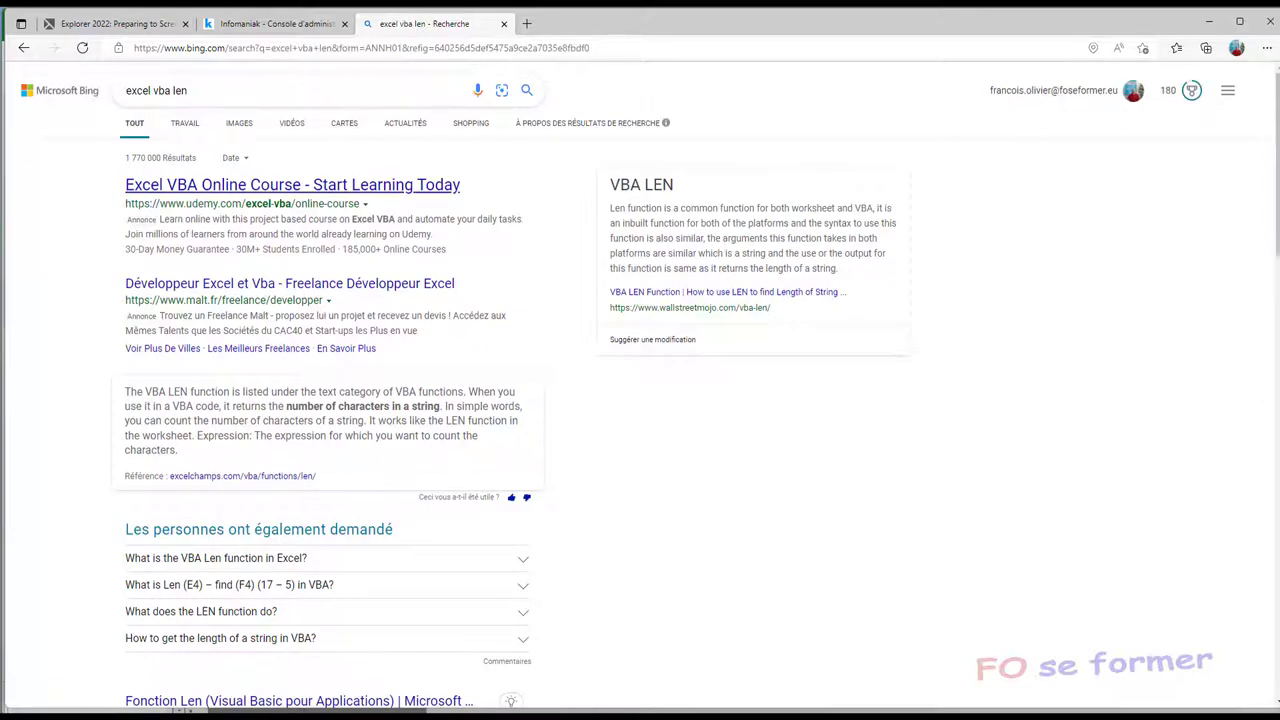
pyautogui.scroll(-2, 300, 290)
pyautogui.scroll(-3, 300, 412)
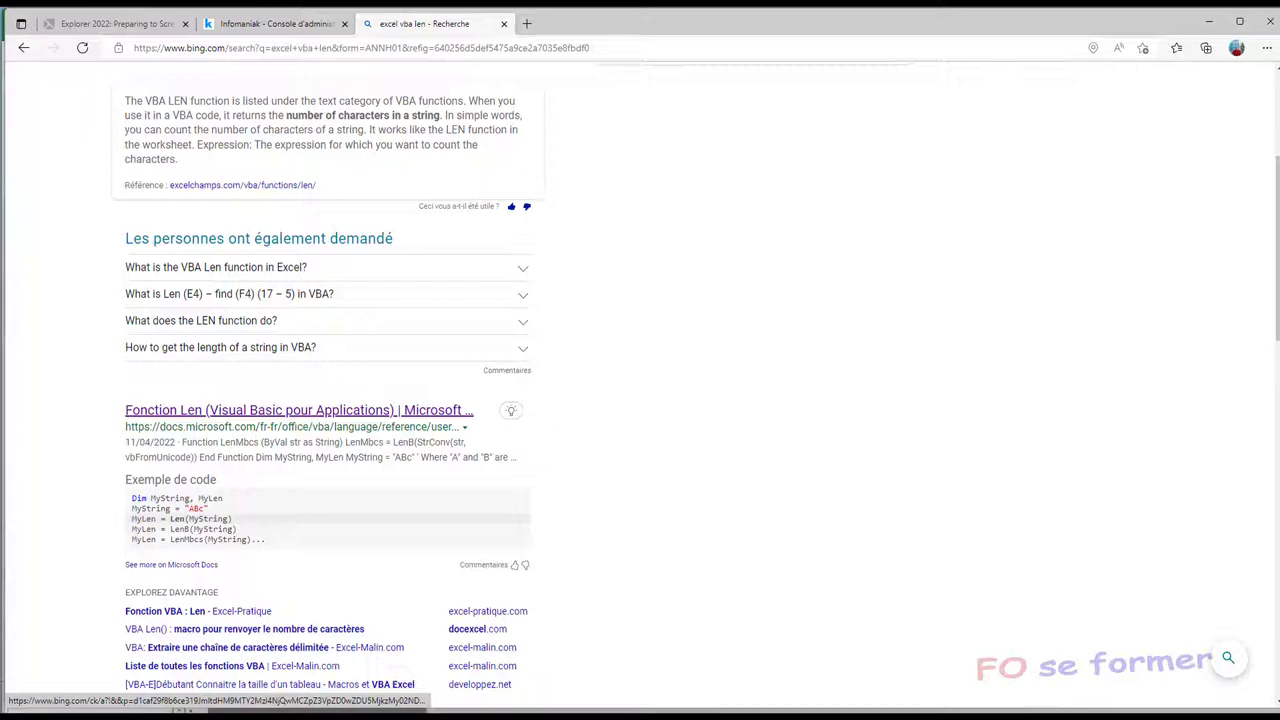
pyautogui.click(300, 410)
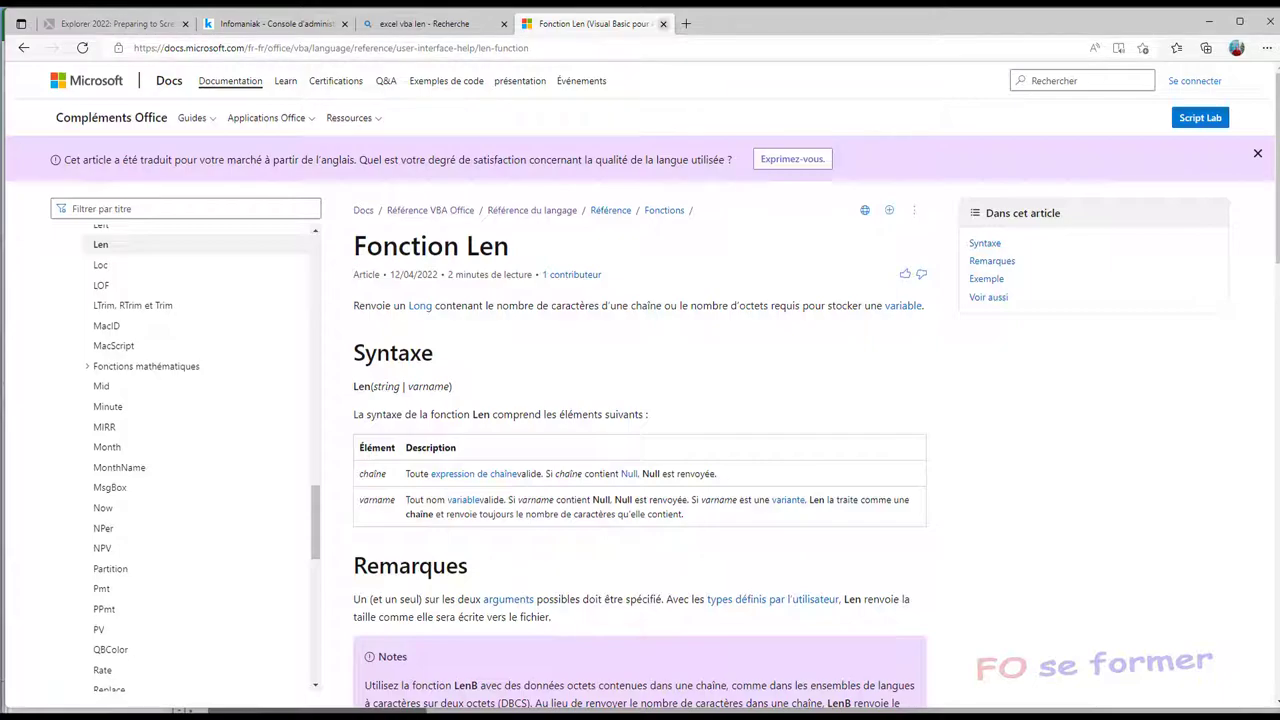
pyautogui.click(663, 23)
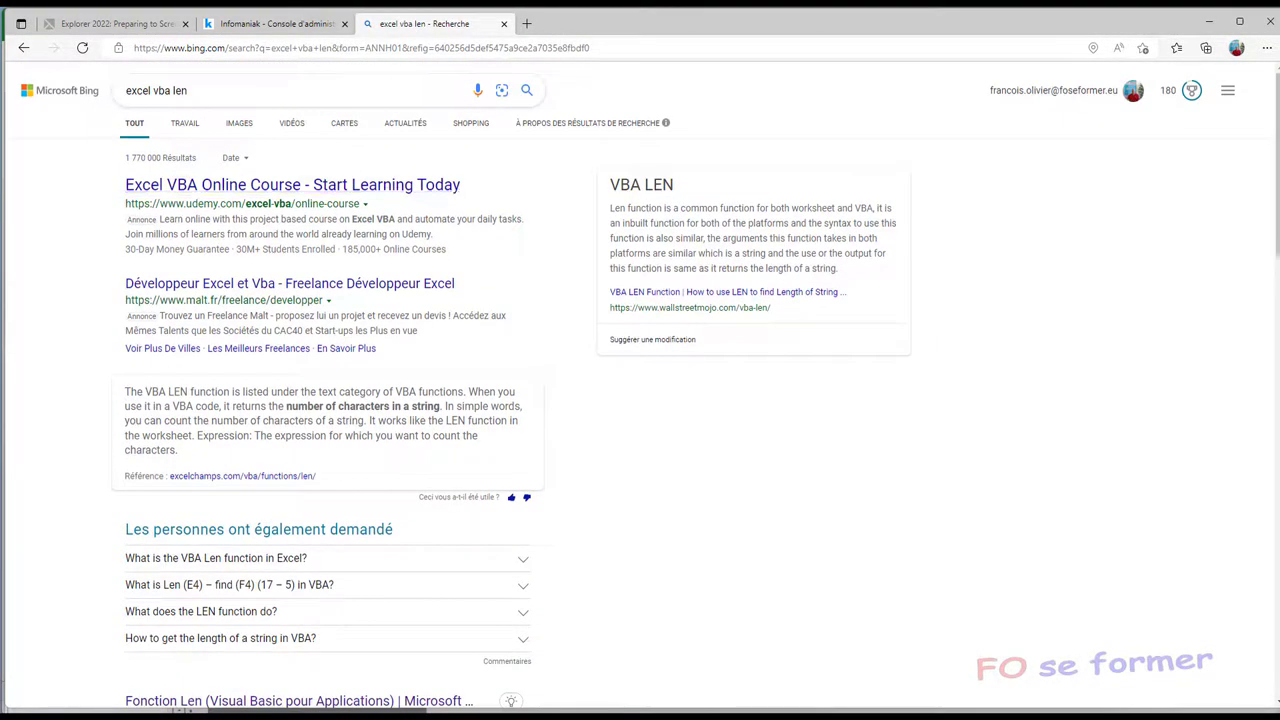
# Step: Rerun the search as 'excel vba length' and open the Fonction Len documentation again
pyautogui.click(187, 90)
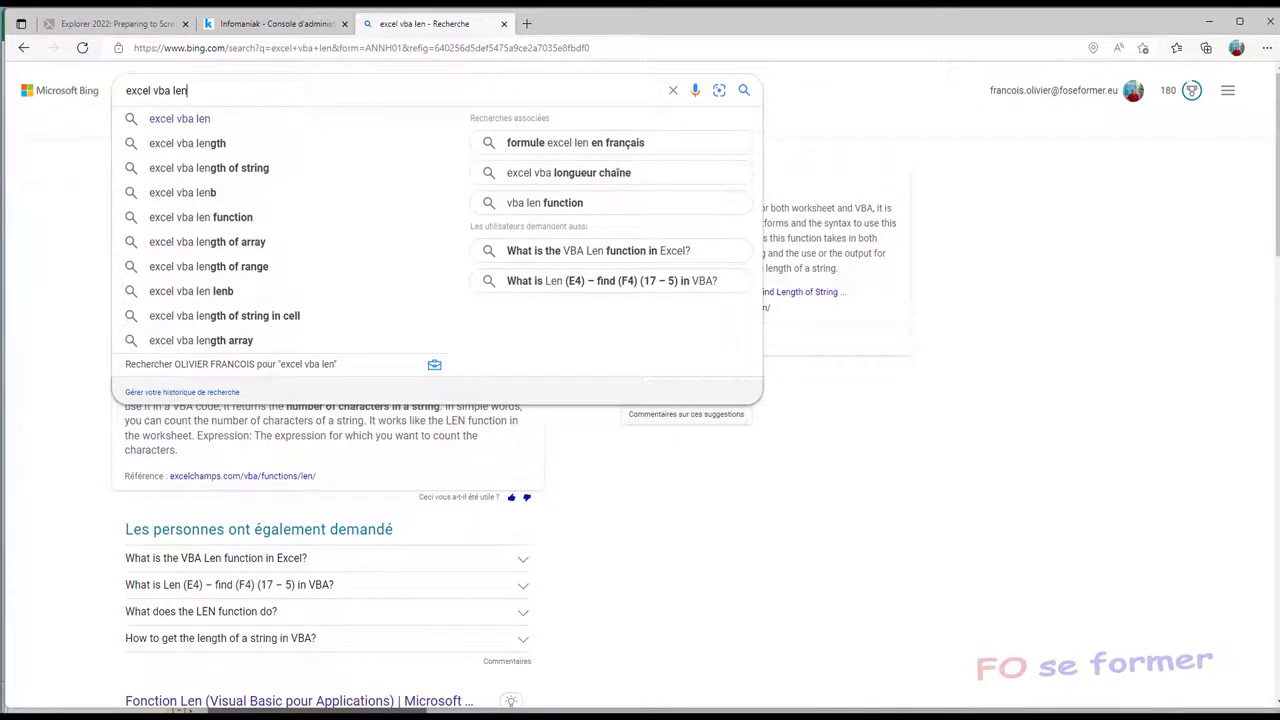
pyautogui.press('Down')
pyautogui.press('Down')
pyautogui.press('Return')
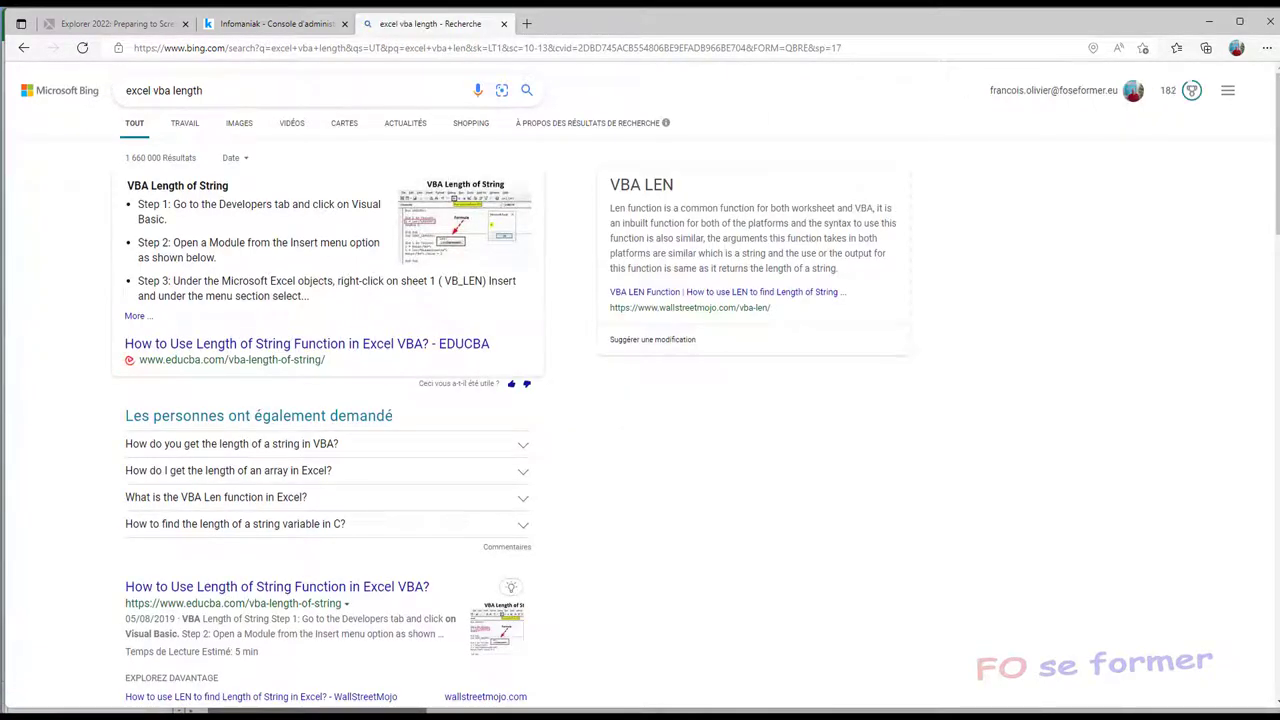
pyautogui.scroll(-3, 640, 400)
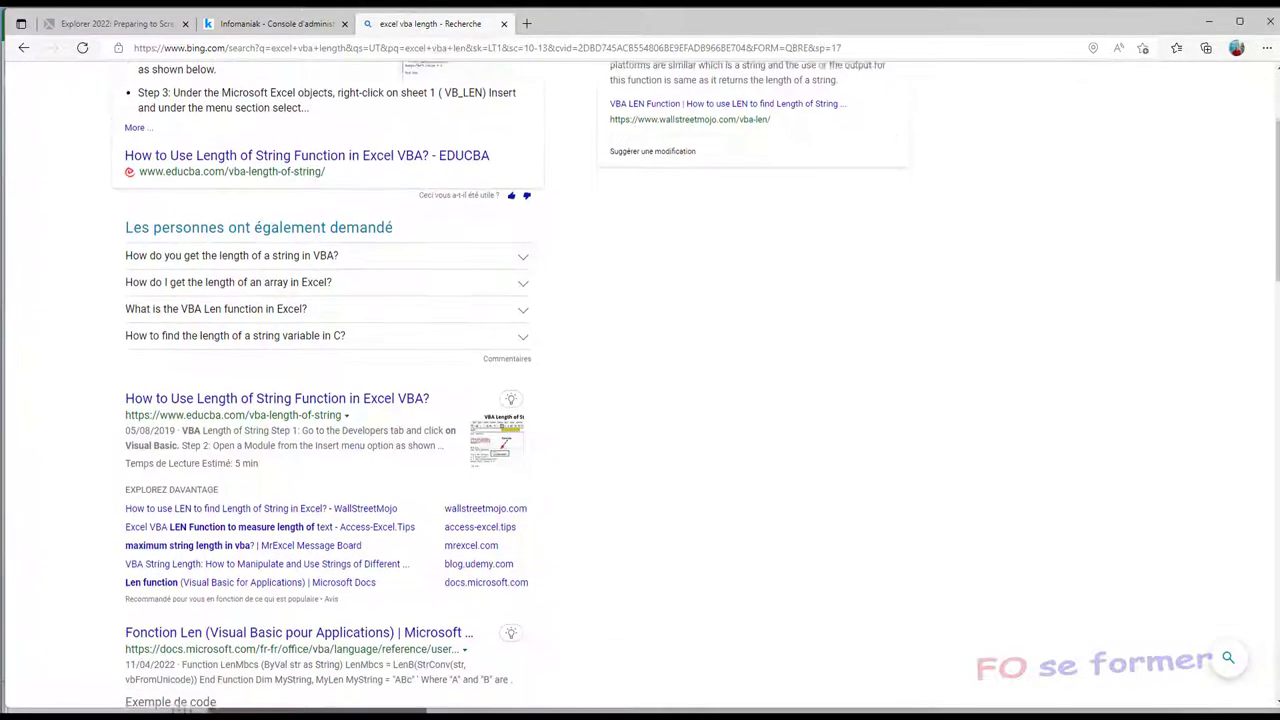
pyautogui.scroll(-2, 640, 400)
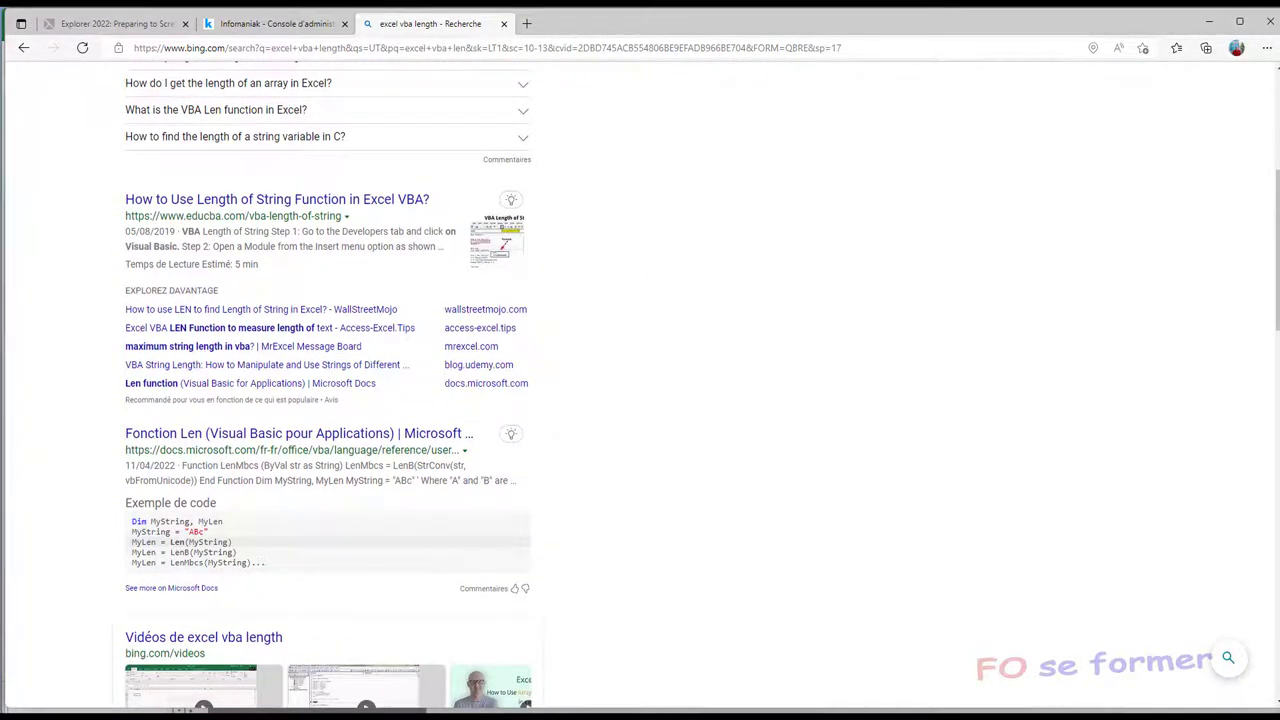
pyautogui.click(165, 434)
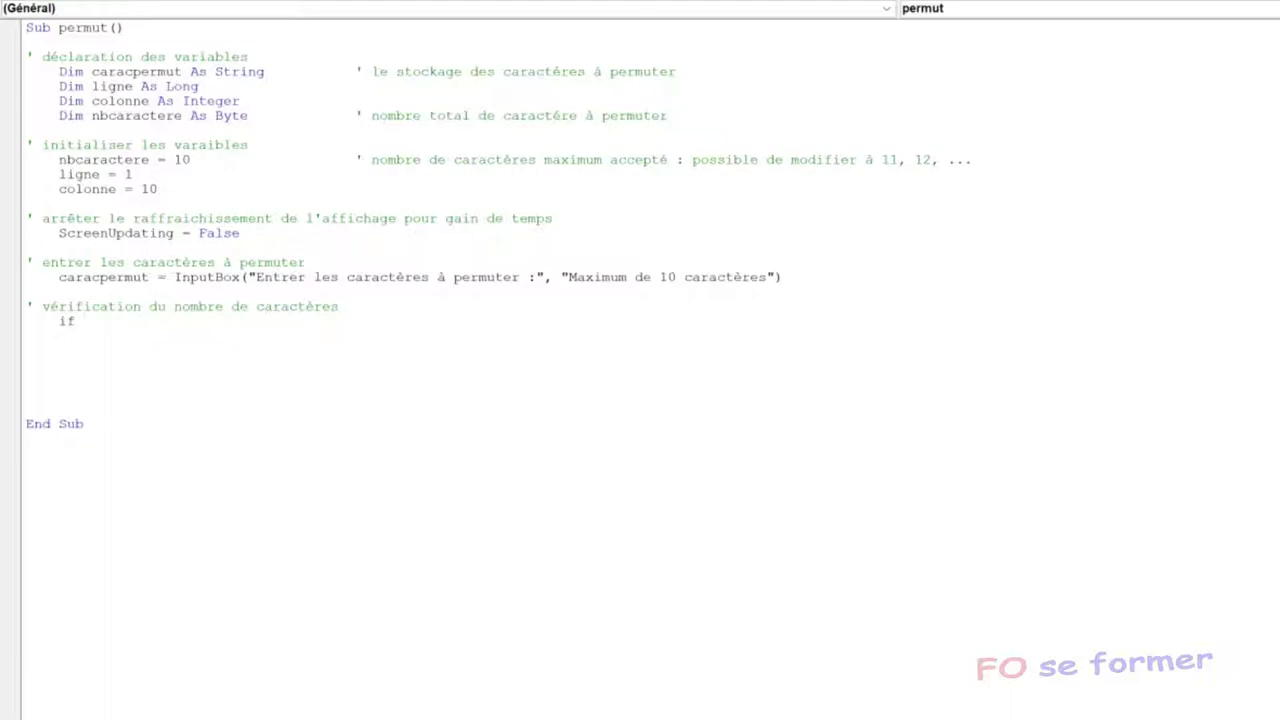
# Step: Write len(caracpermut)<2 then sub, followed by the comment ' si moins de 2 caractères, alors on sort de la routine'
pyautogui.write('le')
pyautogui.write('n(')
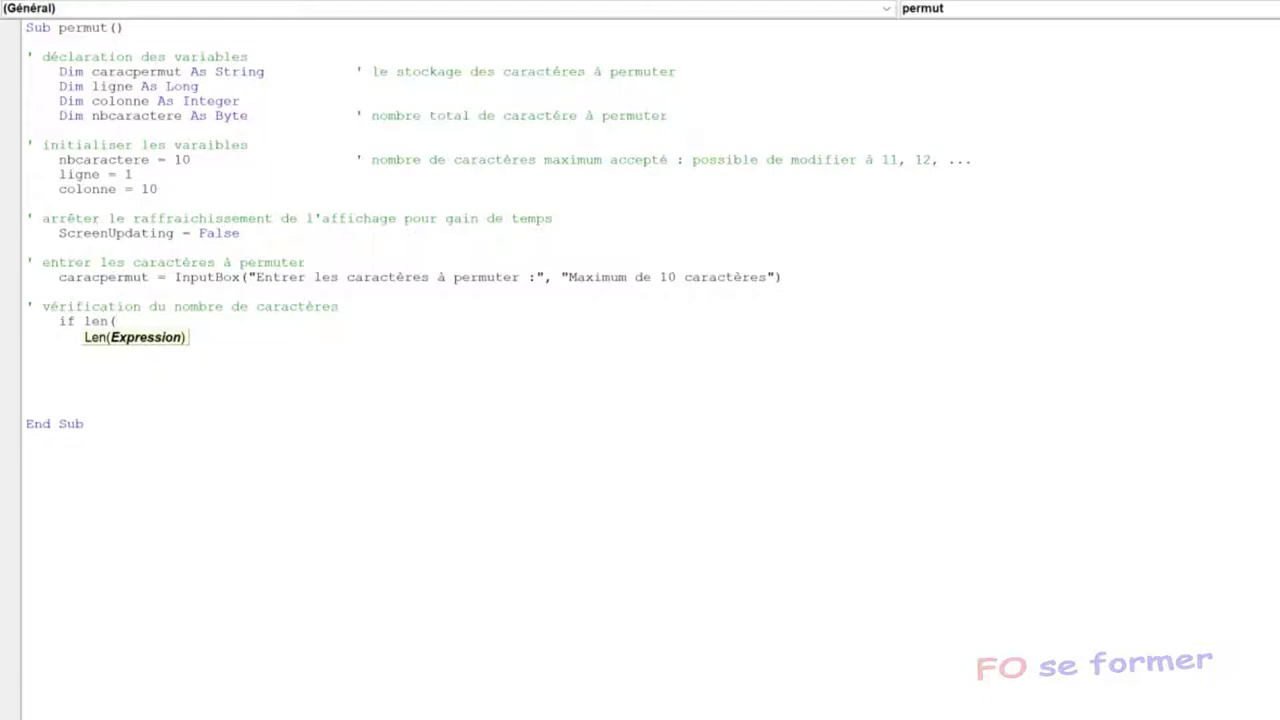
pyautogui.write('carac')
pyautogui.write('permut')
pyautogui.write(')')
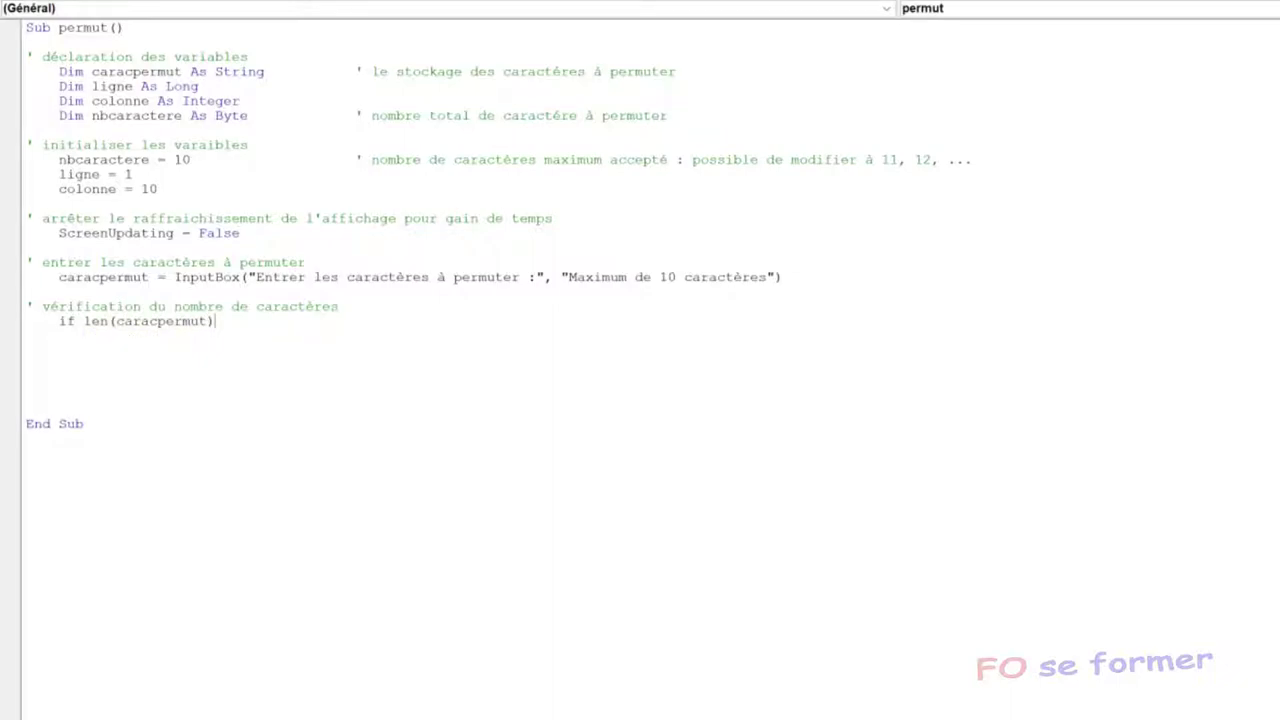
pyautogui.write('<2')
pyautogui.write(' the')
pyautogui.write('n su')
pyautogui.write('b')
pyautogui.press('Tab')
pyautogui.press('Tab')
pyautogui.write("' ")
pyautogui.write('si moi')
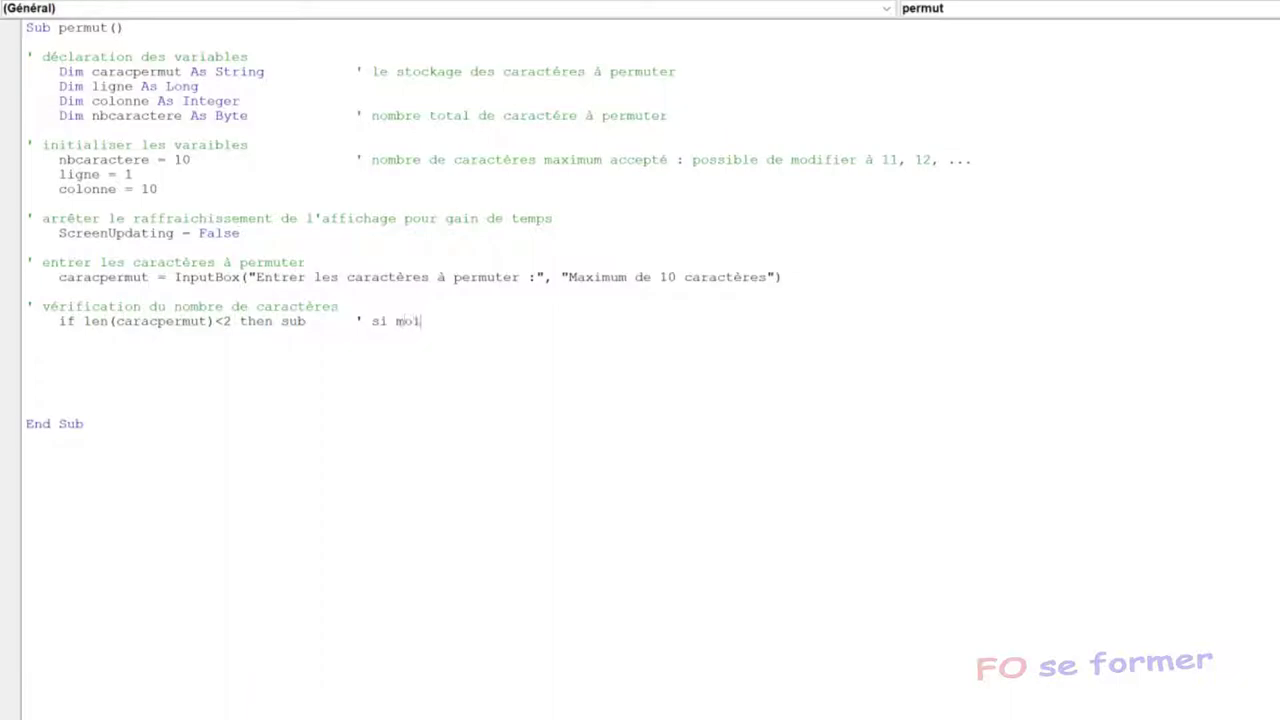
pyautogui.write('ns de 2 ')
pyautogui.write('caractèr')
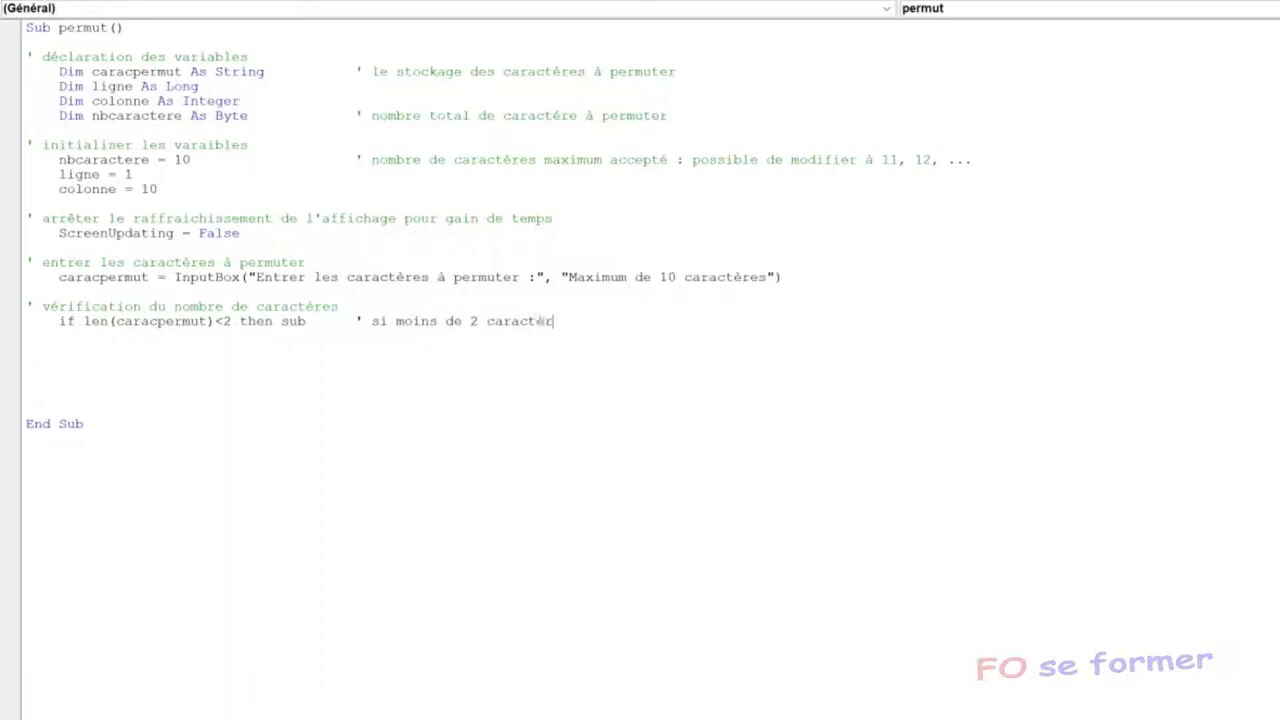
pyautogui.write('es, alors ')
pyautogui.write('on sort de ')
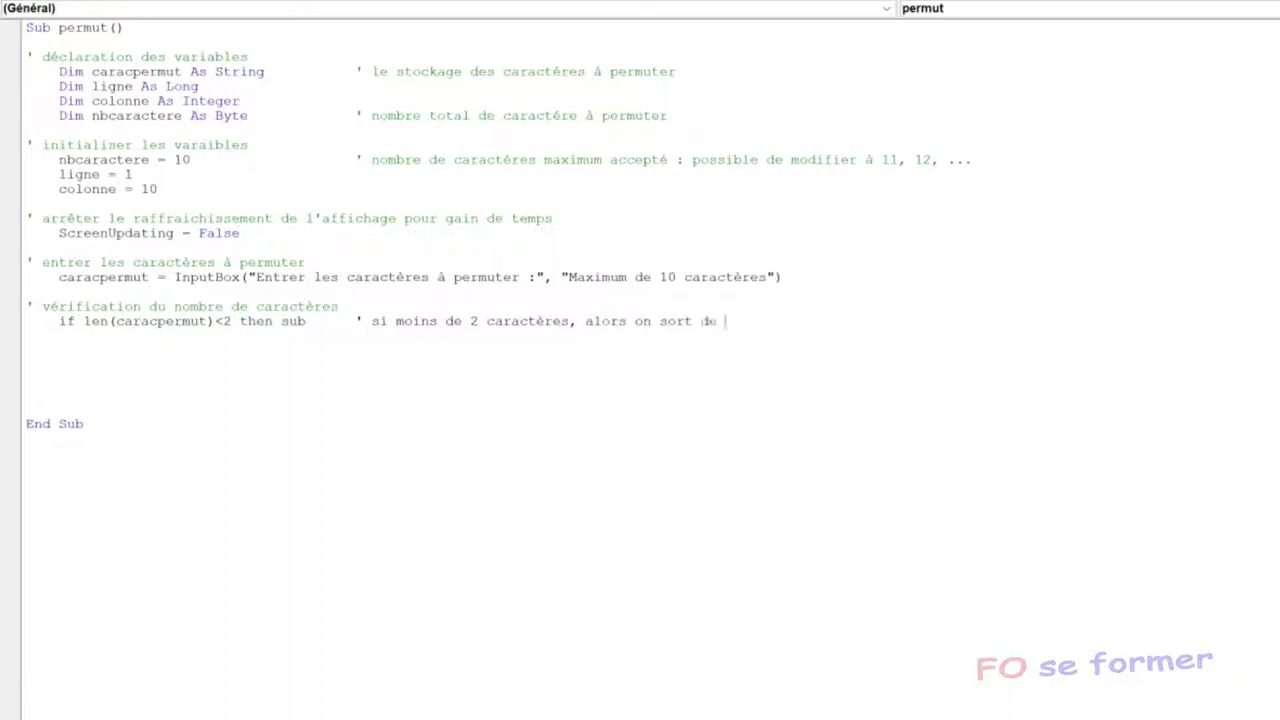
pyautogui.write('la r')
pyautogui.write('outine')
# Step: Dismiss the compile error and insert 'exit' so the line reads If Len(caracpermut) < 2 Then Exit Sub
pyautogui.press('Return')
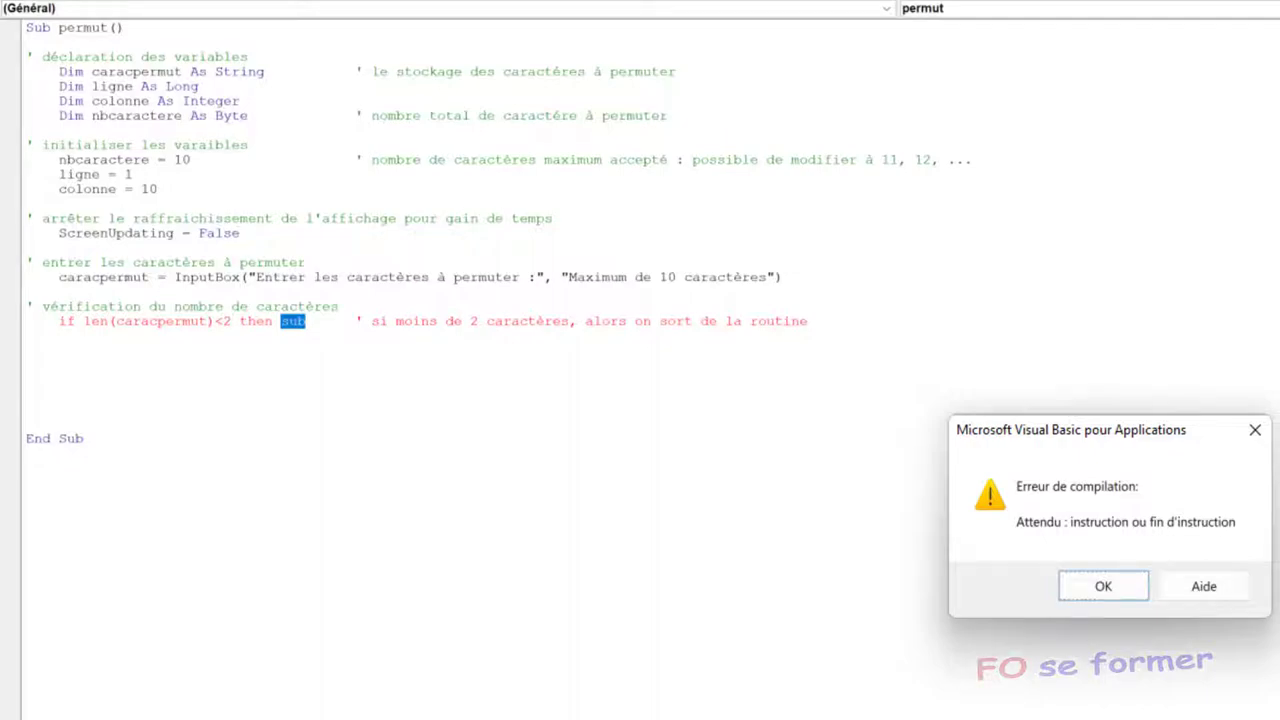
pyautogui.press('Return')
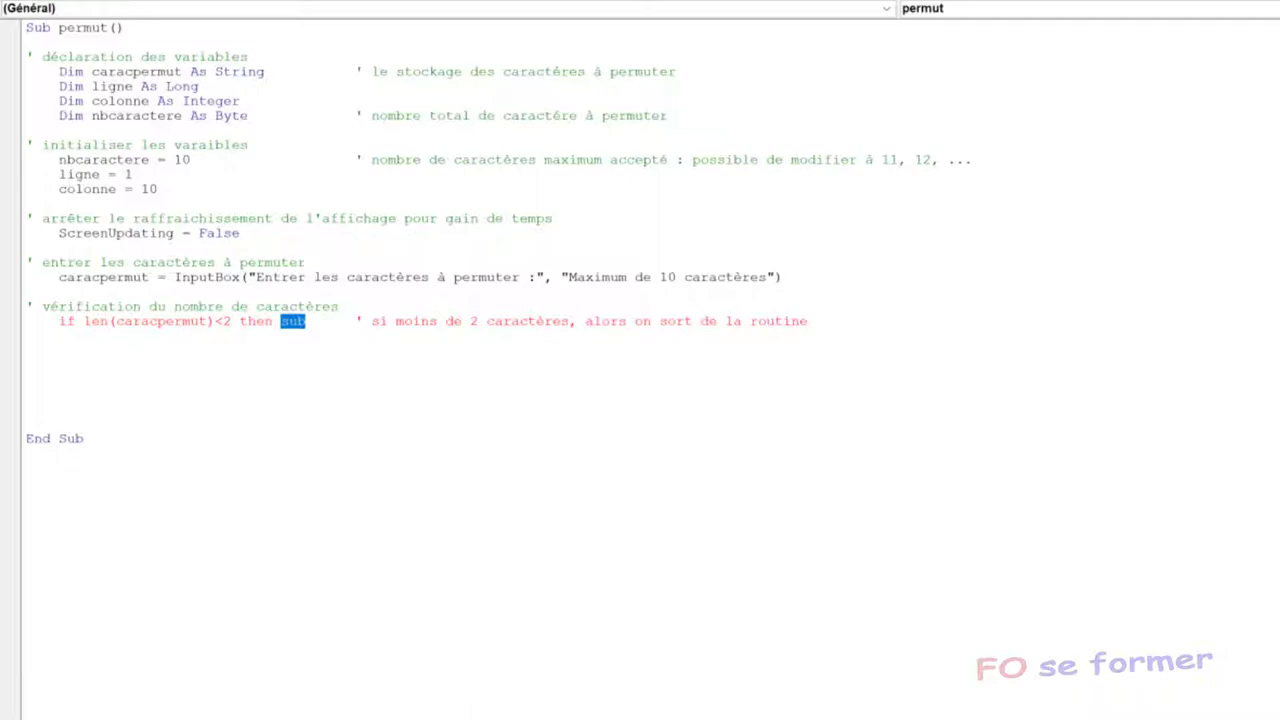
pyautogui.press('Down')
pyautogui.click(273, 321)
pyautogui.write('exit')
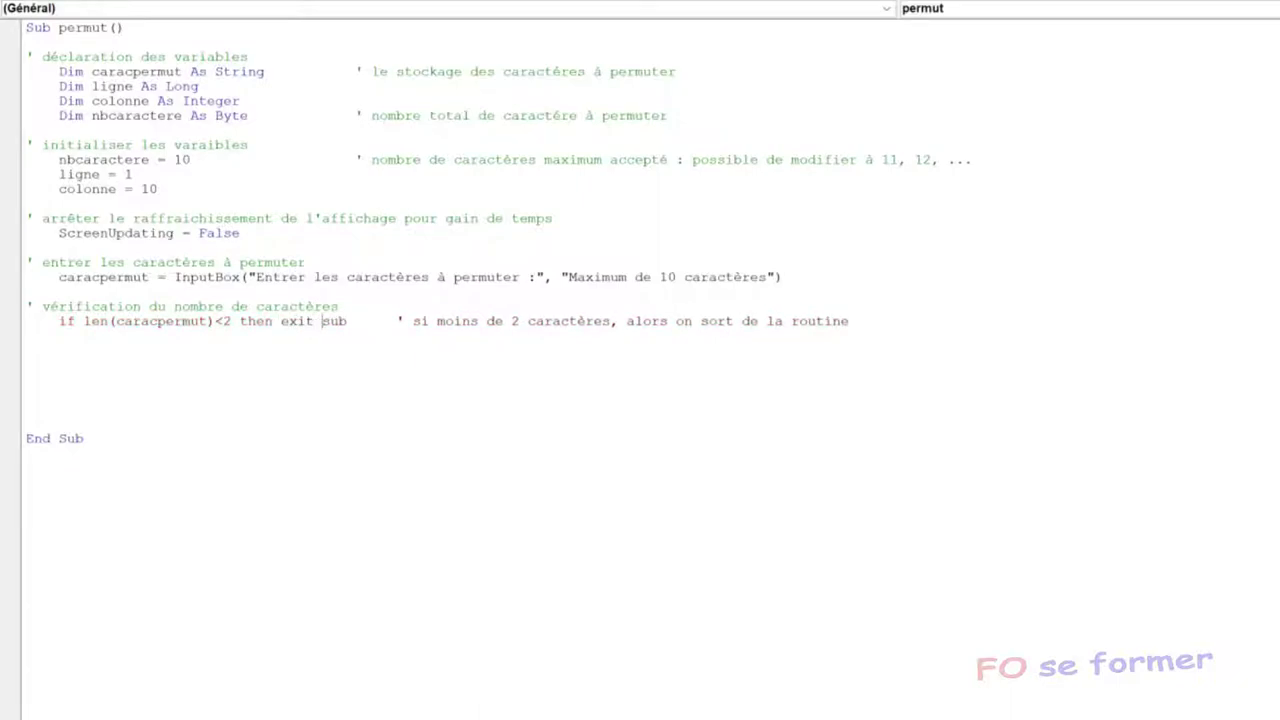
pyautogui.press('Down')
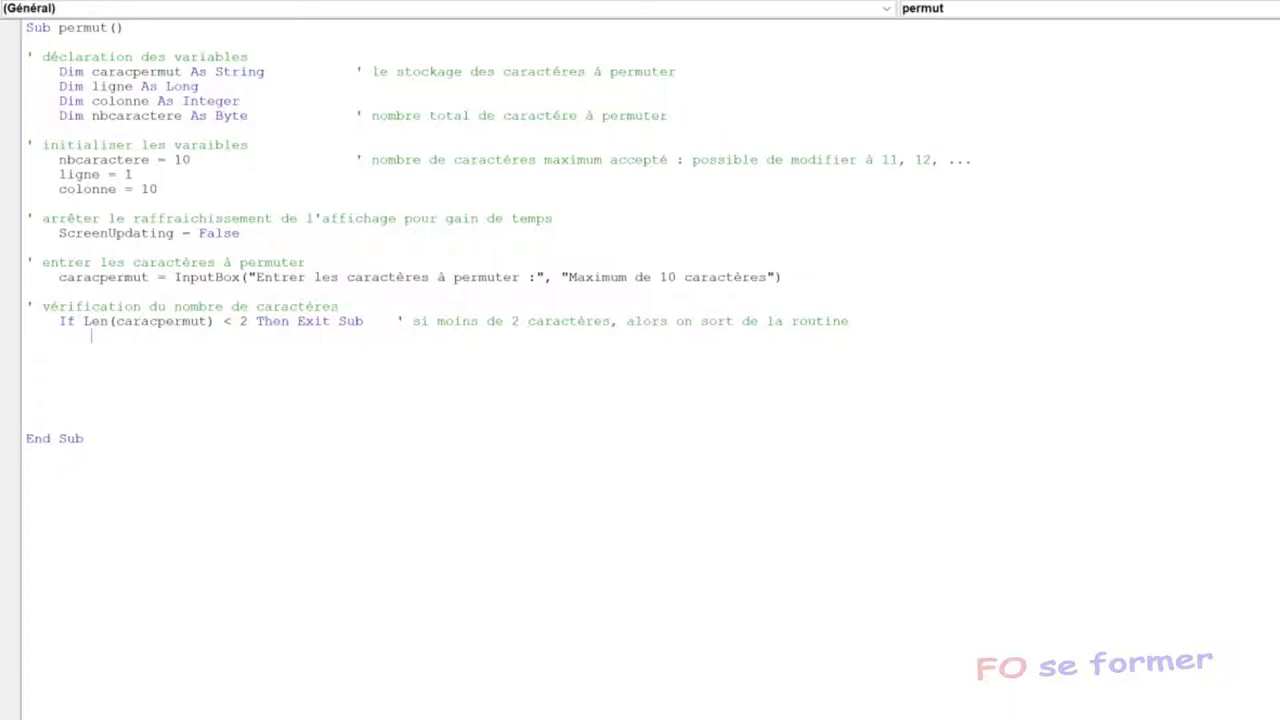
# Step: Add the line 'il len(caracpermut)>nbcaractere then' under the first If and dismiss the compile error
pyautogui.write('il l')
pyautogui.write('en(car')
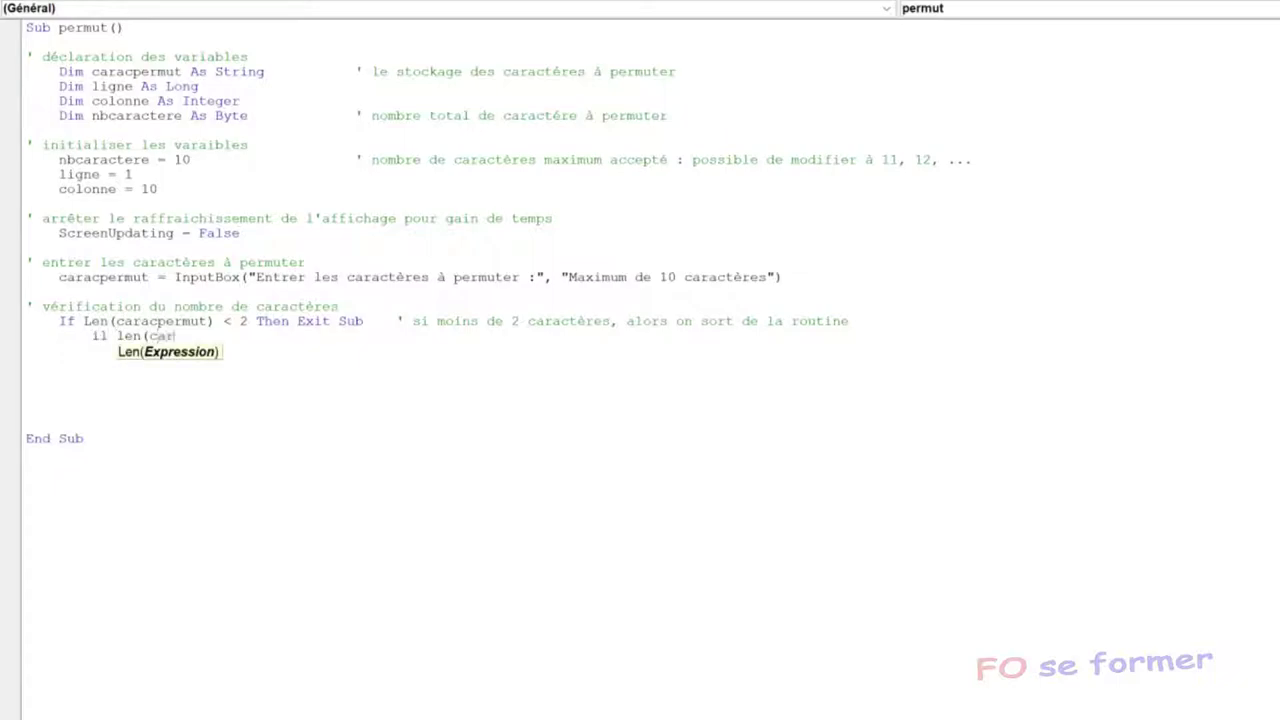
pyautogui.write('acpermut')
pyautogui.write(')')
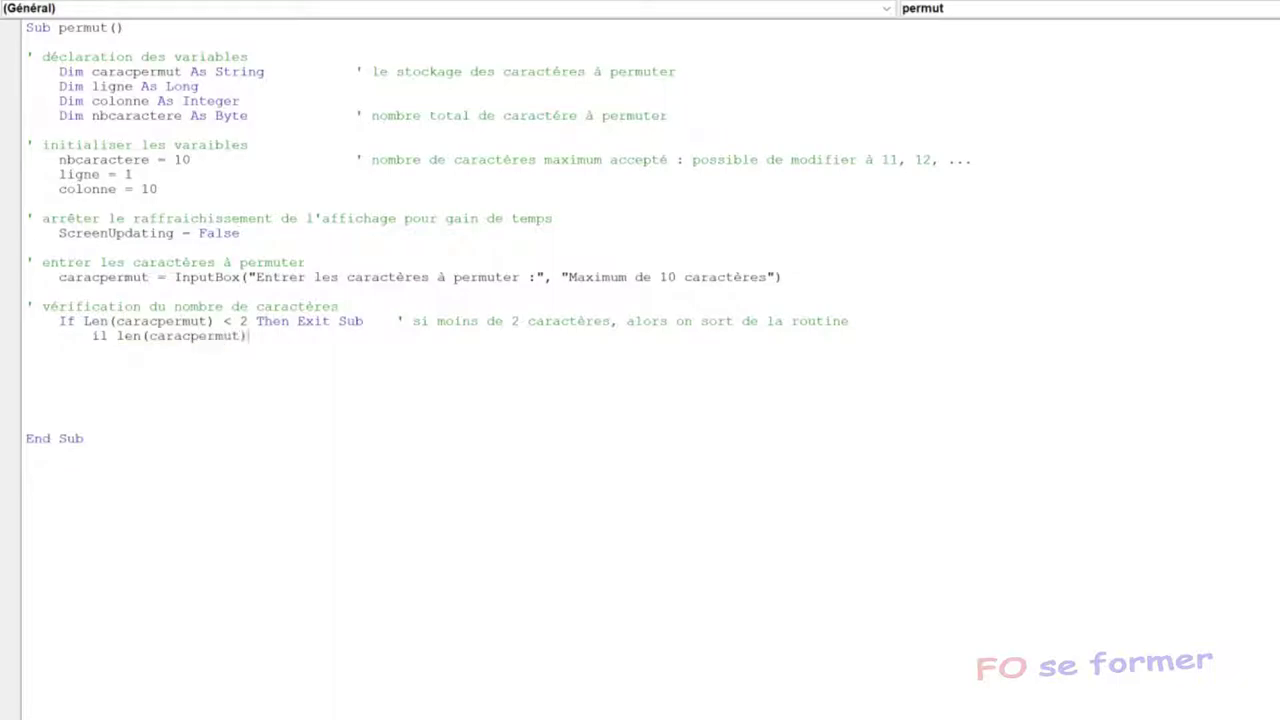
pyautogui.write('>')
pyautogui.write('nbc')
pyautogui.write('ara')
pyautogui.write('ctere')
pyautogui.write('then')
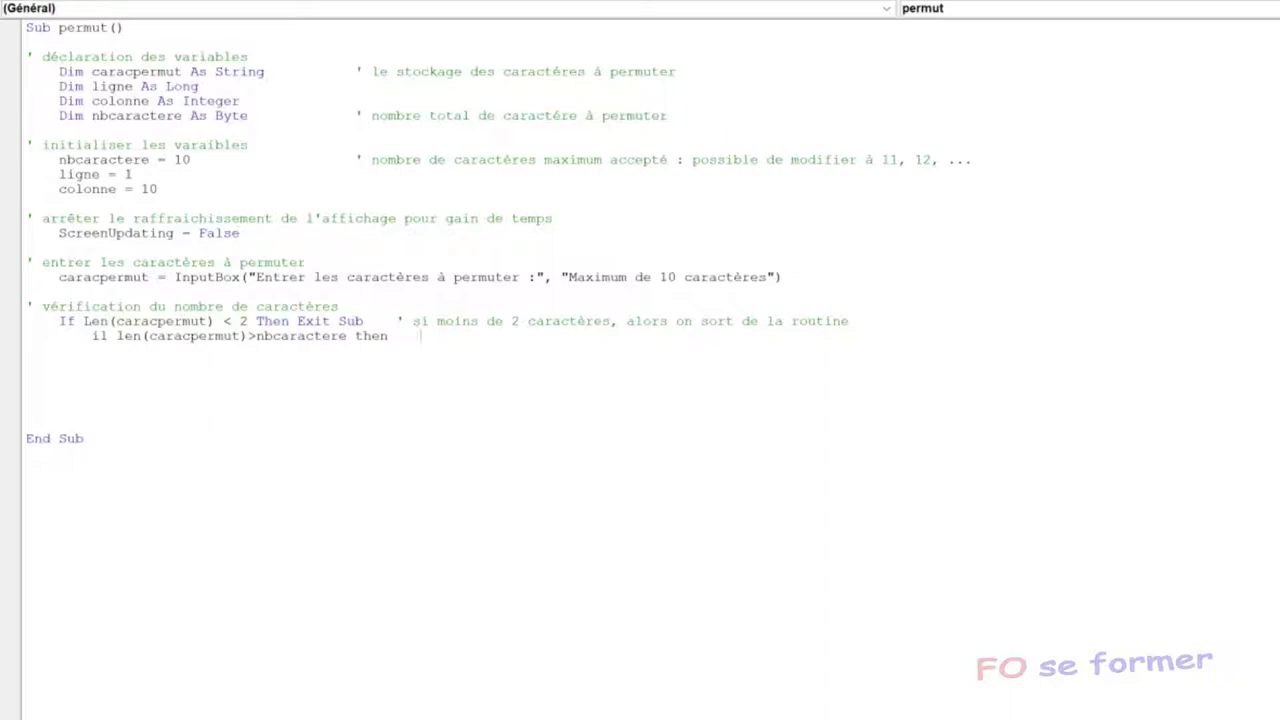
pyautogui.press('Down')
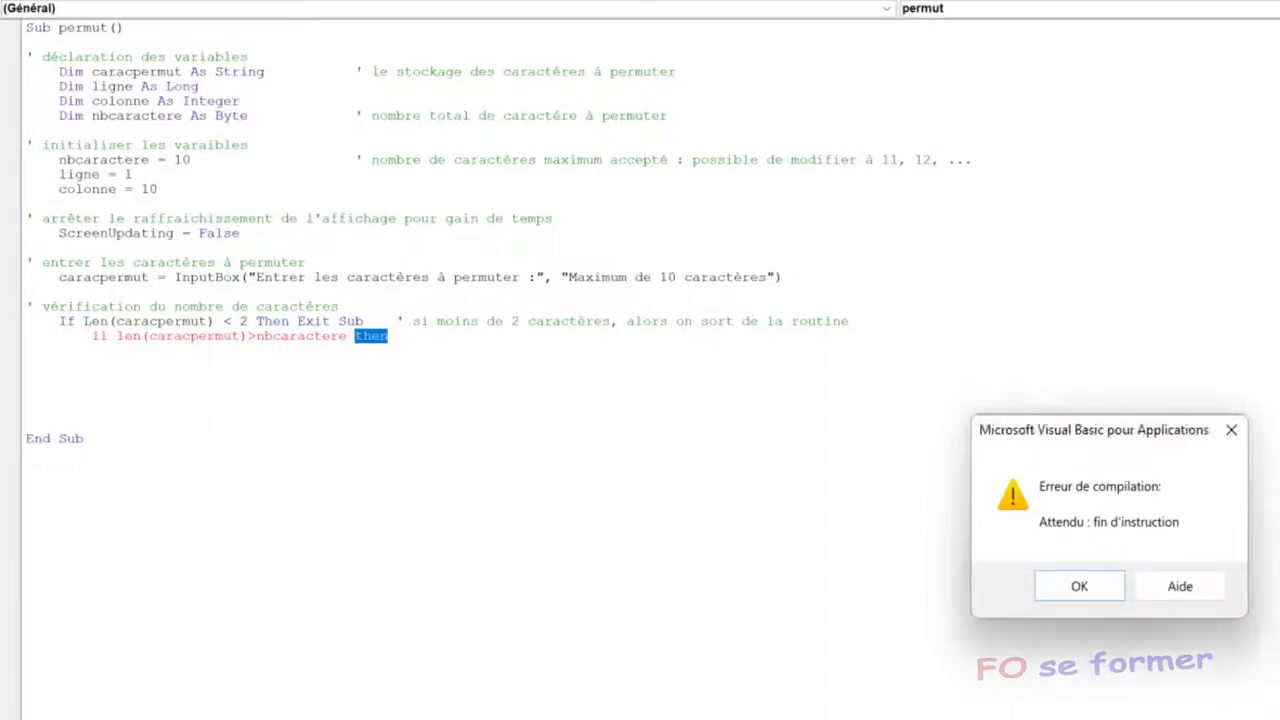
pyautogui.press('Return')
pyautogui.click(372, 336)
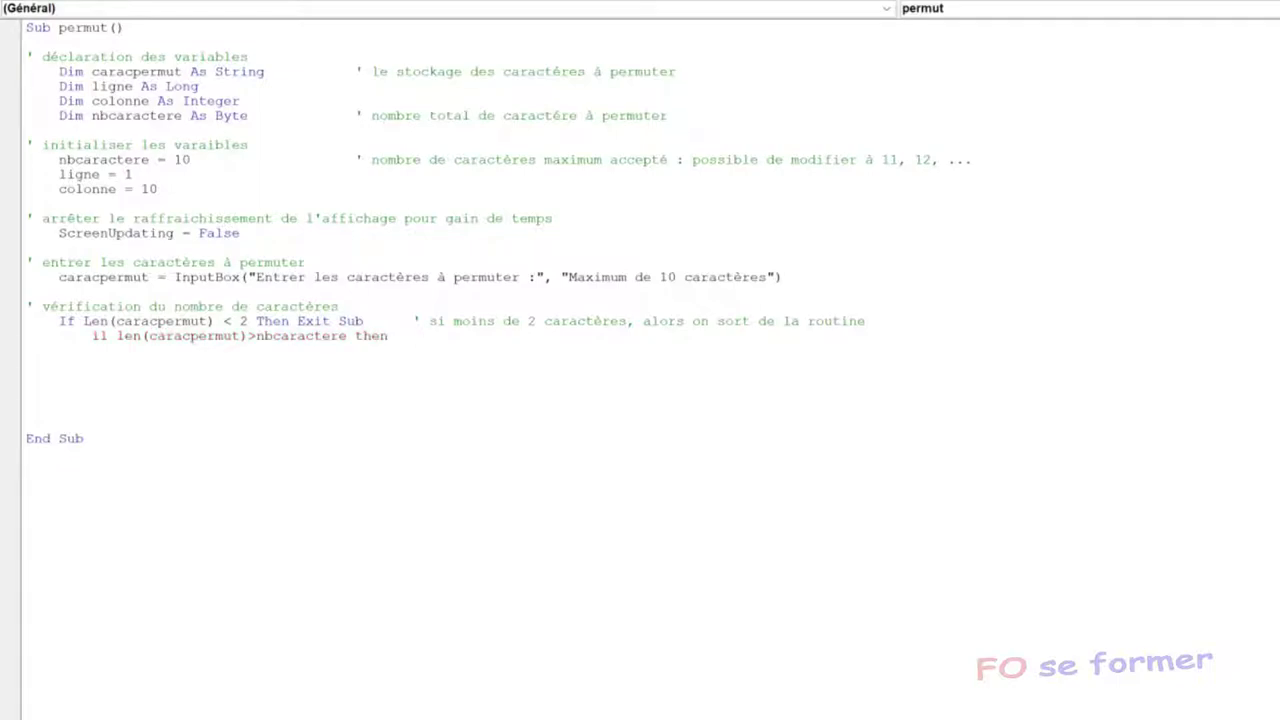
# Step: Append the comment ' si plus de 10 caractères, alors message d'erreur' and dismiss the compile error
pyautogui.write("'")
pyautogui.write(' s')
pyautogui.write('i')
pyautogui.press('BackSpace')
pyautogui.press('BackSpace')
pyautogui.press('BackSpace')
pyautogui.press('BackSpace')
pyautogui.write('si p')
pyautogui.write('lus de')
pyautogui.write(' 10 carac')
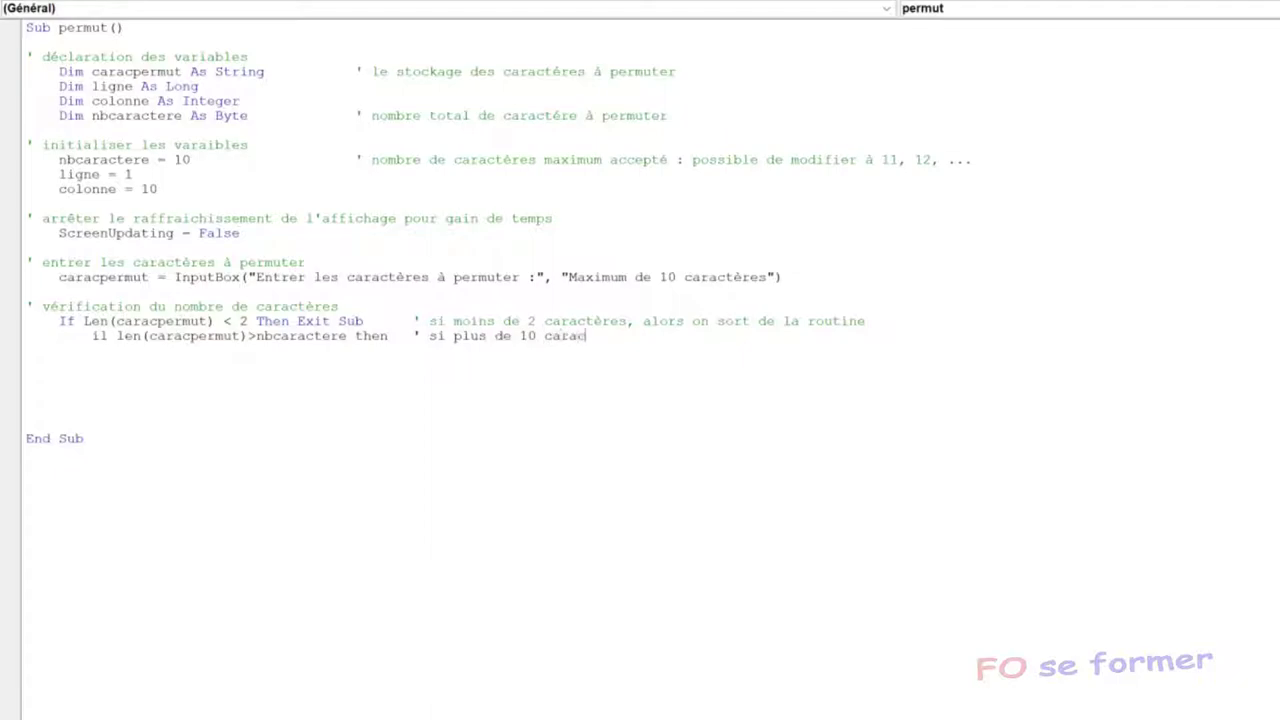
pyautogui.write('t')
pyautogui.write('ères, ')
pyautogui.write('alors me')
pyautogui.write('ssage')
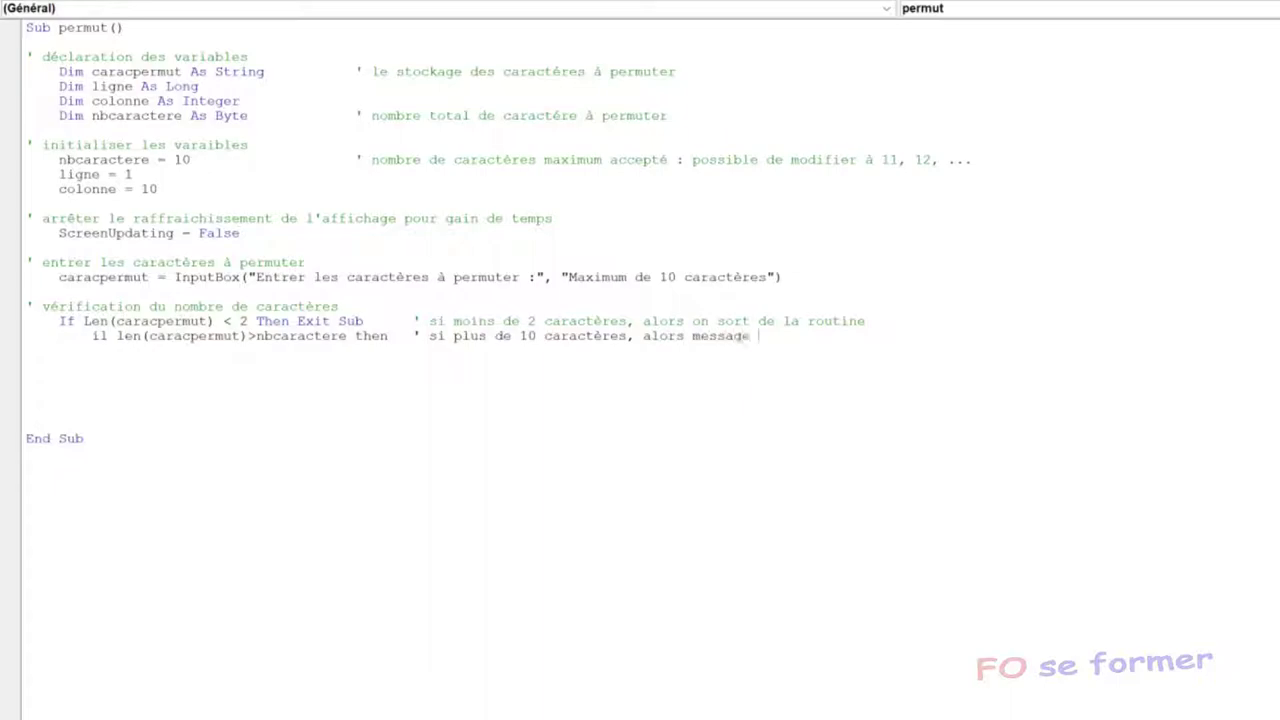
pyautogui.write(" d'erreur")
pyautogui.press('Return')
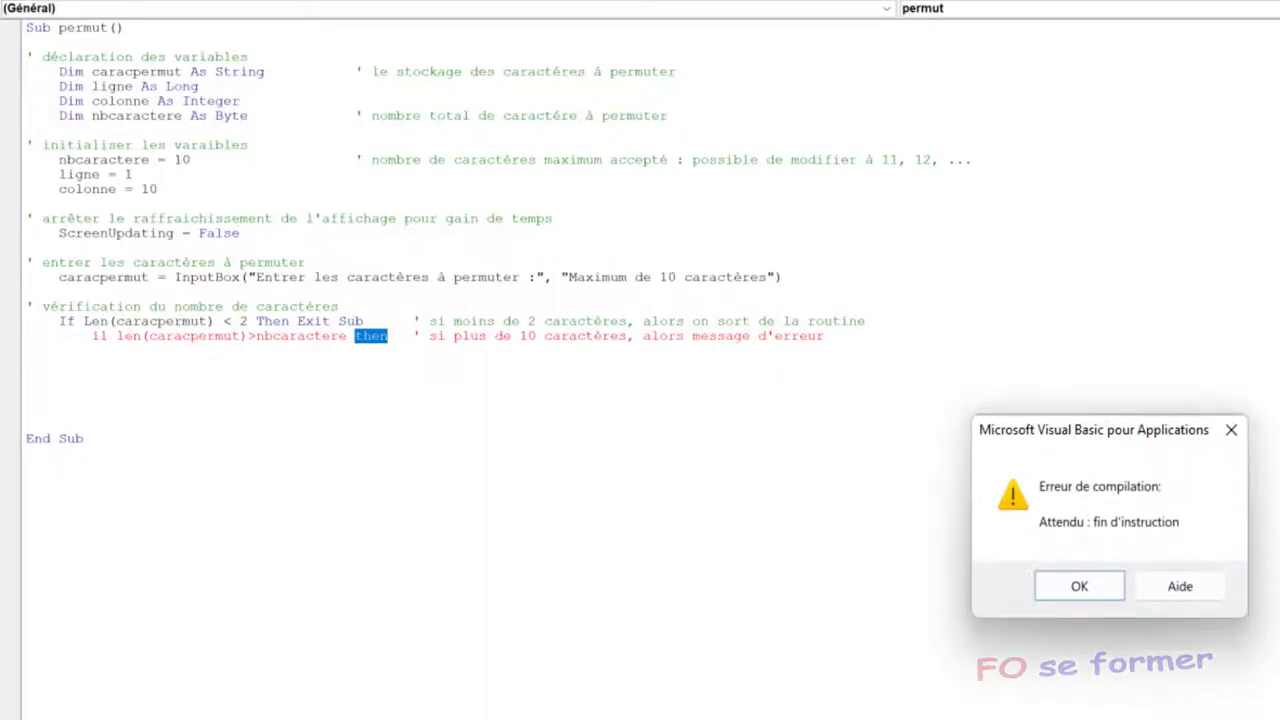
pyautogui.press('Return')
# Step: Indent the blank line below and delete the wrong letter from the misspelled 'il'
pyautogui.click(26, 350)
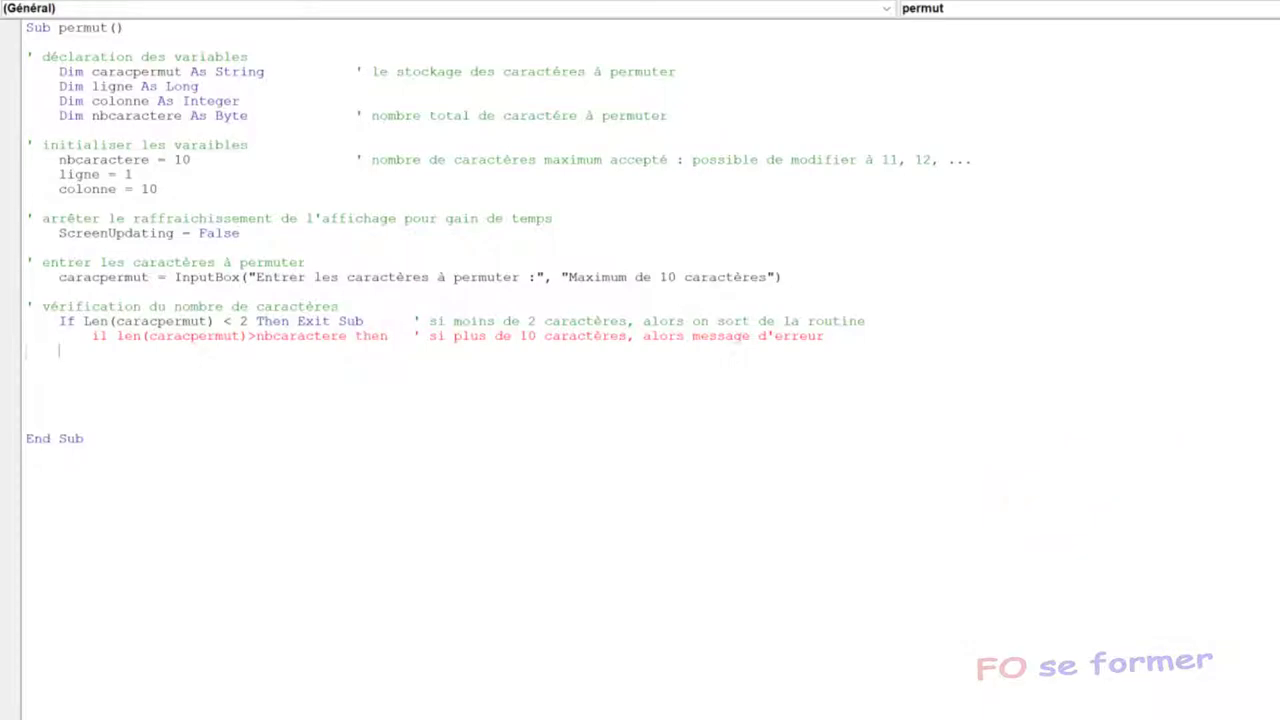
pyautogui.press('Tab')
pyautogui.press('Tab')
pyautogui.hotkey('shift', 'Up')
pyautogui.click(108, 336)
pyautogui.press('BackSpace')
# Step: Correct 'il' to If, then type MsgBox "Trop de permutation, maximum 10 caractères" on the next line
pyautogui.write('f')
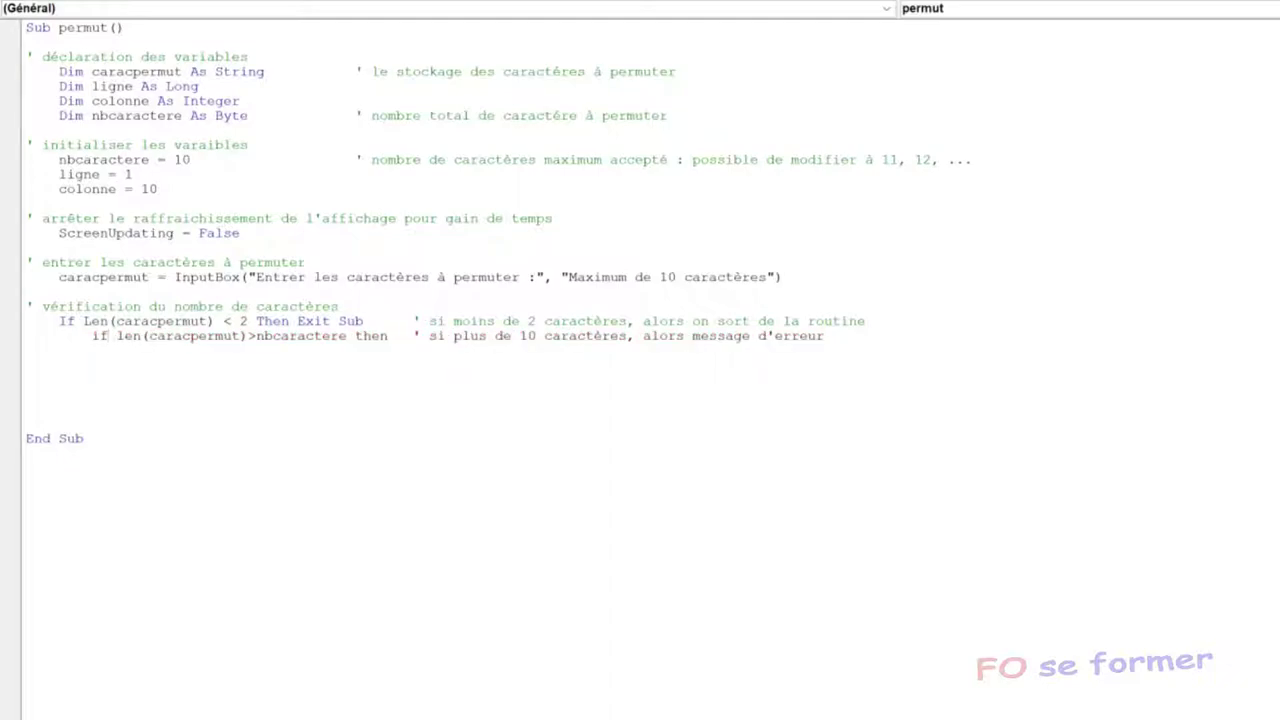
pyautogui.press('Down')
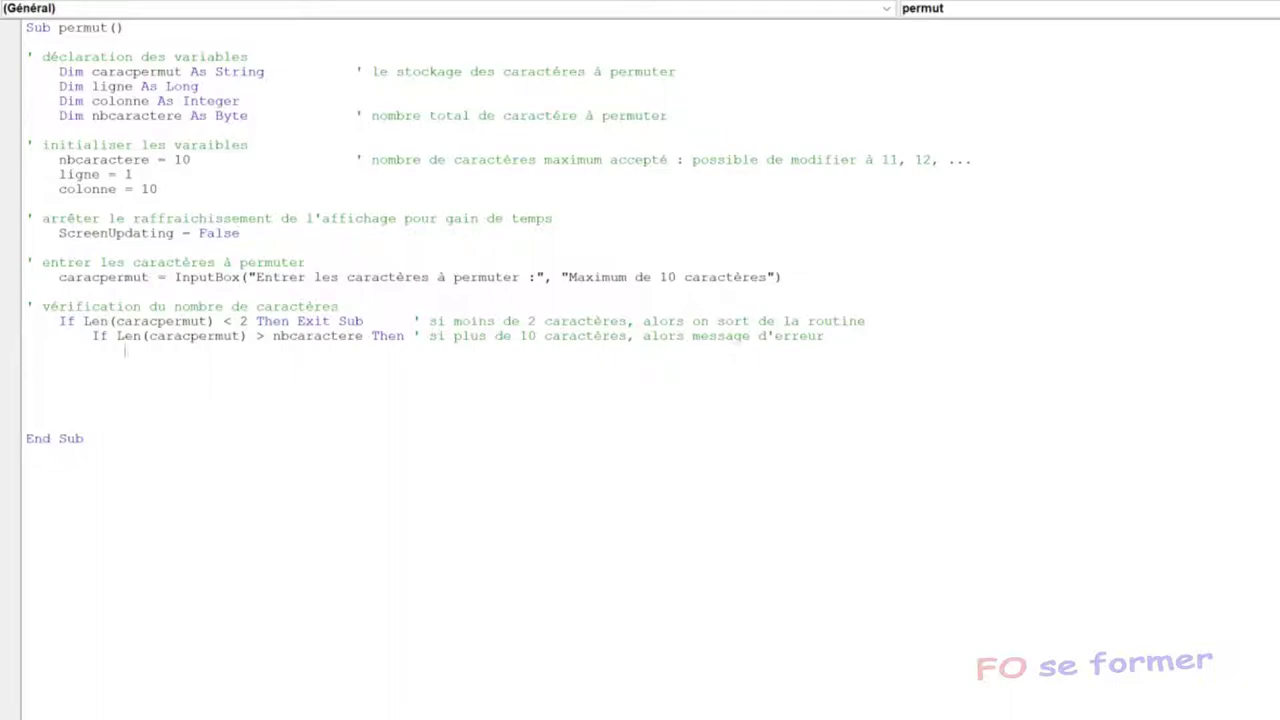
pyautogui.write('ms')
pyautogui.write('gbox')
pyautogui.write('"')
pyautogui.write('Trop de pe')
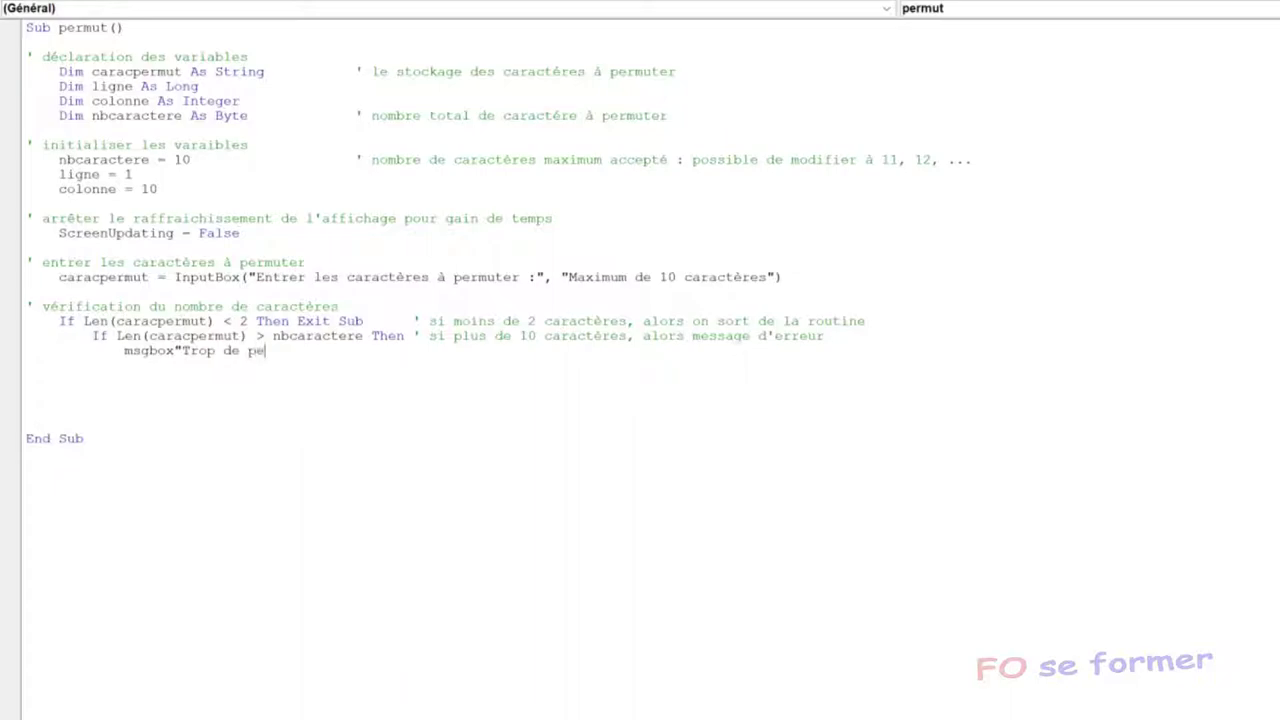
pyautogui.write('rmutation ')
pyautogui.write(', maxim')
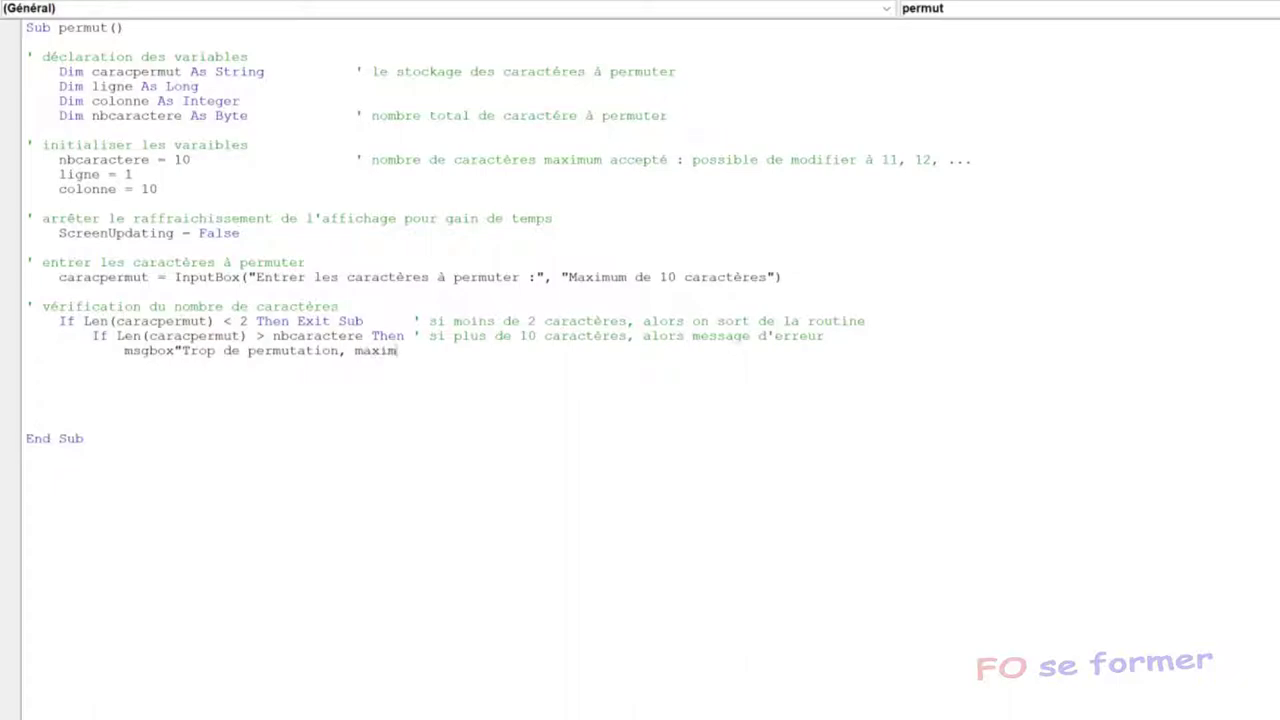
pyautogui.write('um 10')
pyautogui.write(' caran')
pyautogui.press('BackSpace')
pyautogui.write('ctères')
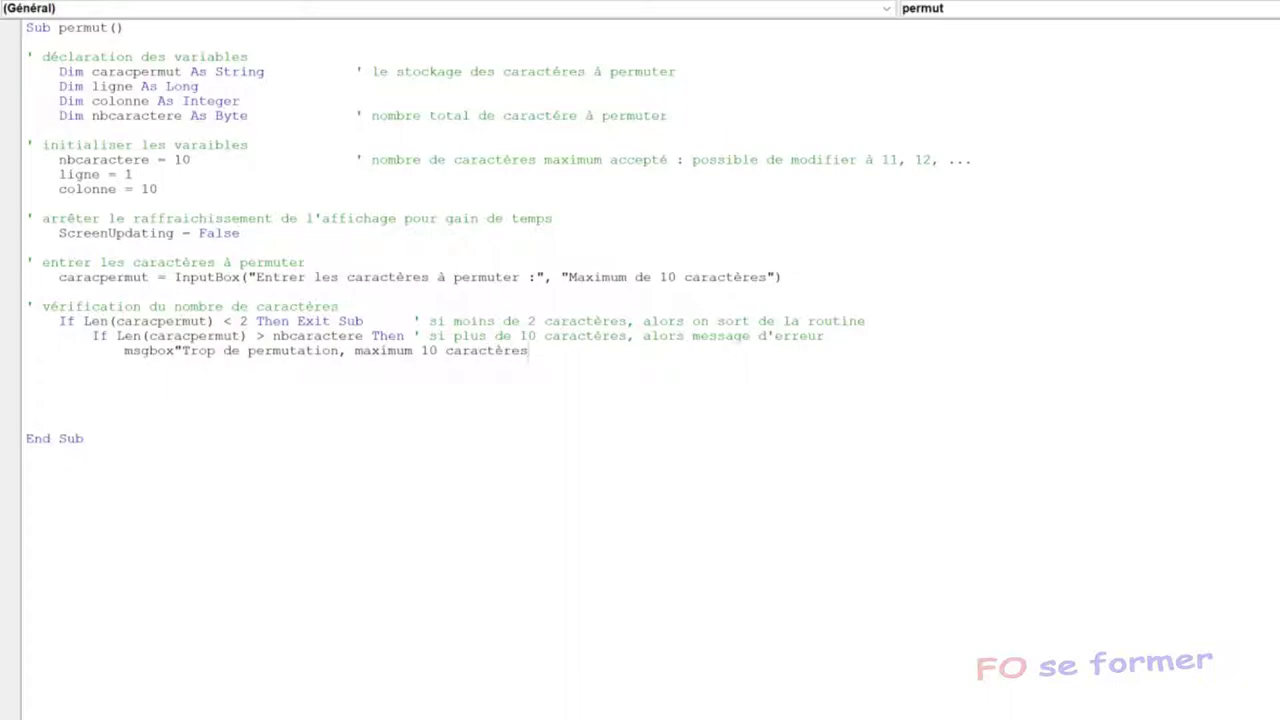
pyautogui.write('"')
pyautogui.write(',')
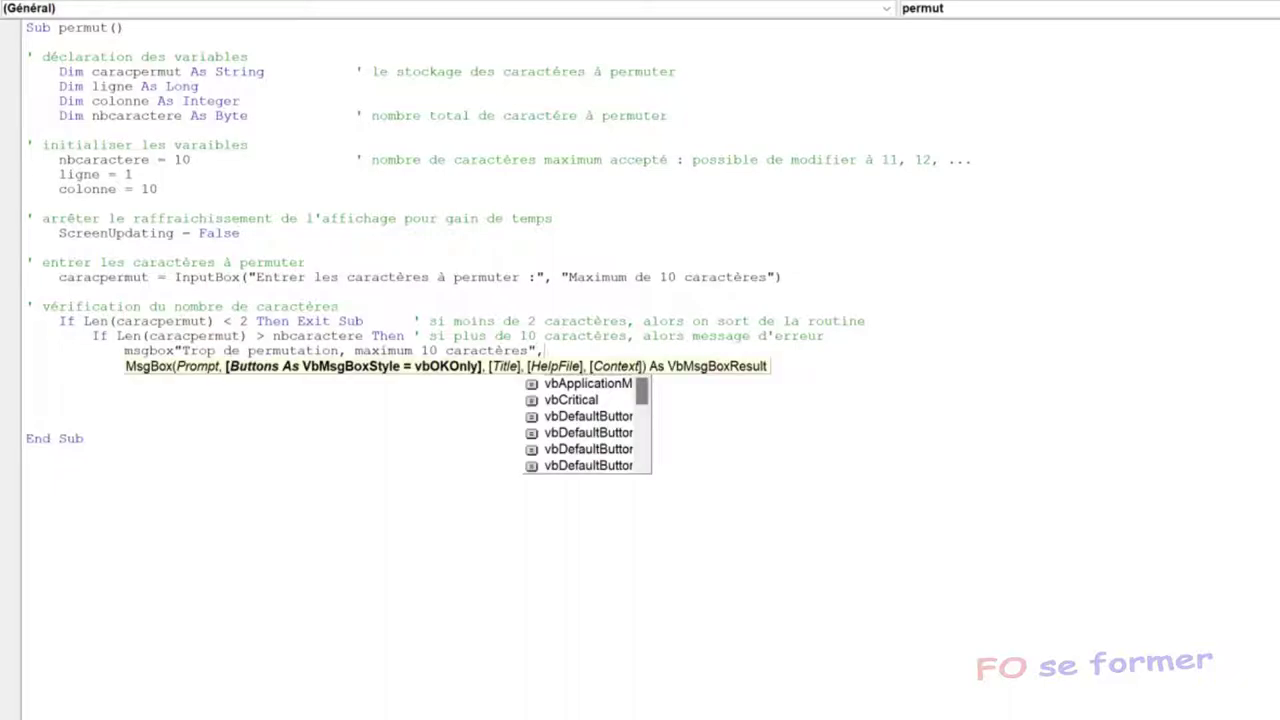
# Step: Give the MsgBox the vbInformation style and add the title "Attention"
pyautogui.scroll(-1, 587, 424)
pyautogui.scroll(-2, 587, 424)
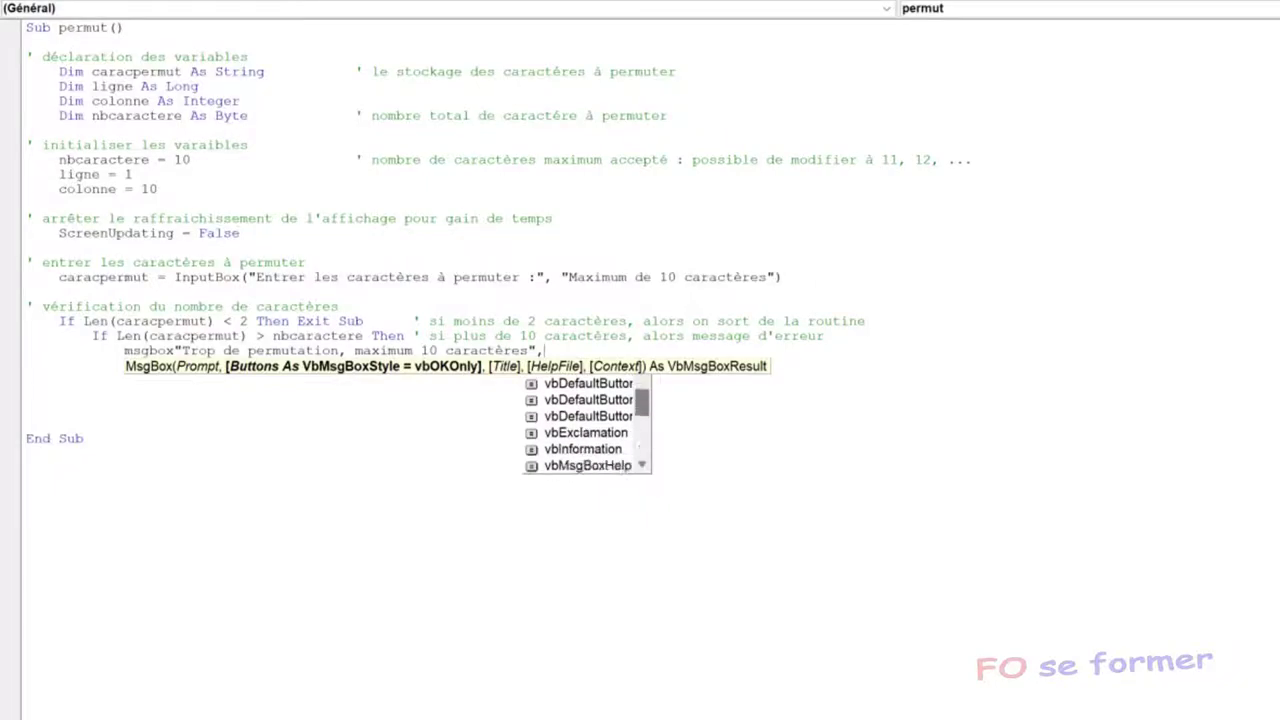
pyautogui.click(583, 449)
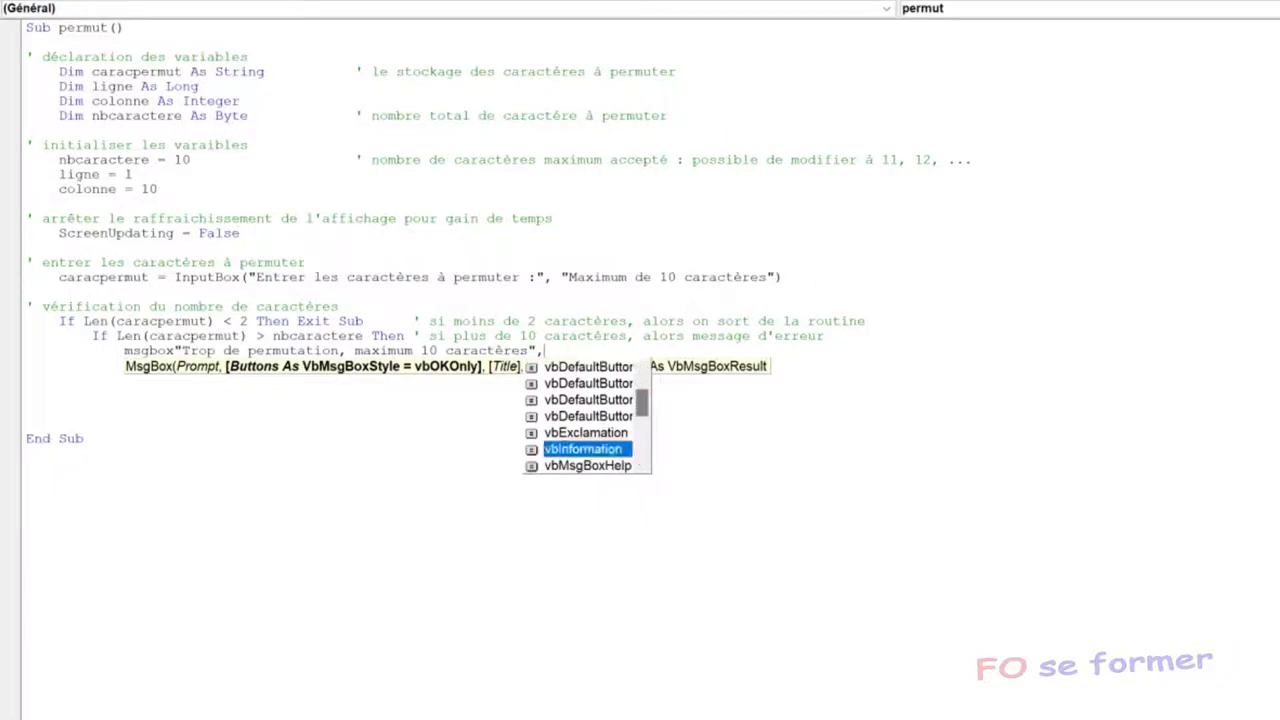
pyautogui.press('Tab')
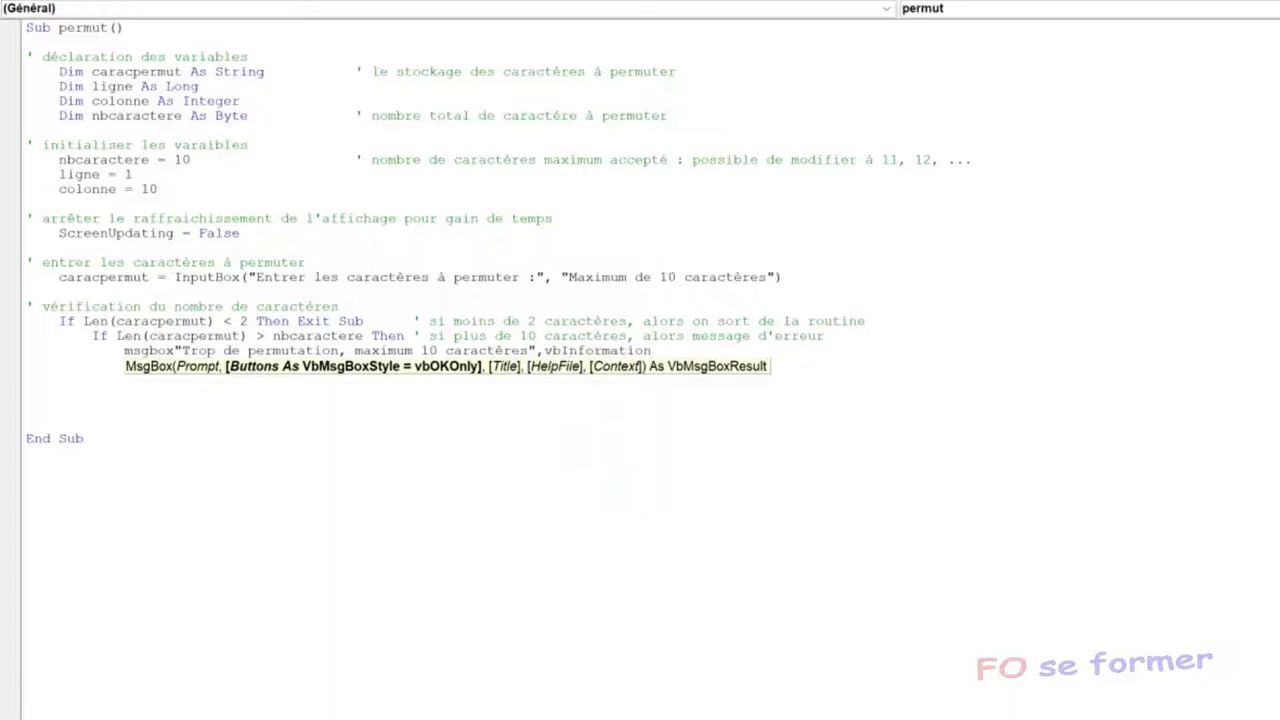
pyautogui.press('Escape')
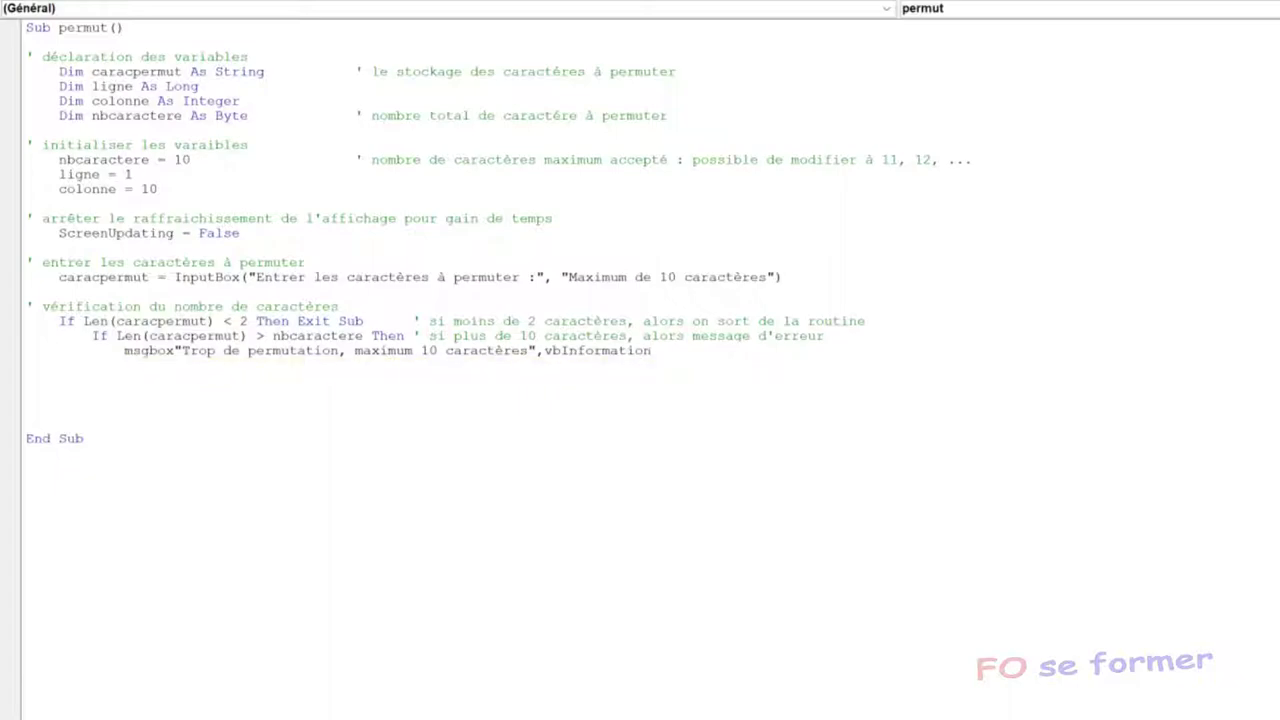
pyautogui.press('Down')
pyautogui.press('Up')
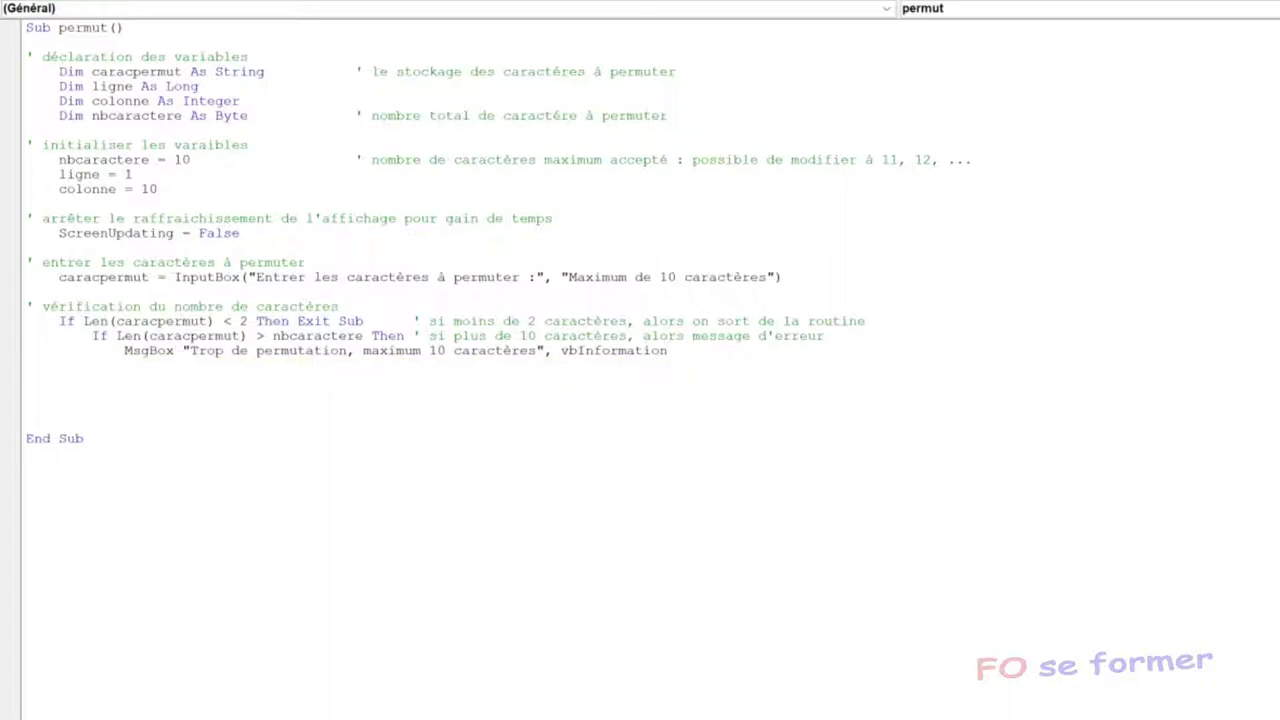
pyautogui.write(', ')
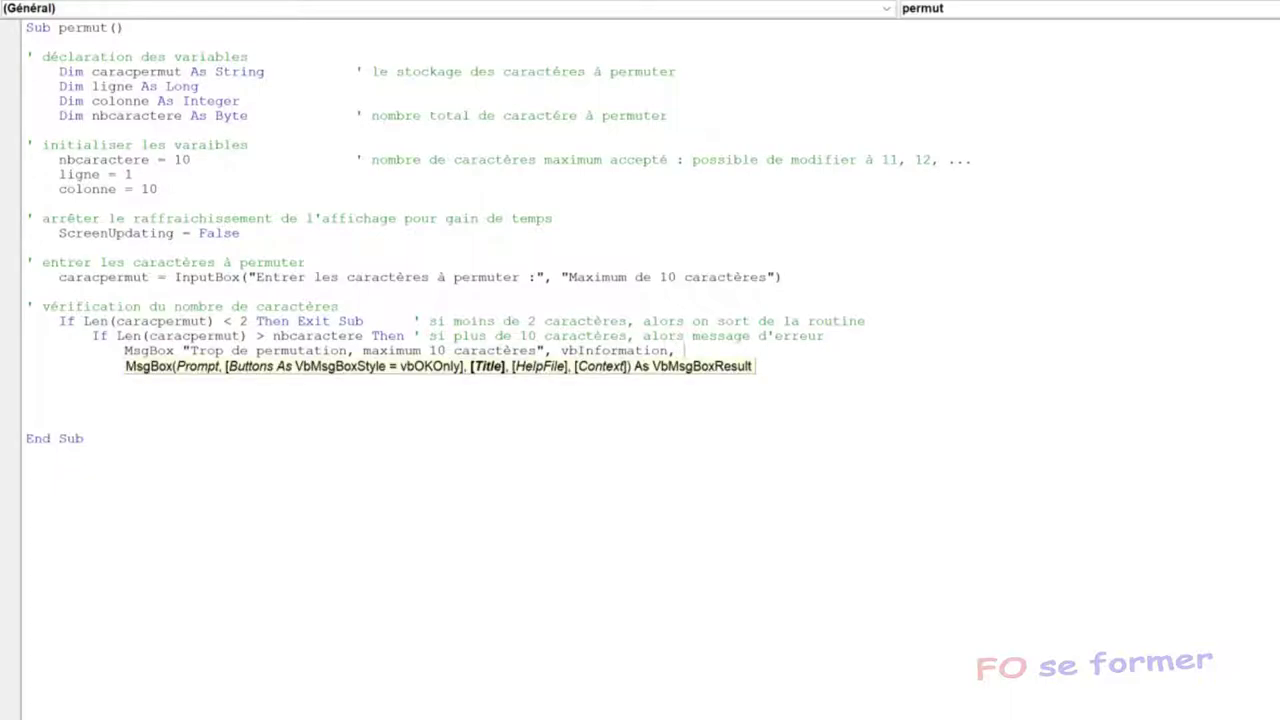
pyautogui.write('"Att')
pyautogui.write('ention')
pyautogui.write('"')
# Step: Add Exit Sub on a new line under the MsgBox
pyautogui.press('Return')
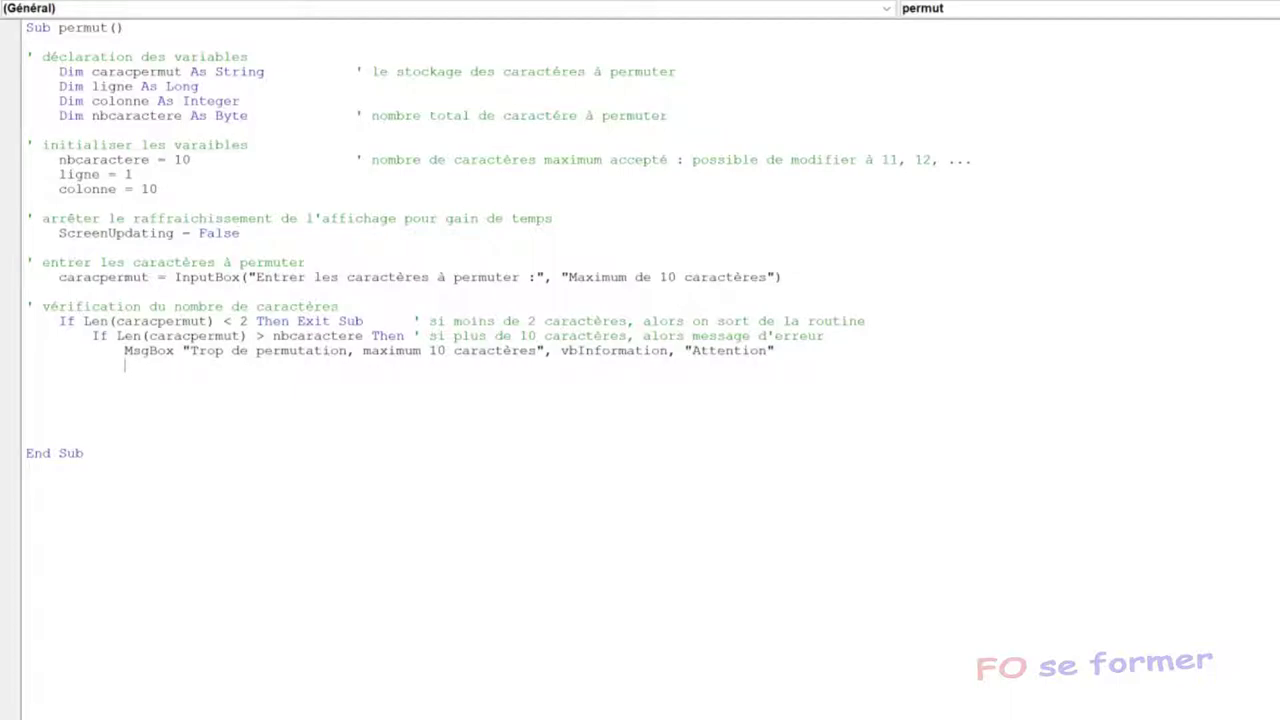
pyautogui.press('BackSpace')
pyautogui.write('E')
pyautogui.write('xit')
pyautogui.write(' sub')
pyautogui.press('Left')
pyautogui.press('Left')
pyautogui.press('Tab')
# Step: Start an Else branch with an indented line beneath it
pyautogui.press('Down')
pyautogui.press('Tab')
pyautogui.write('E')
pyautogui.write('lse')
pyautogui.press('Return')
pyautogui.press('Tab')
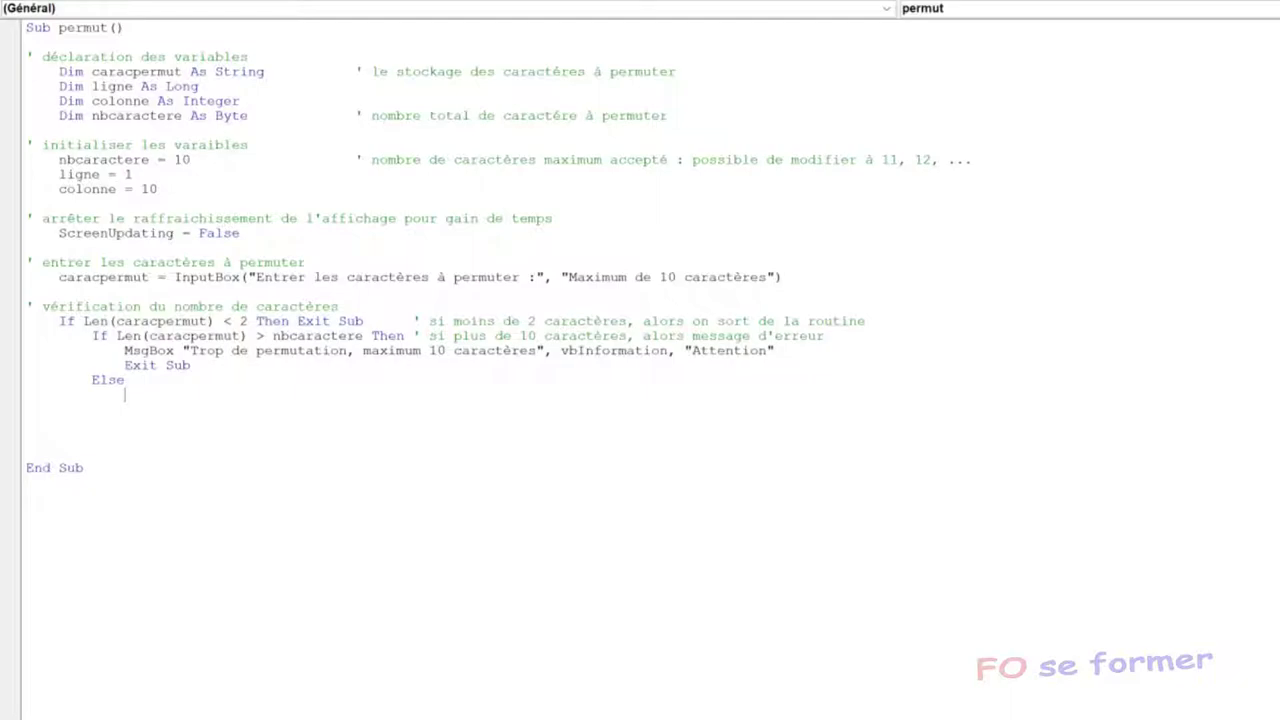
pyautogui.write('activ')
pyautogui.write('e')
# Step: Replace 'active' with Columns(10).Clear, commented ' effacer le contenu de la colonne 10'
pyautogui.press('BackSpace')
pyautogui.press('BackSpace')
pyautogui.press('BackSpace')
pyautogui.press('BackSpace')
pyautogui.press('BackSpace')
pyautogui.press('BackSpace')
pyautogui.write('colu')
pyautogui.write('mn')
pyautogui.write('s')
pyautogui.write('(')
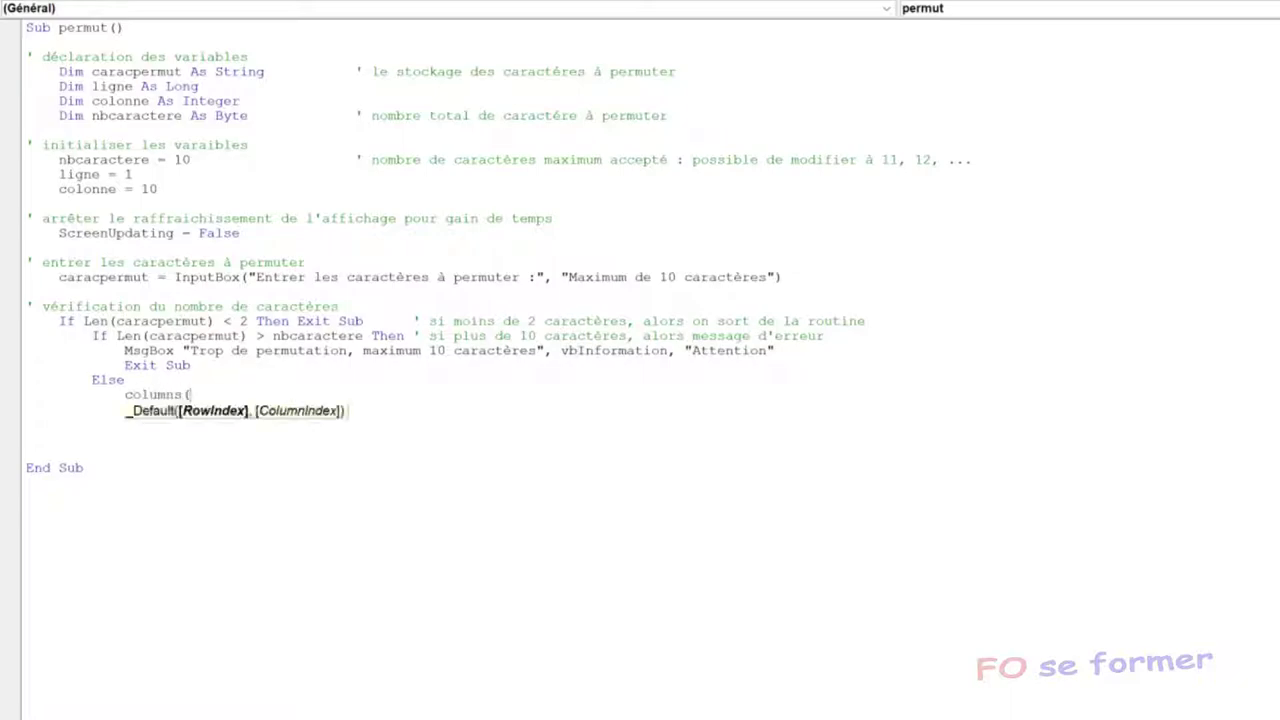
pyautogui.write('1')
pyautogui.write('0')
pyautogui.write(')')
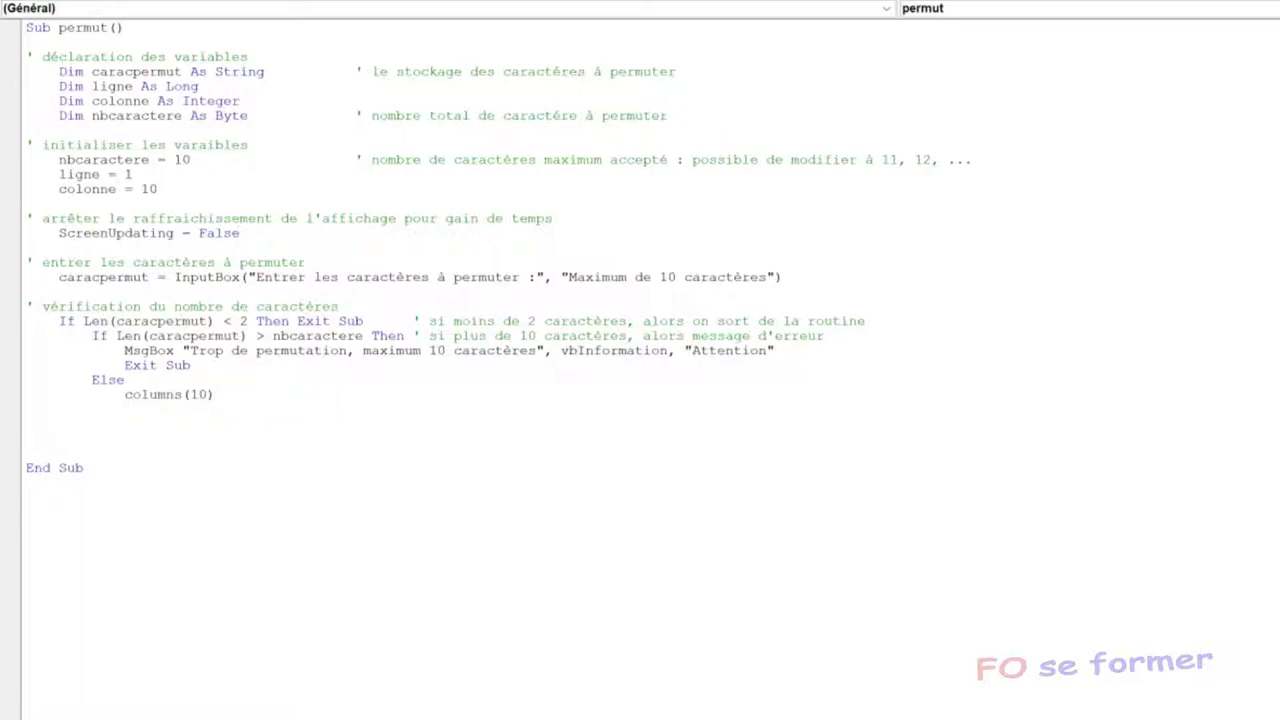
pyautogui.write('.cle')
pyautogui.write('ar')
pyautogui.press('Return')
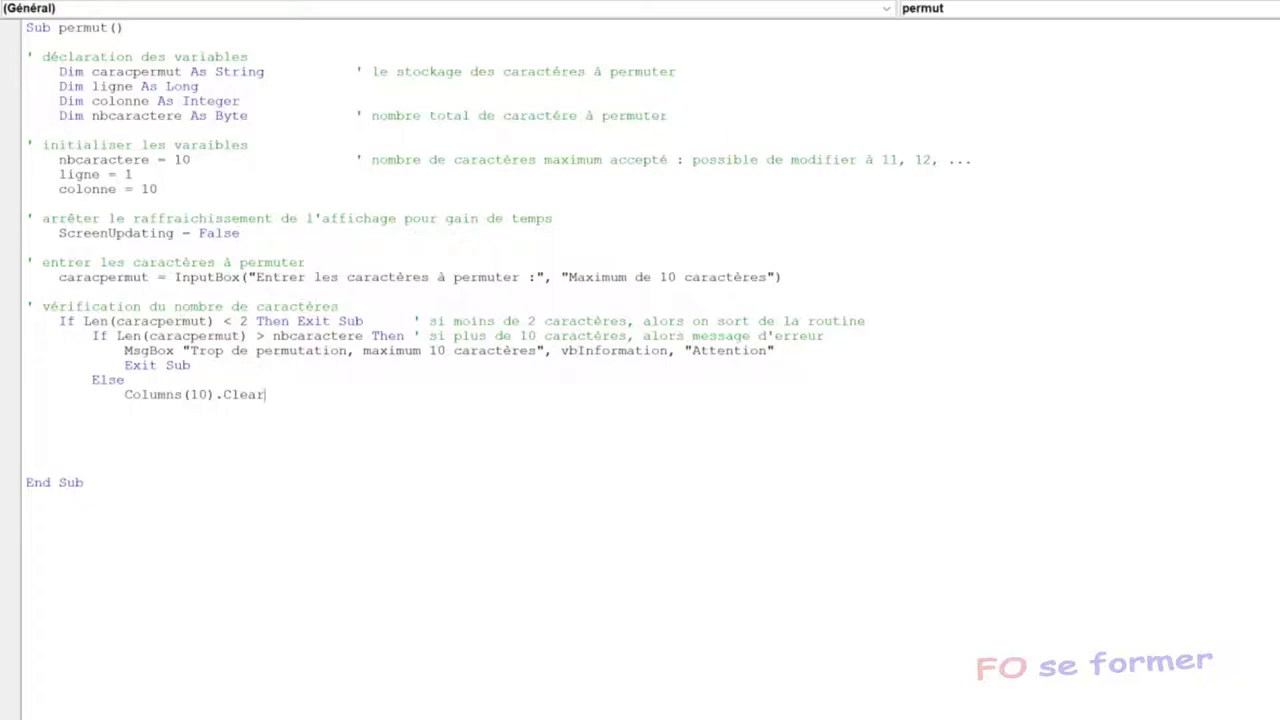
pyautogui.press('Tab')
pyautogui.press('Tab')
pyautogui.press('Tab')
pyautogui.press('Tab')
pyautogui.press('Tab')
pyautogui.write("' ")
pyautogui.write('efface')
pyautogui.write('r le co')
pyautogui.write('ntenu de la')
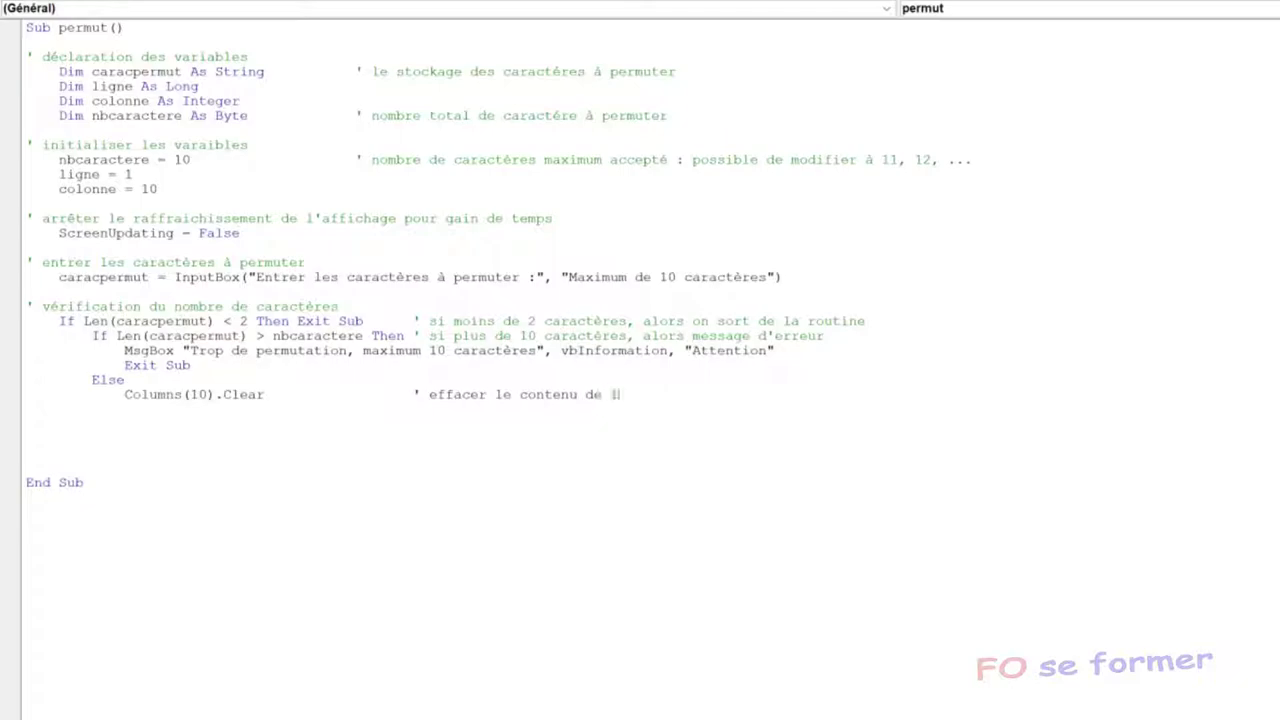
pyautogui.write(' colon')
pyautogui.write('ne 10')
pyautogui.press('Return')
pyautogui.click(26, 497)
# Step: Declare Sub reapermutation(str1 As String, str2 As String, ByRef ligne As Long, ByRef colonne As Integer)
pyautogui.write('sub')
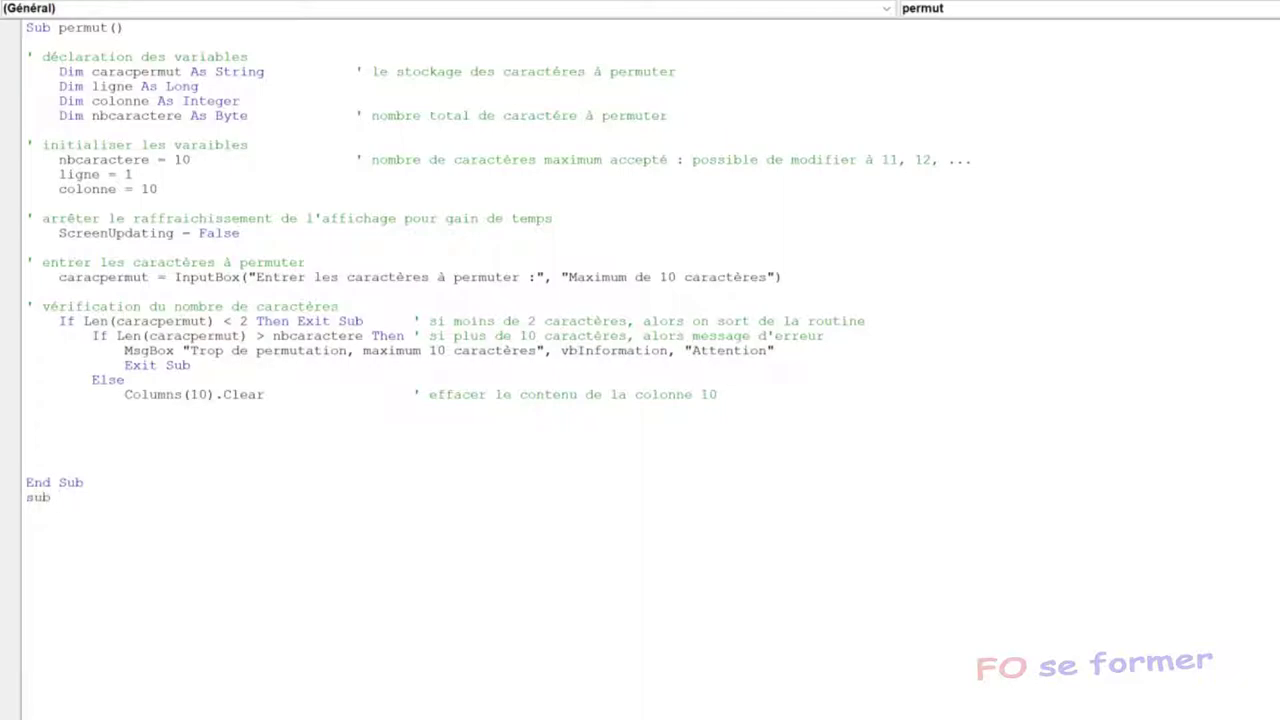
pyautogui.write(' rea')
pyautogui.write('permut')
pyautogui.write('ation')
pyautogui.write('(')
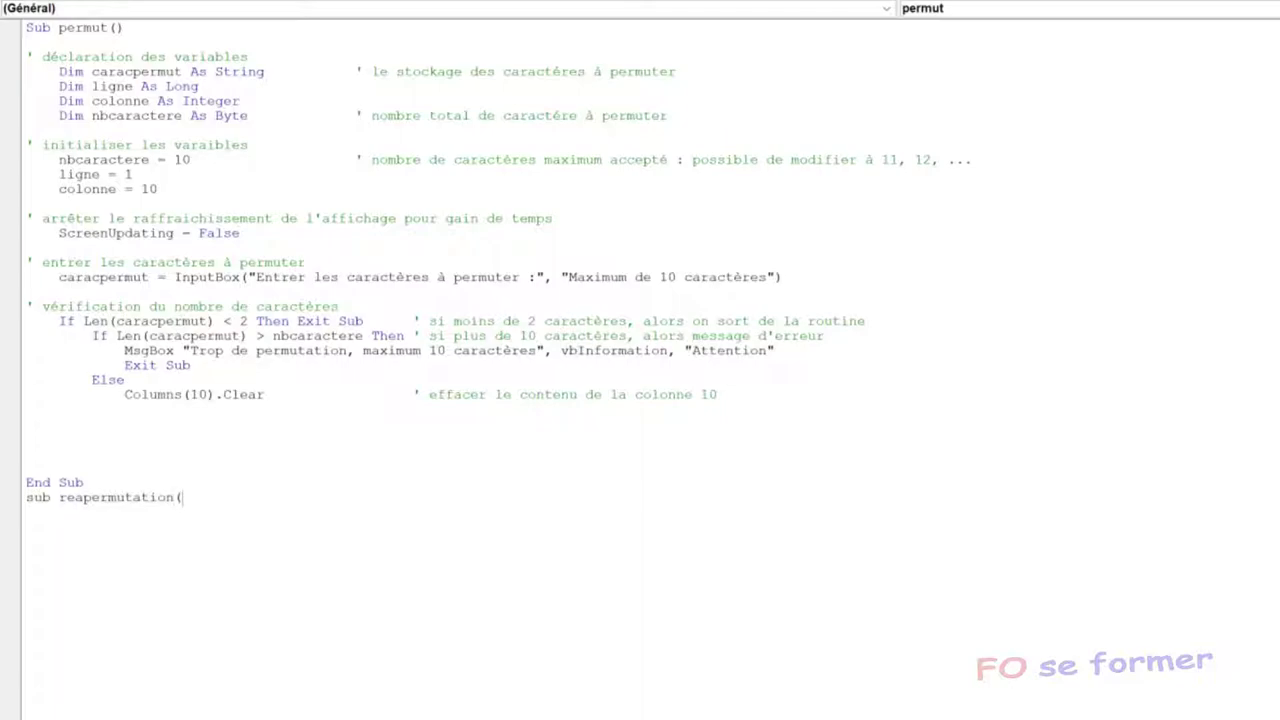
pyautogui.write('str')
pyautogui.write('1')
pyautogui.write(' as string')
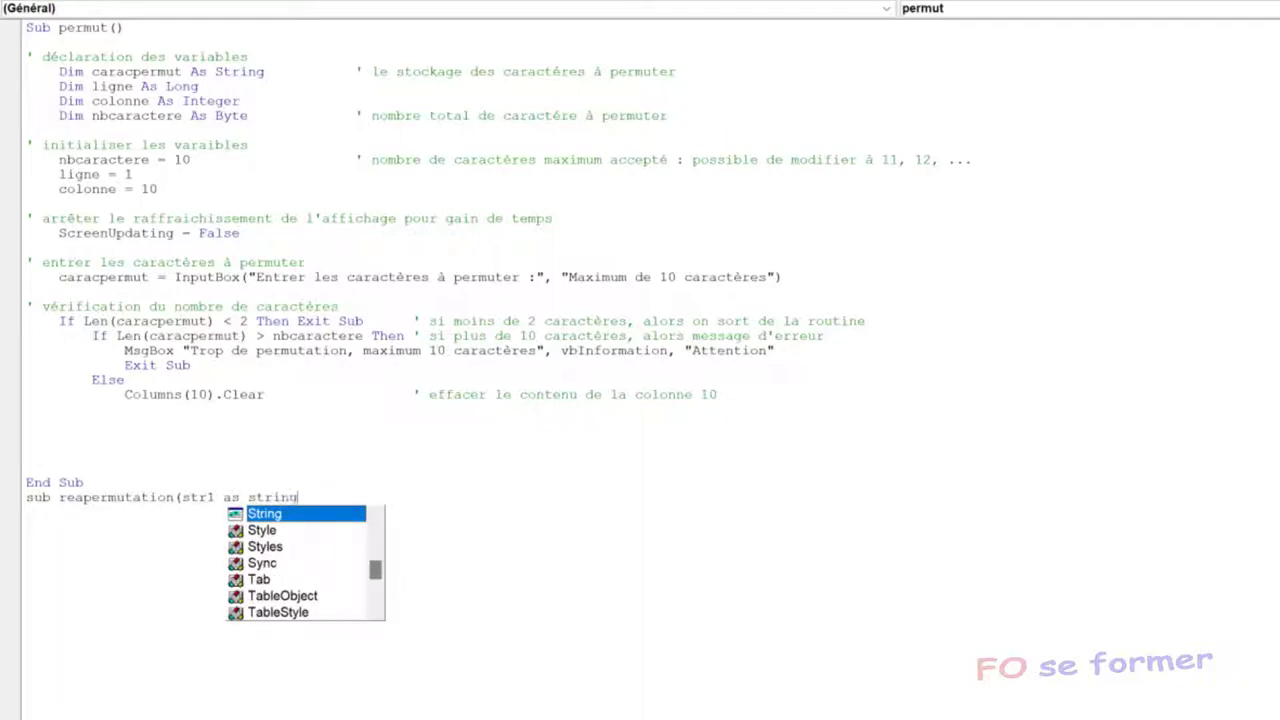
pyautogui.write(',')
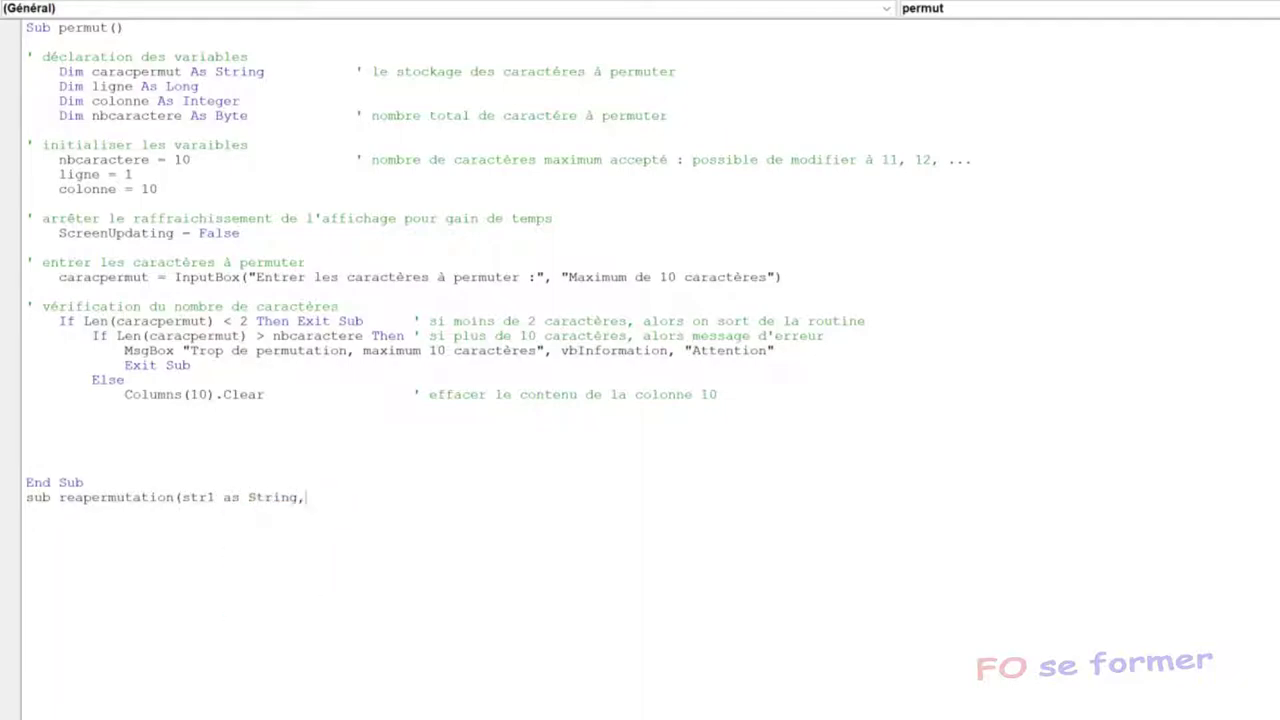
pyautogui.write('str2')
pyautogui.write('as strin')
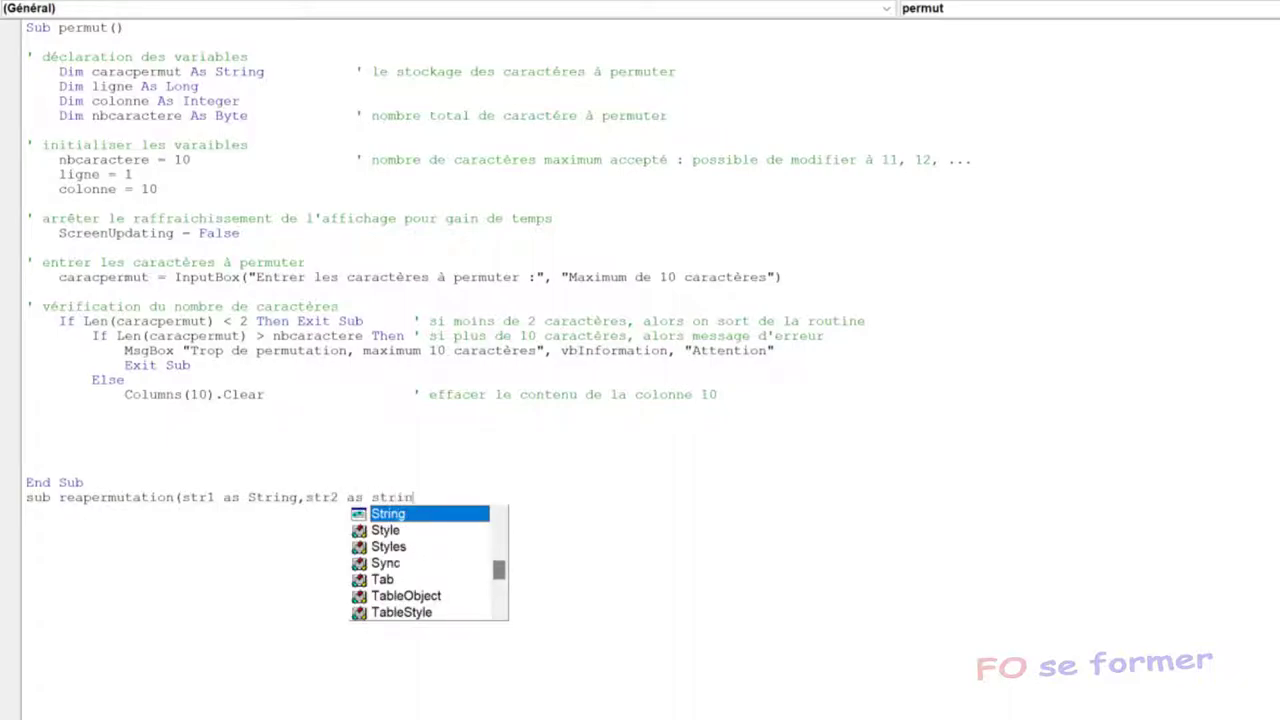
pyautogui.write('g')
pyautogui.write(',')
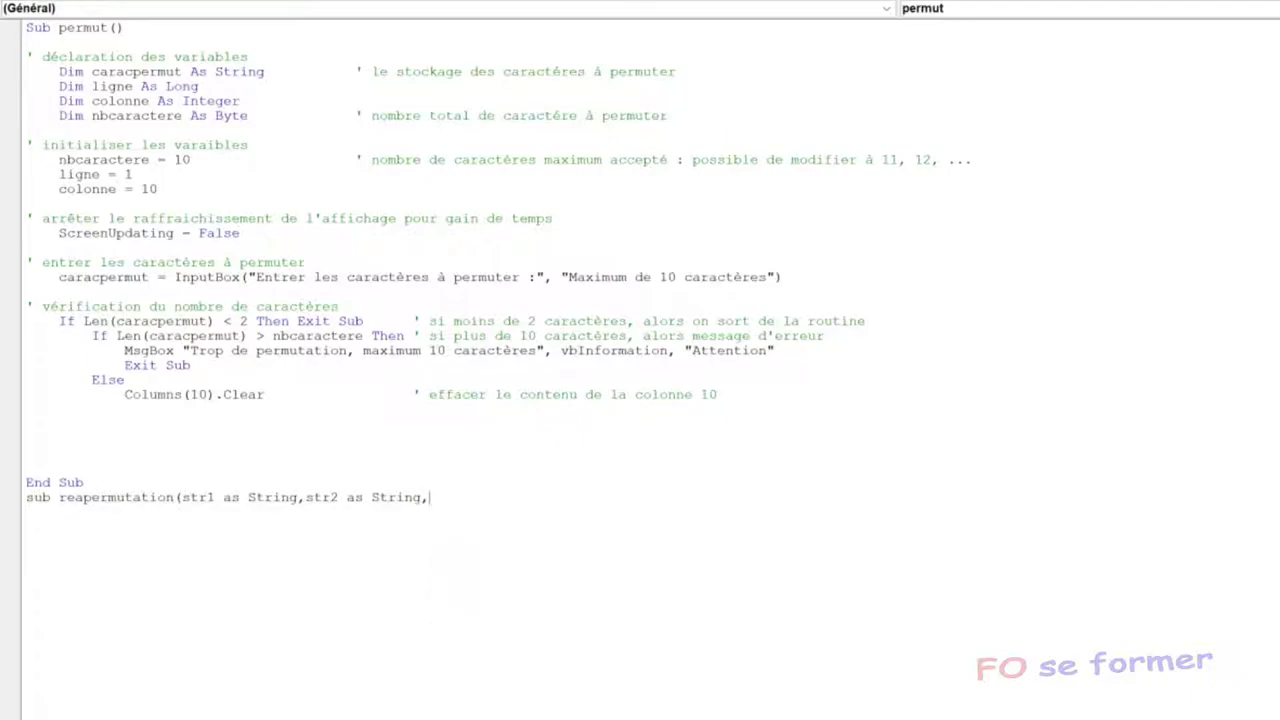
pyautogui.write('b')
pyautogui.write('yref ')
pyautogui.write('lign')
pyautogui.write('e as ')
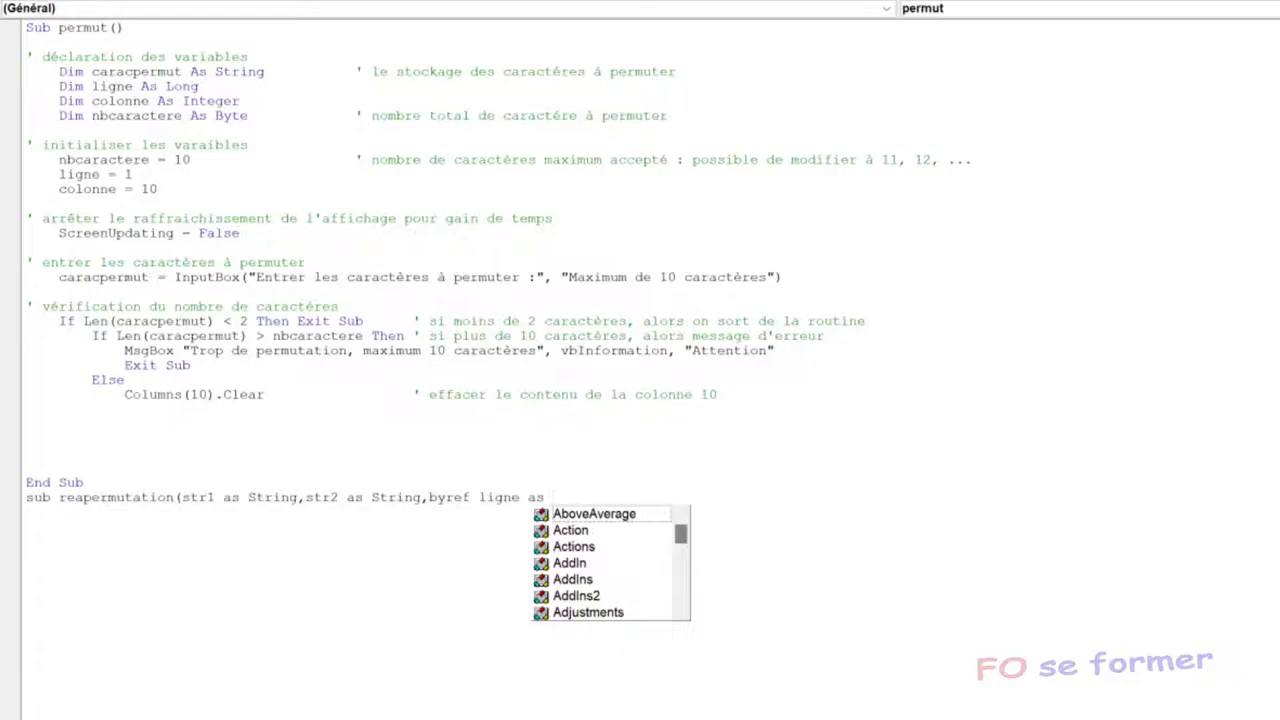
pyautogui.write('lo')
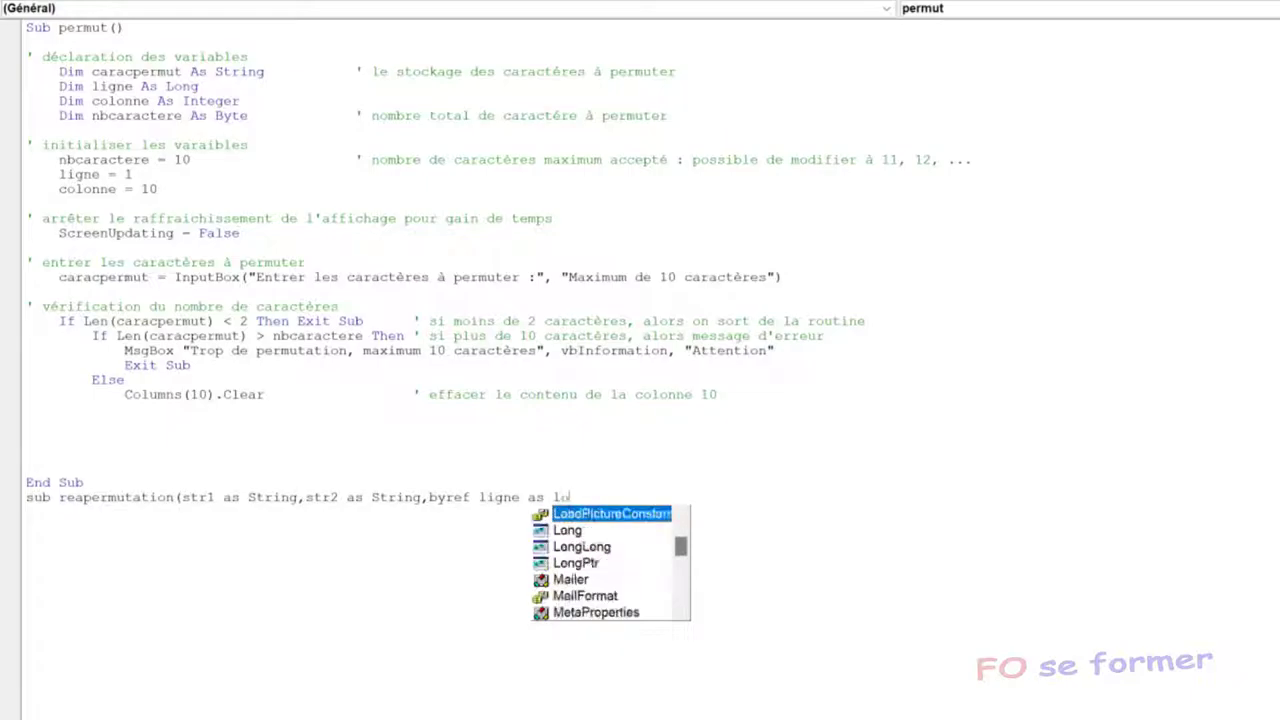
pyautogui.write('n')
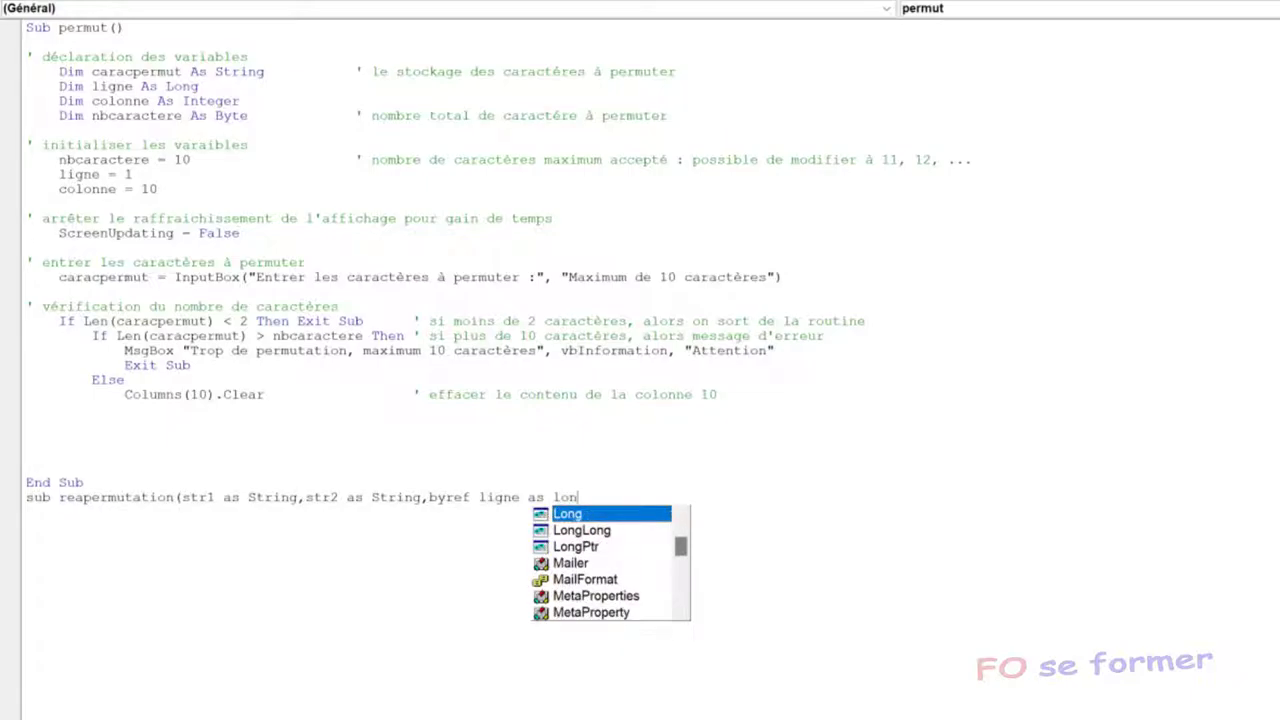
pyautogui.press('Tab')
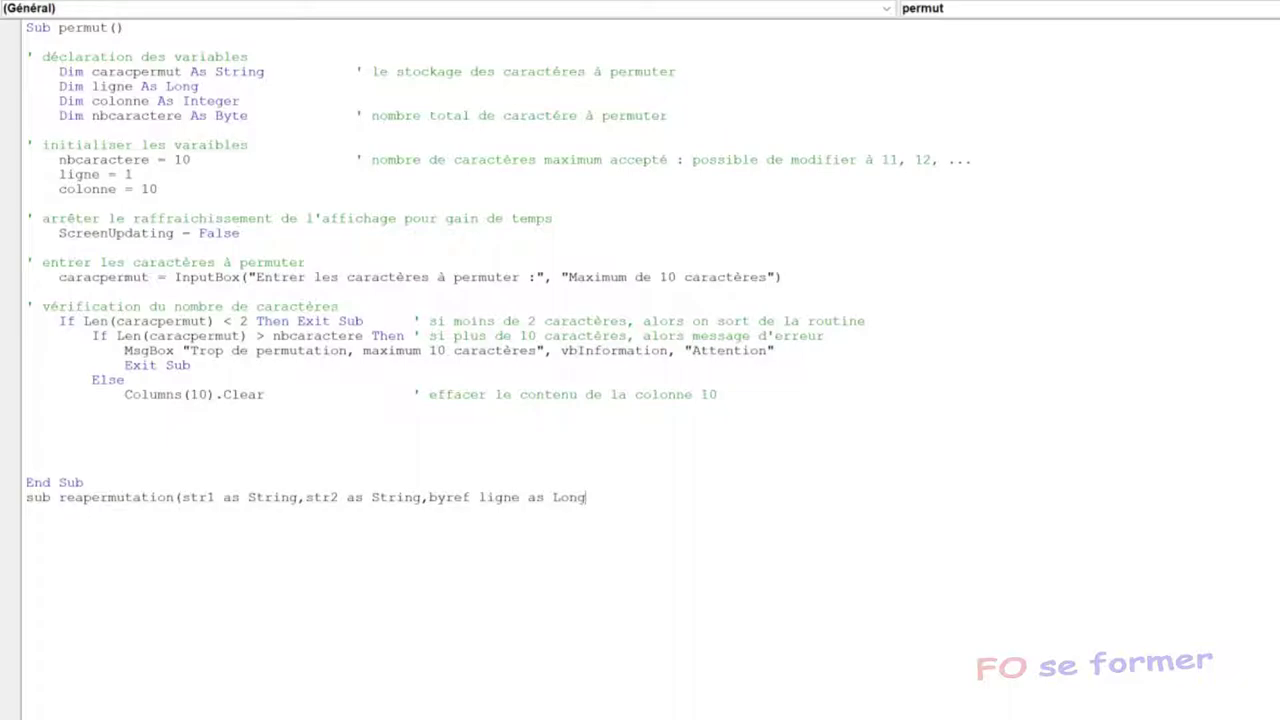
pyautogui.write(',')
pyautogui.write('b')
pyautogui.write('yref ')
pyautogui.write('colonn')
pyautogui.write('e as ')
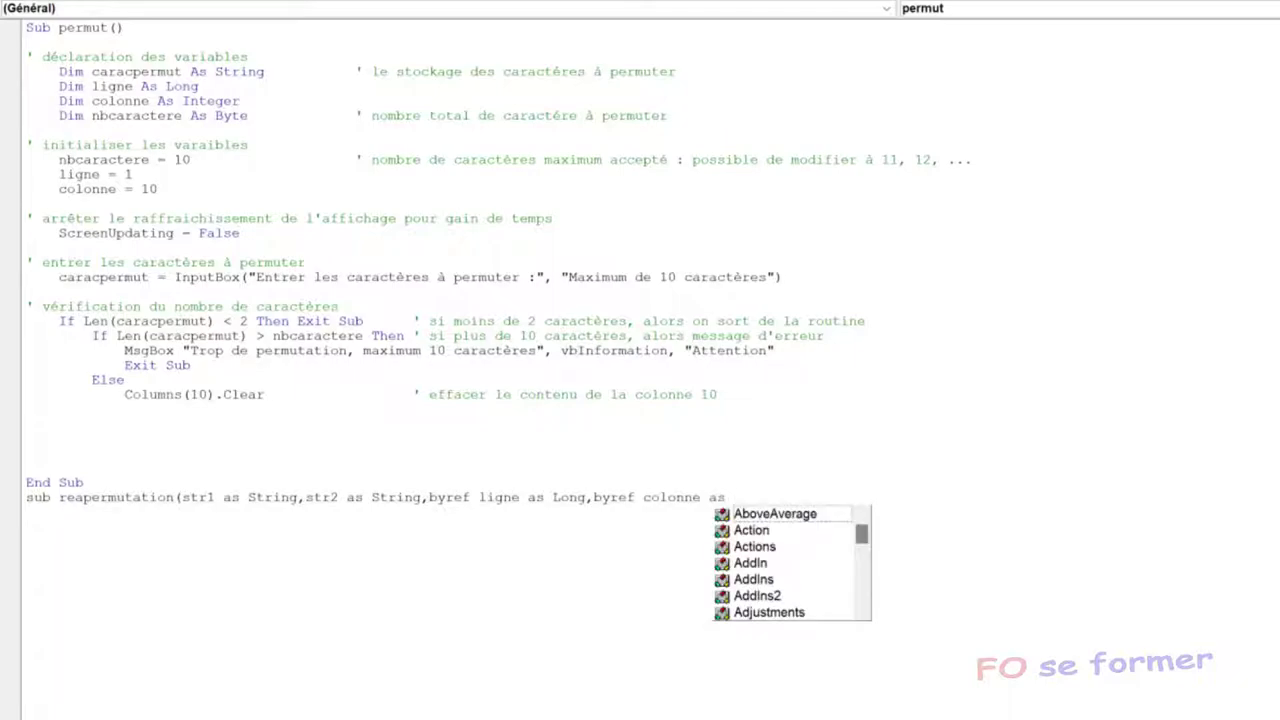
pyautogui.write('inter')
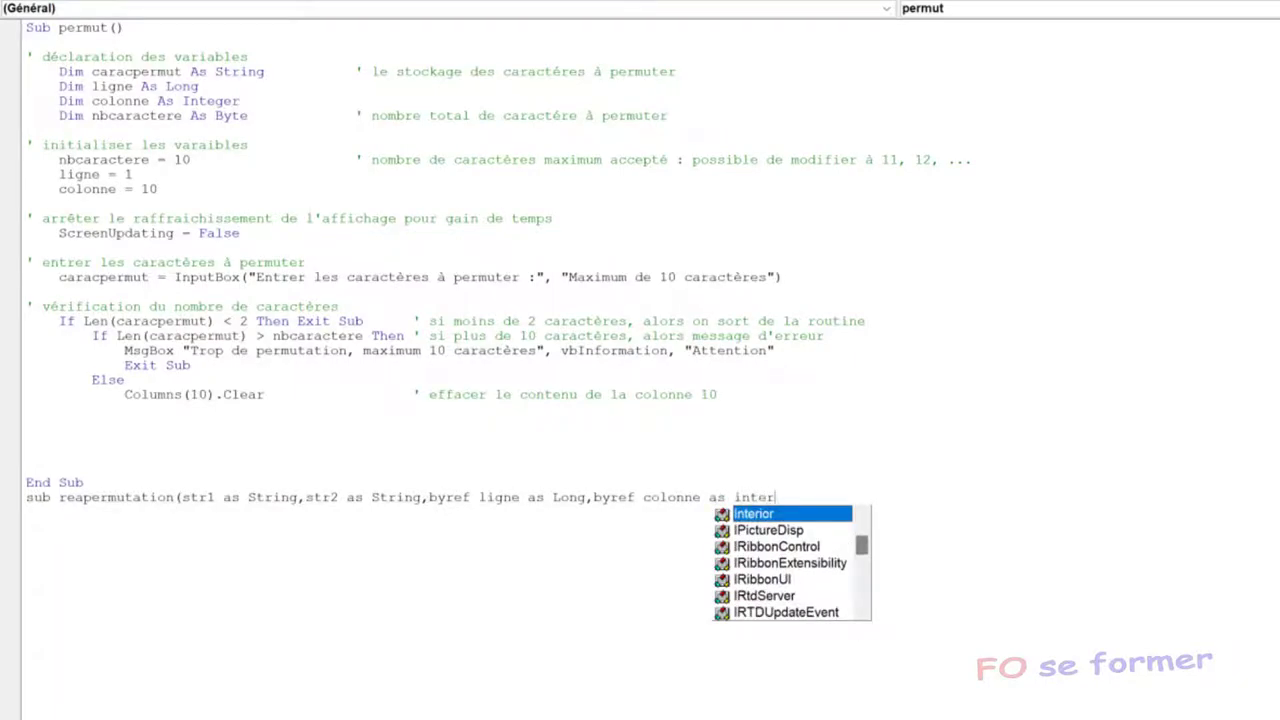
pyautogui.press('Tab')
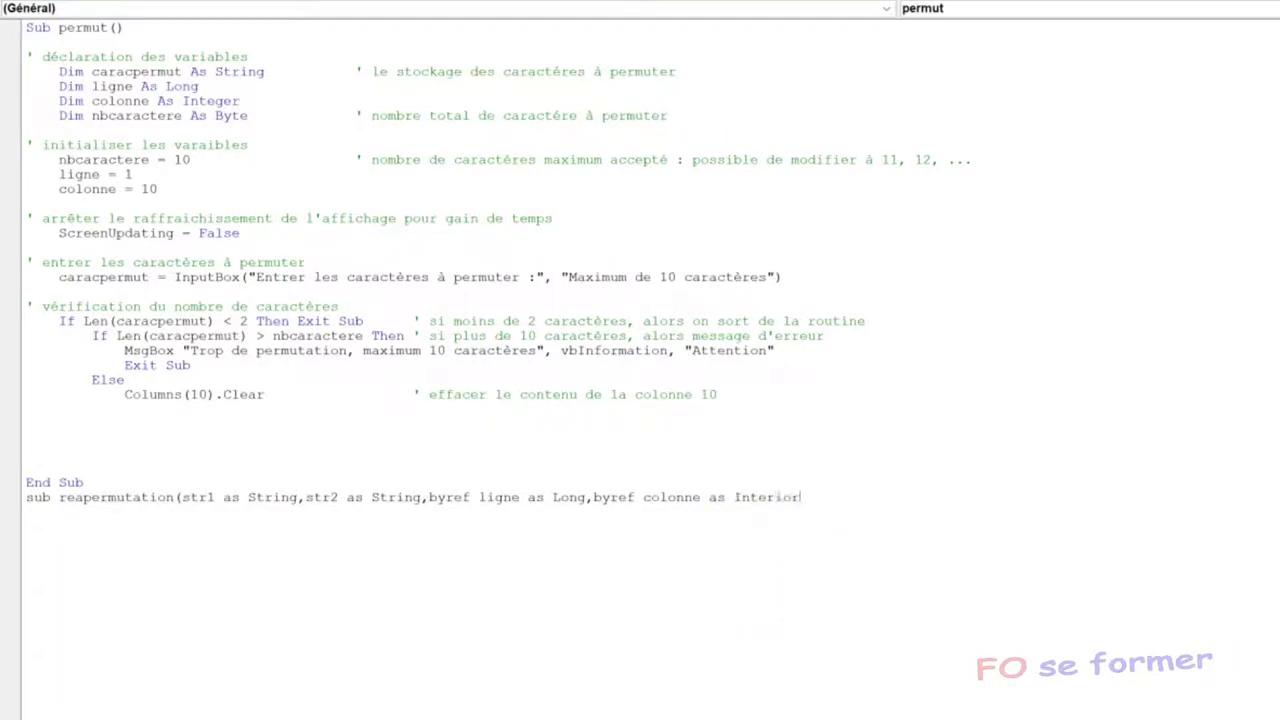
pyautogui.press('BackSpace')
pyautogui.press('BackSpace')
pyautogui.press('BackSpace')
pyautogui.press('BackSpace')
pyautogui.press('BackSpace')
pyautogui.write('eg')
pyautogui.write('er)')
pyautogui.press('Return')
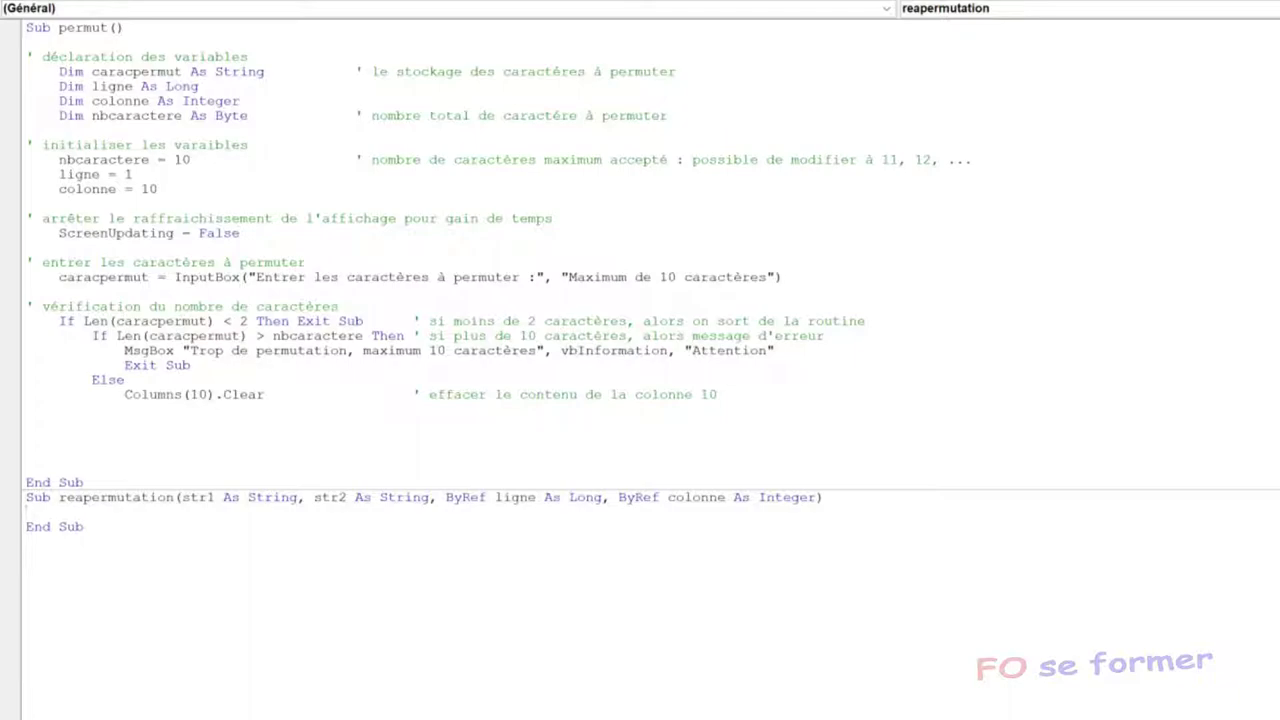
pyautogui.press('Return')
# Step: Add the comment ' déclaration des variables right under the reapermutation declaration
pyautogui.press('Up')
pyautogui.press('Up')
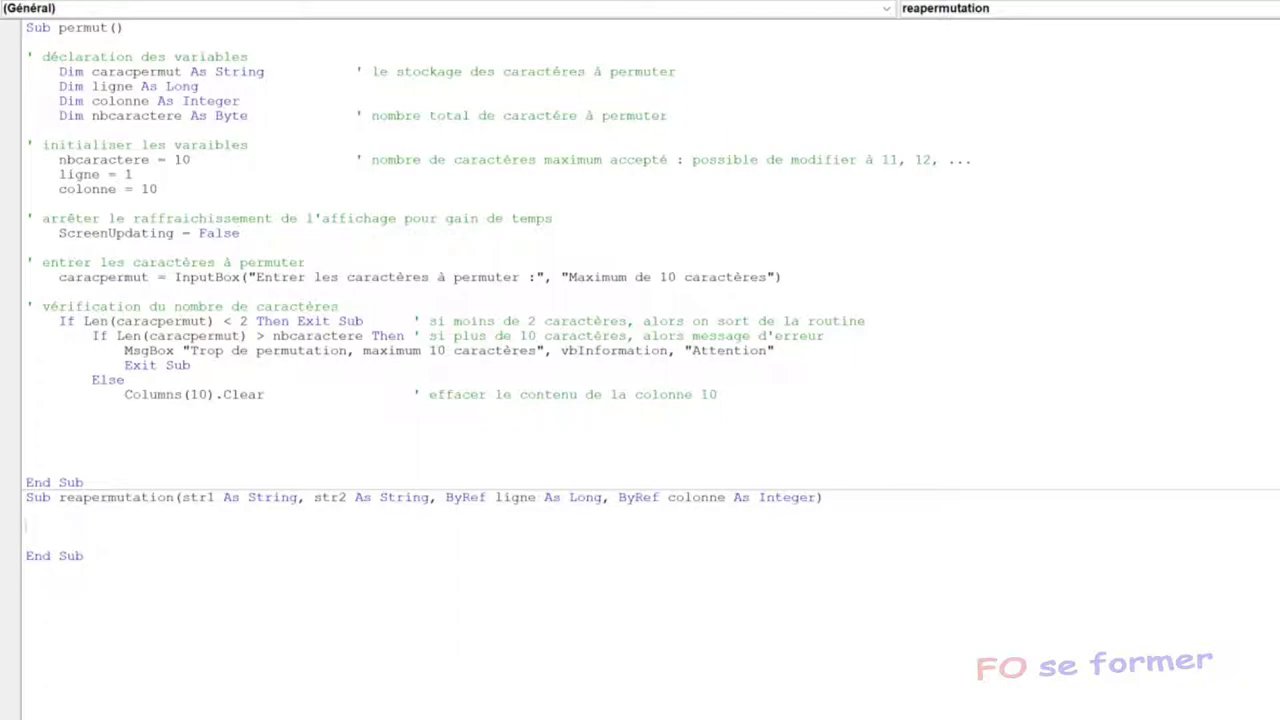
pyautogui.click(26, 512)
pyautogui.write("'")
pyautogui.press('Home')
pyautogui.press('Return')
pyautogui.press('End')
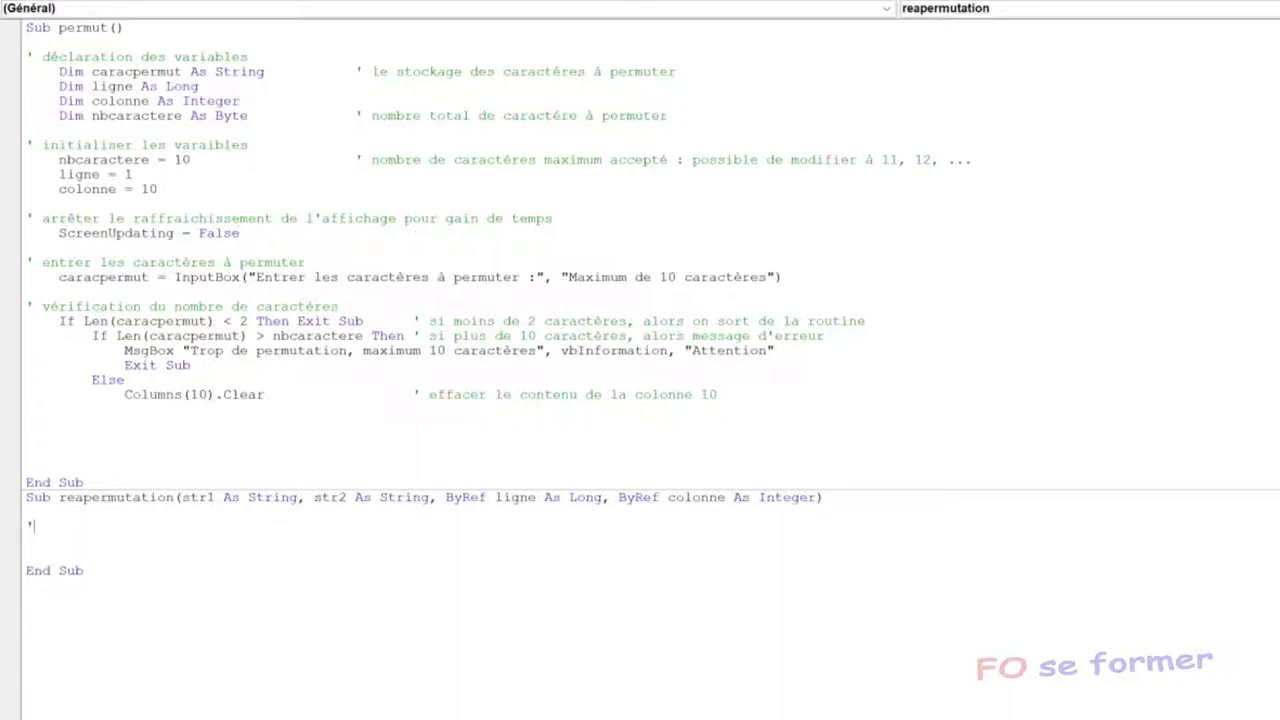
pyautogui.write('décla')
pyautogui.write('ration des v')
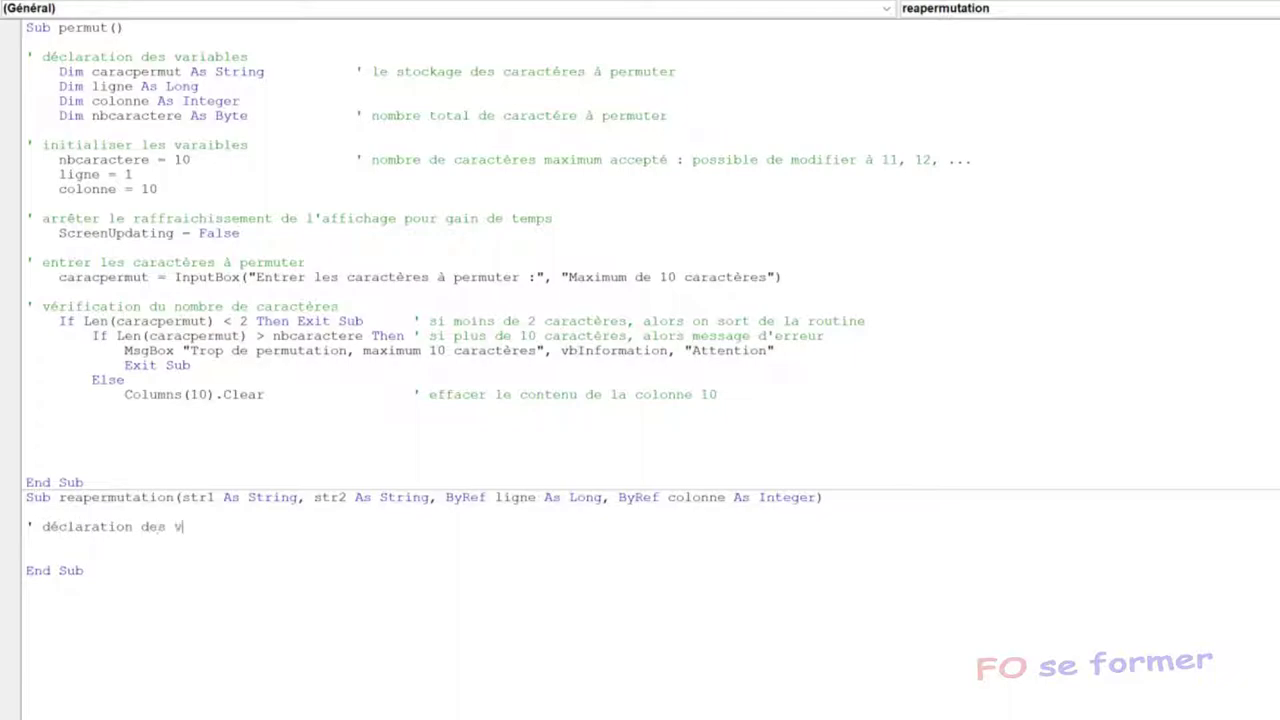
pyautogui.write('ariables')
pyautogui.press('Return')
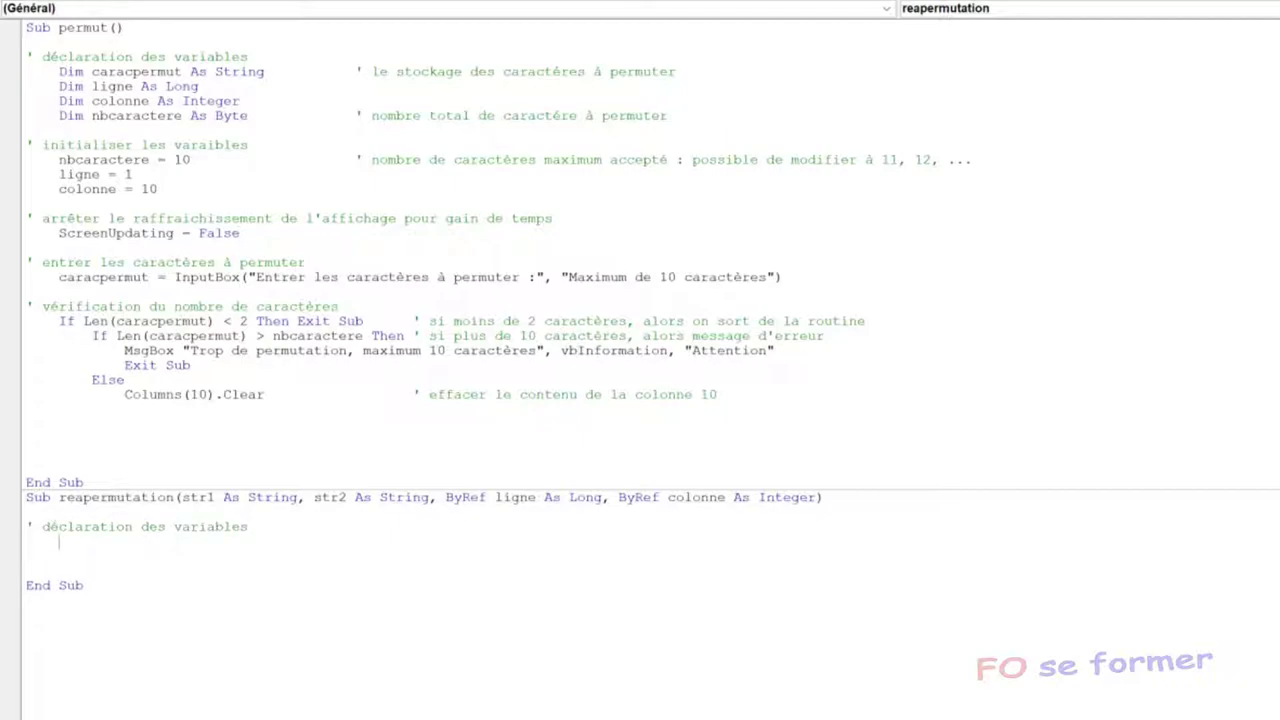
# Step: Declare Dim i As Integer and Dim xlen As Integer, then start ' initialisation des variables
pyautogui.write('dim i à')
pyautogui.press('BackSpace')
pyautogui.write('as inter')
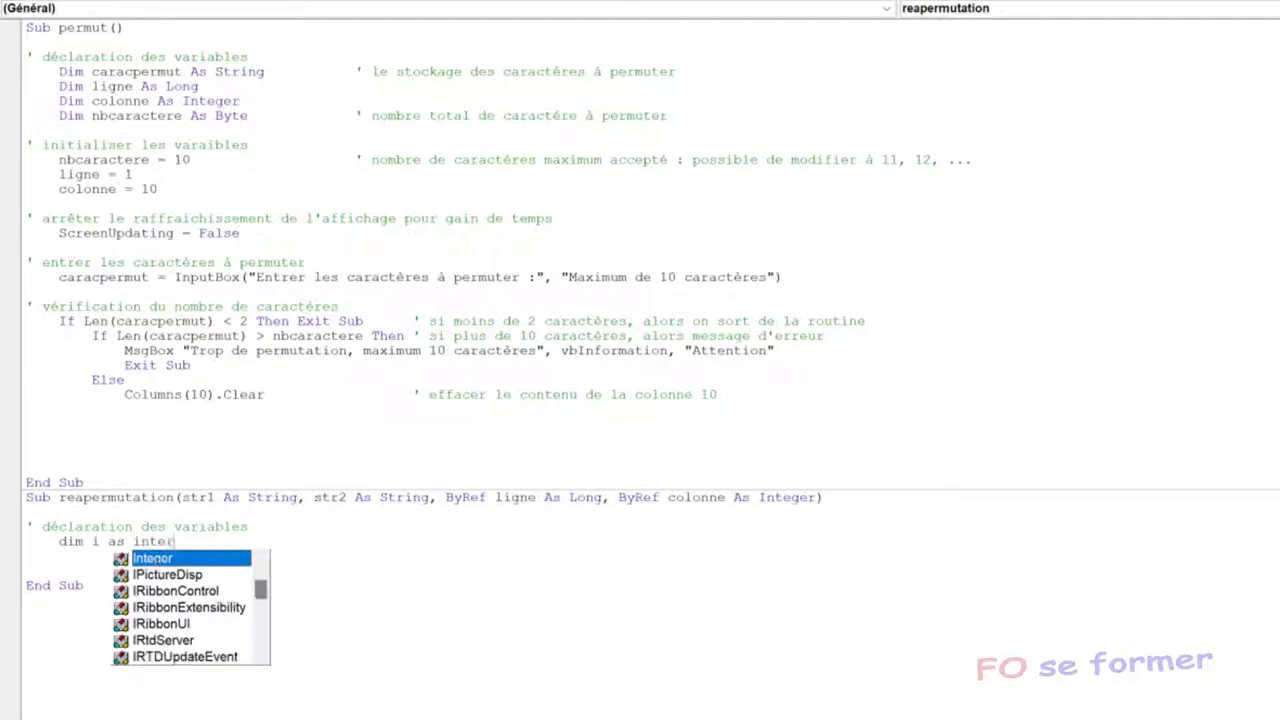
pyautogui.press('BackSpace')
pyautogui.write('ger')
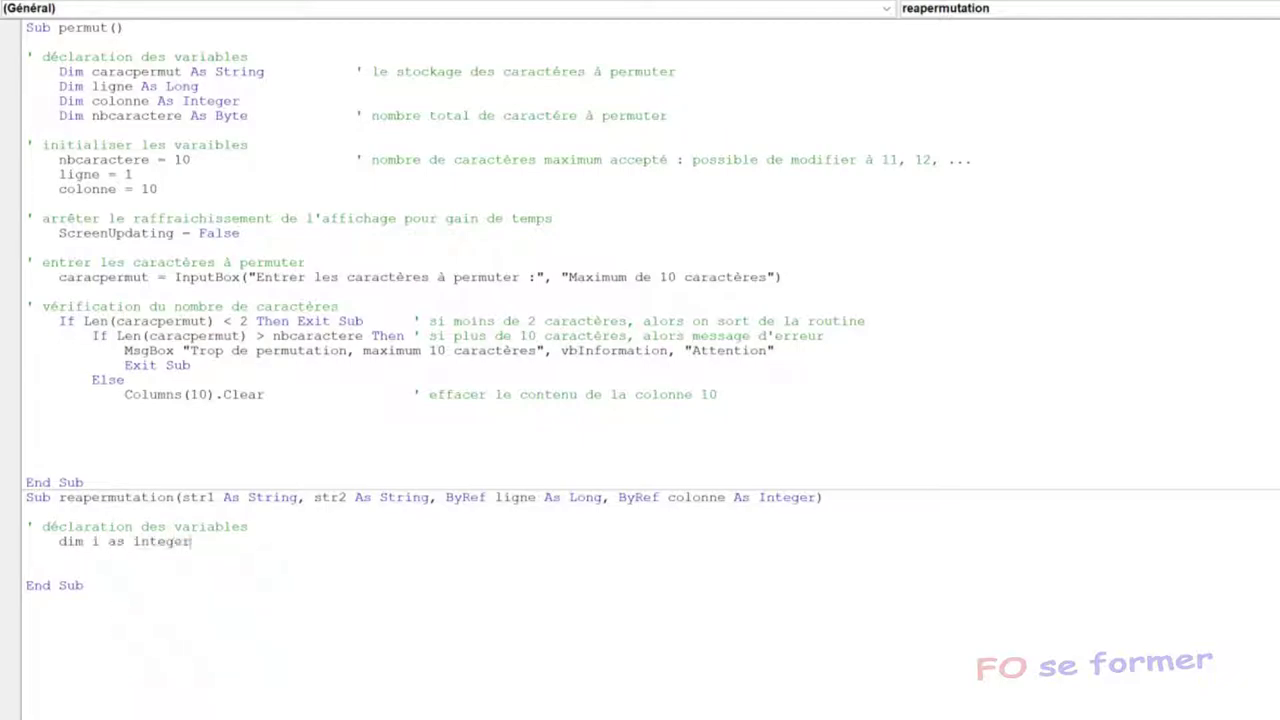
pyautogui.press('Return')
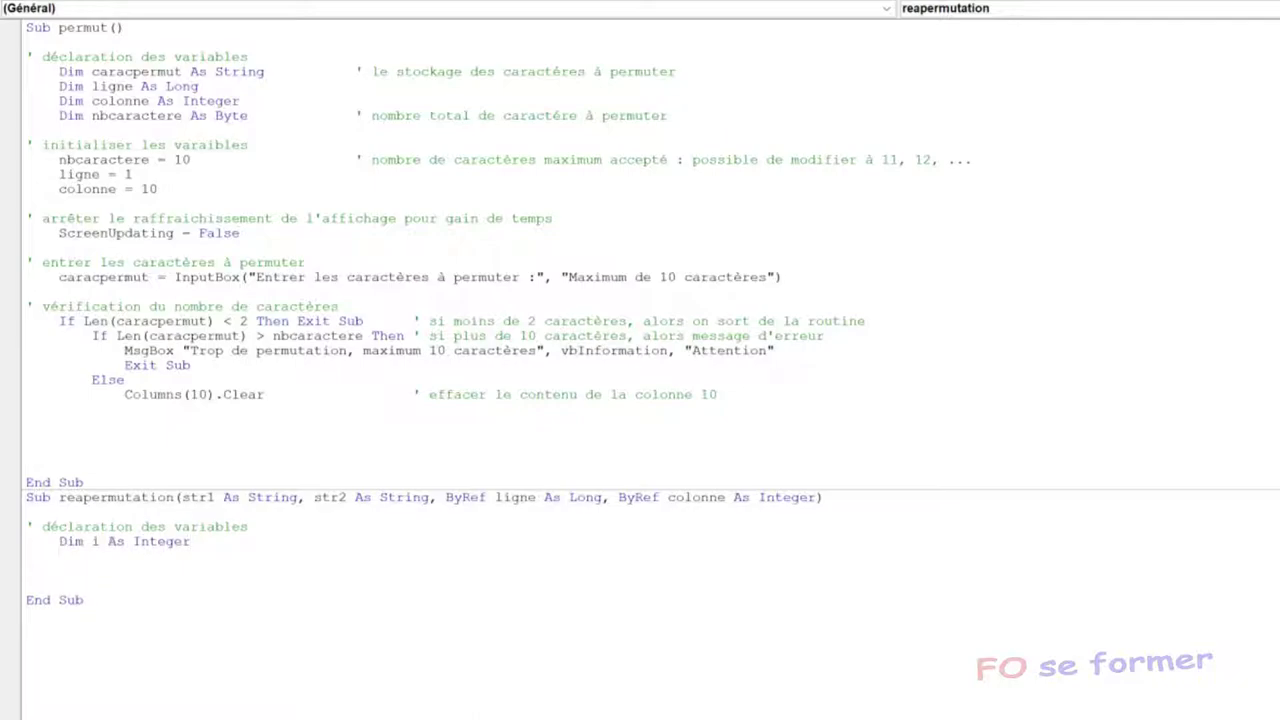
pyautogui.write('dim ')
pyautogui.write('xle')
pyautogui.write('nas ')
pyautogui.write('integer')
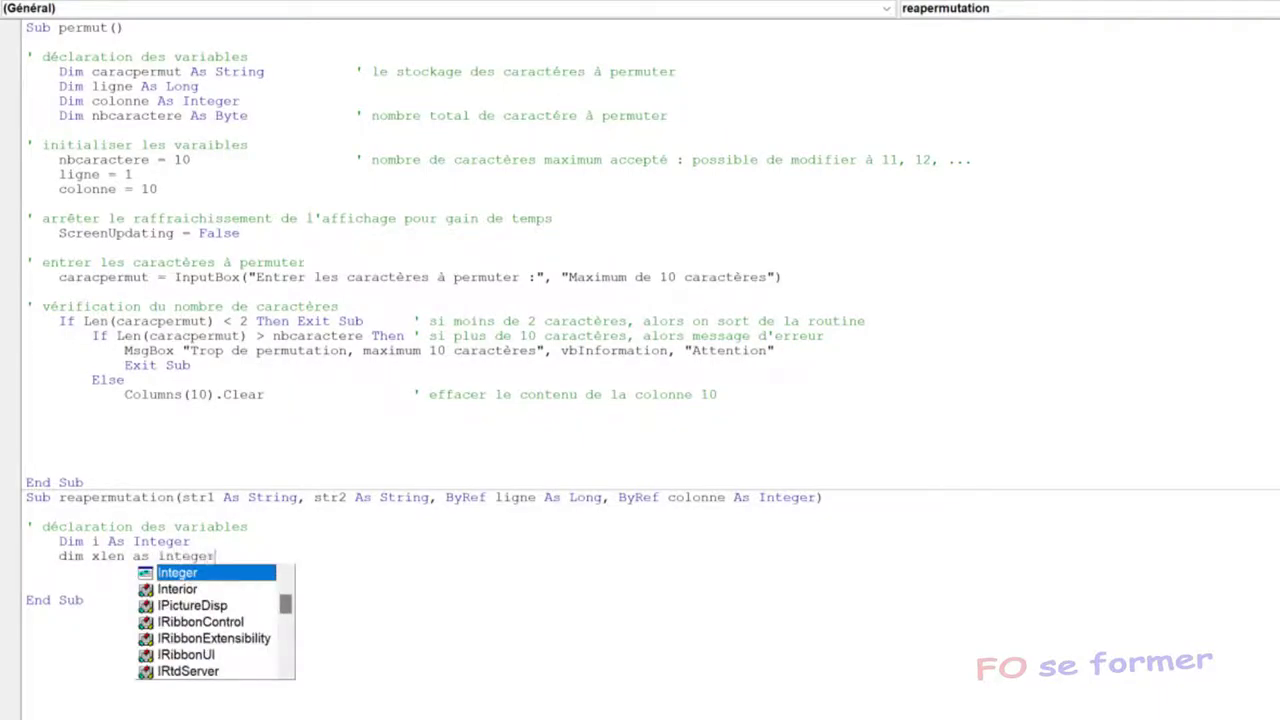
pyautogui.press('Return')
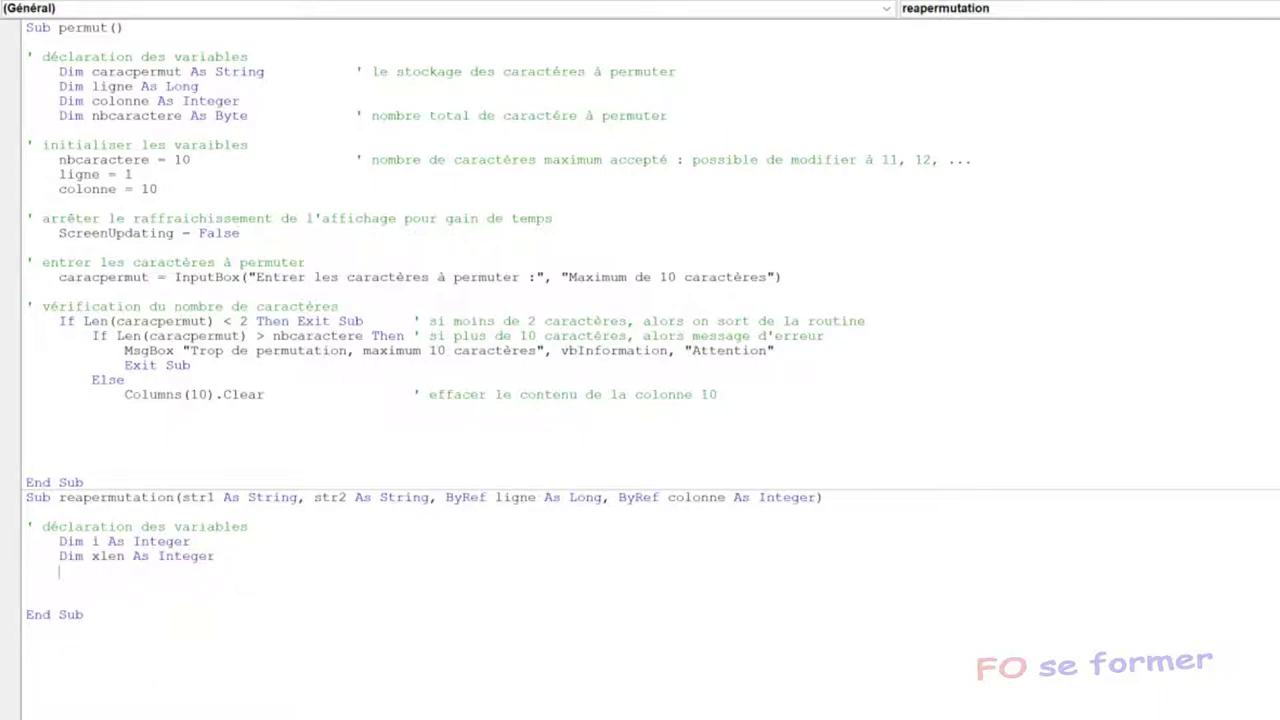
pyautogui.press('Return')
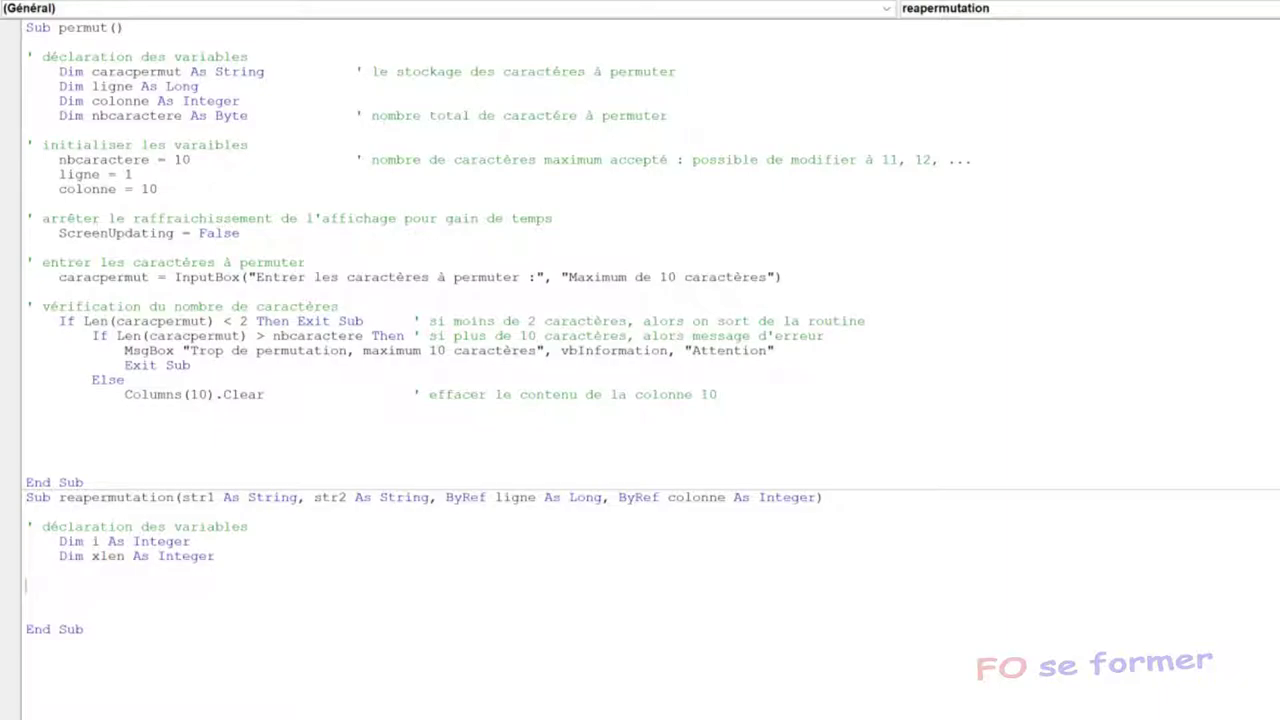
pyautogui.write("' init")
pyautogui.write('ial')
pyautogui.write('isation des')
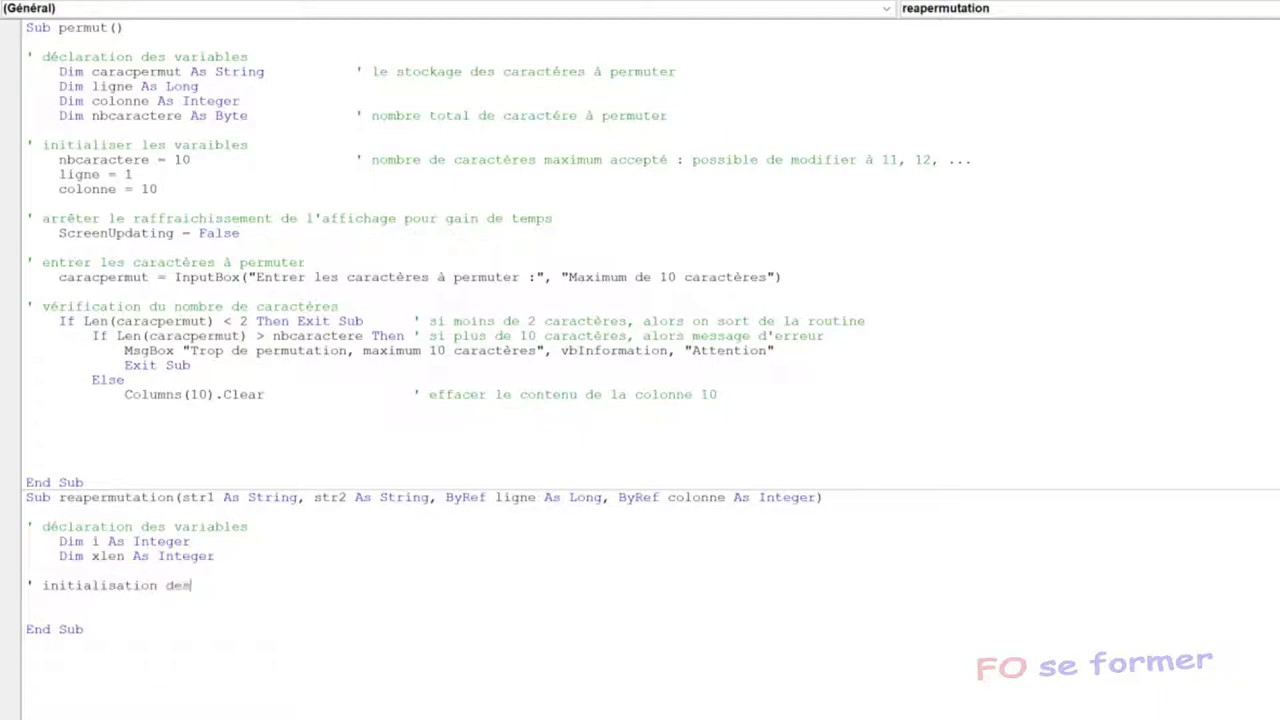
pyautogui.write(' variables')
# Step: Assign xlen = Len(str2), then begin the line 'if xlen<2 then'
pyautogui.press('Return')
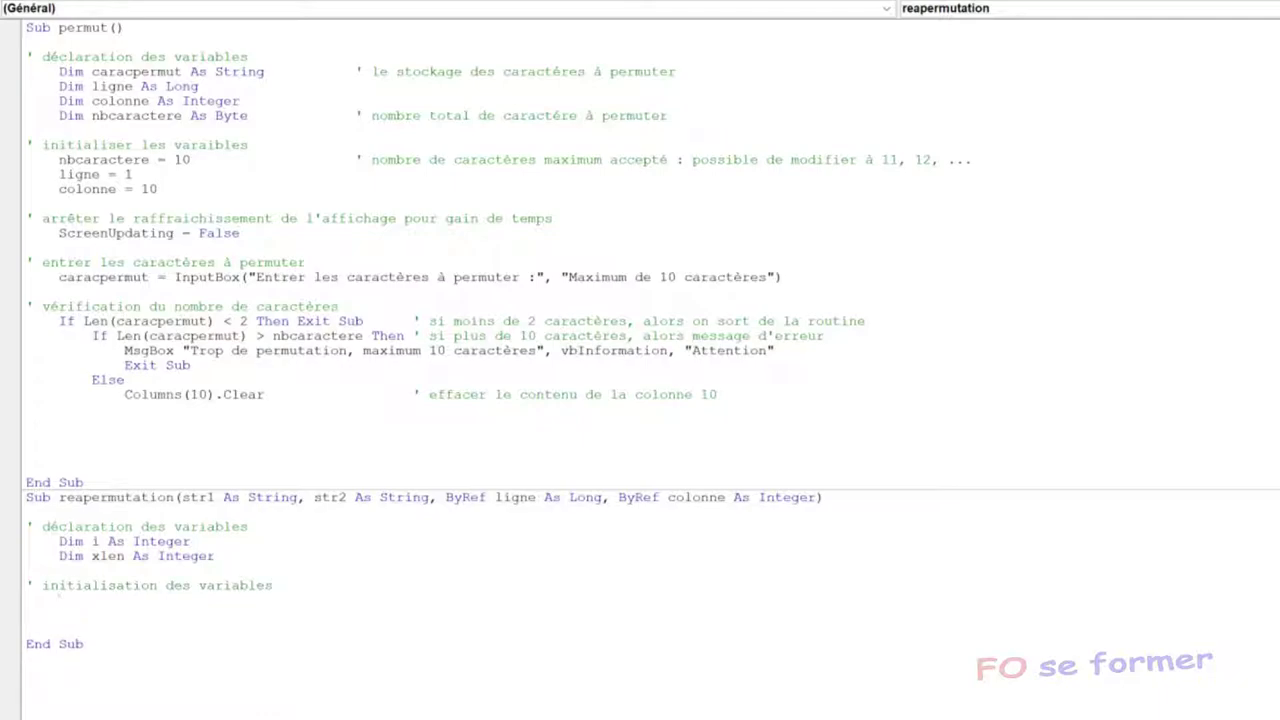
pyautogui.write('x')
pyautogui.write('len')
pyautogui.write('=len')
pyautogui.write('(')
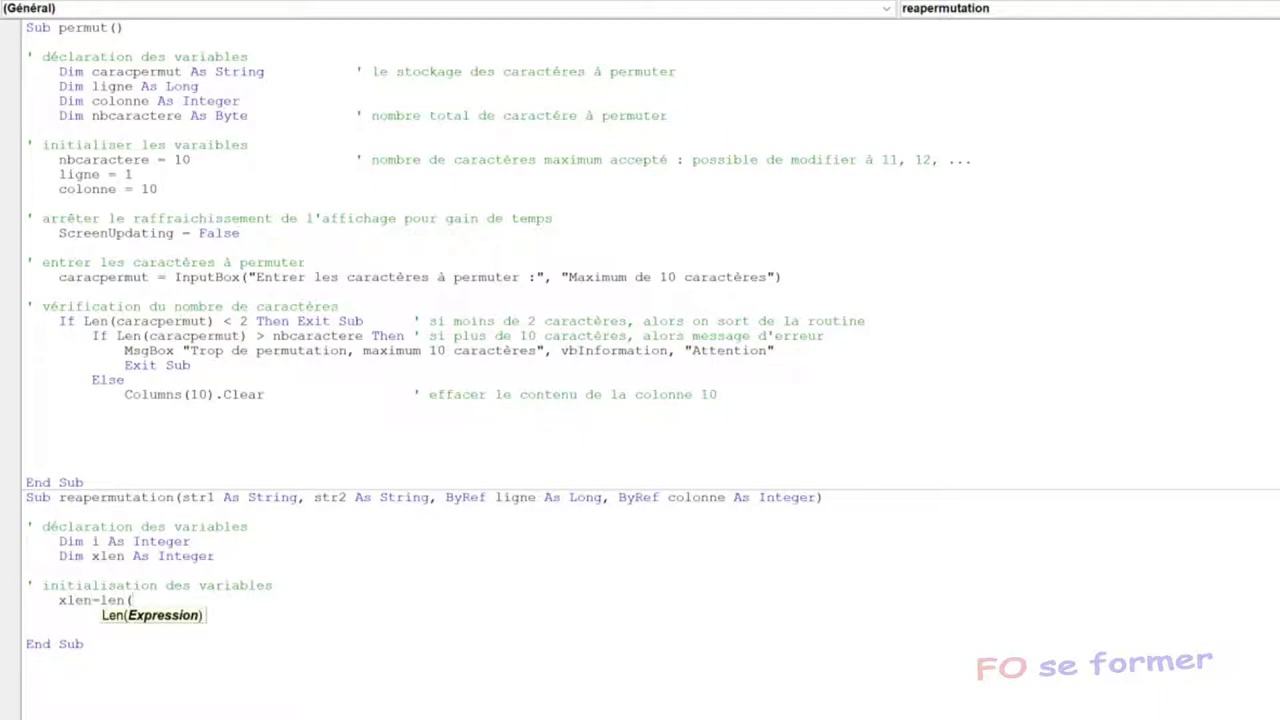
pyautogui.write('str')
pyautogui.write('2)')
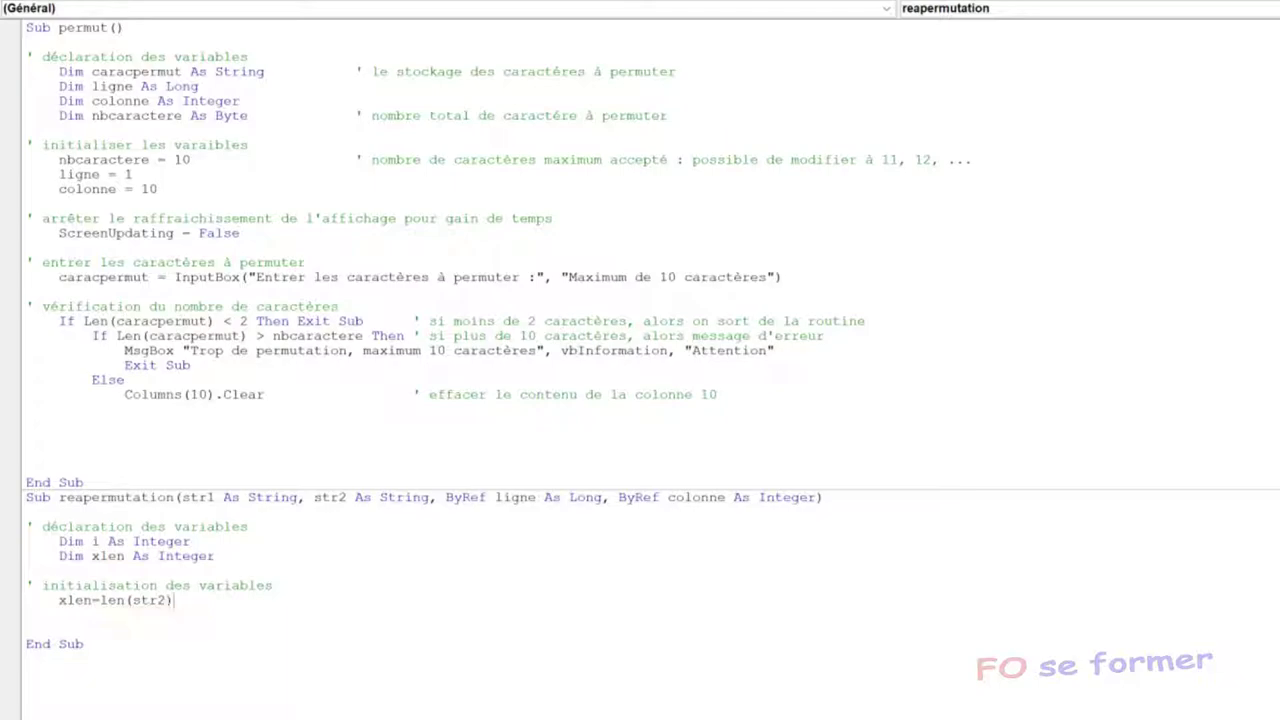
pyautogui.press('Return')
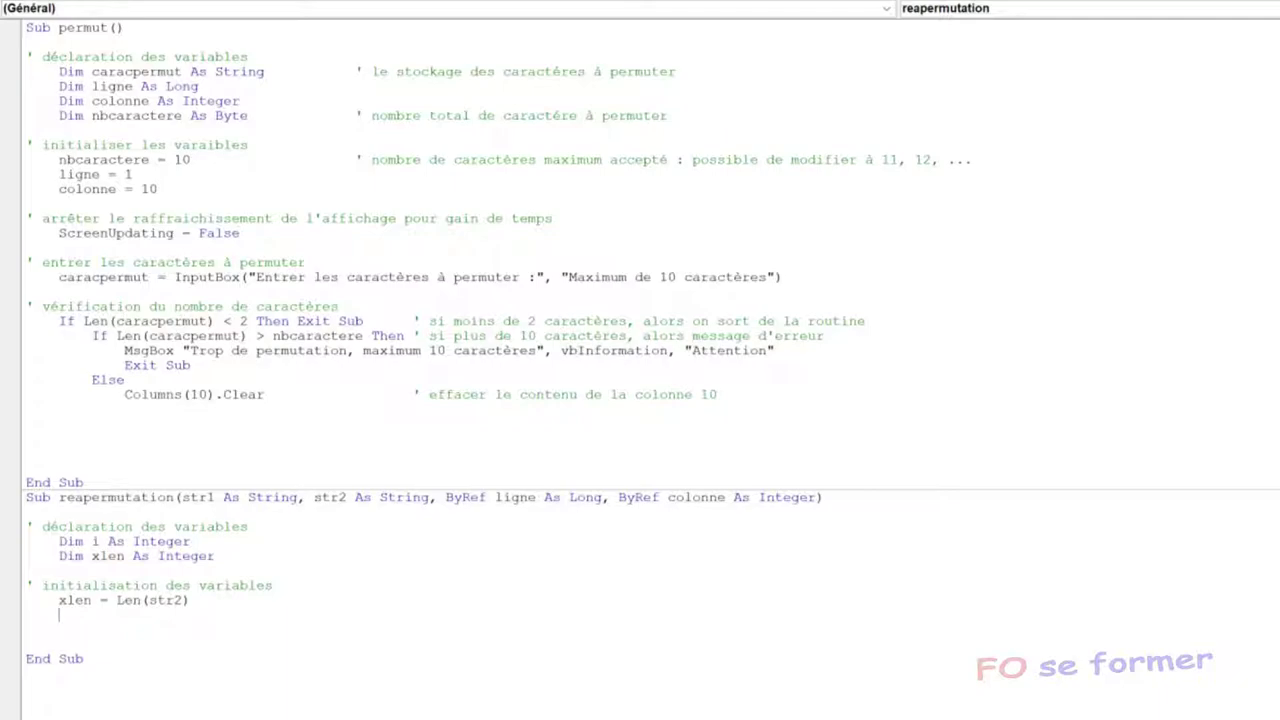
pyautogui.press('Return')
pyautogui.write('i')
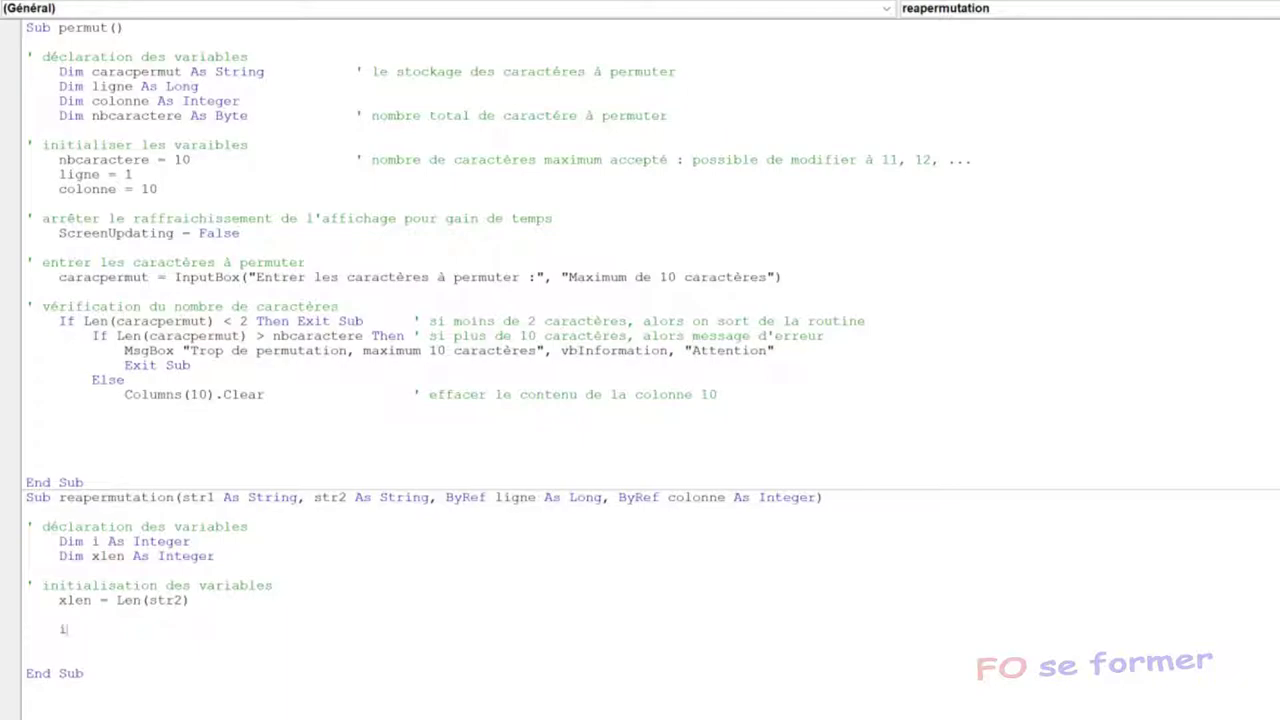
pyautogui.write('f x')
pyautogui.write('len')
pyautogui.write('<2 ')
pyautogui.write('the')
pyautogui.write('n')
# Step: Add nested If ligne > 1000000 Then, commented about changing column after 1 000 000 lines
pyautogui.press('Return')
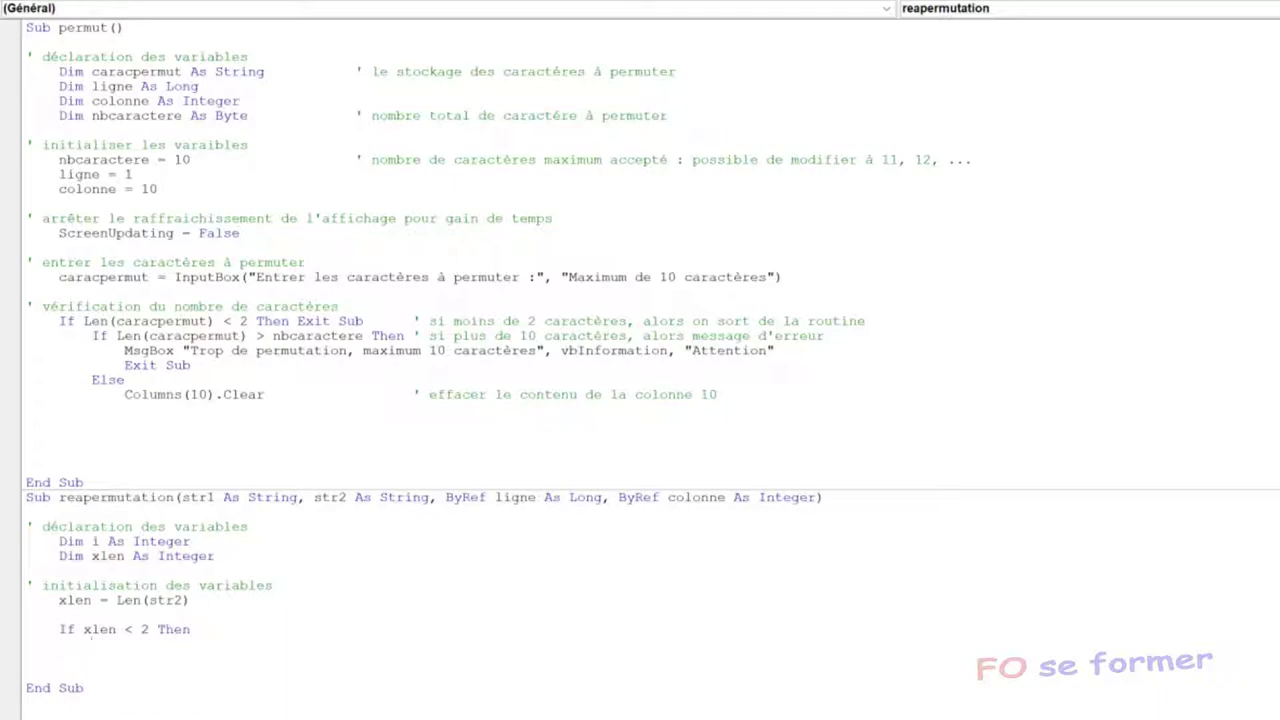
pyautogui.write('if ')
pyautogui.write('ligne')
pyautogui.write('>')
pyautogui.write('1')
pyautogui.write('000000')
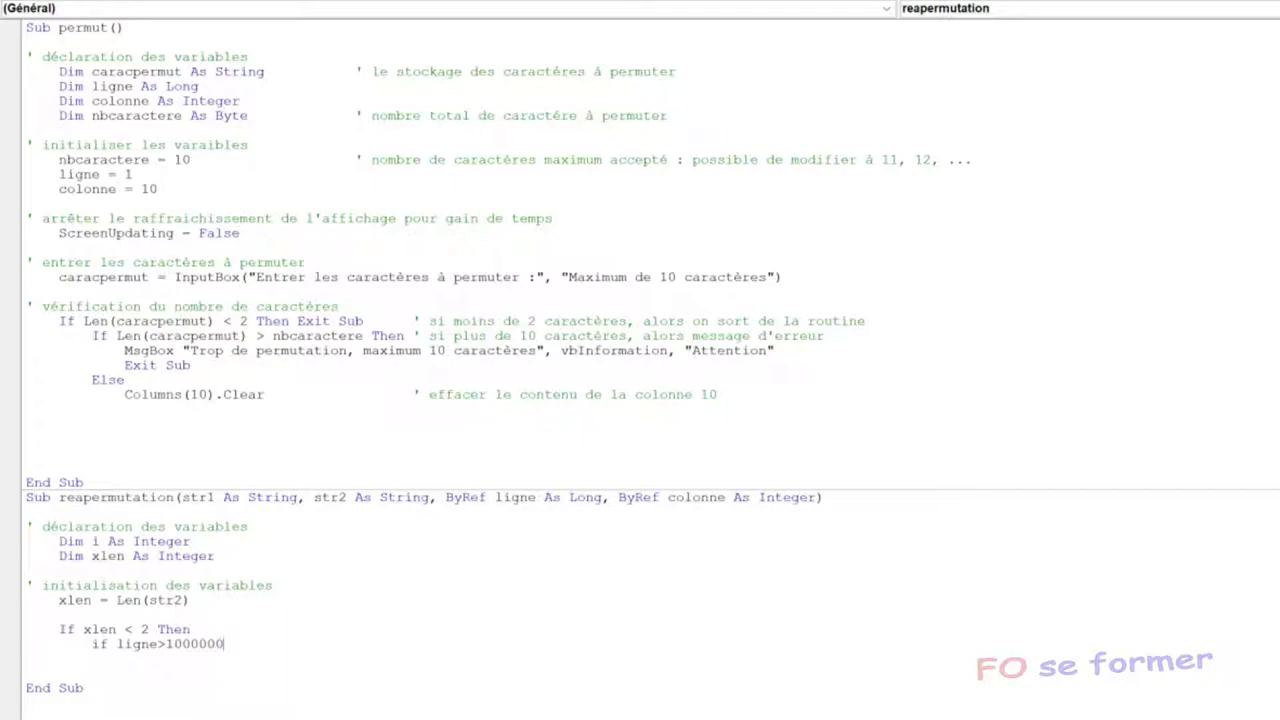
pyautogui.write(' t')
pyautogui.write('hen       ')
pyautogui.write("'")
pyautogui.write(' si ')
pyautogui.write('trop de ')
pyautogui.write('combin')
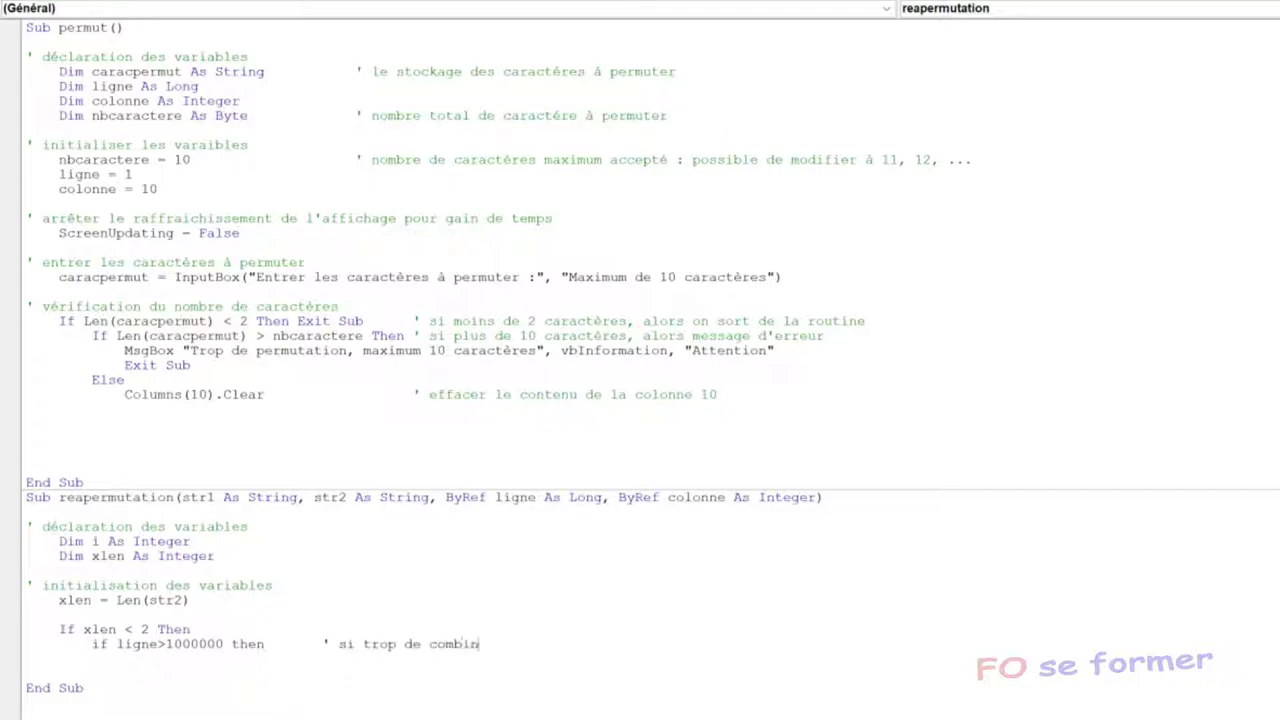
pyautogui.write('aison,')
pyautogui.press('BackSpace')
pyautogui.press('BackSpace')
pyautogui.write('(1')
pyautogui.write(' 000 000 ')
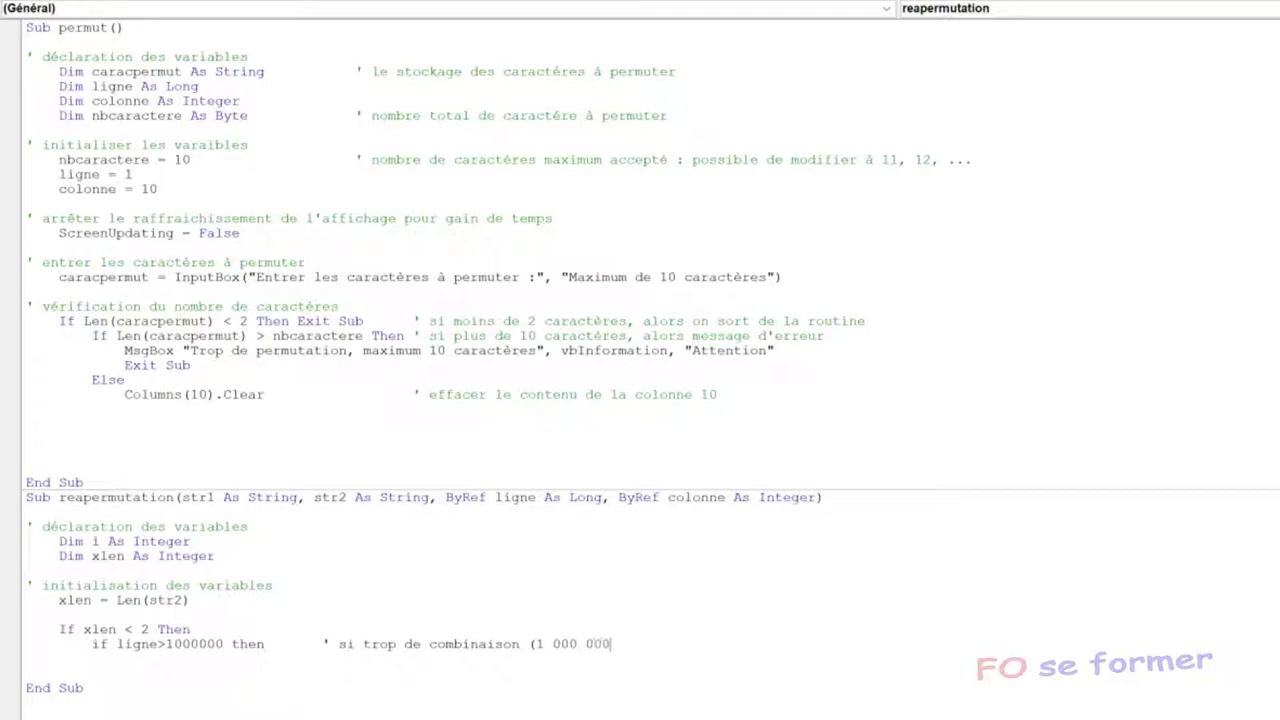
pyautogui.write('lignes')
pyautogui.write('), chan')
pyautogui.write('gement de col')
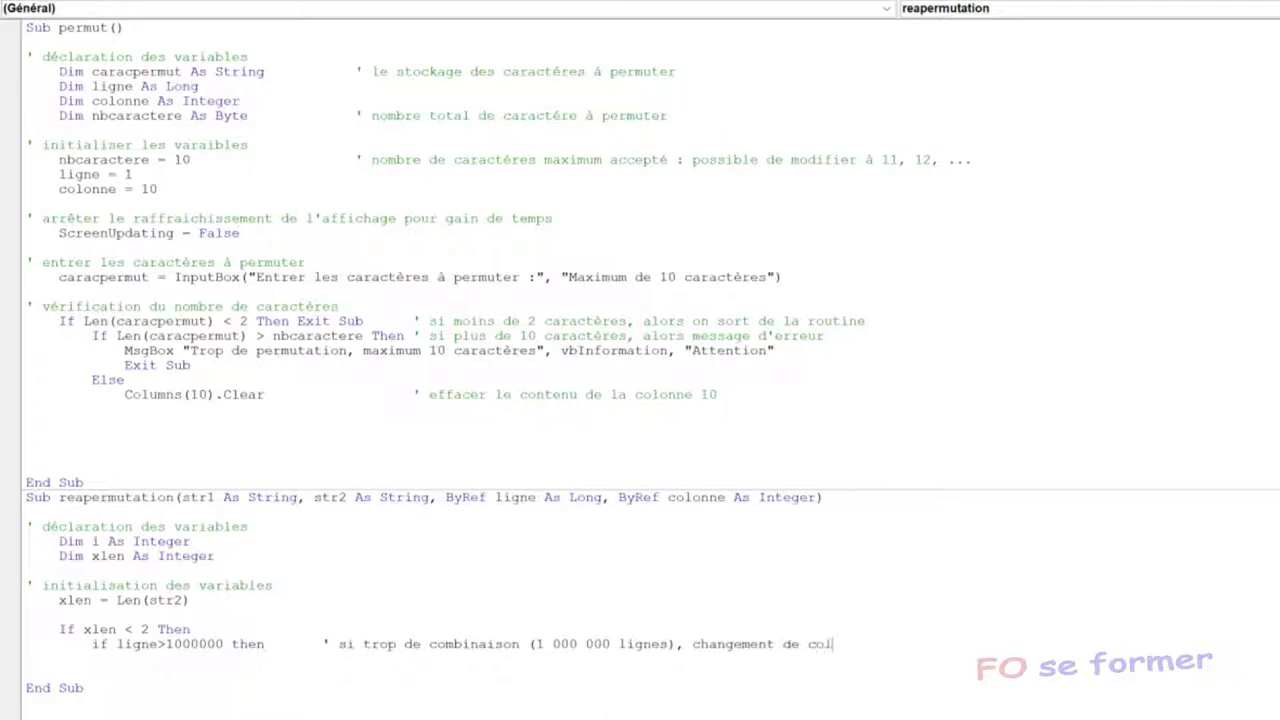
pyautogui.write('onne et retou')
pyautogui.write('r en 1ig')
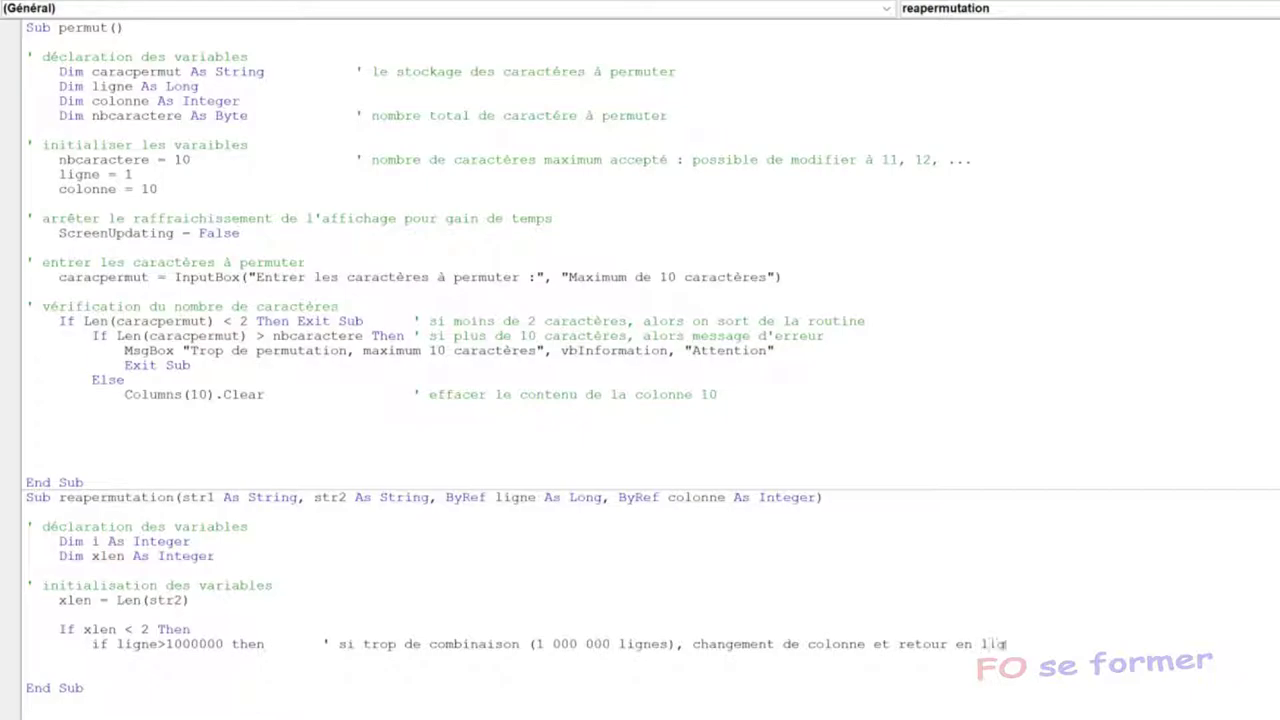
pyautogui.write('ne 1')
pyautogui.press('Return')
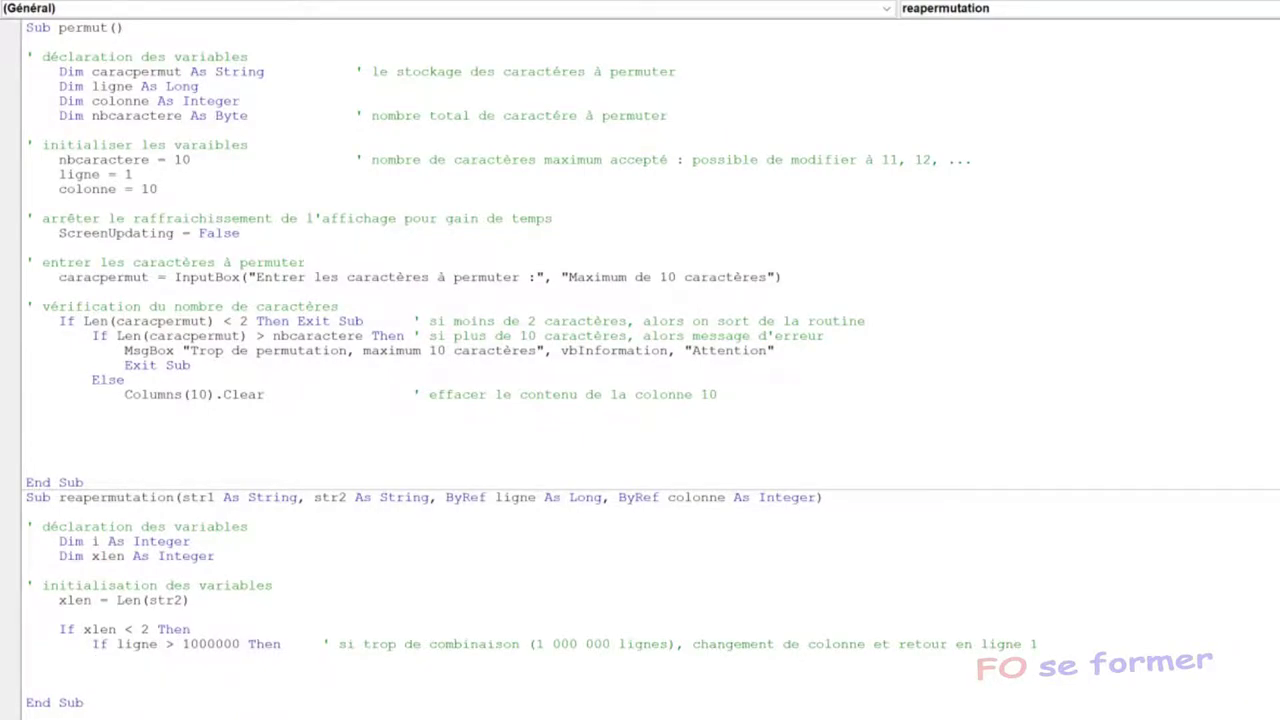
# Step: Inside it, set colonne = colonne + 1 and ligne = 1, then close with End If
pyautogui.press('Tab')
pyautogui.write('colonne')
pyautogui.write('=')
pyautogui.write('colonn')
pyautogui.write('e+1')
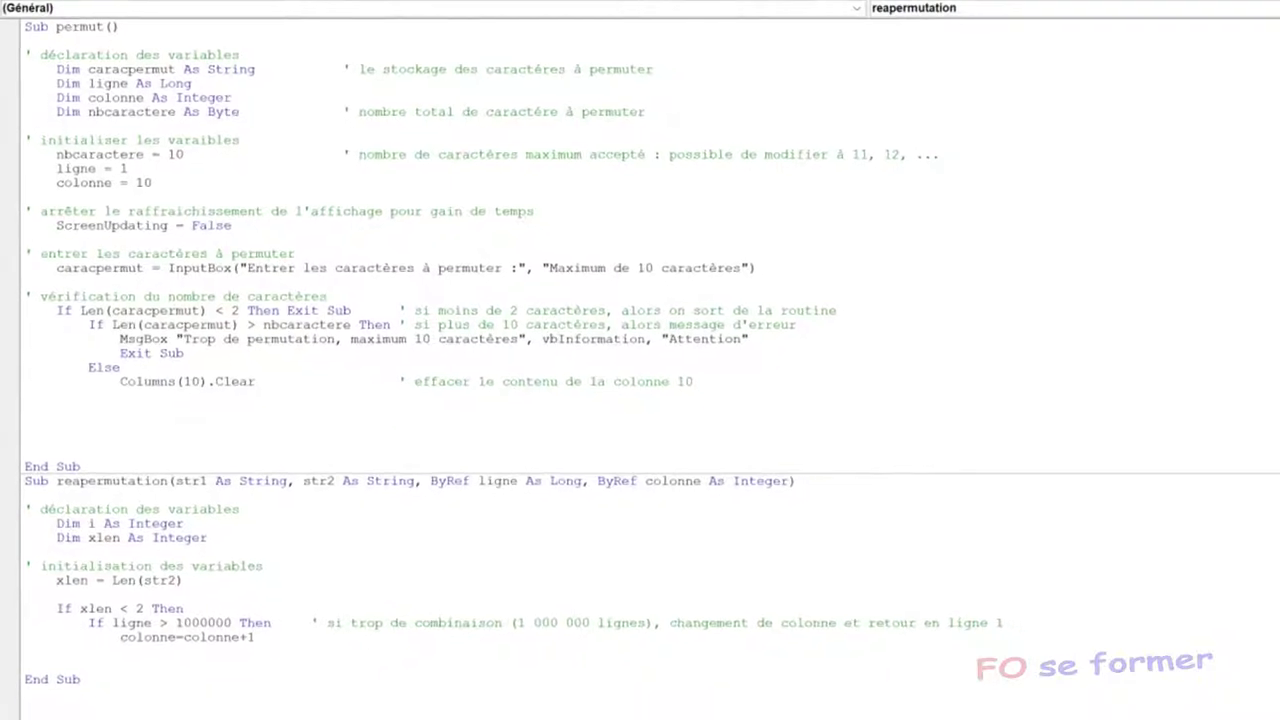
pyautogui.press('Return')
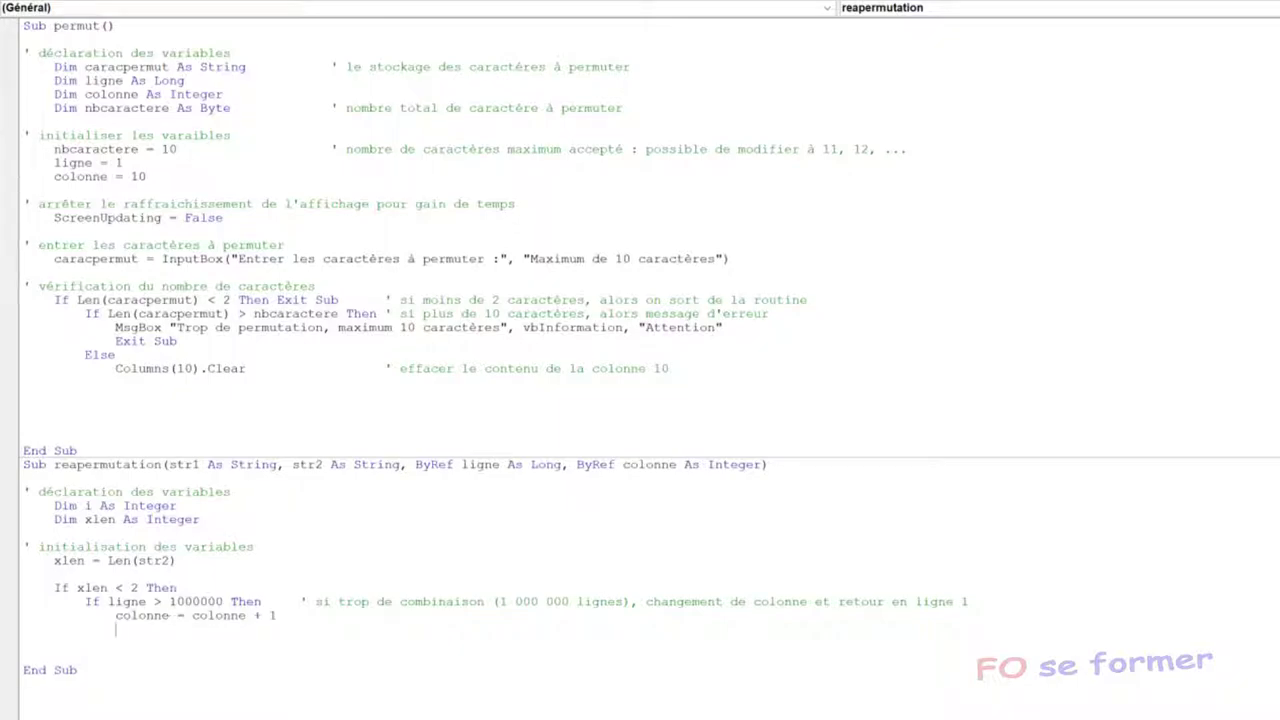
pyautogui.write('ligne')
pyautogui.write('=1')
pyautogui.press('Return')
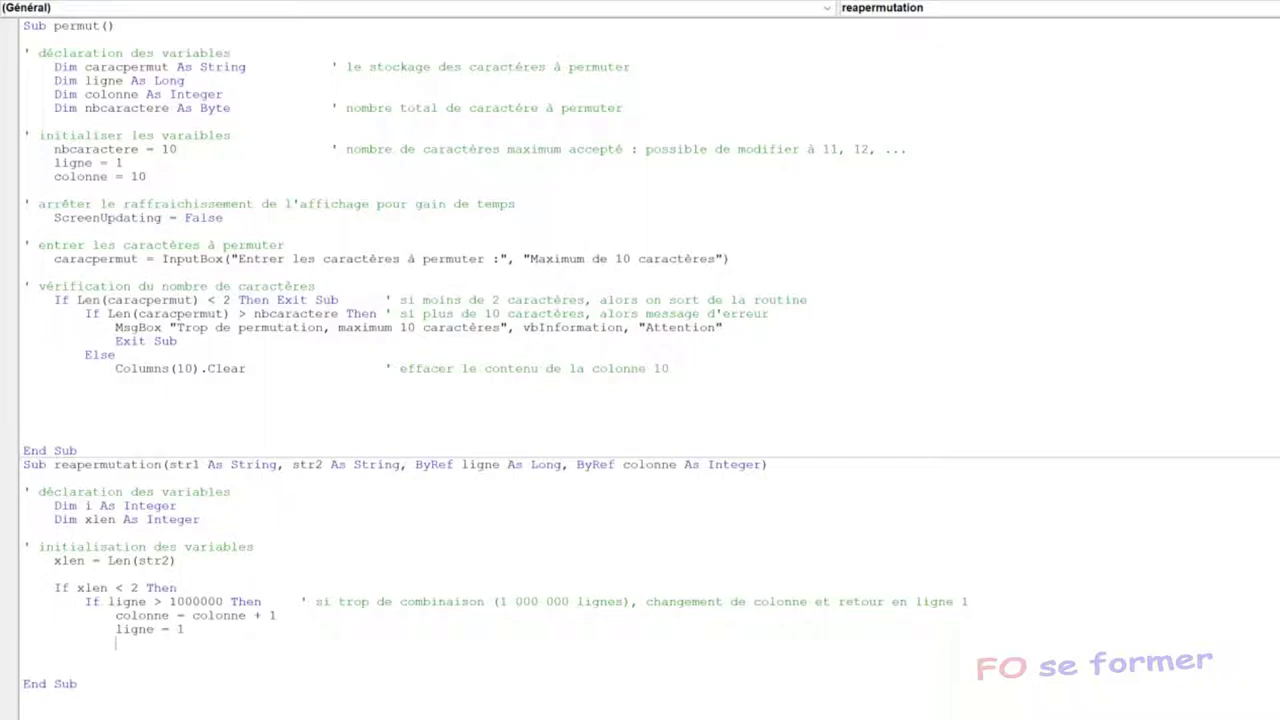
pyautogui.press('BackSpace')
pyautogui.write('end ')
pyautogui.write('if')
pyautogui.press('Return')
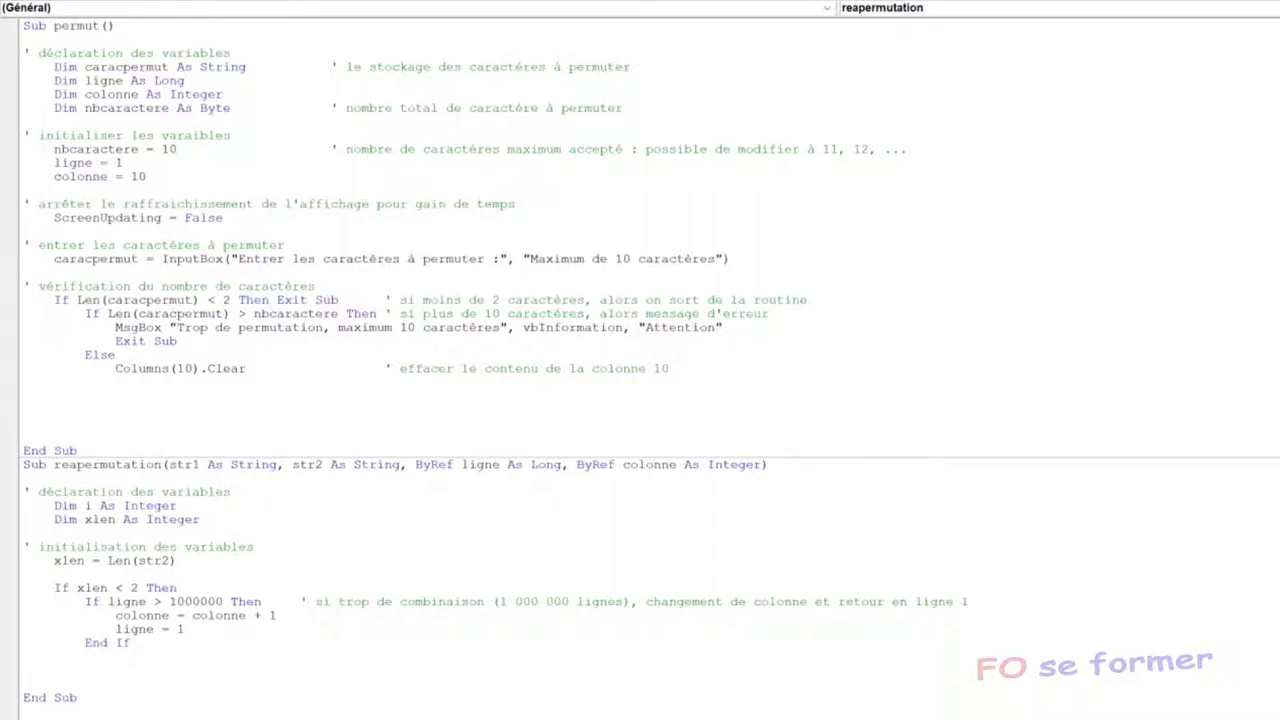
pyautogui.press('Return')
pyautogui.press('Return')
# Step: Write Cells(ligne, colonne) = str1 & str2 and ligne = ligne + 1, then Else and For i = 1 To xlen
pyautogui.write('cell')
pyautogui.write('s')
pyautogui.write('(li')
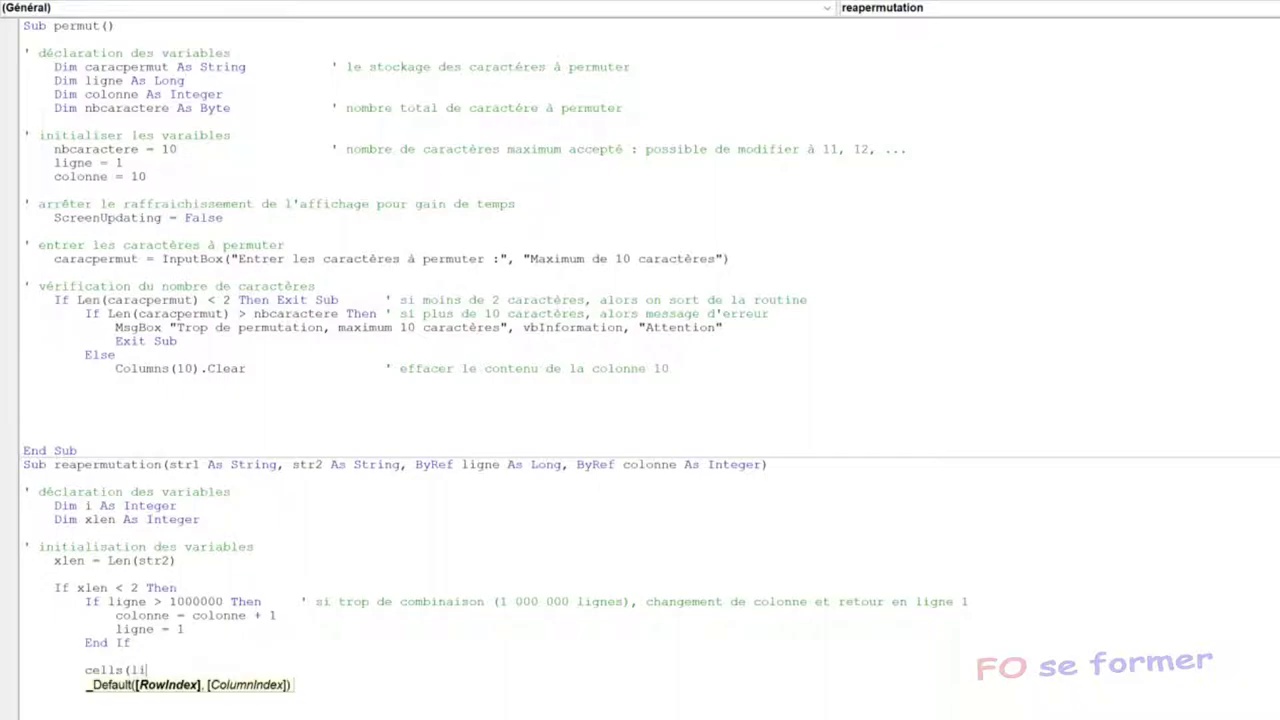
pyautogui.write('gne,co')
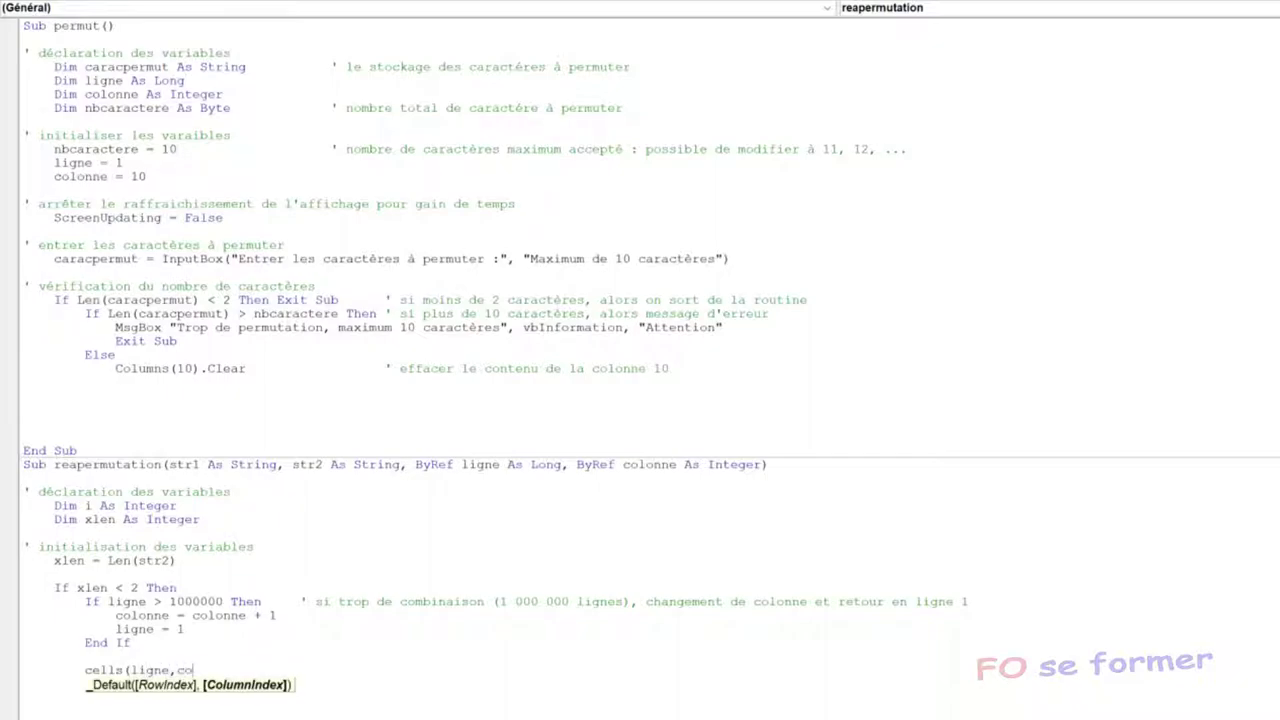
pyautogui.write('lonne')
pyautogui.write(')=')
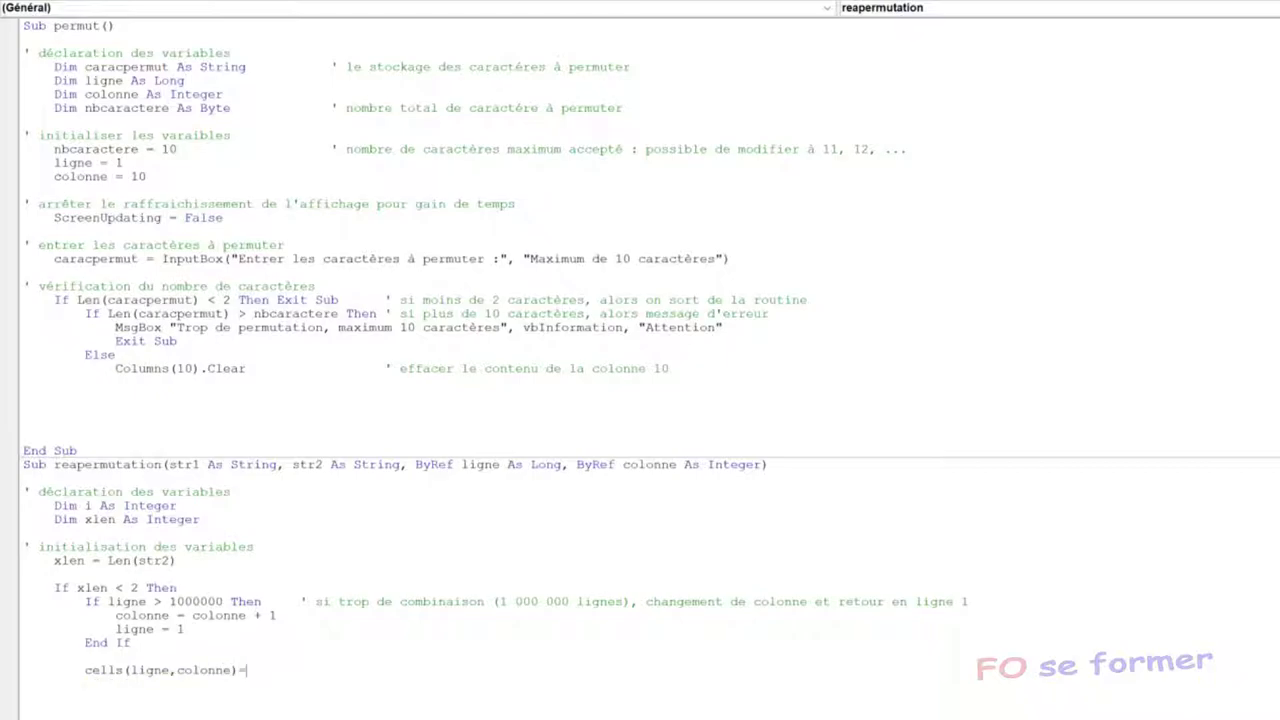
pyautogui.write('str1')
pyautogui.write('&')
pyautogui.write('str')
pyautogui.write('2')
pyautogui.press('Return')
pyautogui.write('lig')
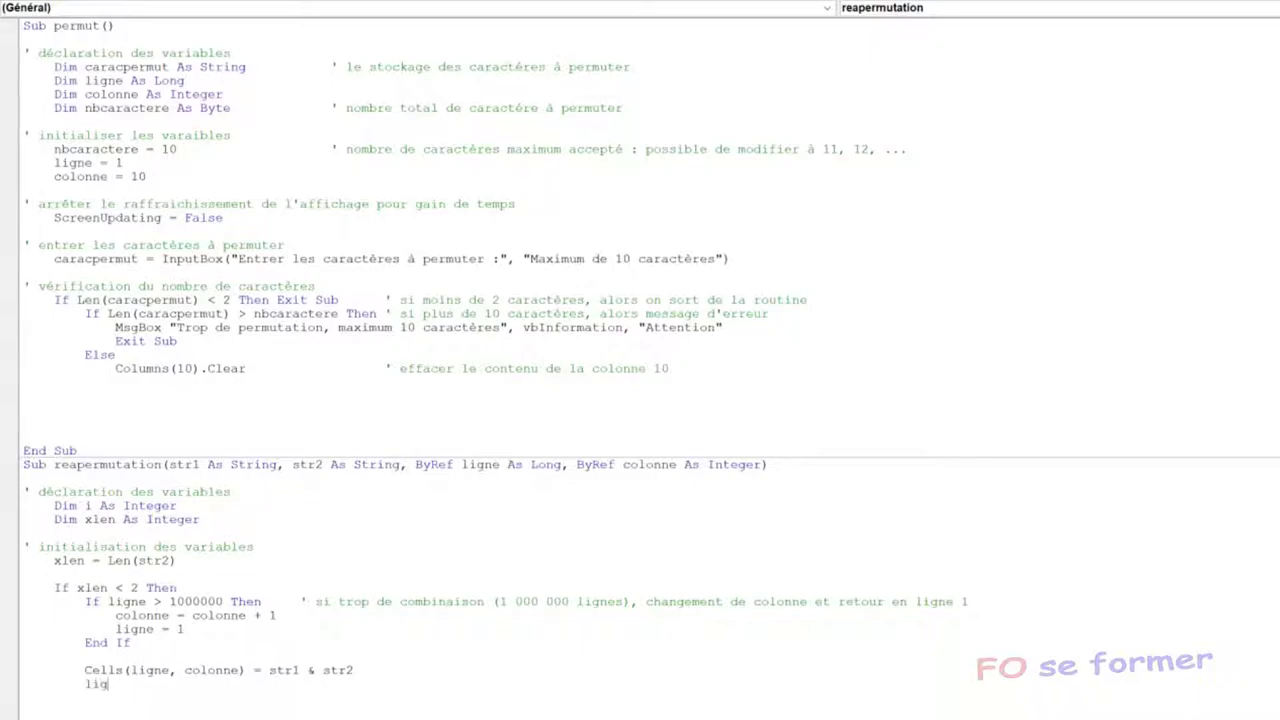
pyautogui.write('ne')
pyautogui.write('=ligne')
pyautogui.write('+1')
pyautogui.press('Return')
pyautogui.write('el')
pyautogui.write('se')
pyautogui.press('Return')
pyautogui.write('for')
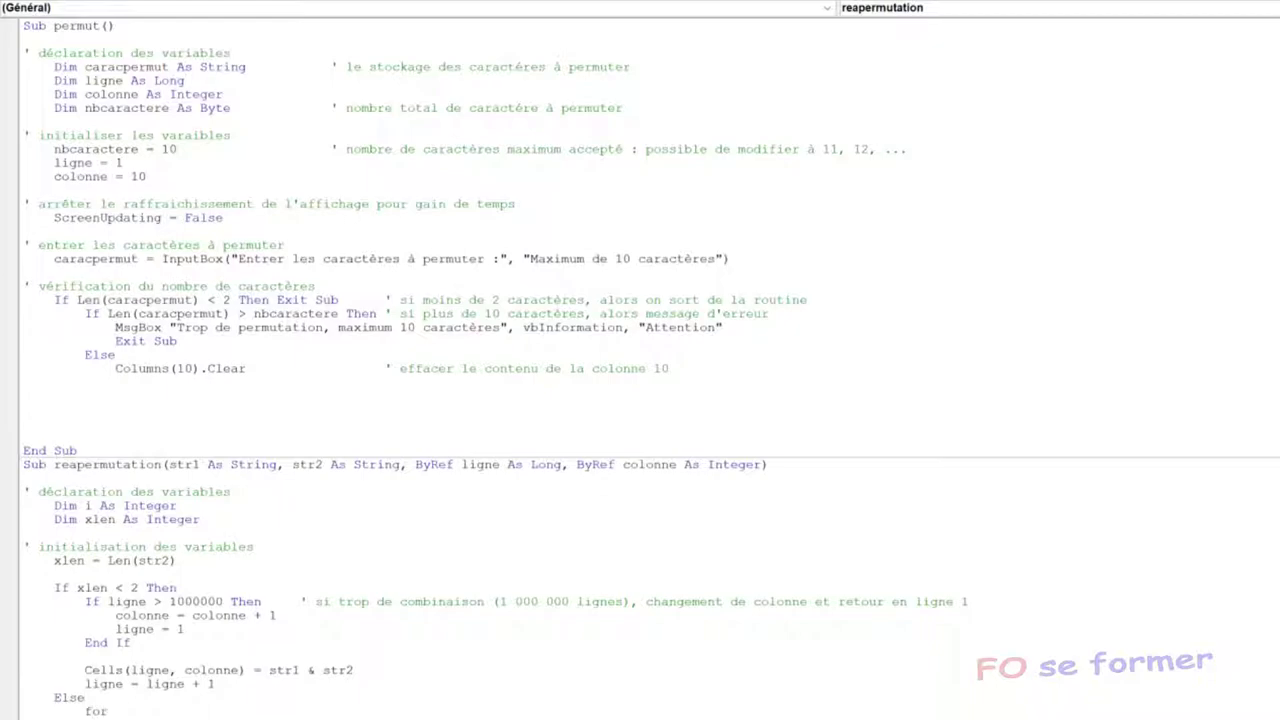
pyautogui.write(' i')
pyautogui.write('=1')
pyautogui.write(' to')
pyautogui.write(' xlen')
# Step: Open the For loop body and begin 'Call reapermutation(str1 + Mid(str2,i,1),' inside it
pyautogui.press('Return')
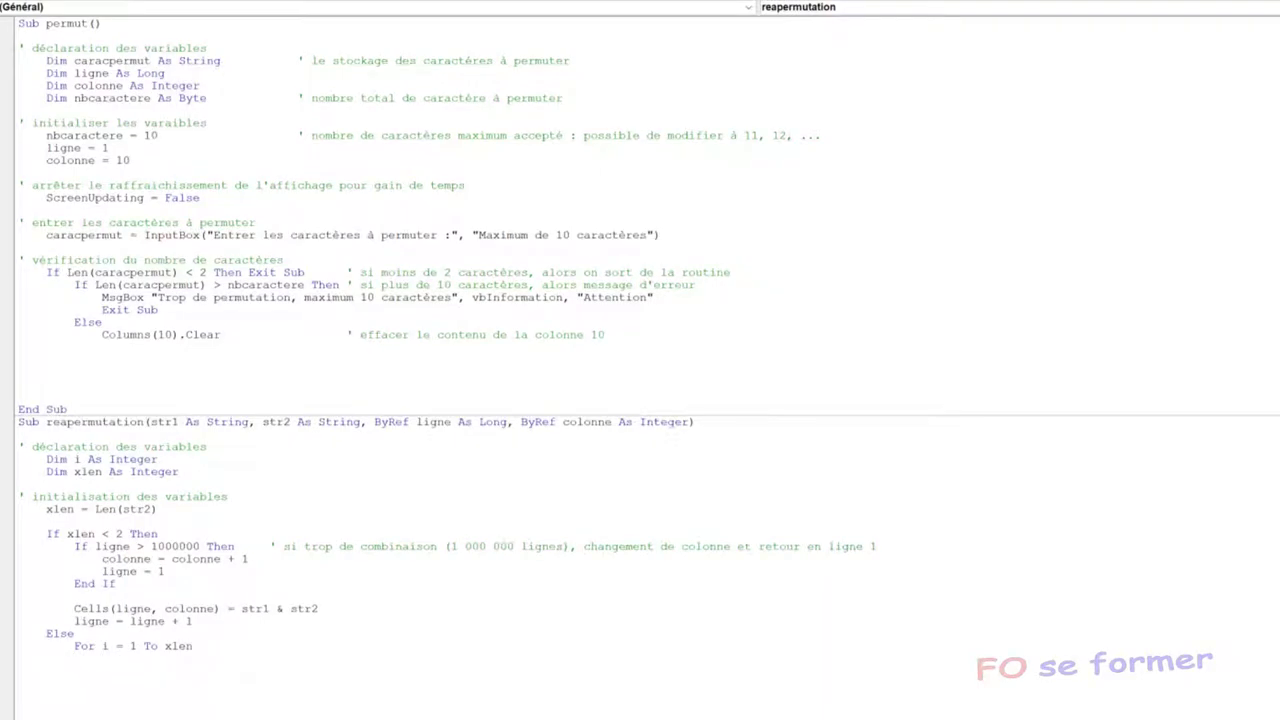
pyautogui.write('ll ')
pyautogui.write('reape')
pyautogui.write('r')
pyautogui.write('mutatio')
pyautogui.write('n')
pyautogui.write('(')
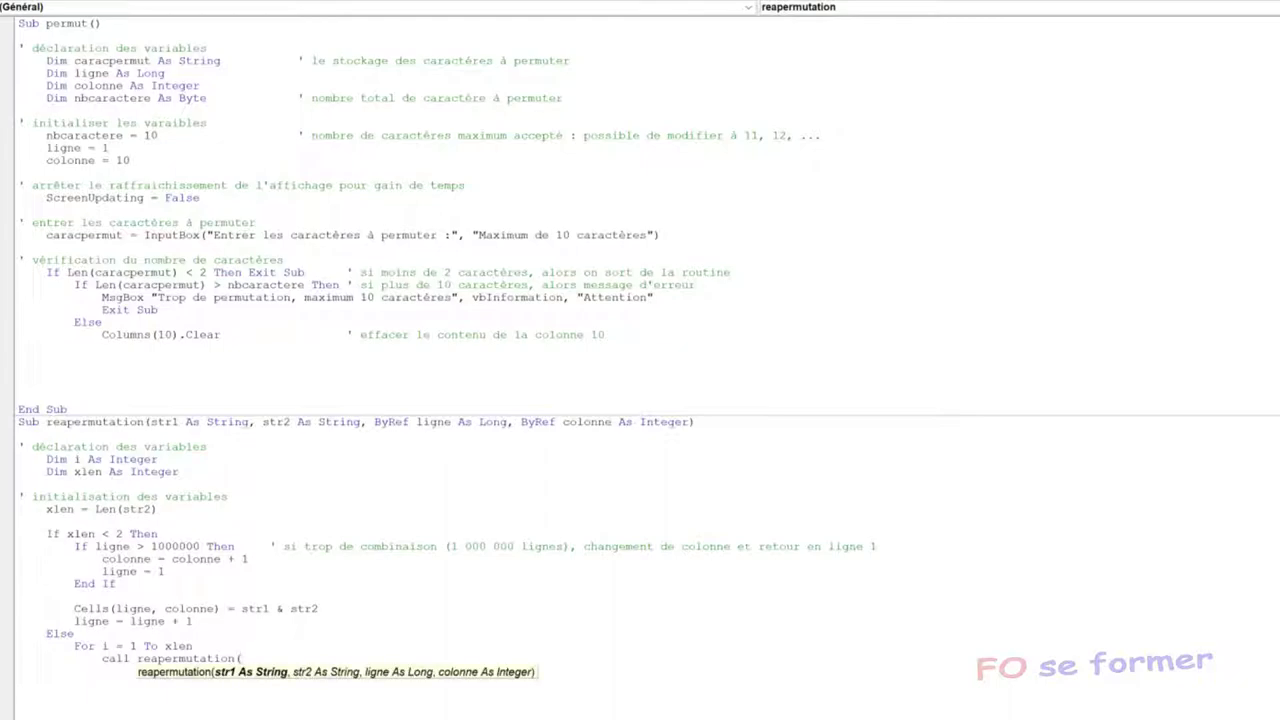
pyautogui.write('str1')
pyautogui.write(' +')
pyautogui.write(' mi')
pyautogui.write('d')
pyautogui.write('(')
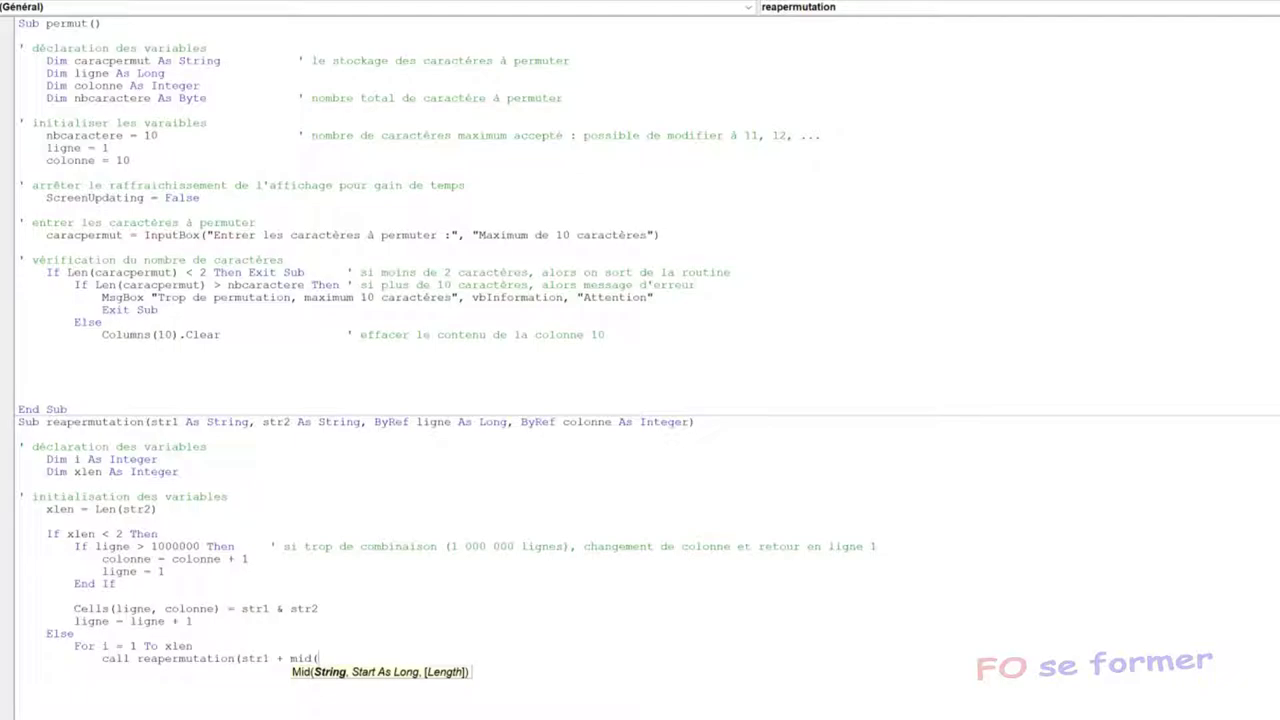
pyautogui.write('str')
pyautogui.write('2')
pyautogui.write(',')
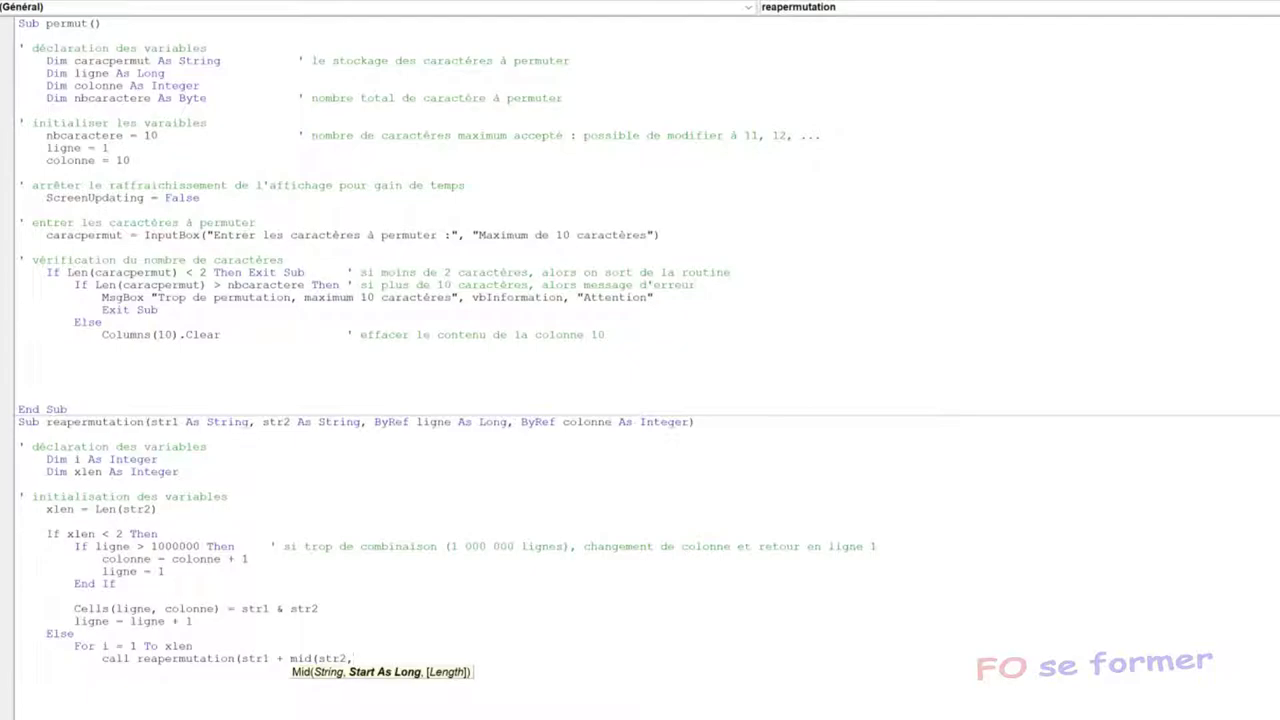
pyautogui.write('i')
pyautogui.write(',')
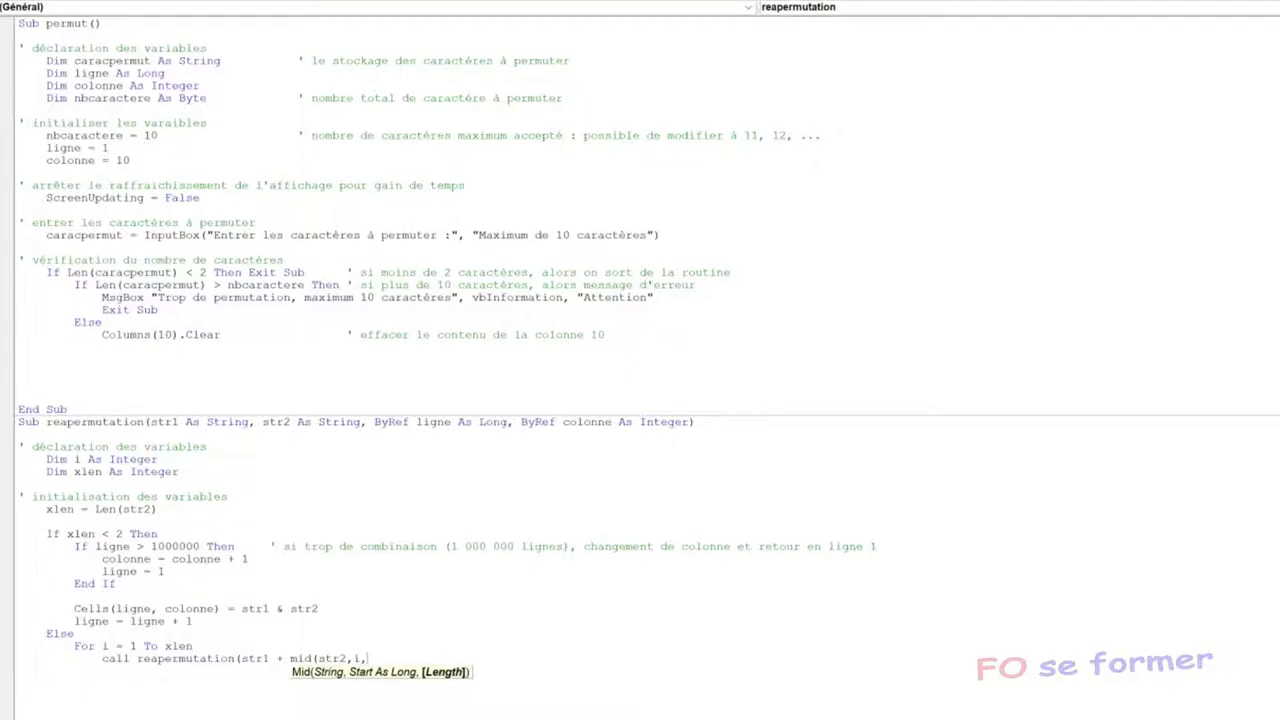
pyautogui.write('1')
pyautogui.write(')')
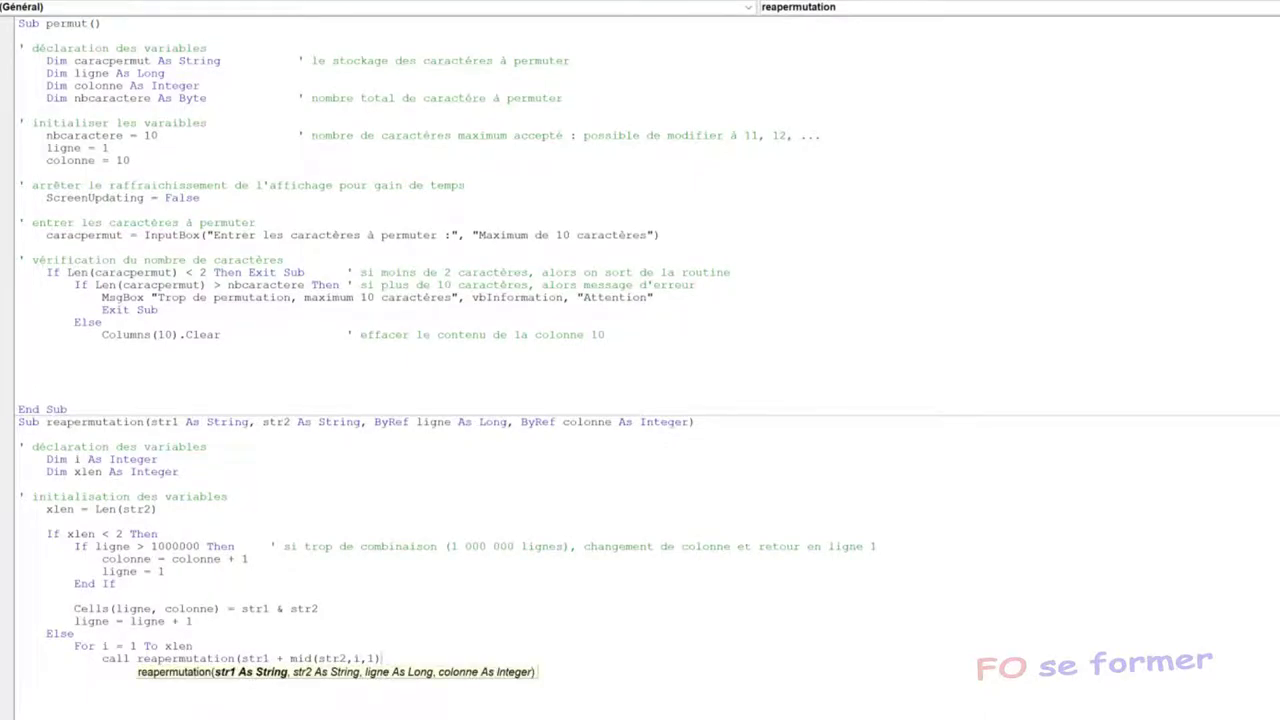
pyautogui.write(',')
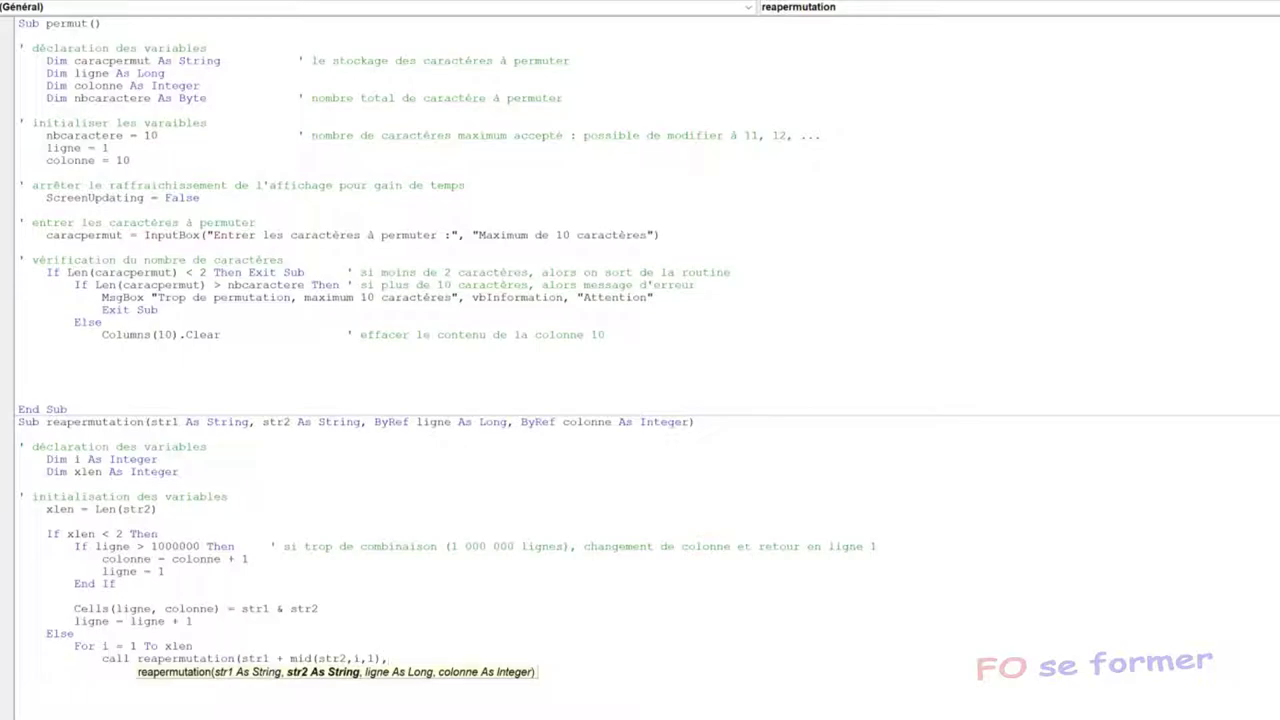
# Step: Finish the recursive call with Left(str2,i-1), Right(str2,xlen-i), ligne and colonne arguments
pyautogui.write('lef')
pyautogui.write('t')
pyautogui.write('(str')
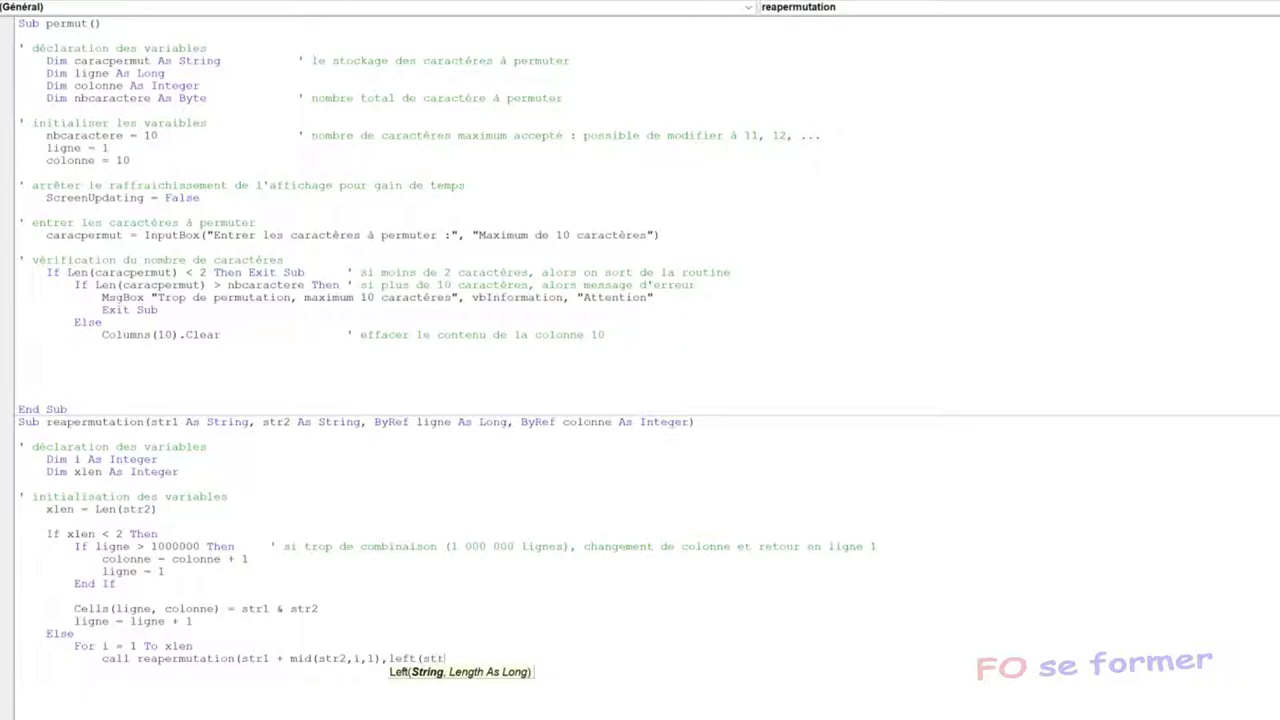
pyautogui.write('2')
pyautogui.write(',')
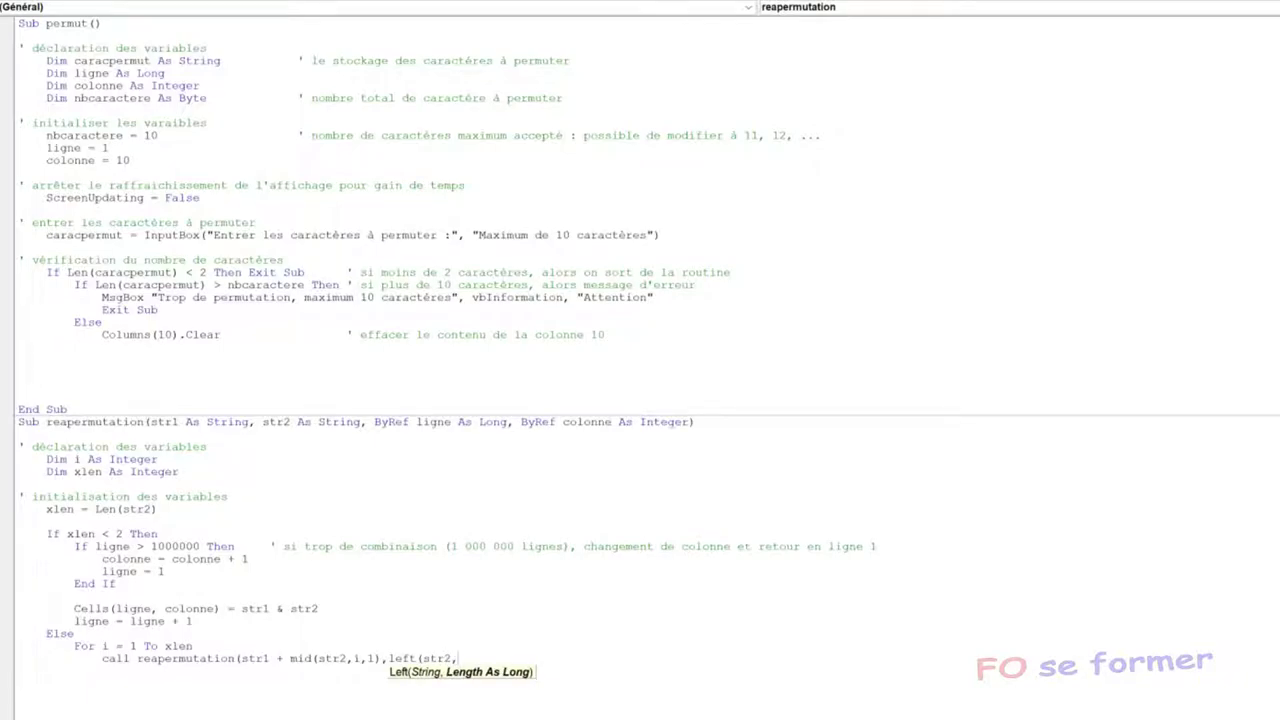
pyautogui.write('i')
pyautogui.write('-1')
pyautogui.write(')')
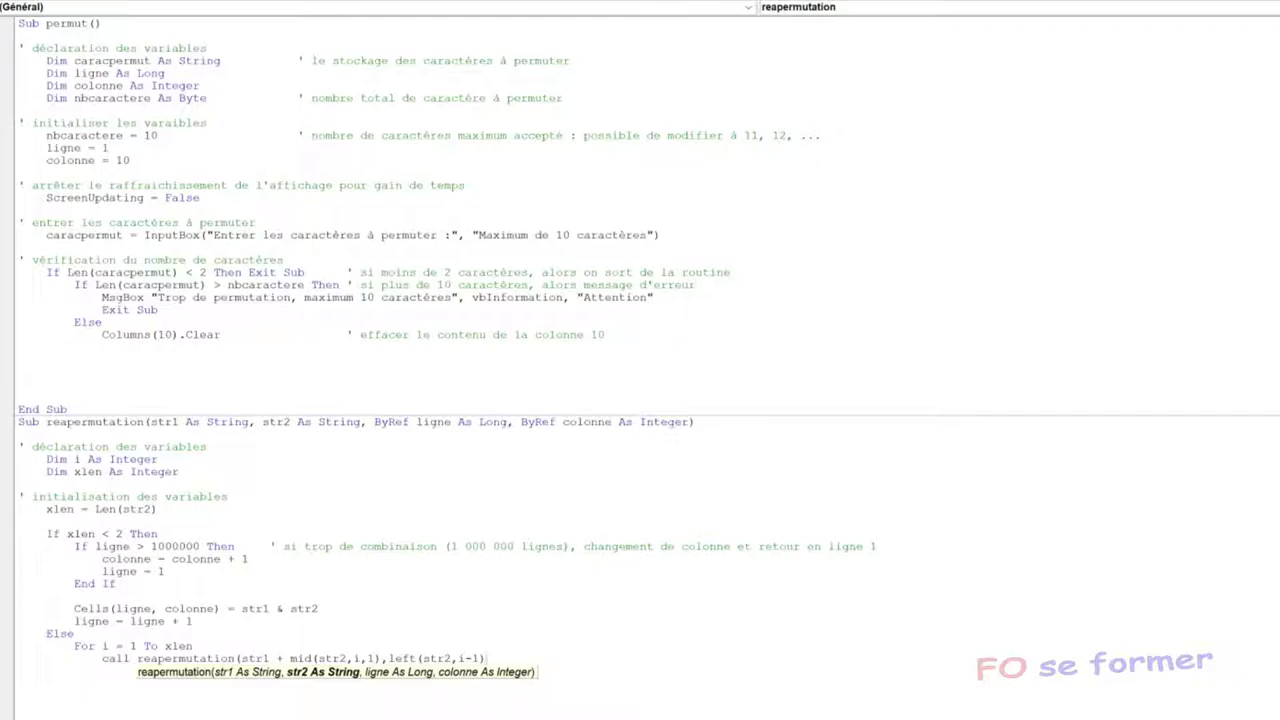
pyautogui.write(',')
pyautogui.write('ri')
pyautogui.write('ght')
pyautogui.write('(')
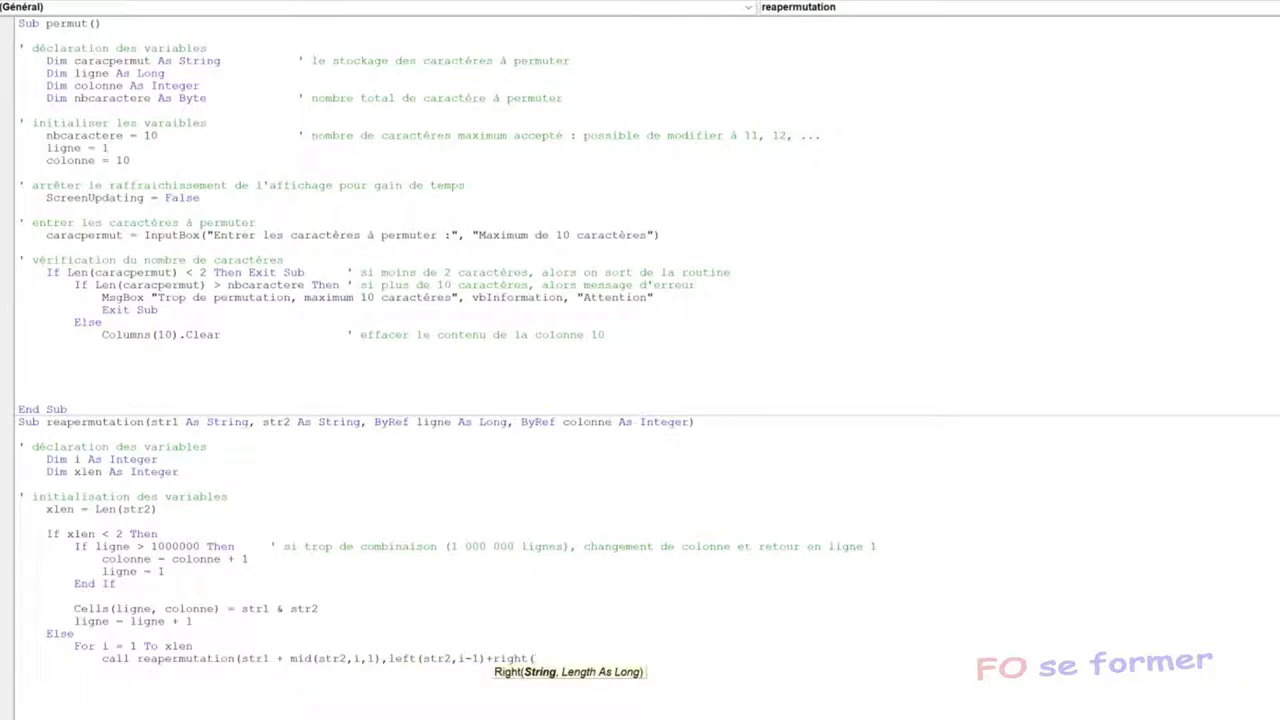
pyautogui.write('str')
pyautogui.write('2,x')
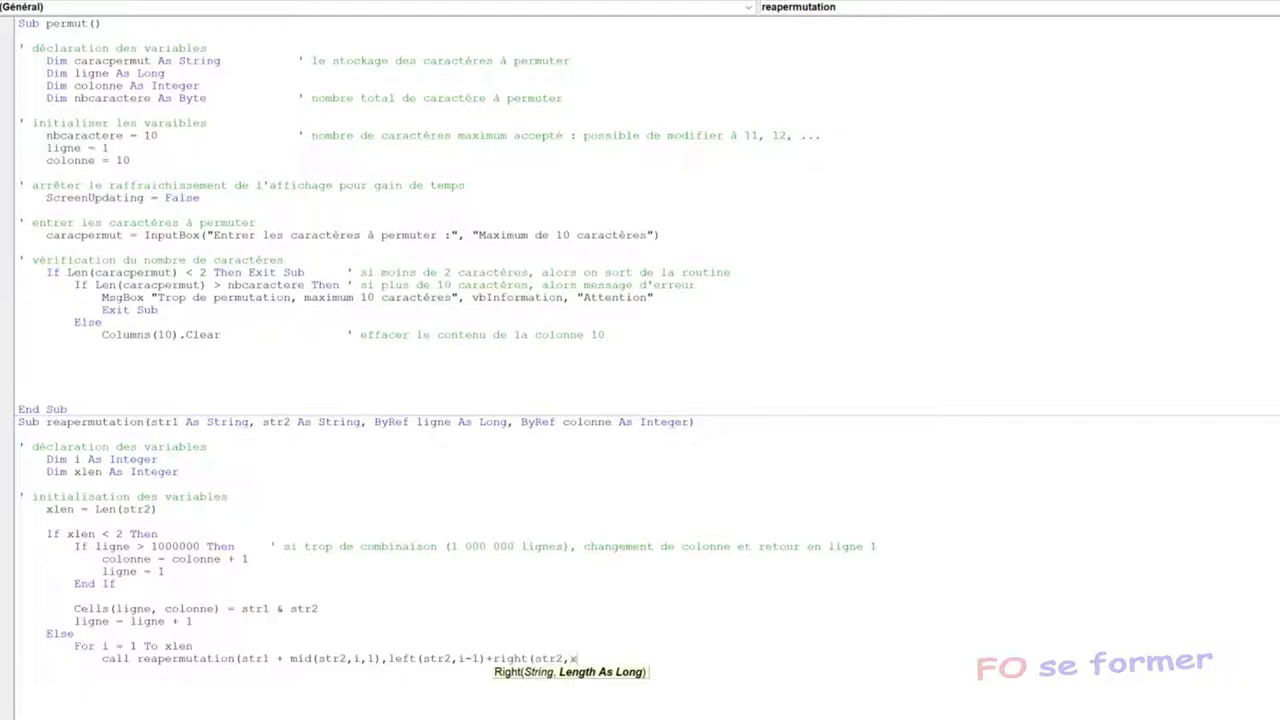
pyautogui.write('len')
pyautogui.write('-')
pyautogui.write('i')
pyautogui.press('Escape')
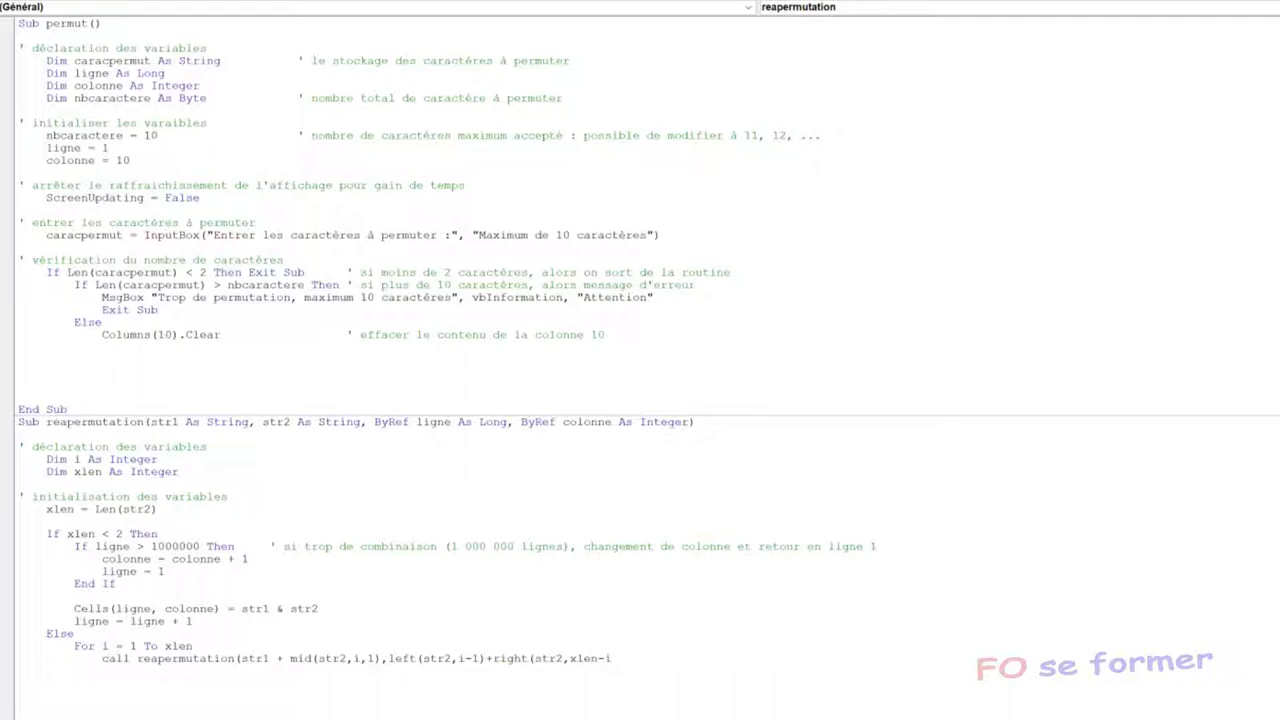
pyautogui.write(')')
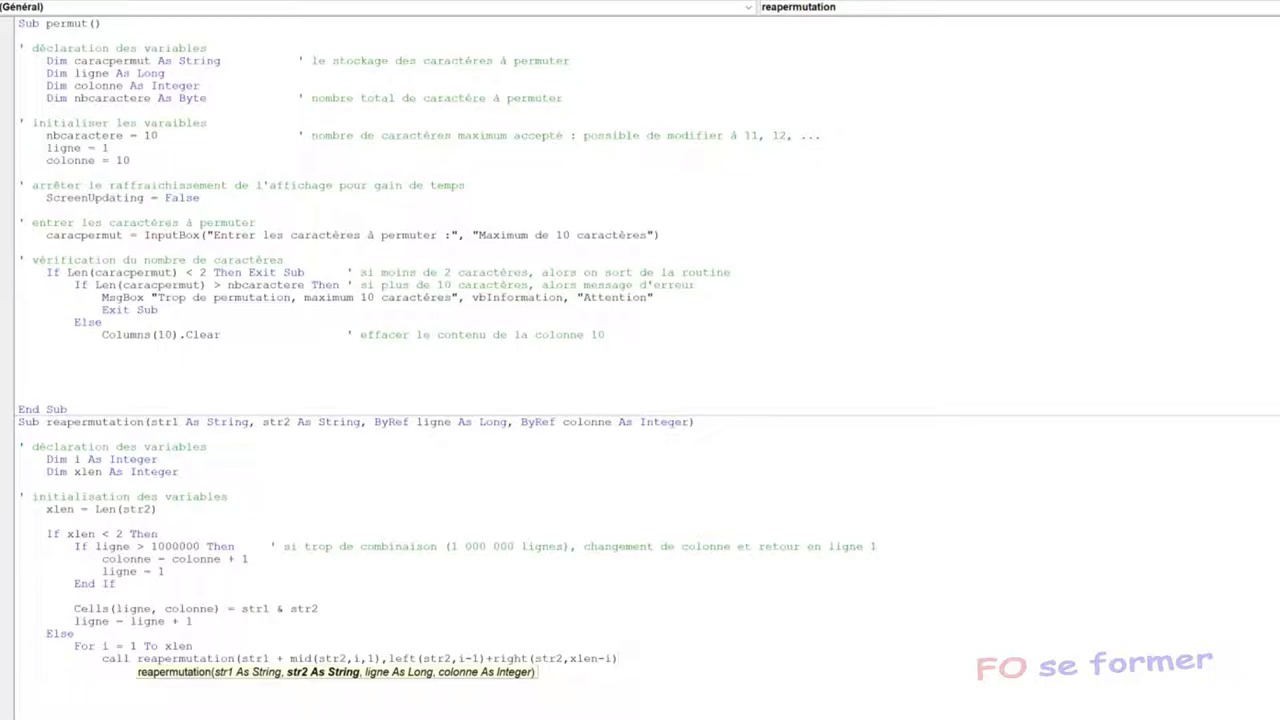
pyautogui.write(',')
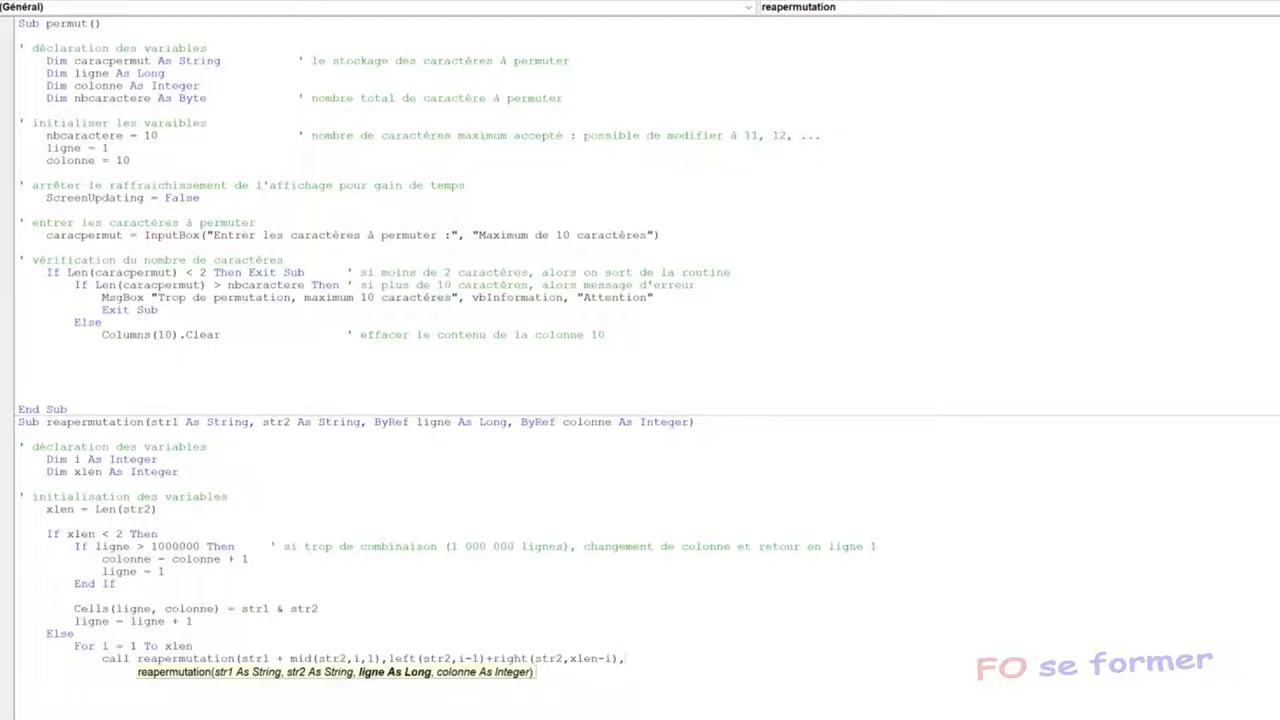
pyautogui.write('ligne')
pyautogui.write(',colonne')
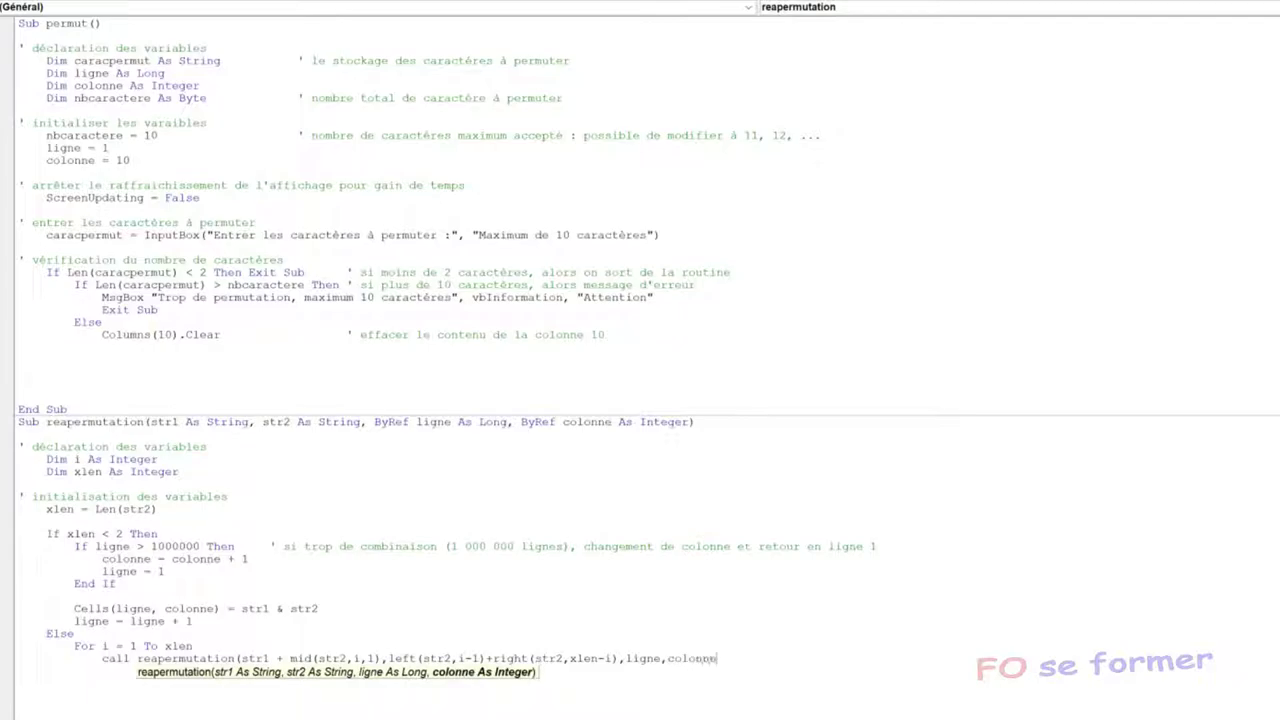
pyautogui.write(')')
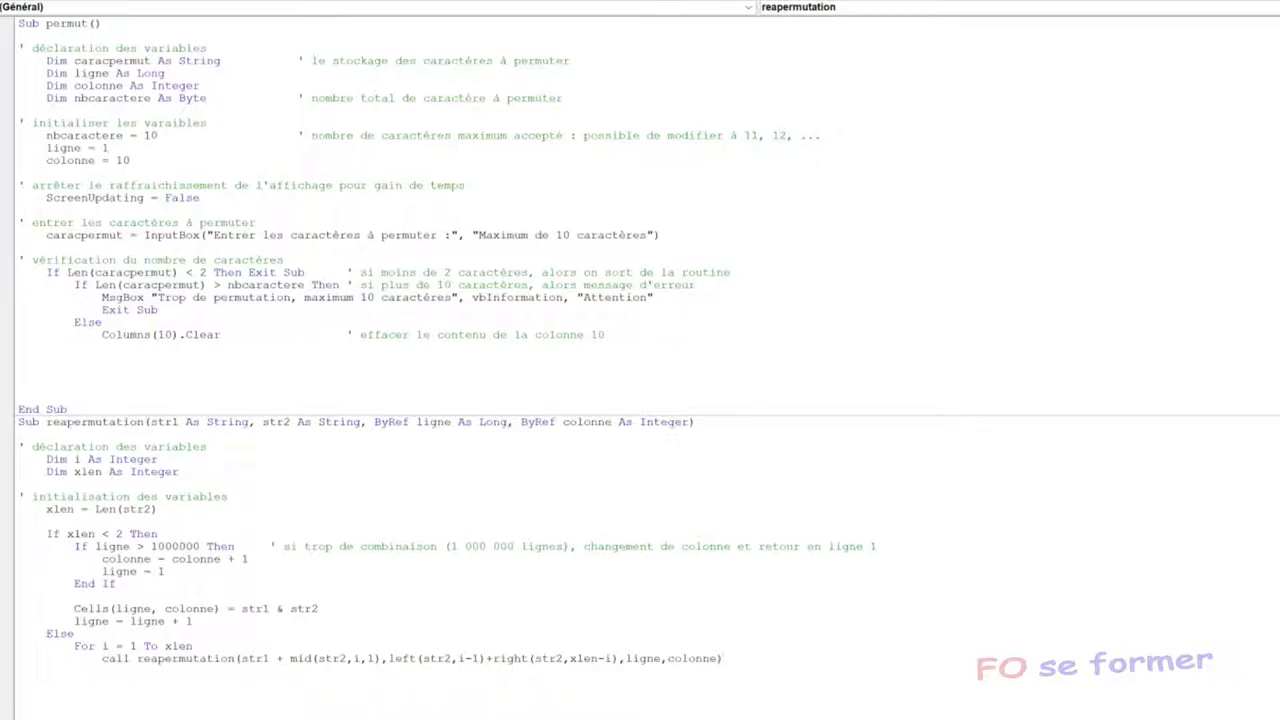
pyautogui.press('Return')
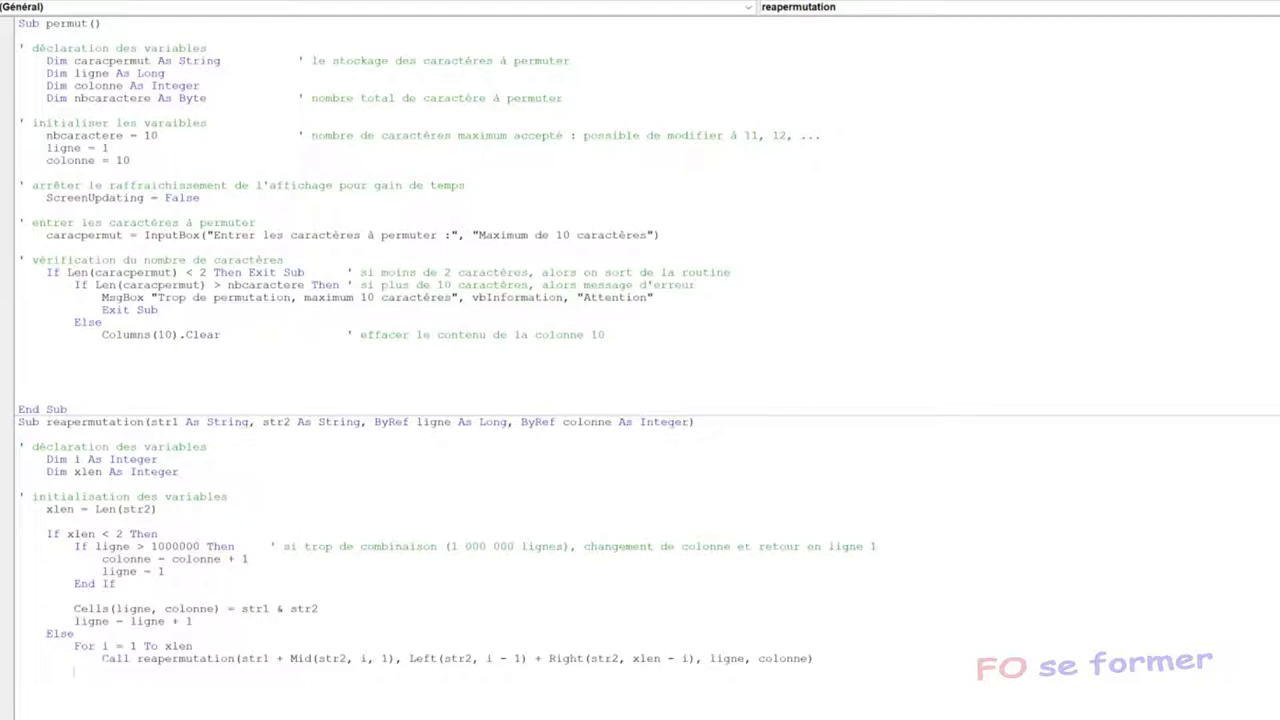
# Step: Close reapermutation's loop with Next and End If, and remove the extra blank line
pyautogui.write('next')
pyautogui.write('end')
pyautogui.write(' if')
pyautogui.press('Return')
pyautogui.press('Tab')
pyautogui.press('Tab')
pyautogui.press('BackSpace')
# Step: Move to the empty line below Columns(10).Clear in permut, removing a stray apostrophe
pyautogui.click(18, 359)
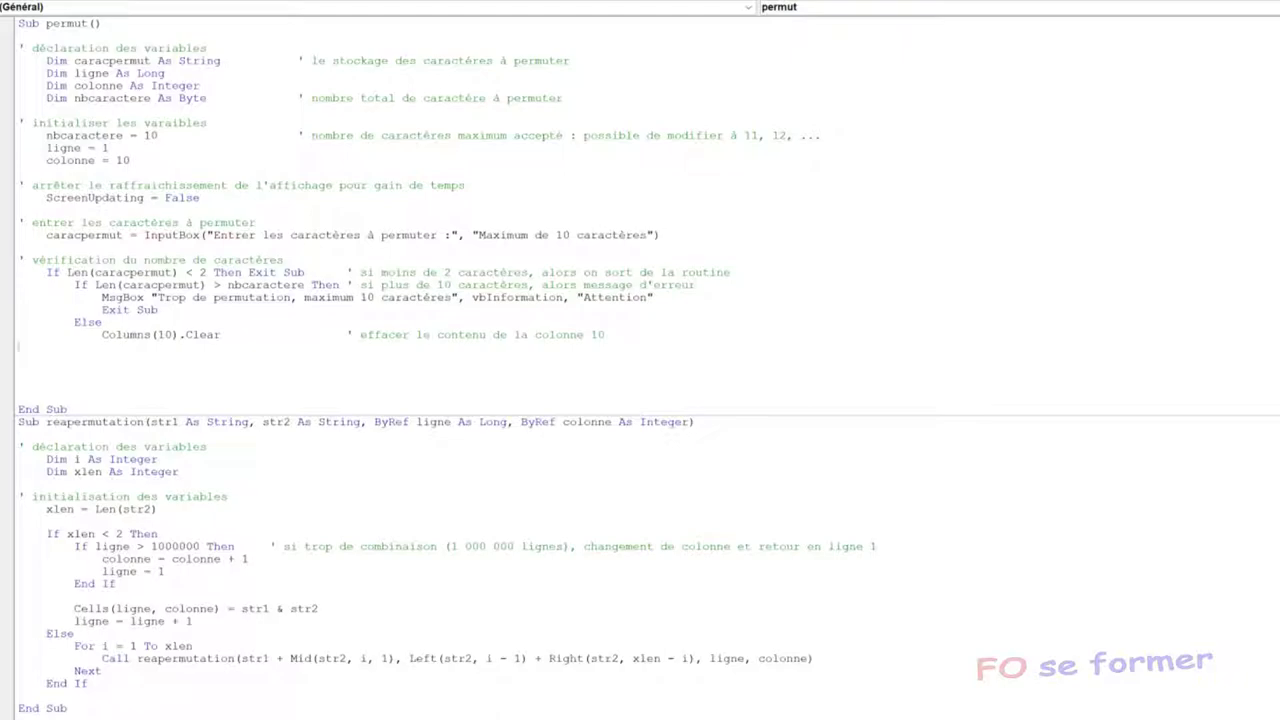
pyautogui.write("'")
pyautogui.press('BackSpace')
# Step: Write call reapermutation("", caracpermut, ligne, colonne), correcting the mistyped variable name
pyautogui.write('call')
pyautogui.write(' r')
pyautogui.write('ea')
pyautogui.write('permutati')
pyautogui.write('on(')
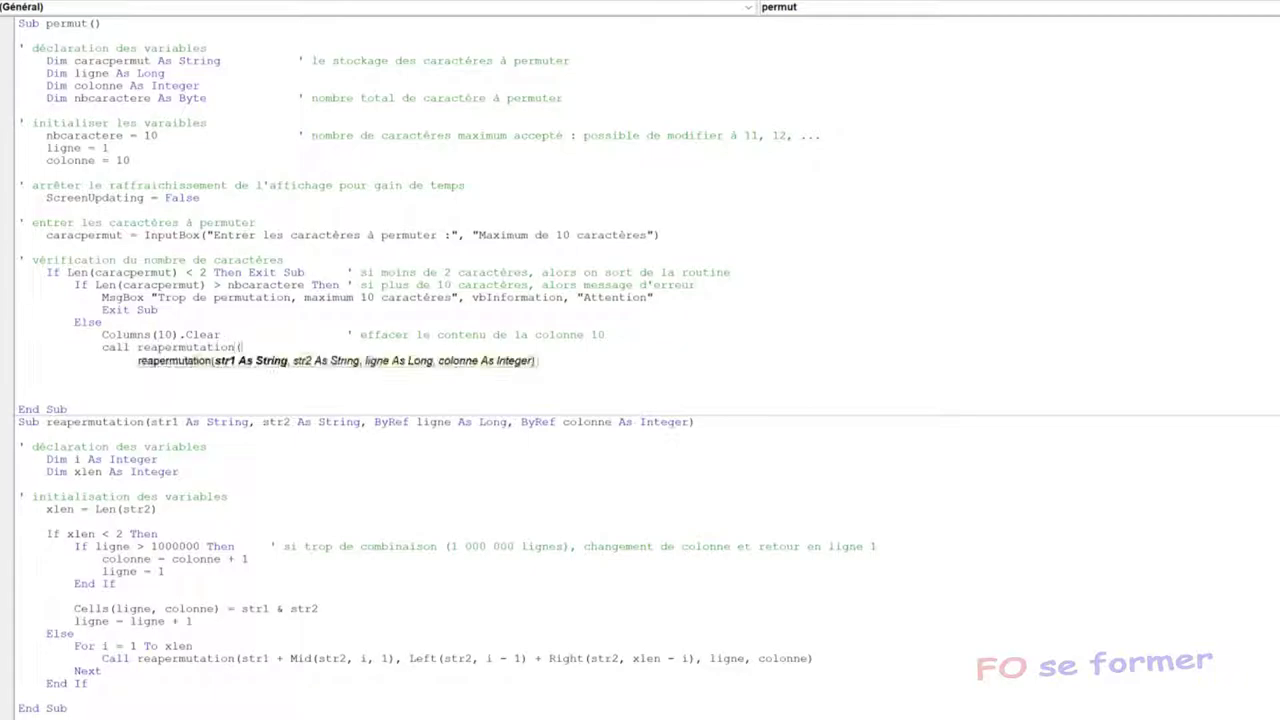
pyautogui.write('""')
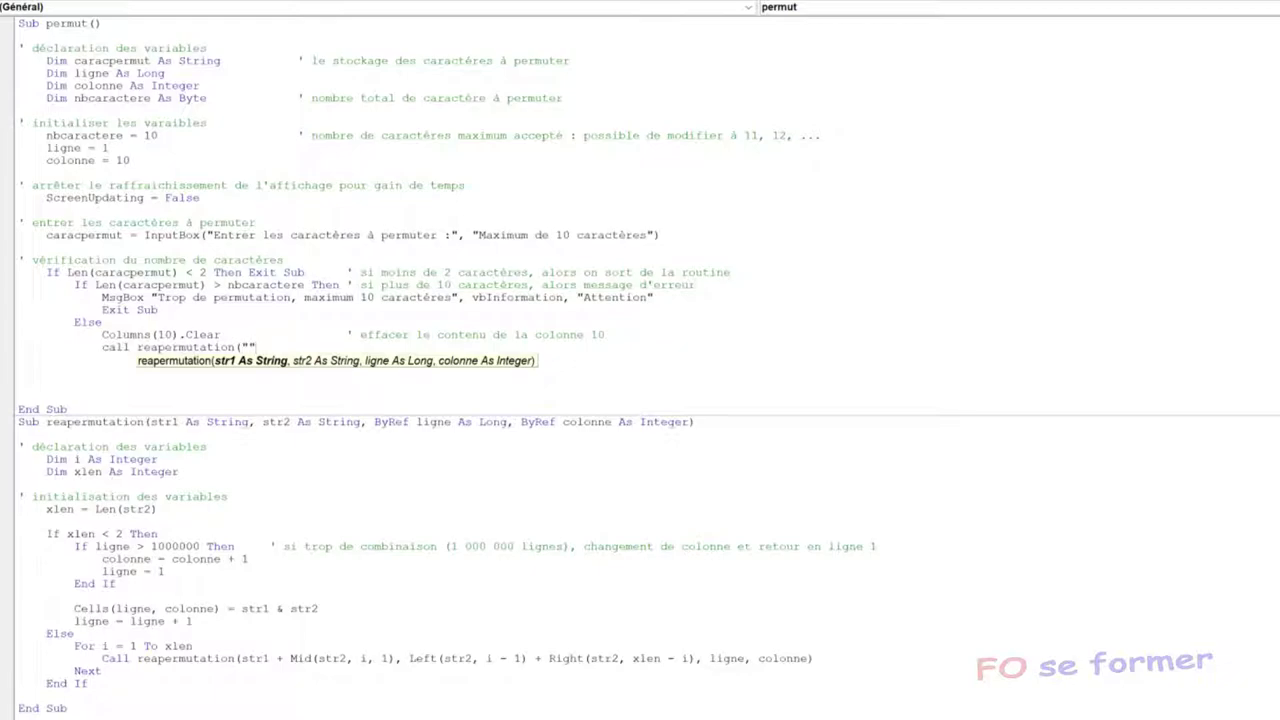
pyautogui.write(',')
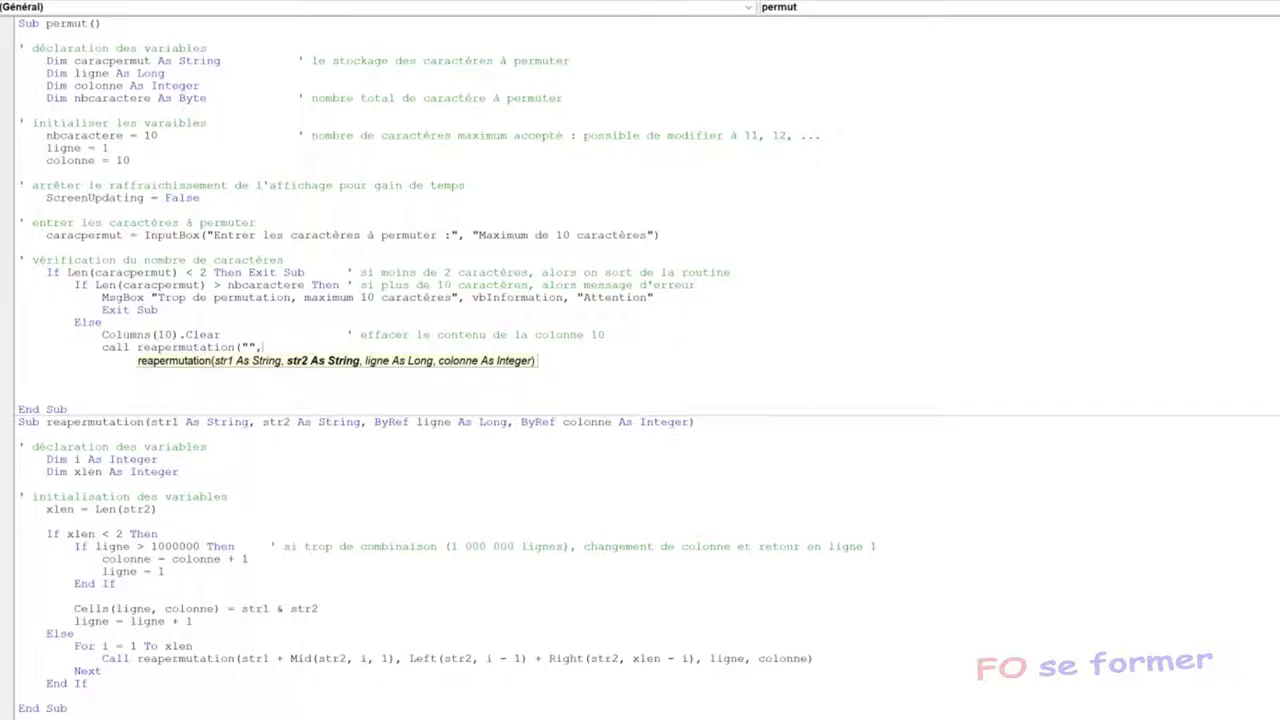
pyautogui.write('cara')
pyautogui.write('c')
pyautogui.write('ter')
pyautogui.press('BackSpace')
pyautogui.press('BackSpace')
pyautogui.press('BackSpace')
pyautogui.write('permut')
pyautogui.write(',')
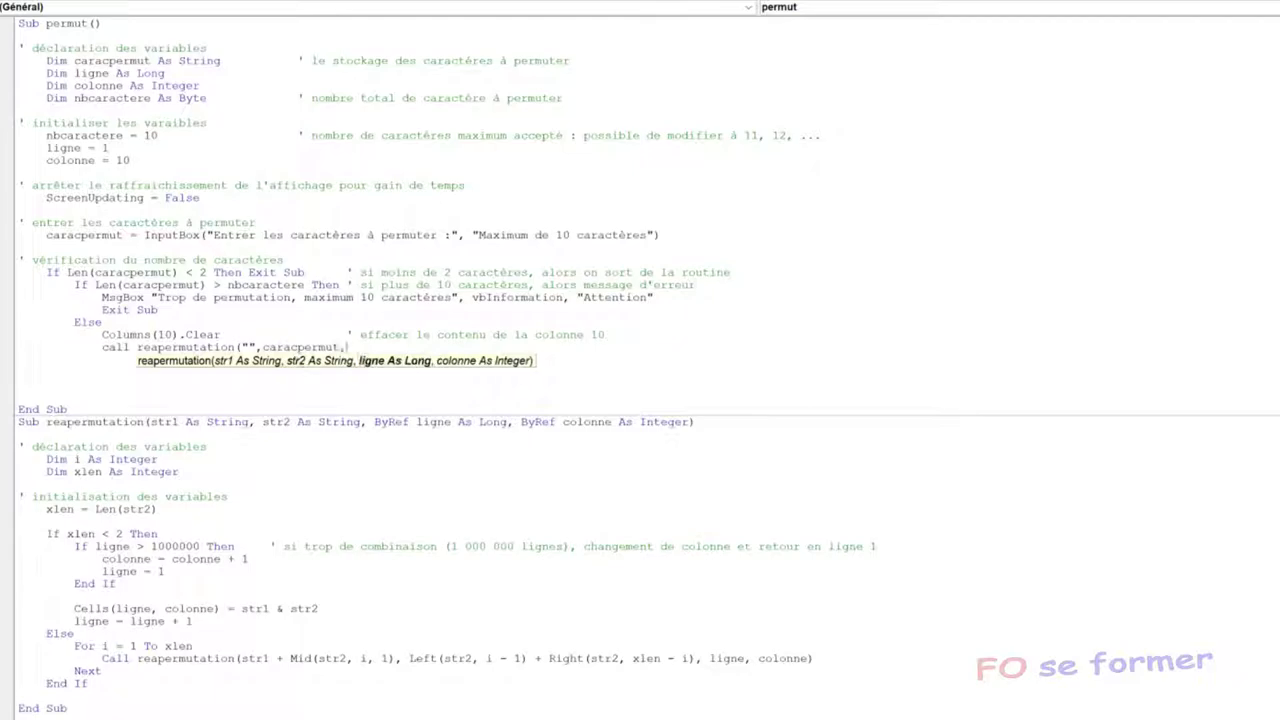
pyautogui.write('ligne')
pyautogui.write(',')
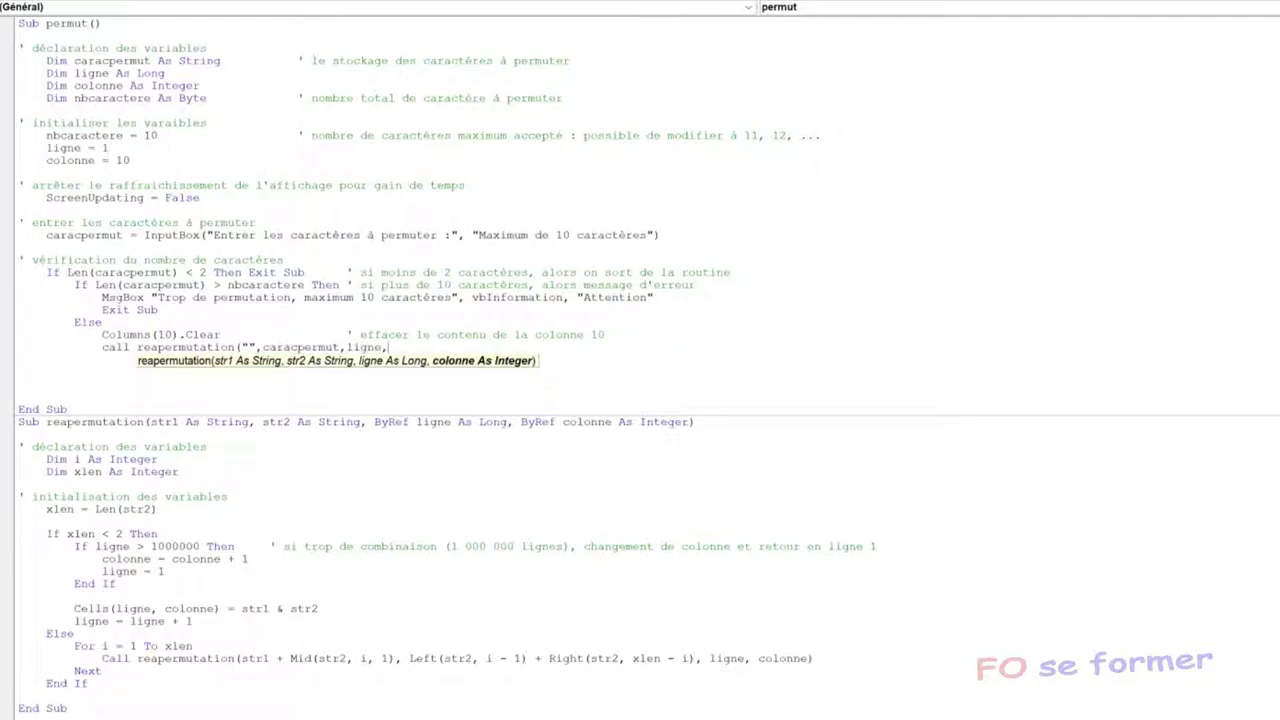
pyautogui.write('colonne')
pyautogui.write(')')
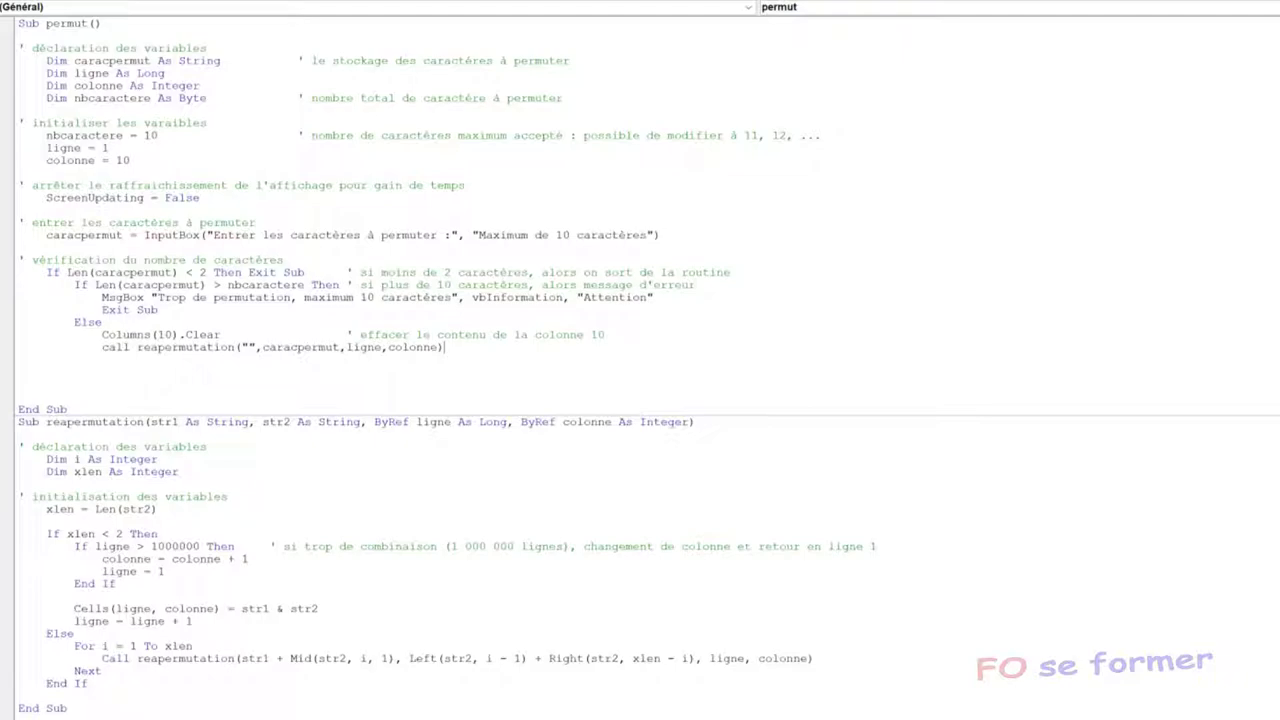
# Step: Confirm the call line and close permut's validation block with End If
pyautogui.click(18, 360)
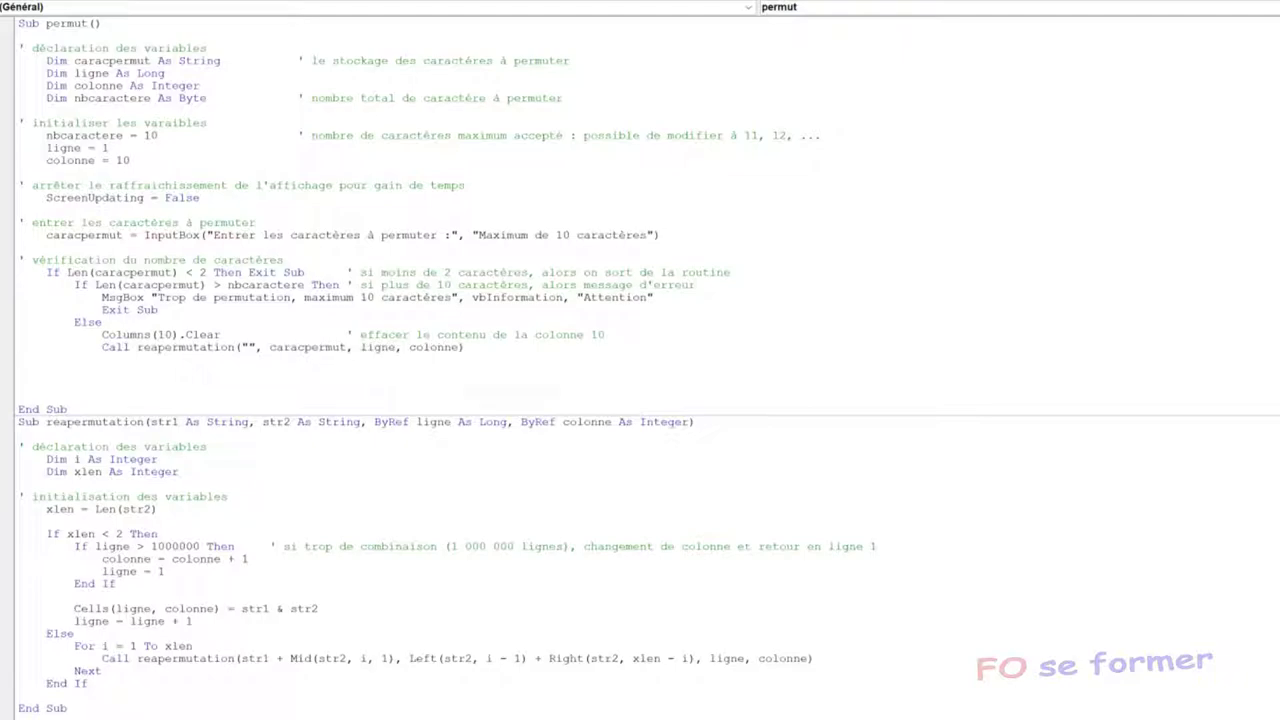
pyautogui.press('Tab')
pyautogui.write('endif')
pyautogui.press('Return')
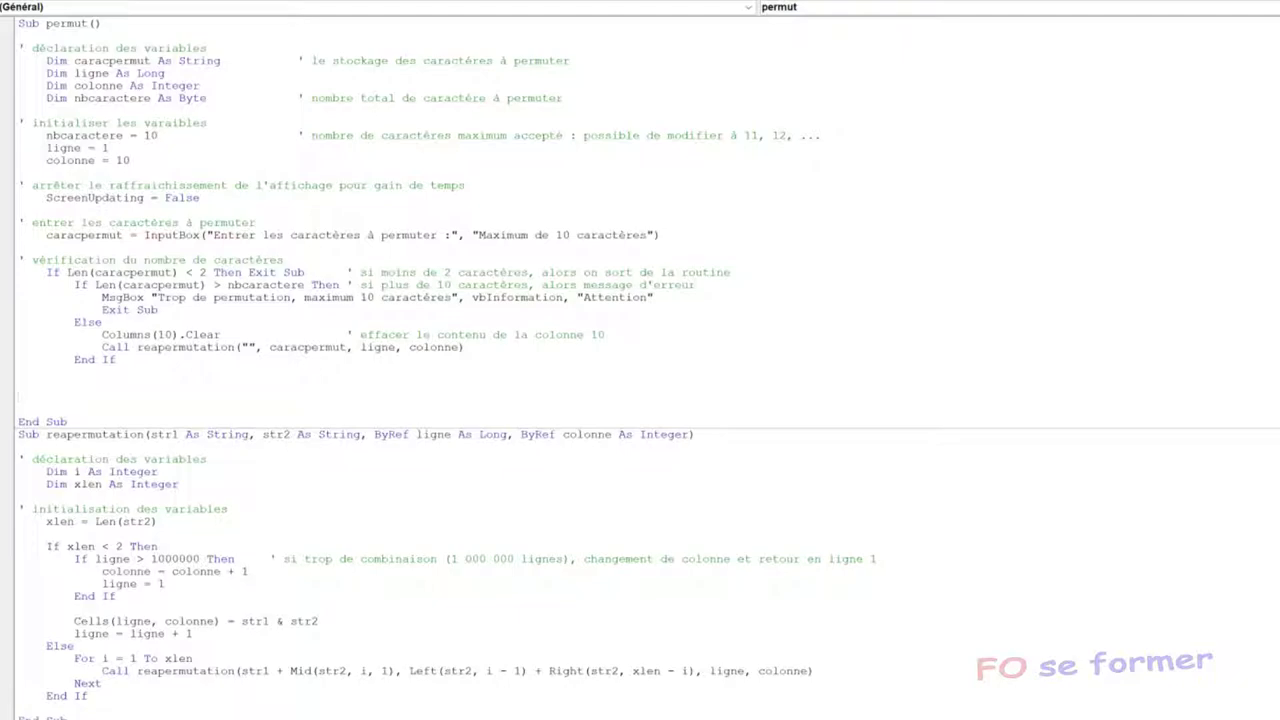
# Step: Add the comment 'relancer actualisation de l'écran Excel' followed by screenupdating=true
pyautogui.click(18, 372)
pyautogui.write("'")
pyautogui.write(' ré')
pyautogui.write('ad')
pyautogui.press('BackSpace')
pyautogui.press('BackSpace')
pyautogui.press('BackSpace')
pyautogui.write('elancer ac')
pyautogui.write('tualisati')
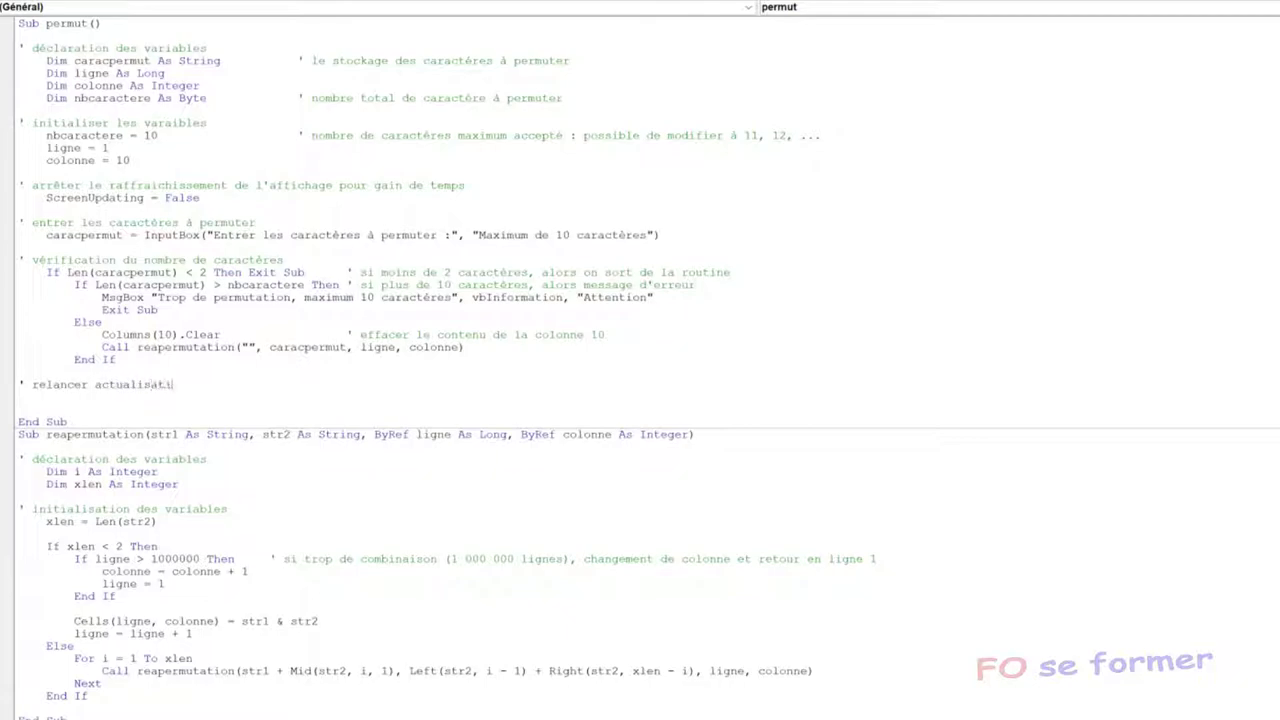
pyautogui.write("on de l'")
pyautogui.write('écran Ex')
pyautogui.write('cel')
pyautogui.press('Return')
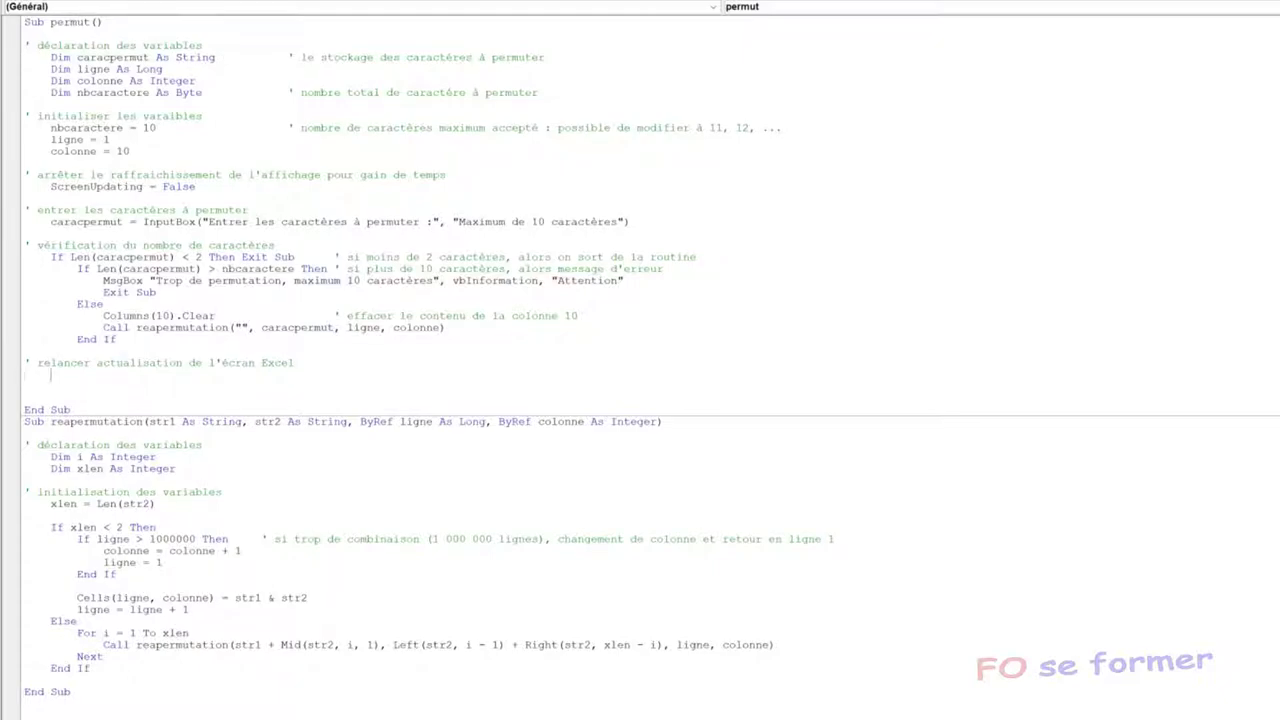
pyautogui.write('s')
pyautogui.write('creenu')
pyautogui.write('pdati')
pyautogui.write('ng')
pyautogui.write('=true')
# Step: Confirm ScreenUpdating = True, delete the blank line before End Sub, and keep ScreenUpdating = False uncommented
pyautogui.press('Down')
pyautogui.press('Delete')
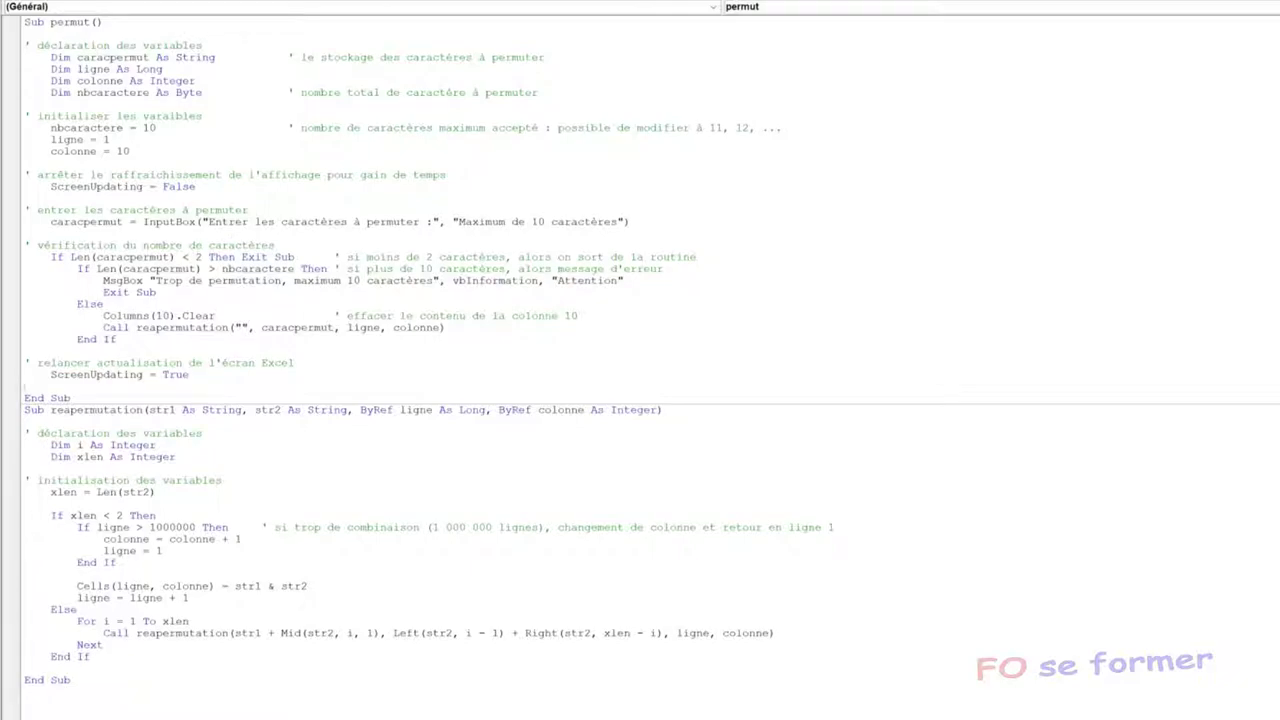
pyautogui.click(25, 186)
pyautogui.write("'")
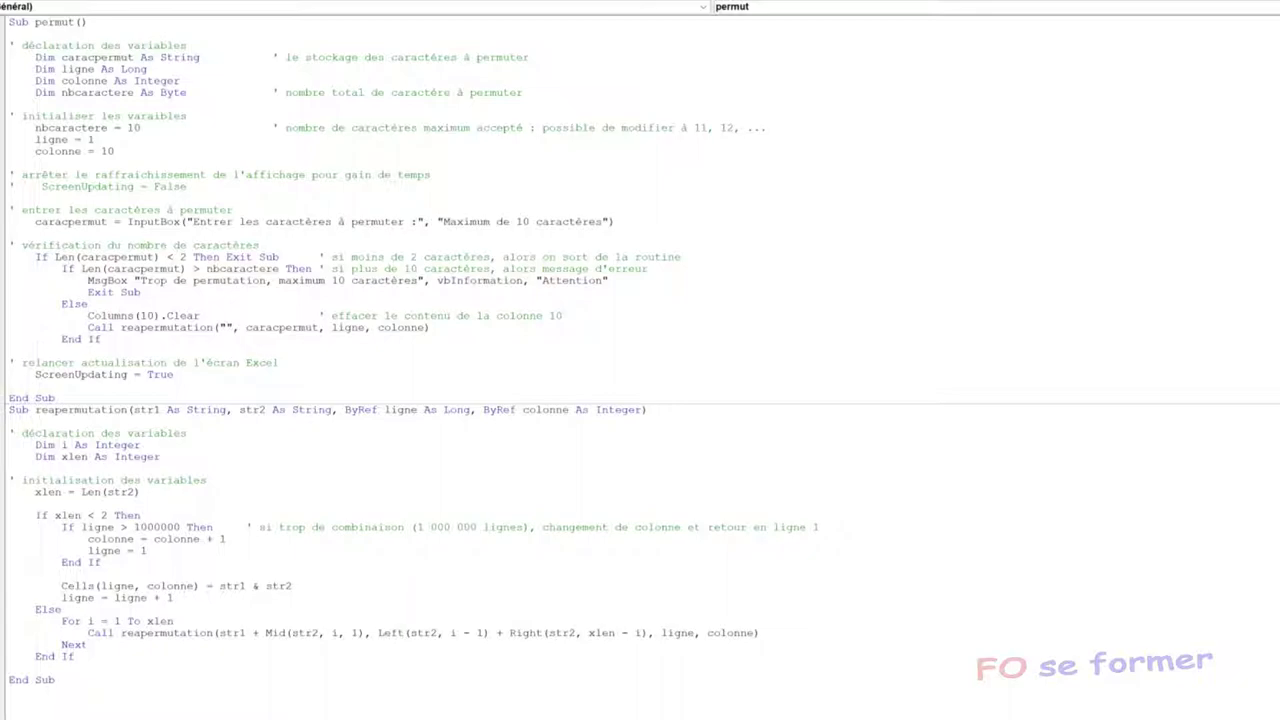
pyautogui.press('Delete')
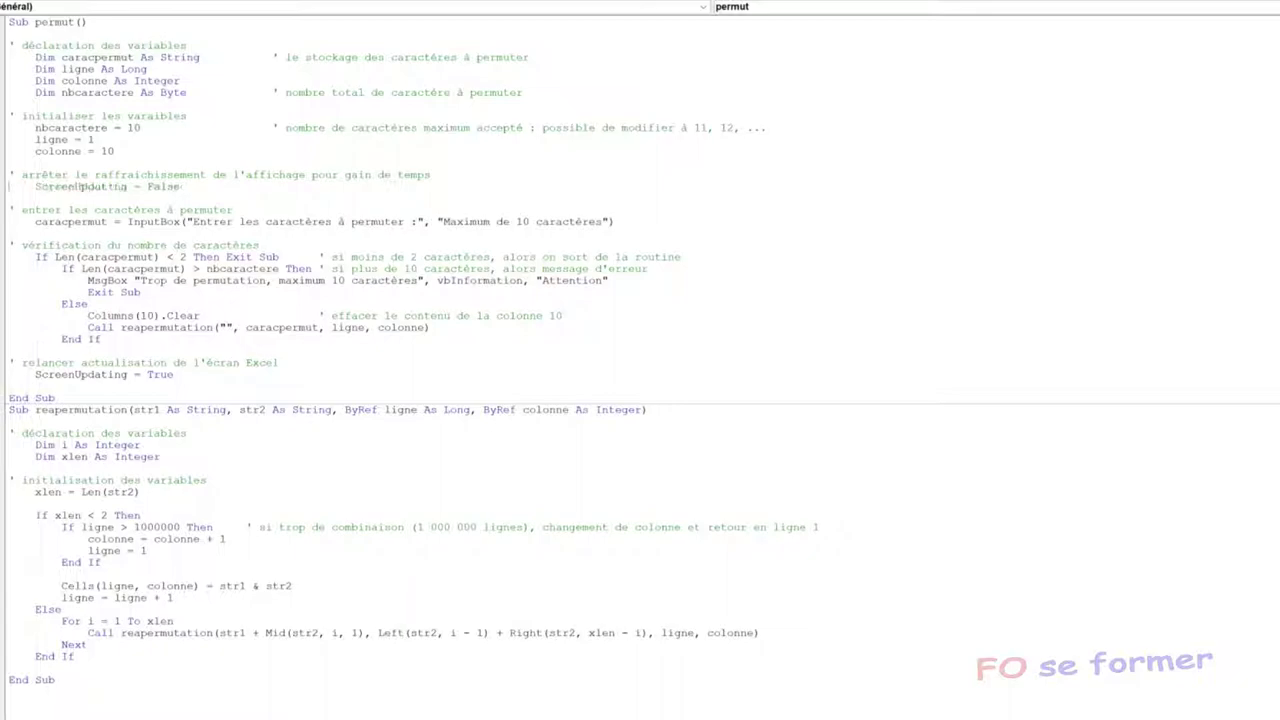
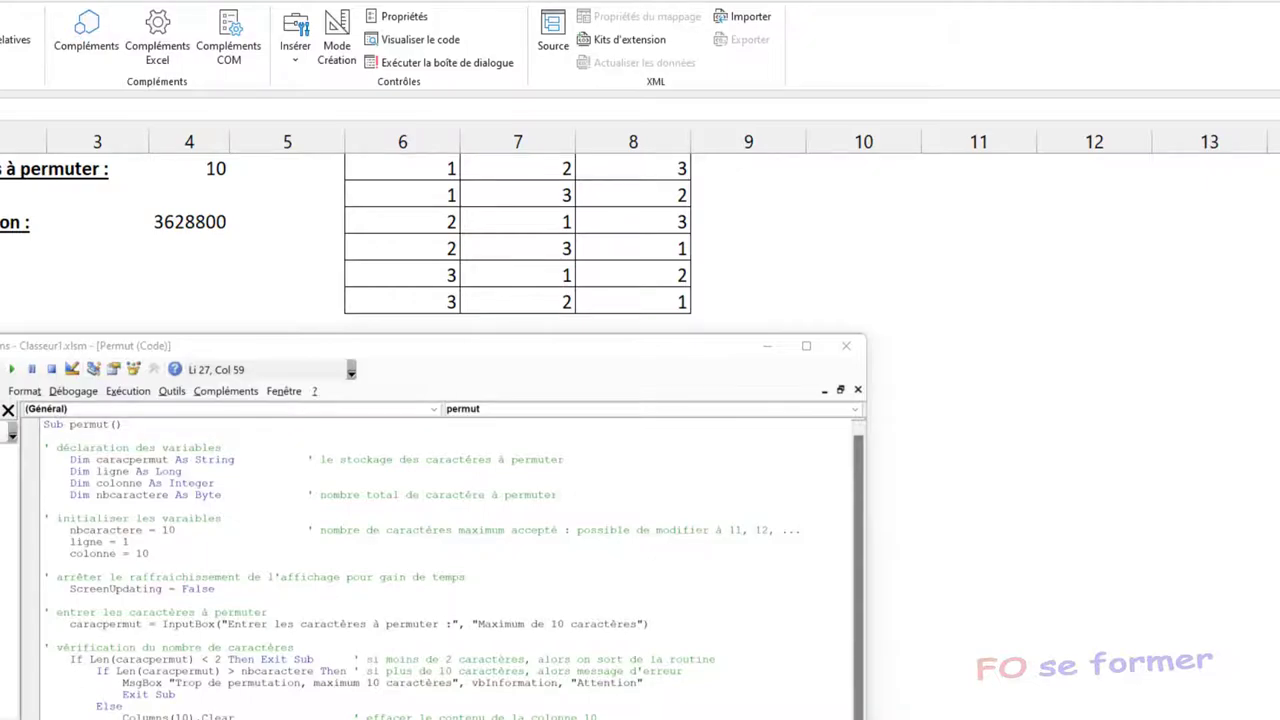
# Step: Change the character count from 10 to 3, giving 6 permutations, then bring back the macro code
pyautogui.click(189, 168)
pyautogui.write('3')
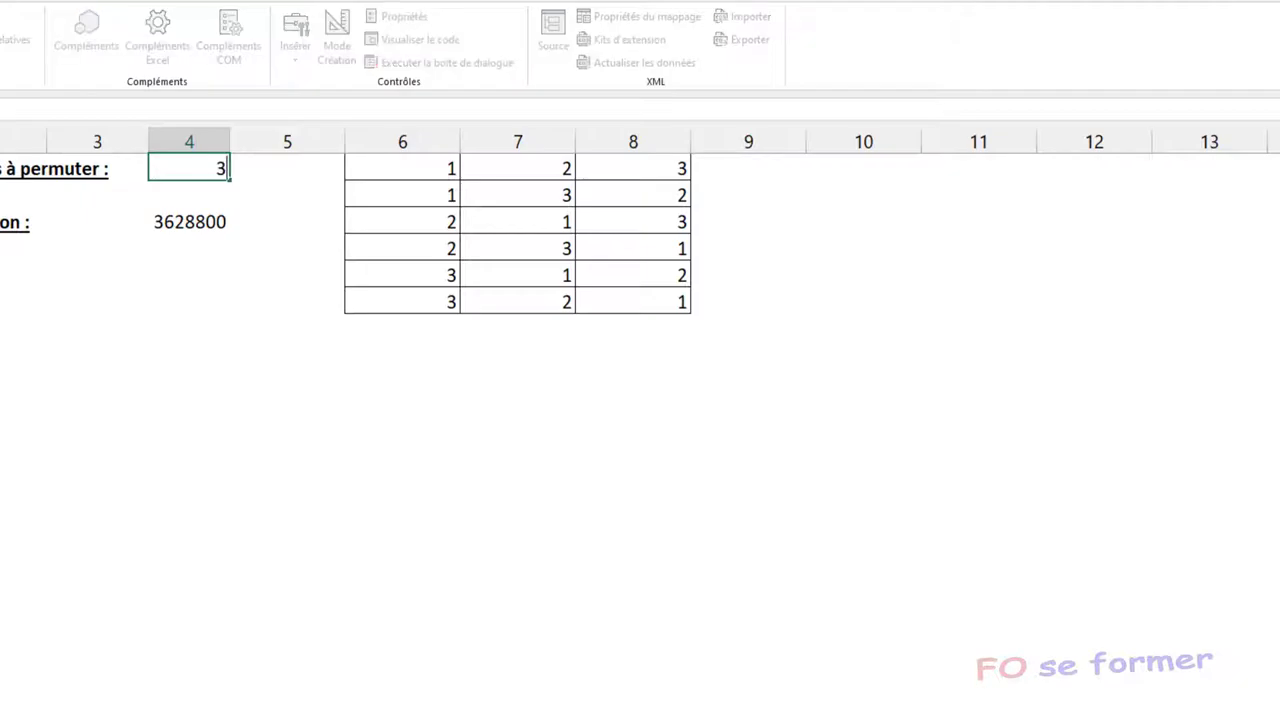
pyautogui.press('Return')
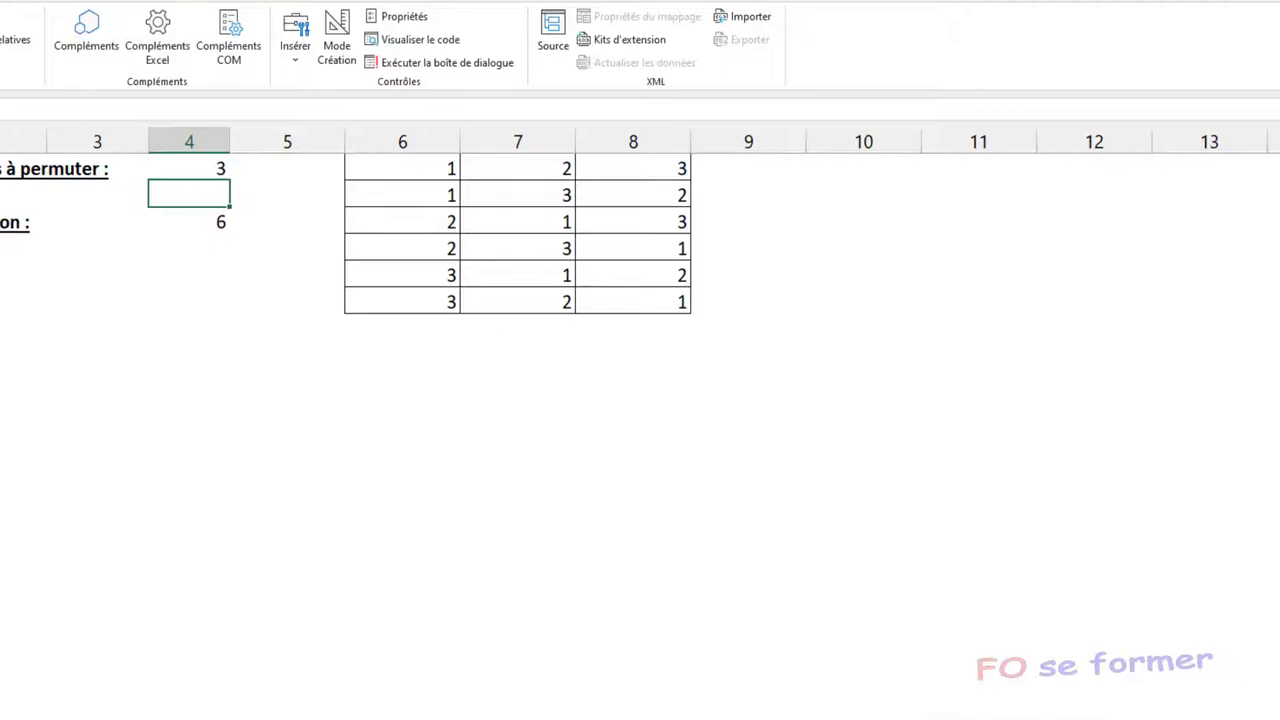
pyautogui.click(1040, 712)
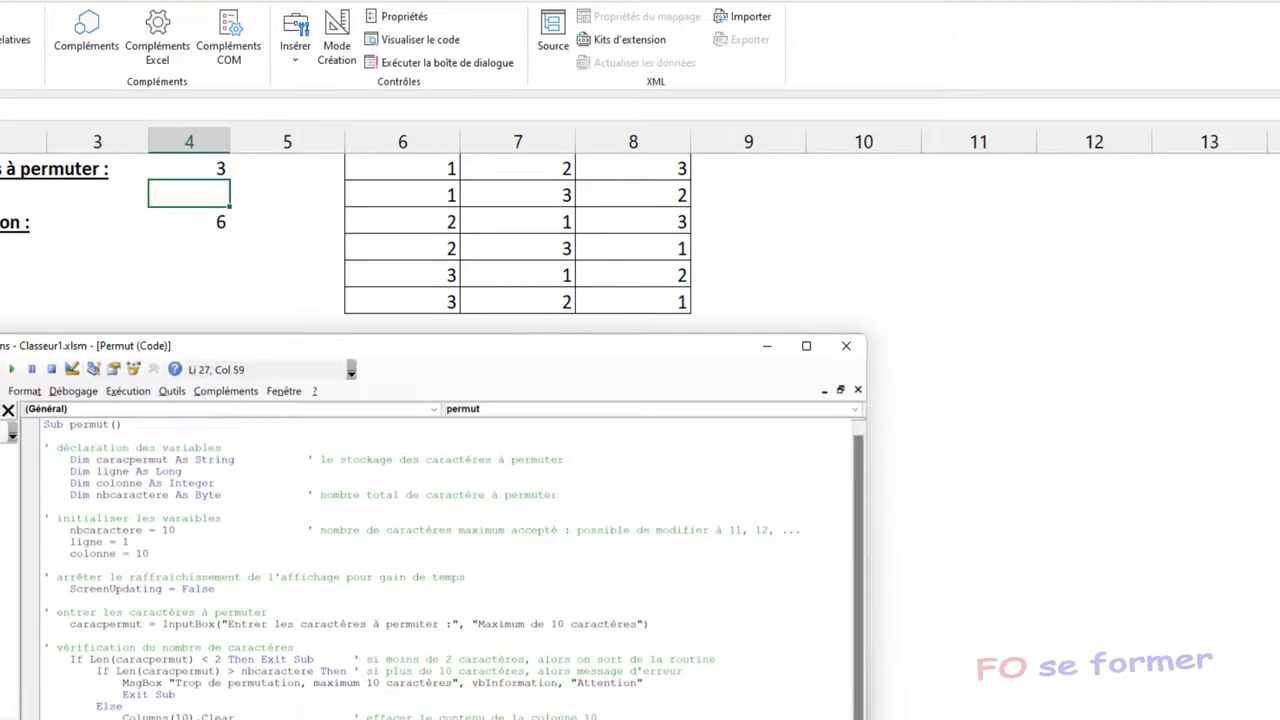
pyautogui.hotkey('alt', 'F11')
# Step: Enter 4512, 5125 and 150212 down column J starting at J1
pyautogui.click(863, 167)
pyautogui.write('4')
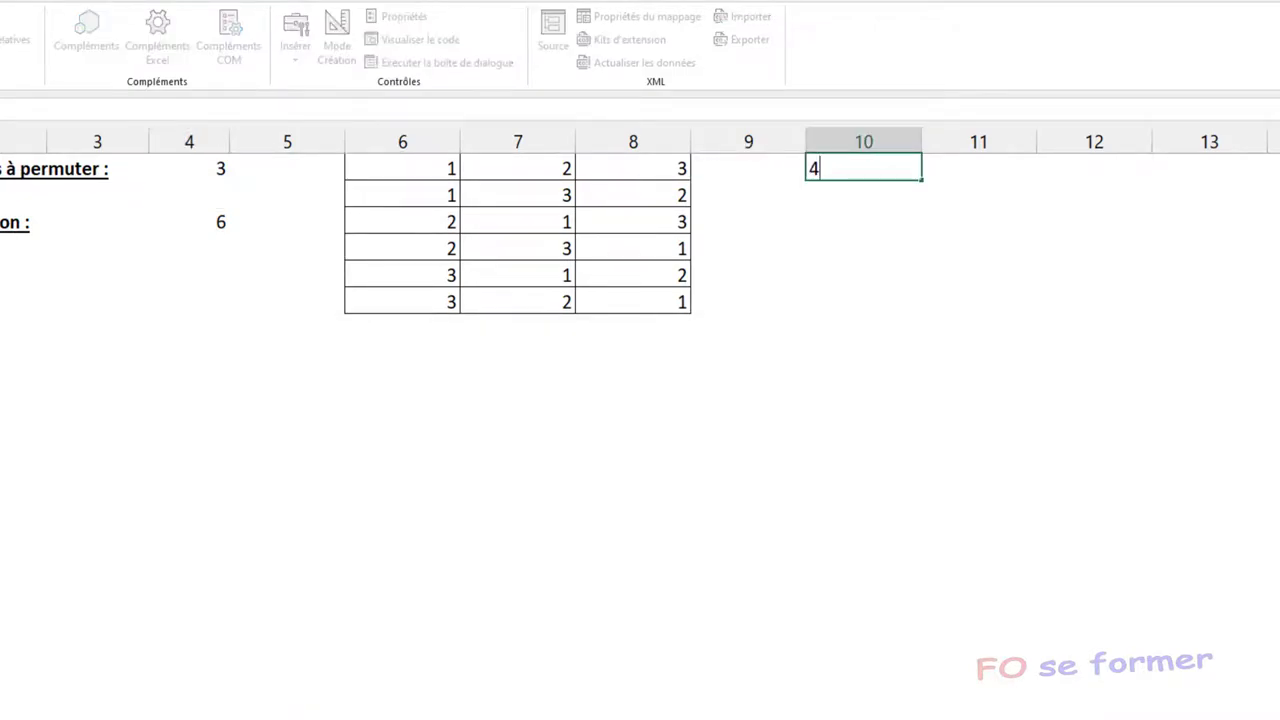
pyautogui.write('512')
pyautogui.press('Return')
pyautogui.write('5125')
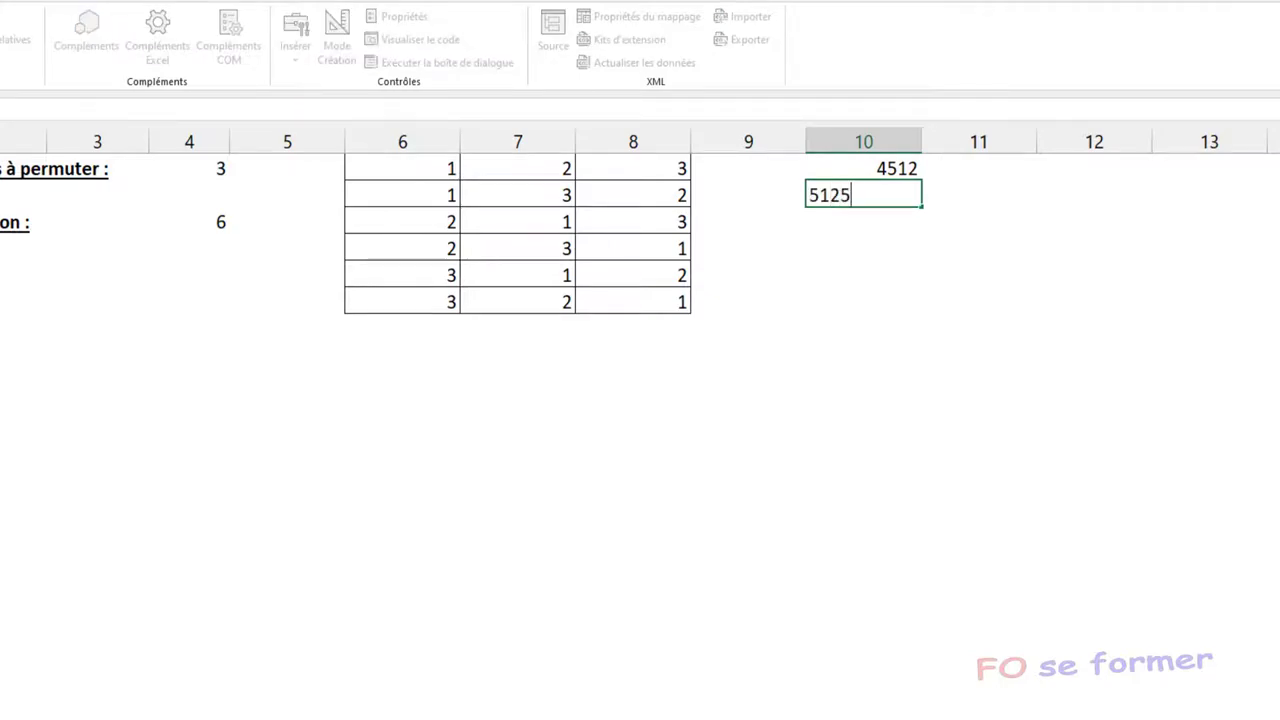
pyautogui.press('Return')
pyautogui.write('150212')
pyautogui.press('Return')
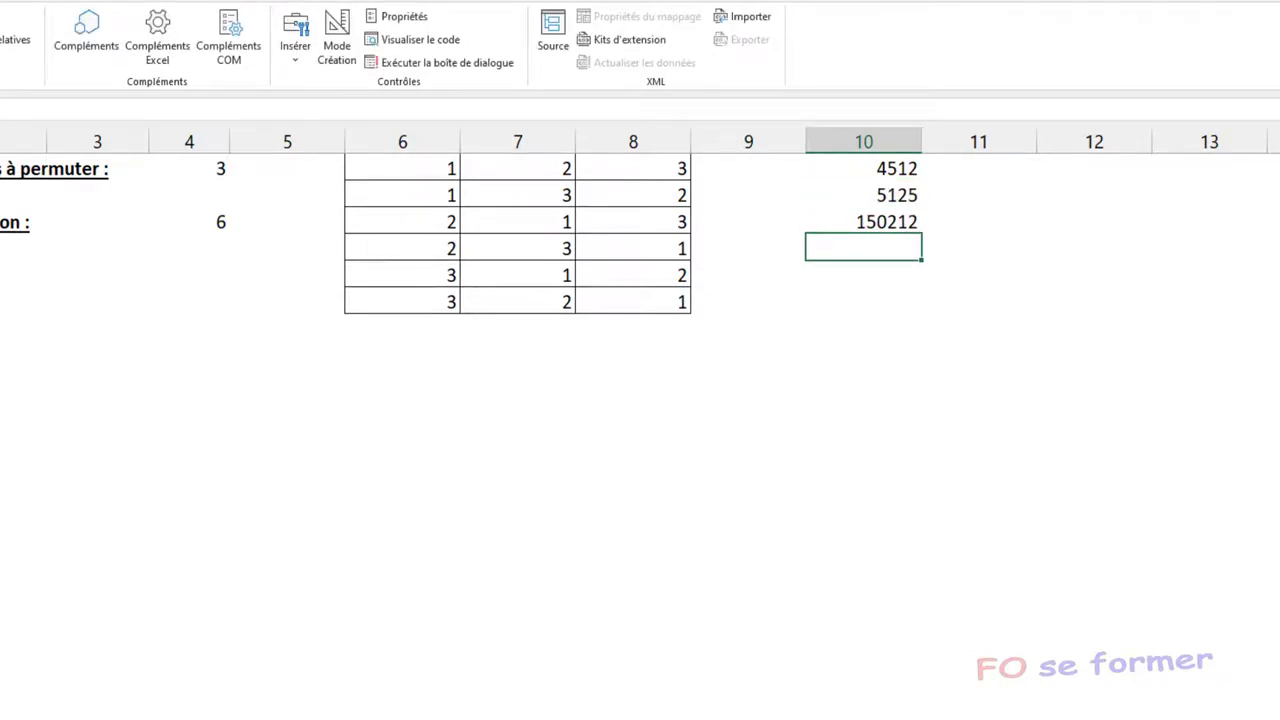
# Step: Run the permutation macro with a single character, 1, to test its stop condition
pyautogui.click(1045, 712)
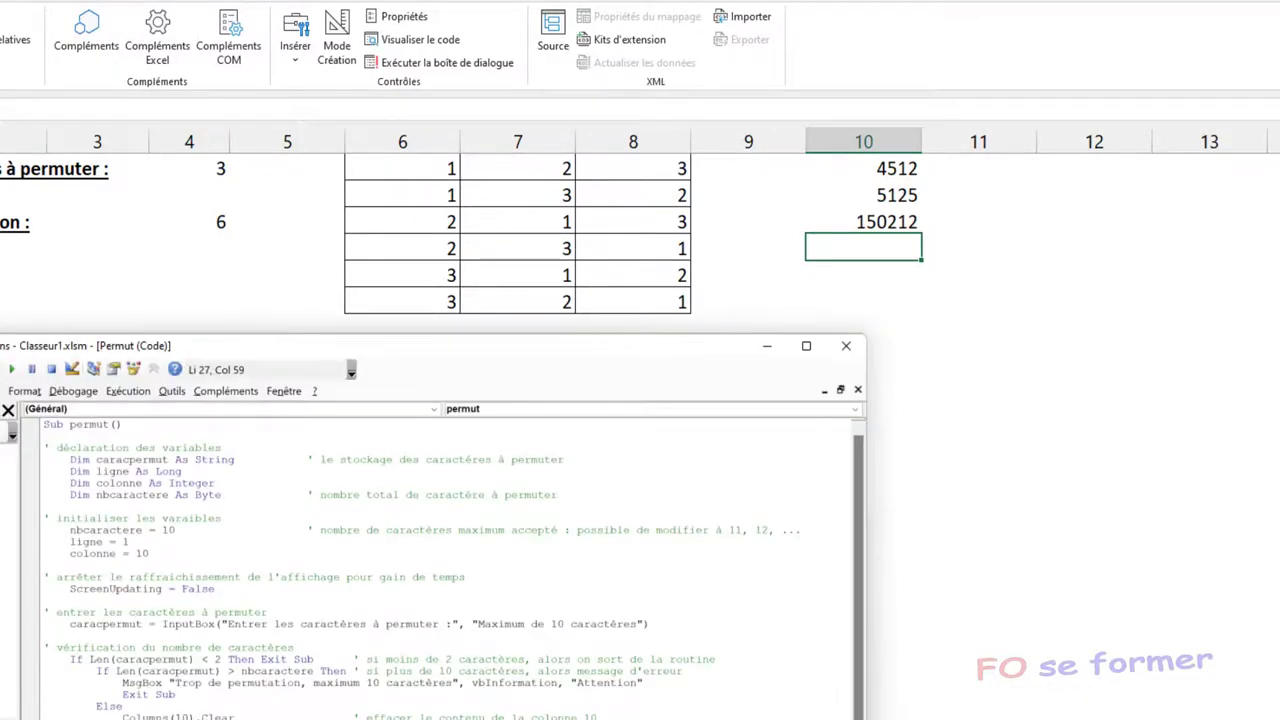
pyautogui.click(11, 369)
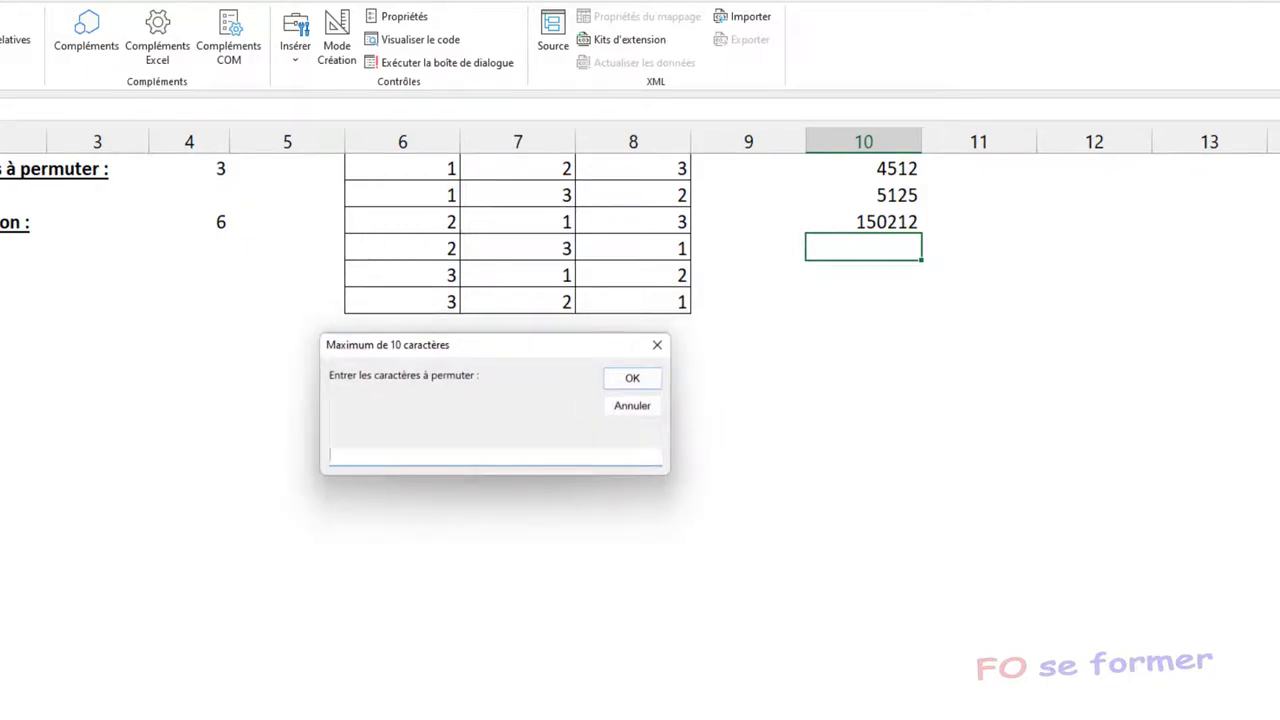
pyautogui.write('1')
pyautogui.press('Return')
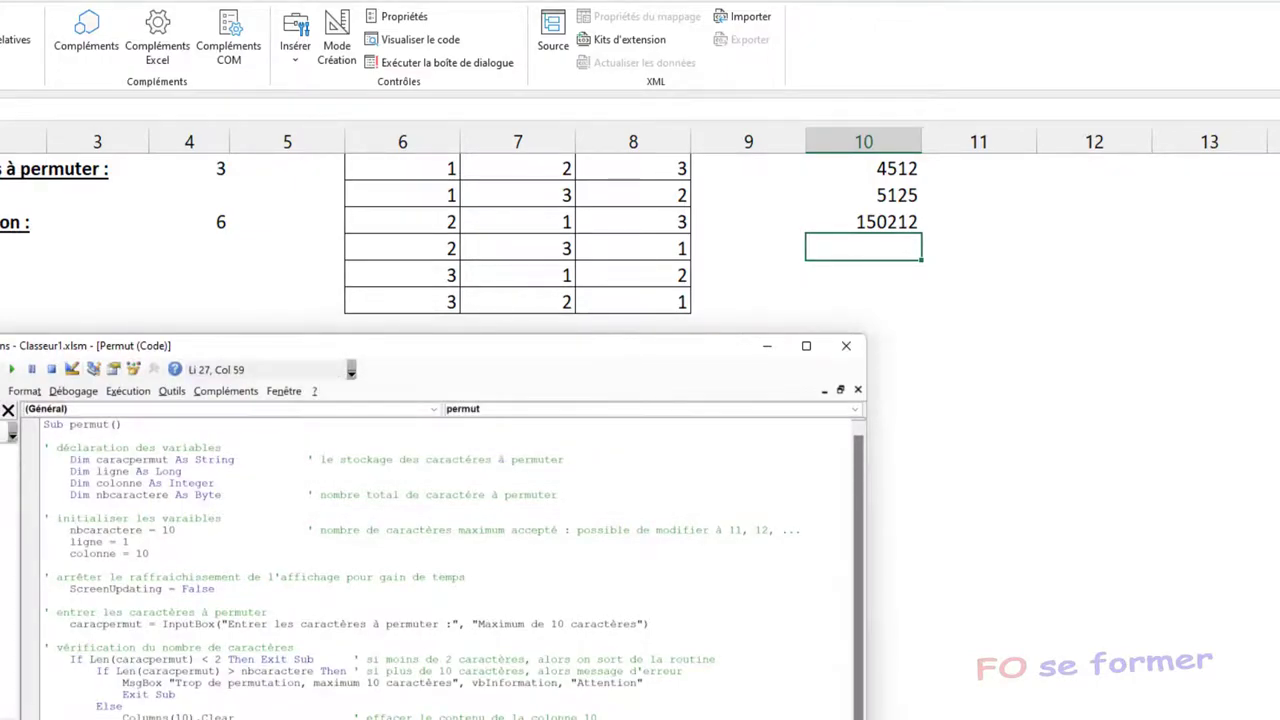
pyautogui.press('F5')
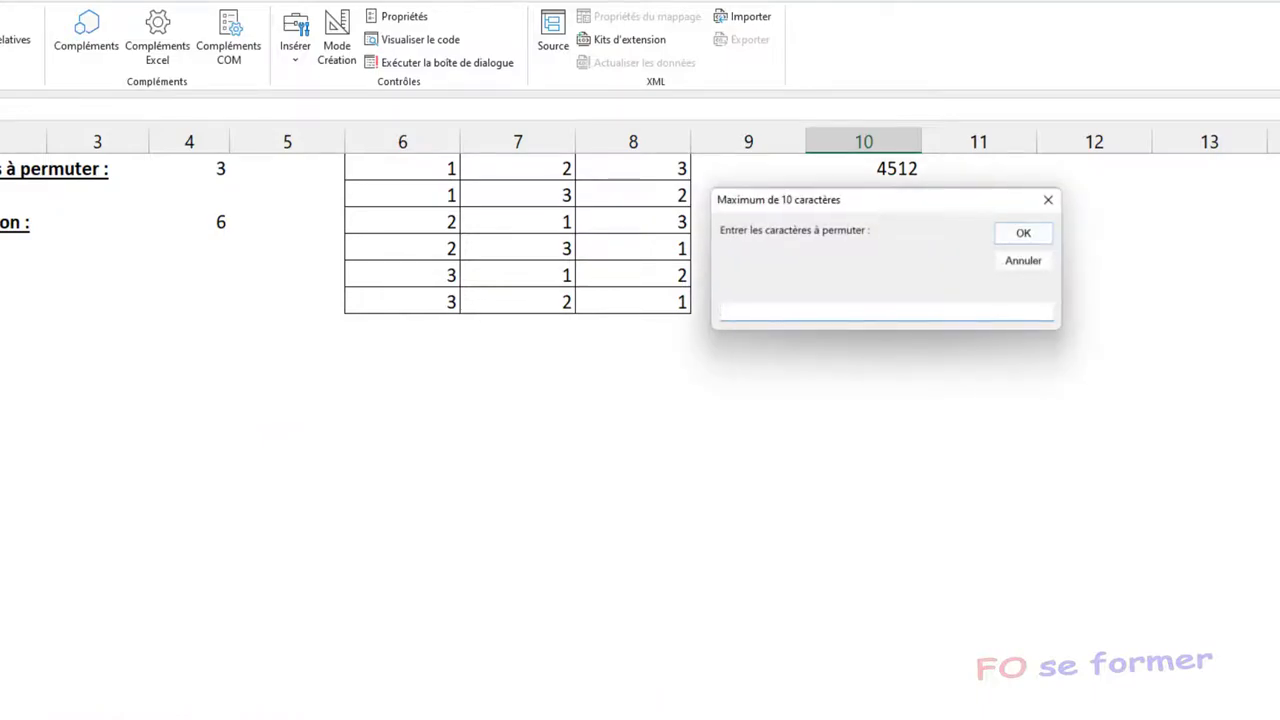
pyautogui.write('12')
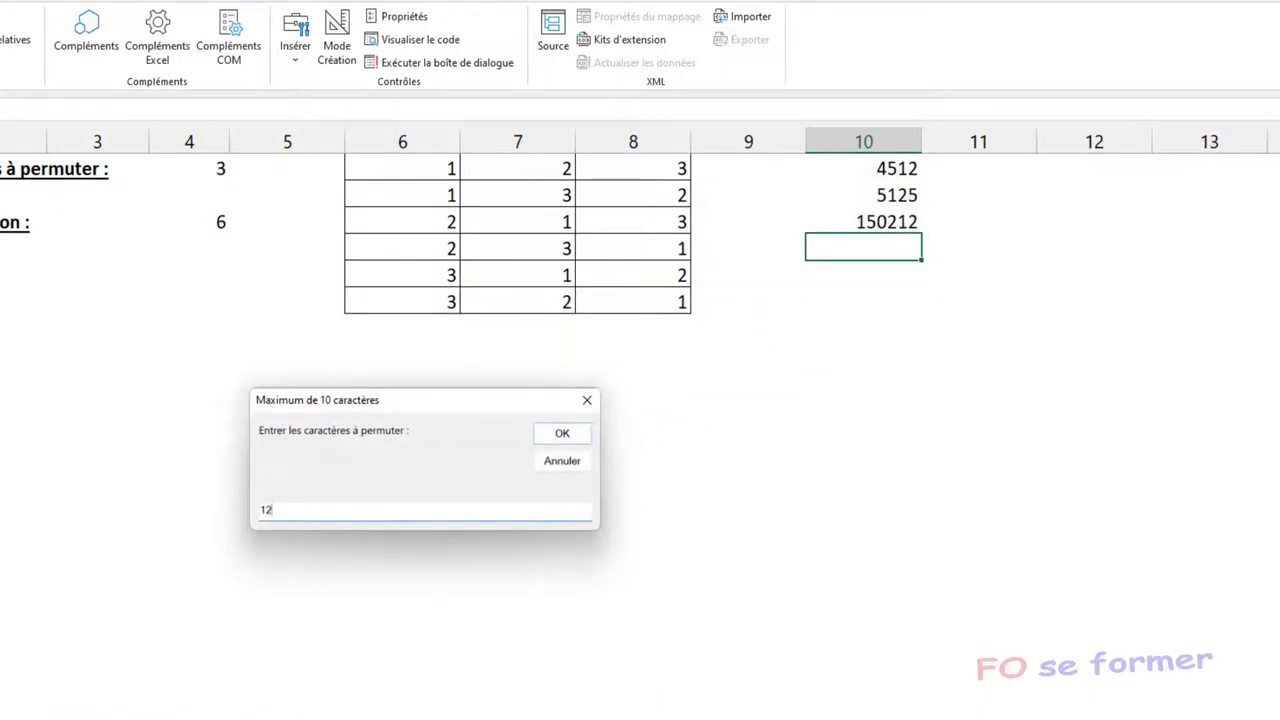
pyautogui.write('323155622121521')
pyautogui.write('114')
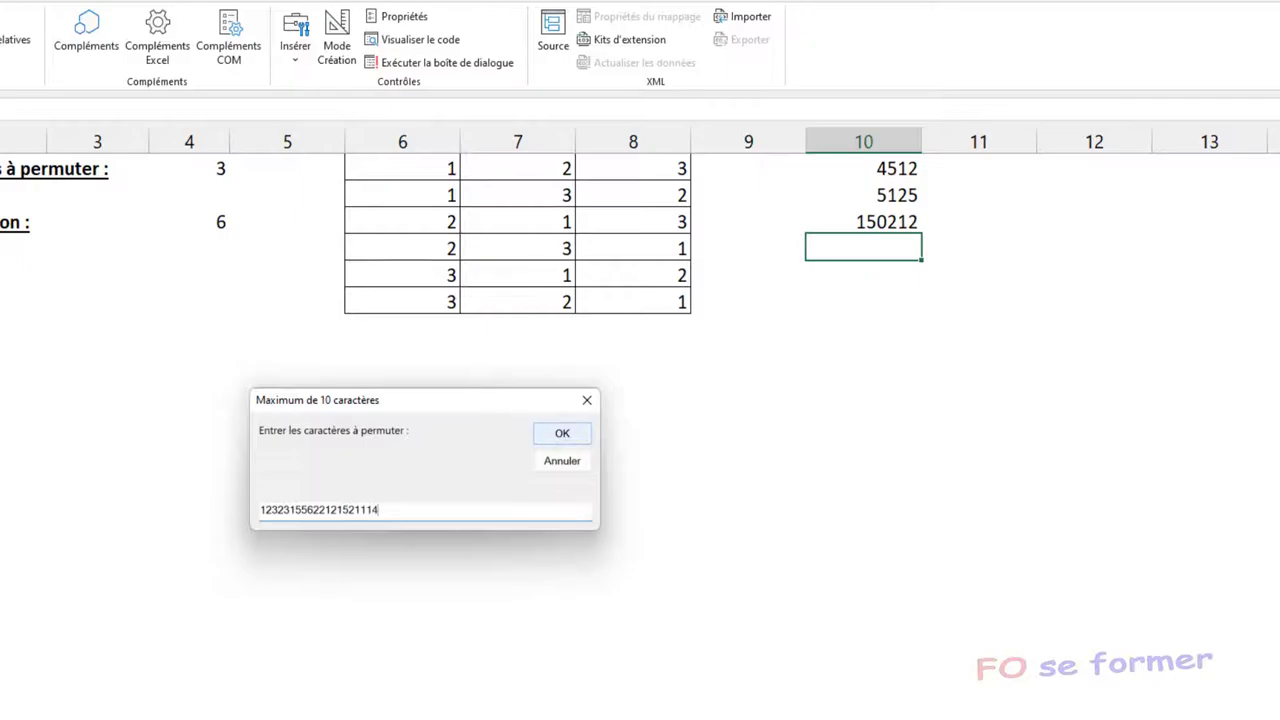
pyautogui.press('Return')
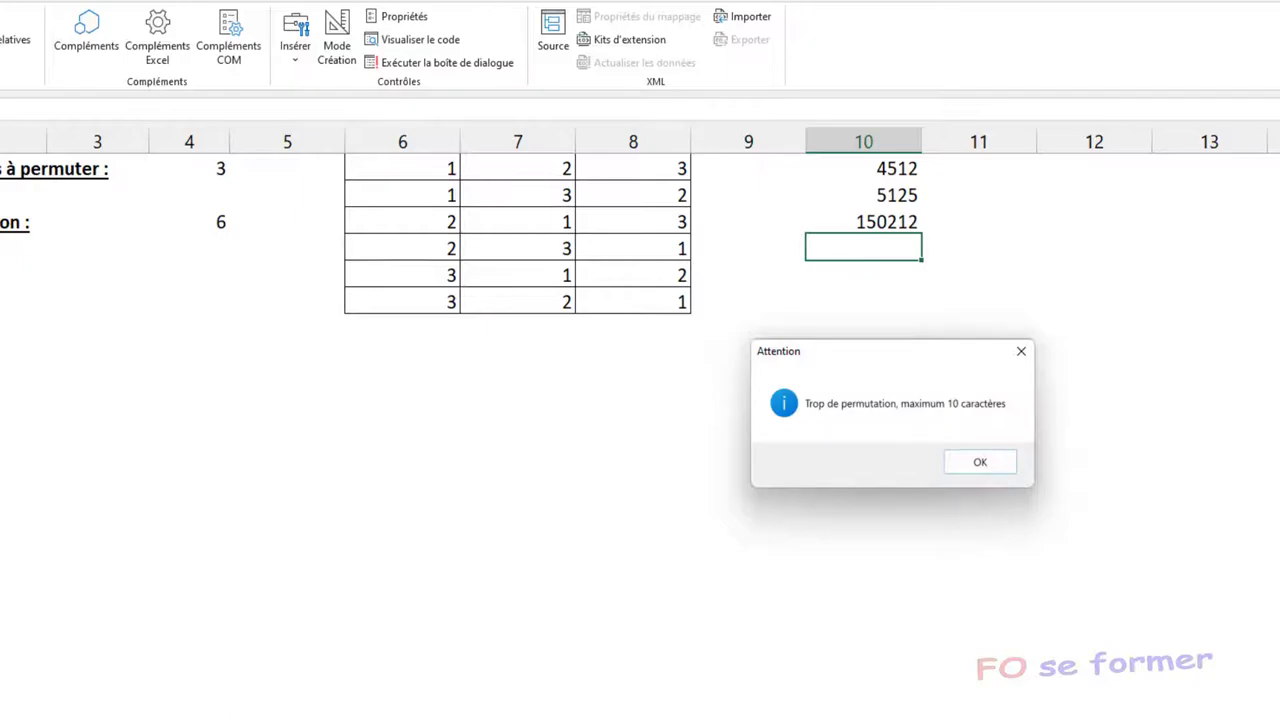
pyautogui.press('Return')
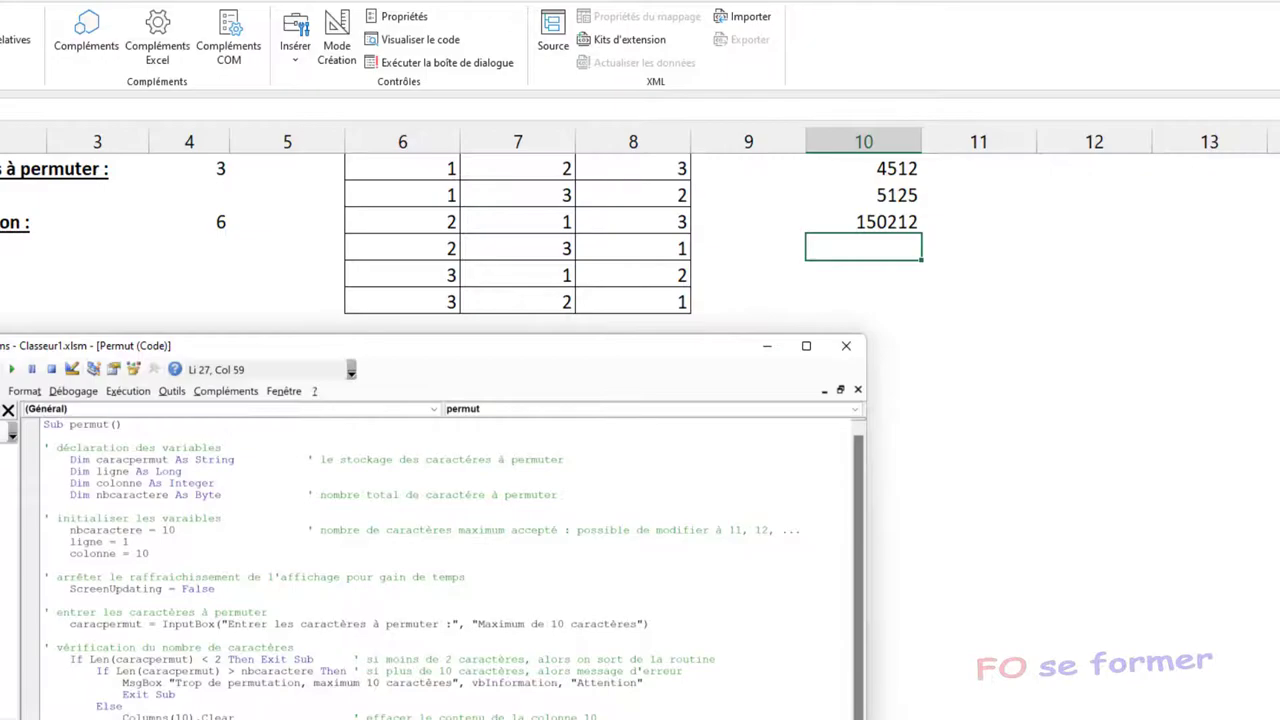
# Step: Inspect the vbInformation argument in the MsgBox line, then run the macro on 123
pyautogui.moveTo(471, 682); pyautogui.dragTo(550, 682)
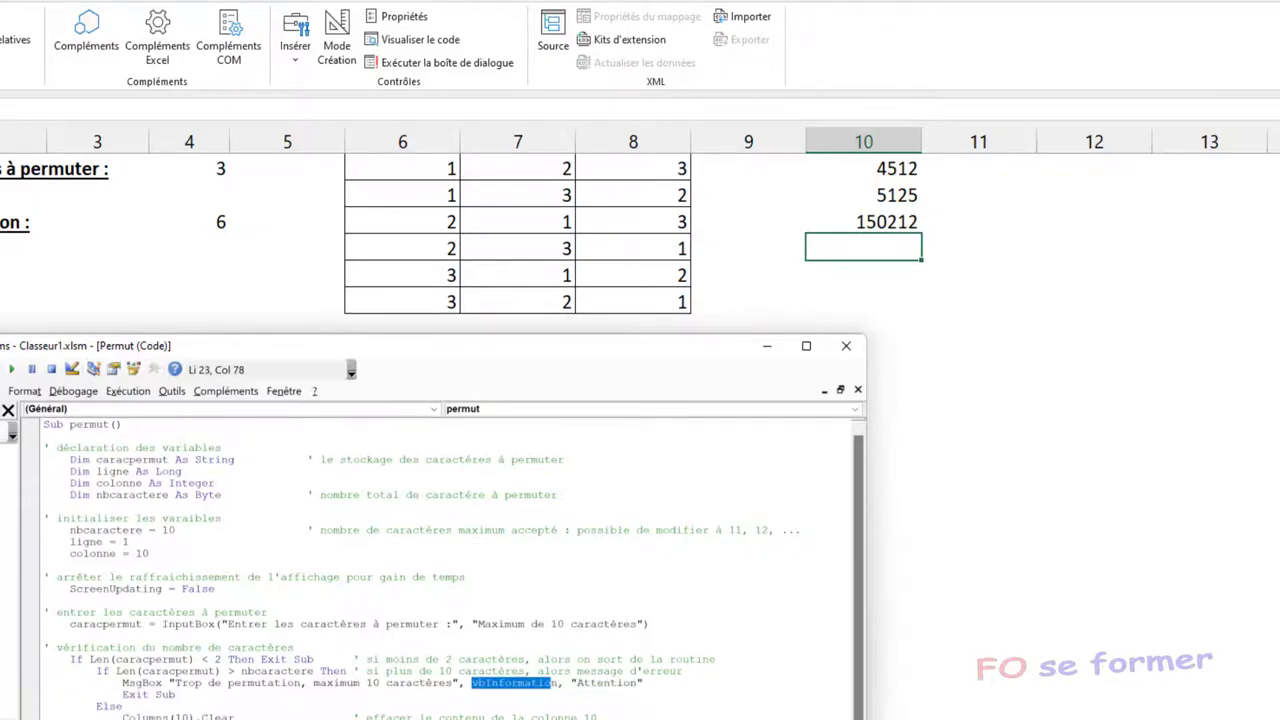
pyautogui.click(564, 682)
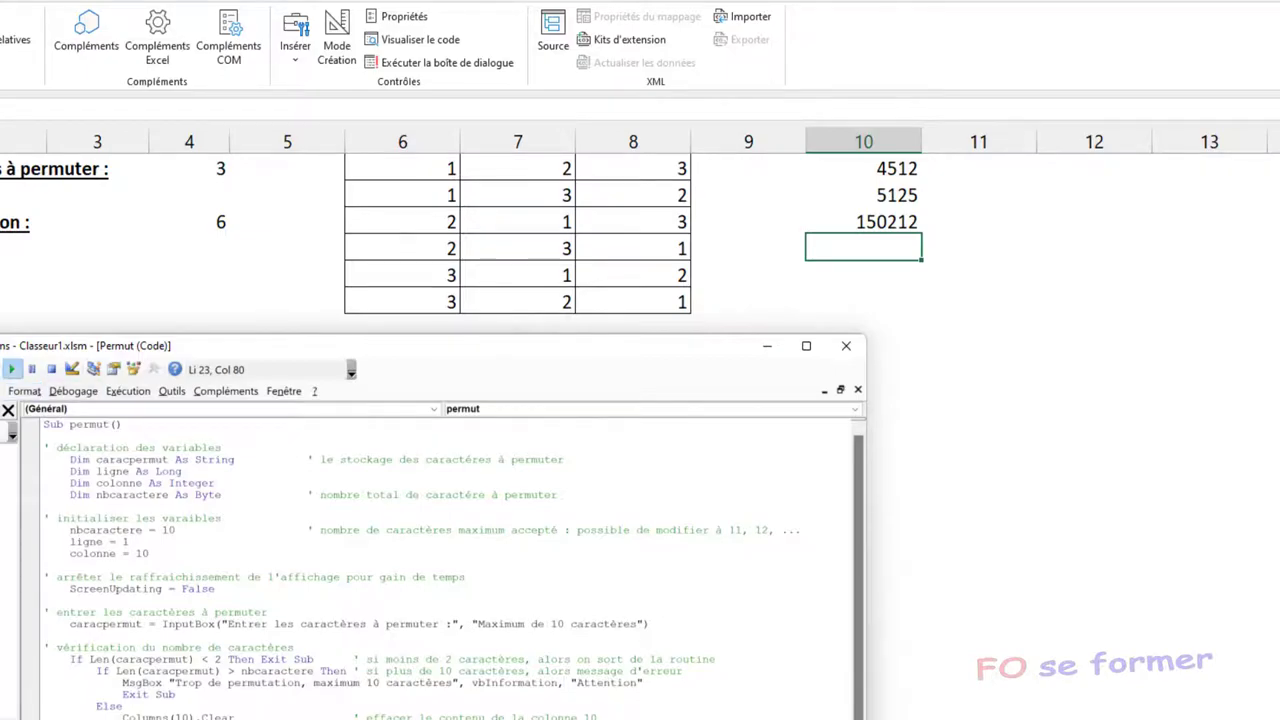
pyautogui.click(11, 369)
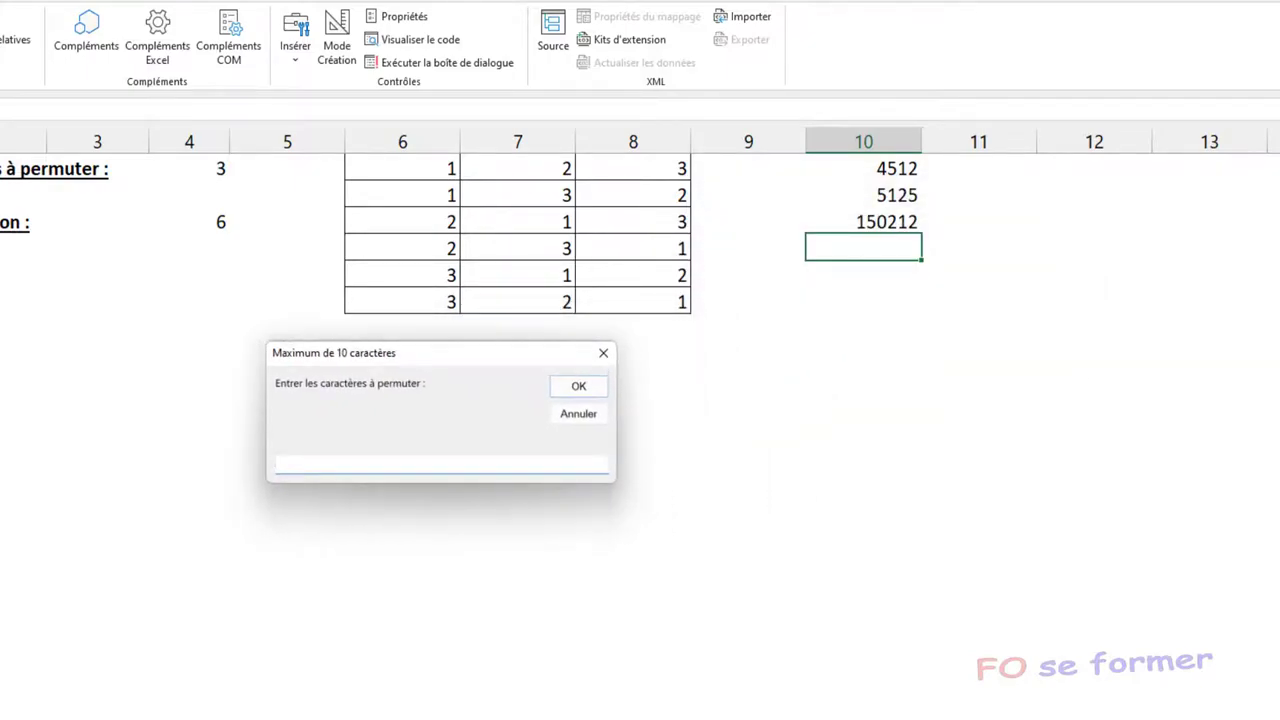
pyautogui.write('12')
pyautogui.write('3')
pyautogui.click(578, 385)
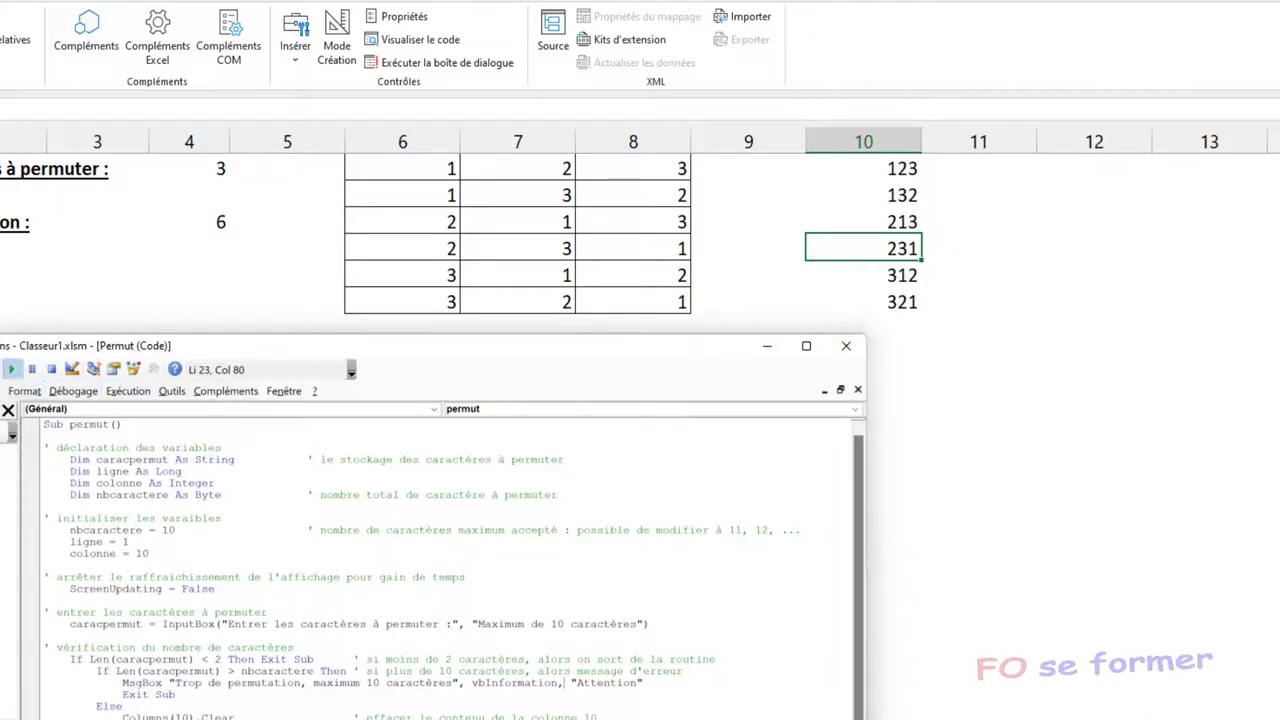
# Step: Run the macro on ABC to list its six permutations, ABC through CBA
pyautogui.click(11, 369)
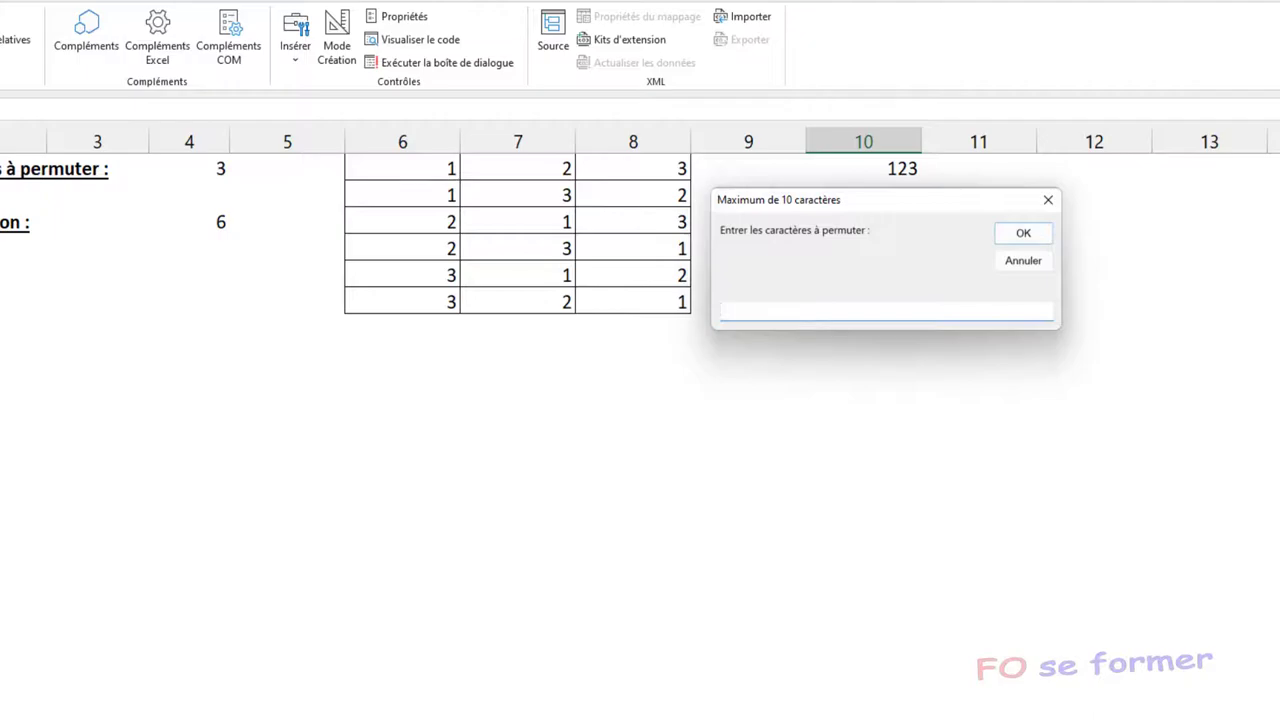
pyautogui.write('ABC')
pyautogui.press('Return')
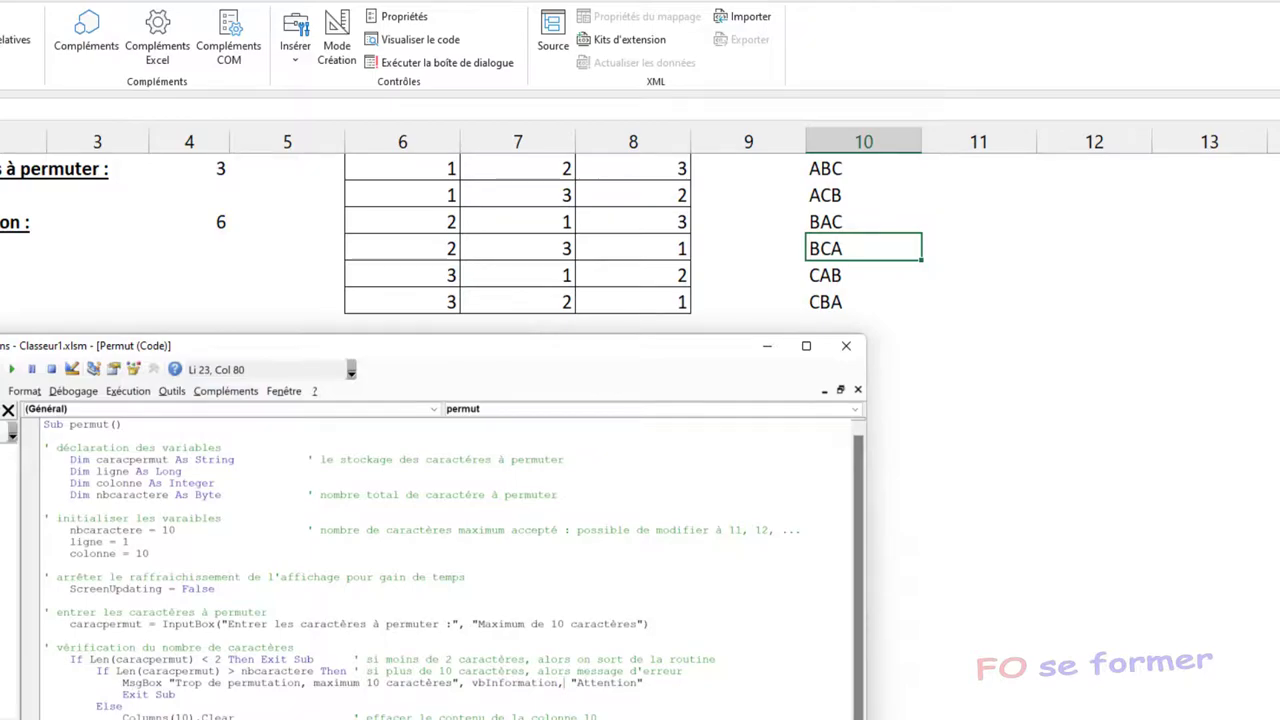
# Step: Set the character count to 4, giving 24 permutations, and run the macro with 24
pyautogui.click(189, 168)
pyautogui.write('4')
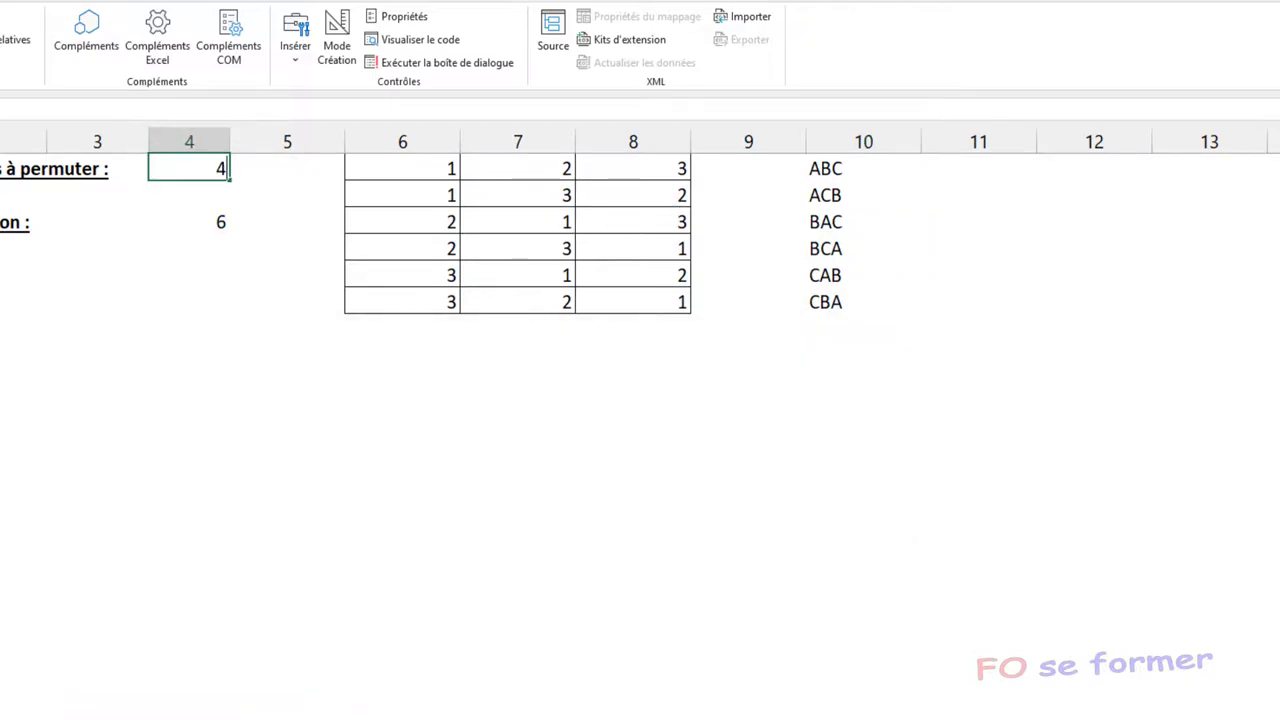
pyautogui.press('Return')
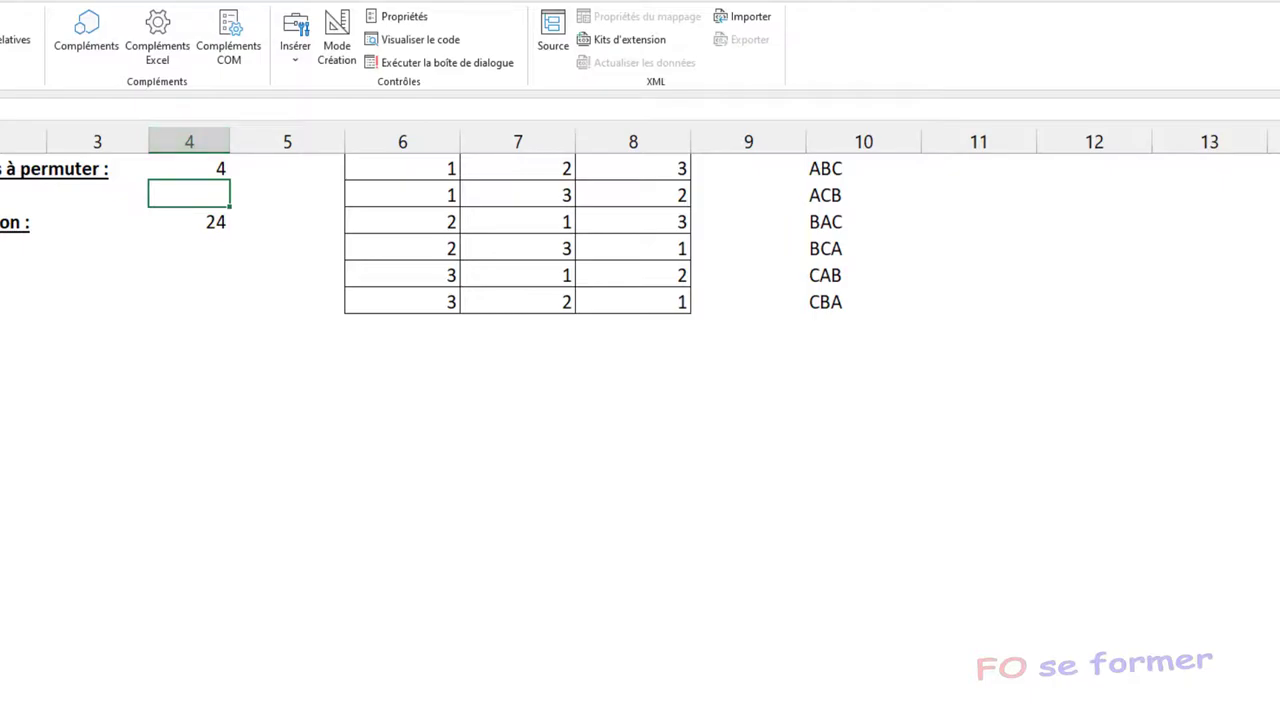
pyautogui.click(1000, 710)
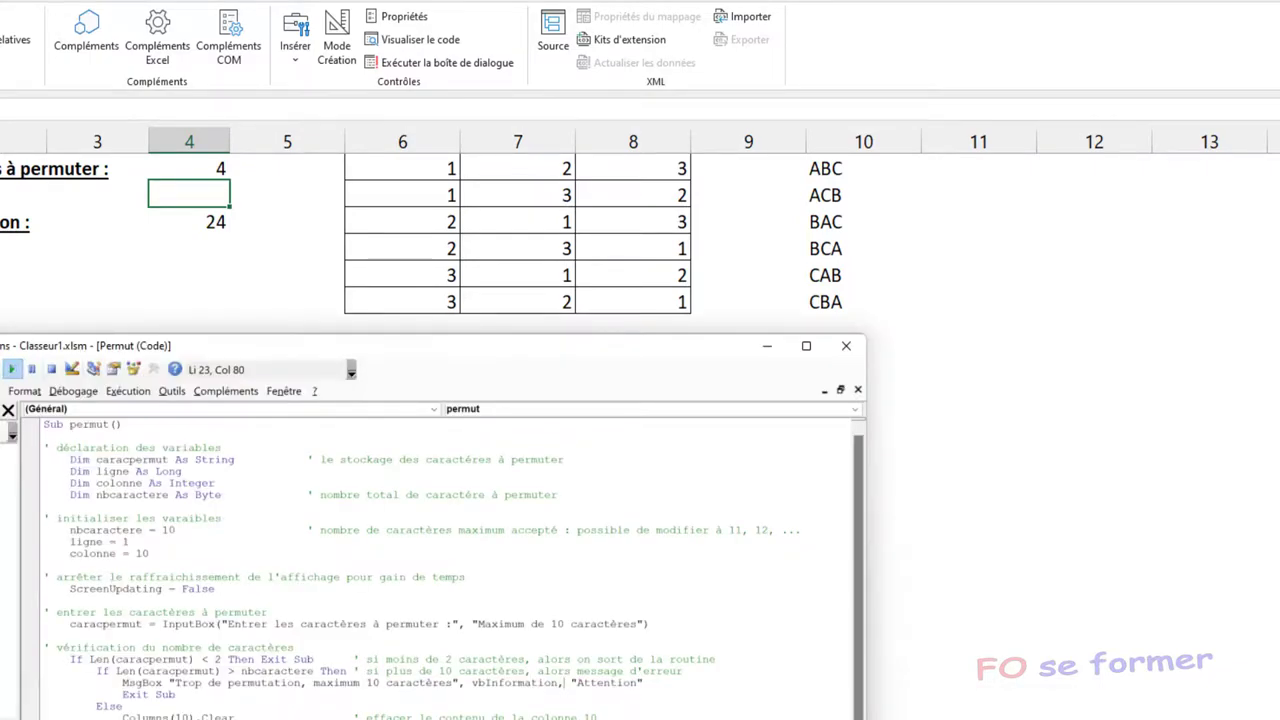
pyautogui.click(12, 369)
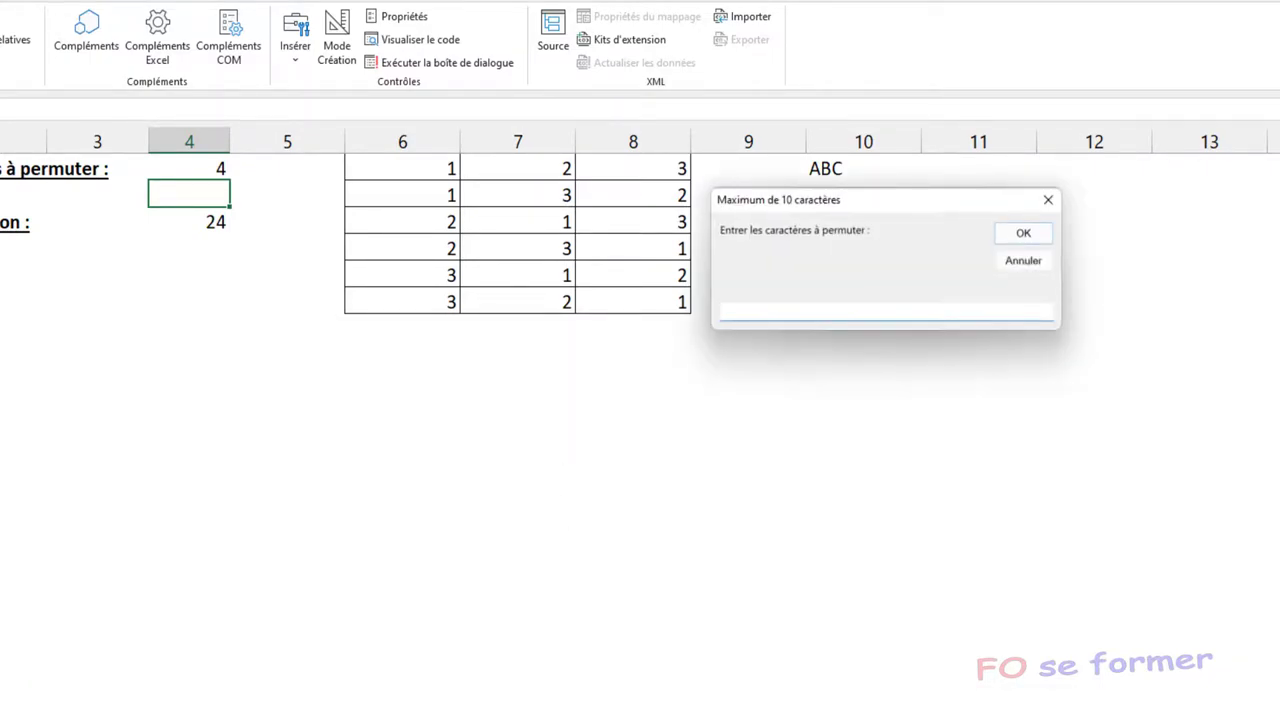
pyautogui.write('24')
pyautogui.press('Return')
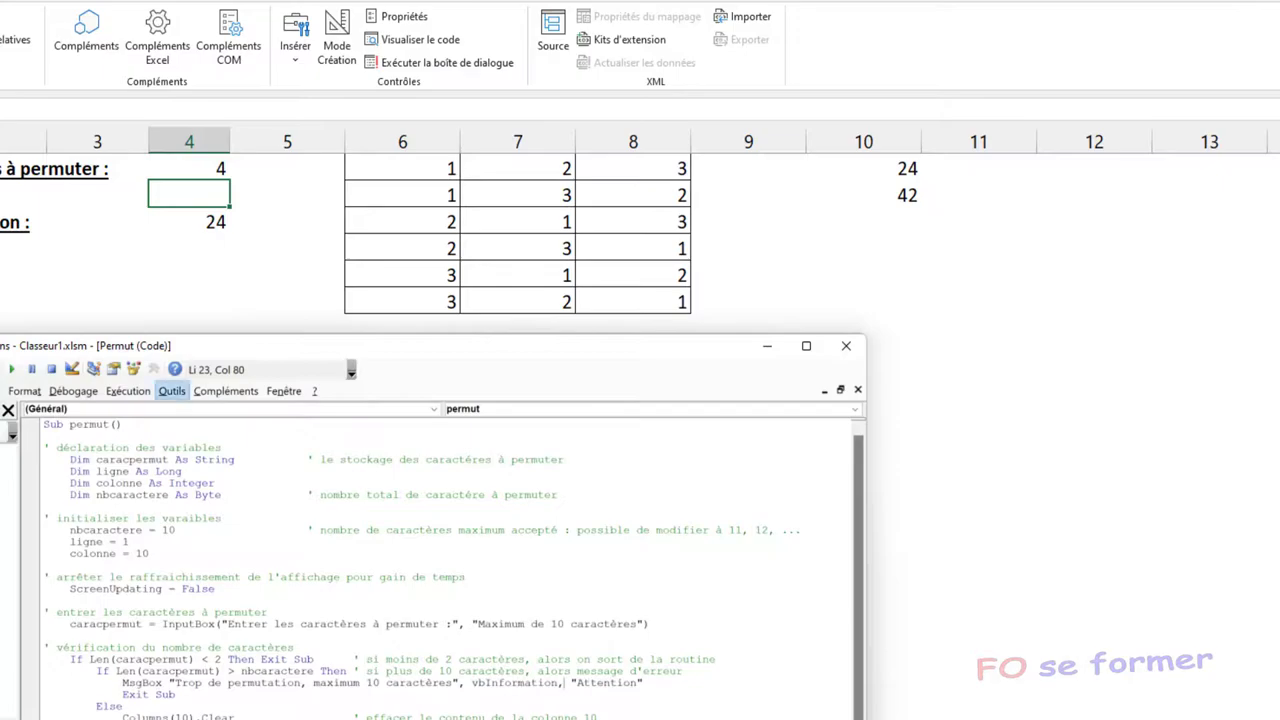
# Step: Run the macro on 1234 to list permutations 1234 through 4321 in column J
pyautogui.click(12, 369)
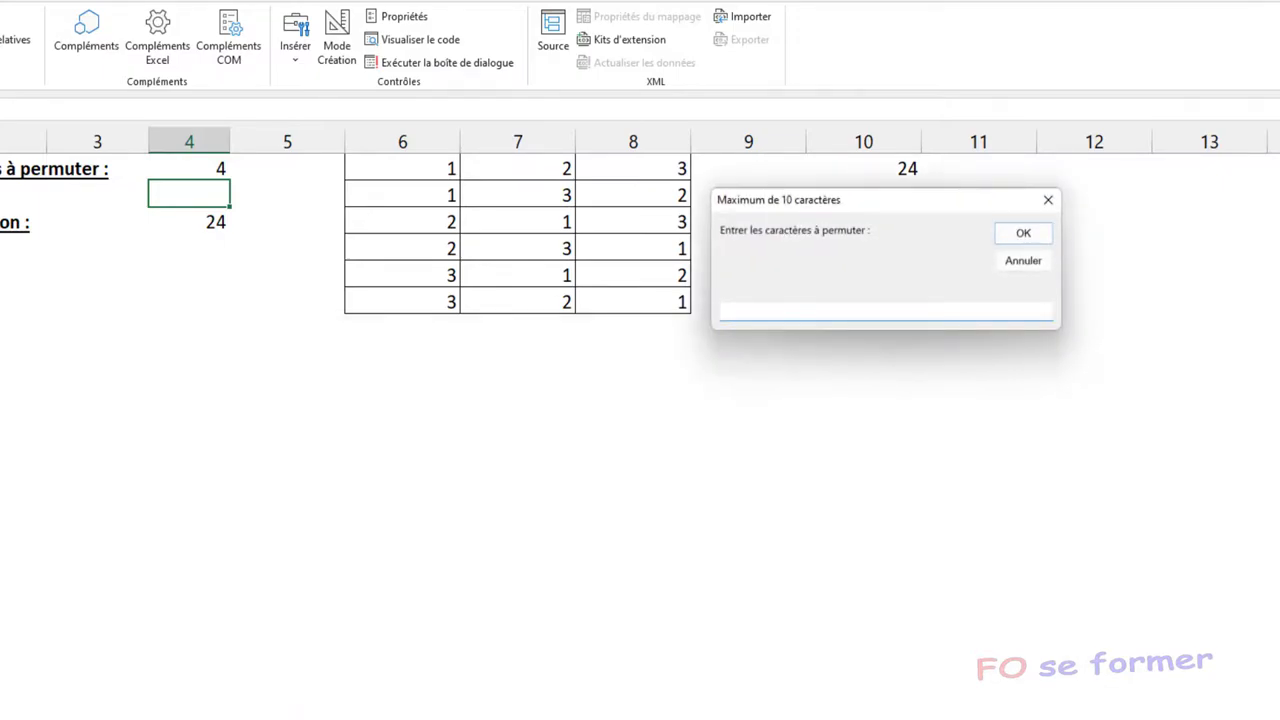
pyautogui.write('12')
pyautogui.write('34')
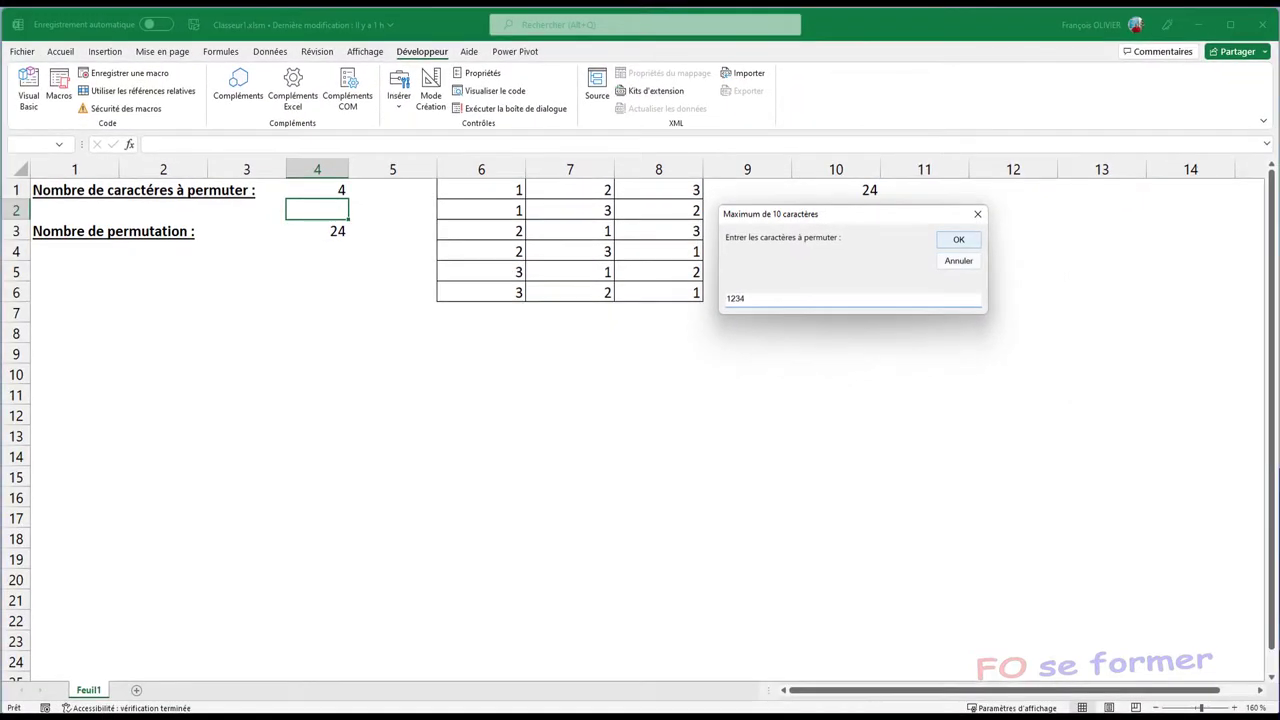
pyautogui.press('Return')
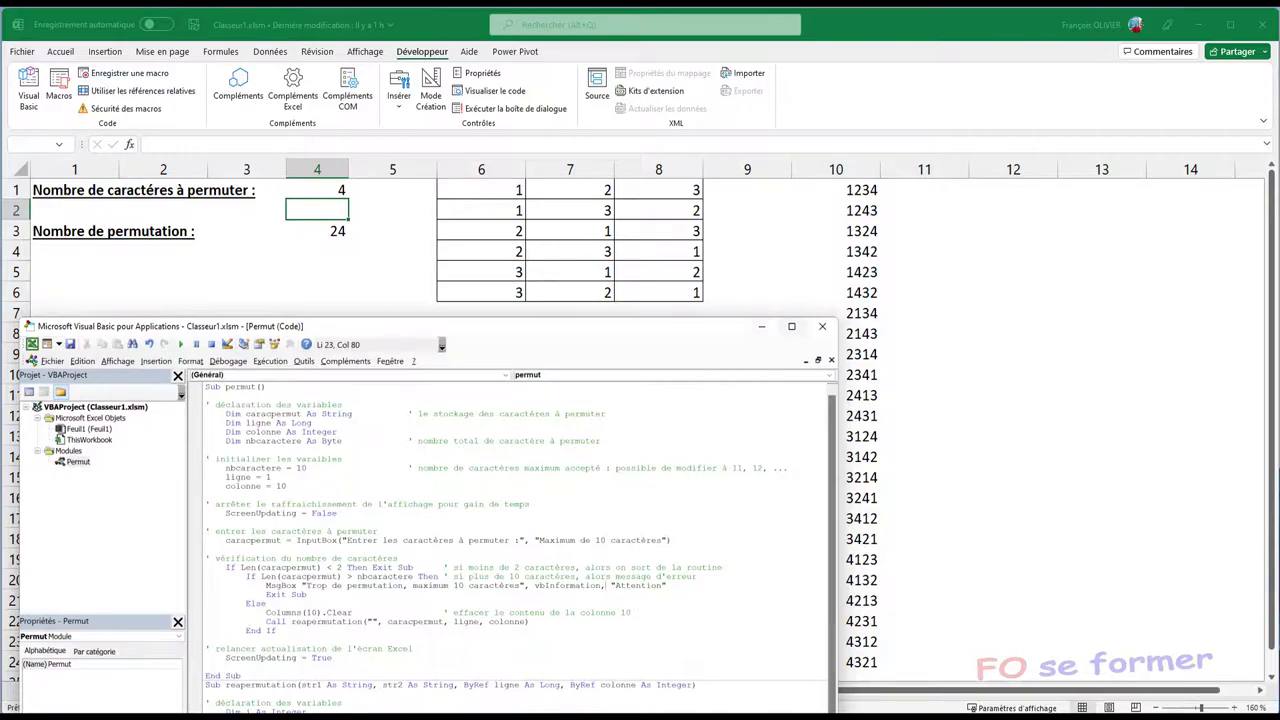
# Step: Close the VBA editor and open File > Options
pyautogui.click(822, 326)
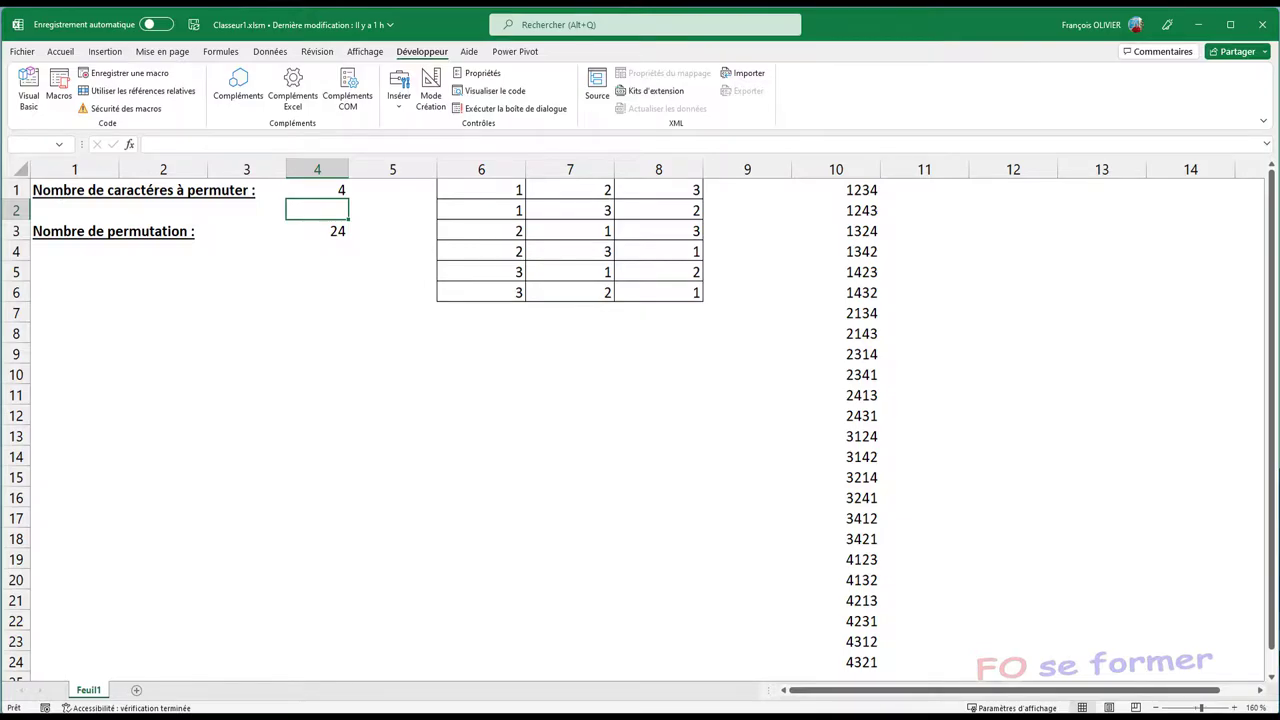
pyautogui.click(29, 90)
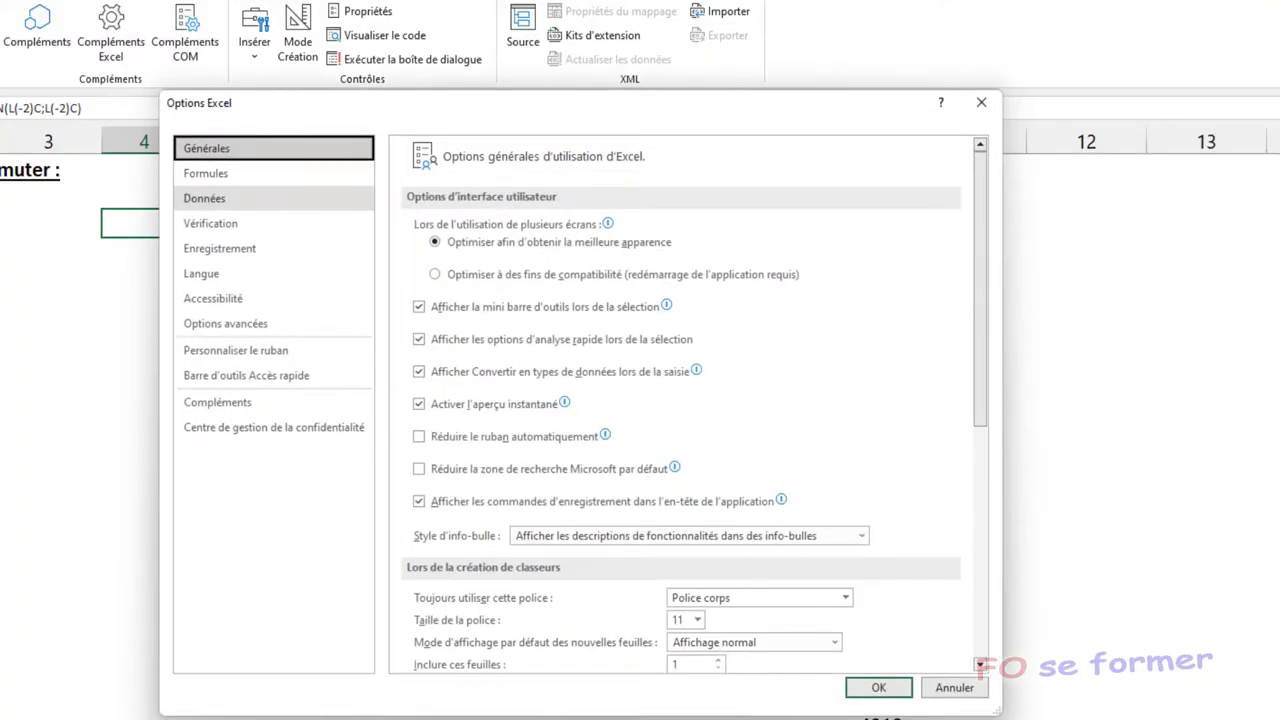
# Step: Turn off the L1C1 reference style on the Formules page and apply it
pyautogui.click(206, 173)
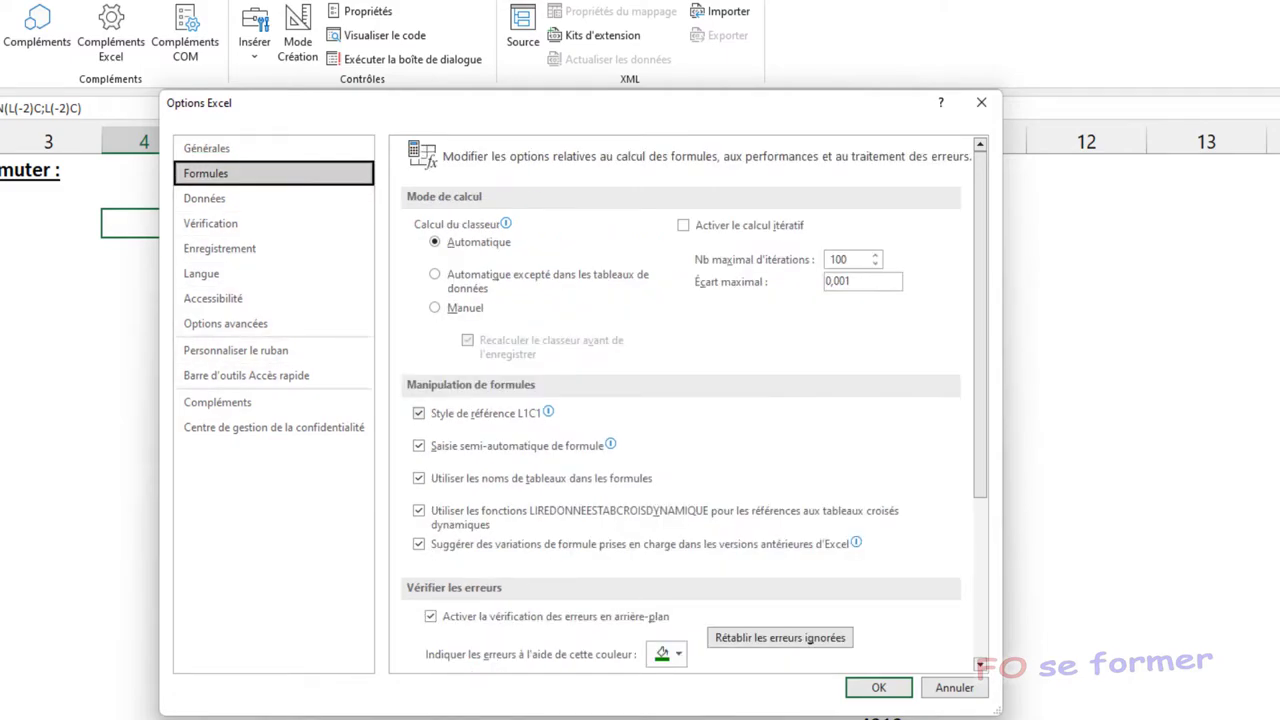
pyautogui.click(418, 413)
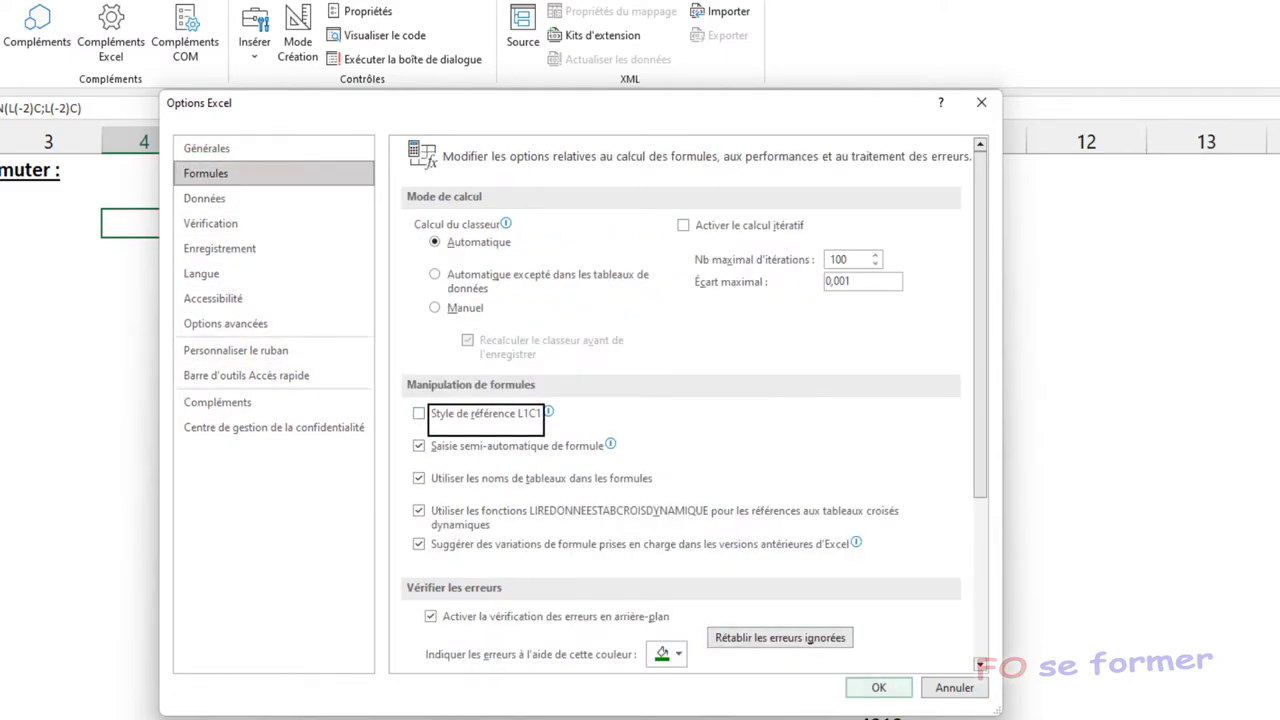
pyautogui.click(878, 687)
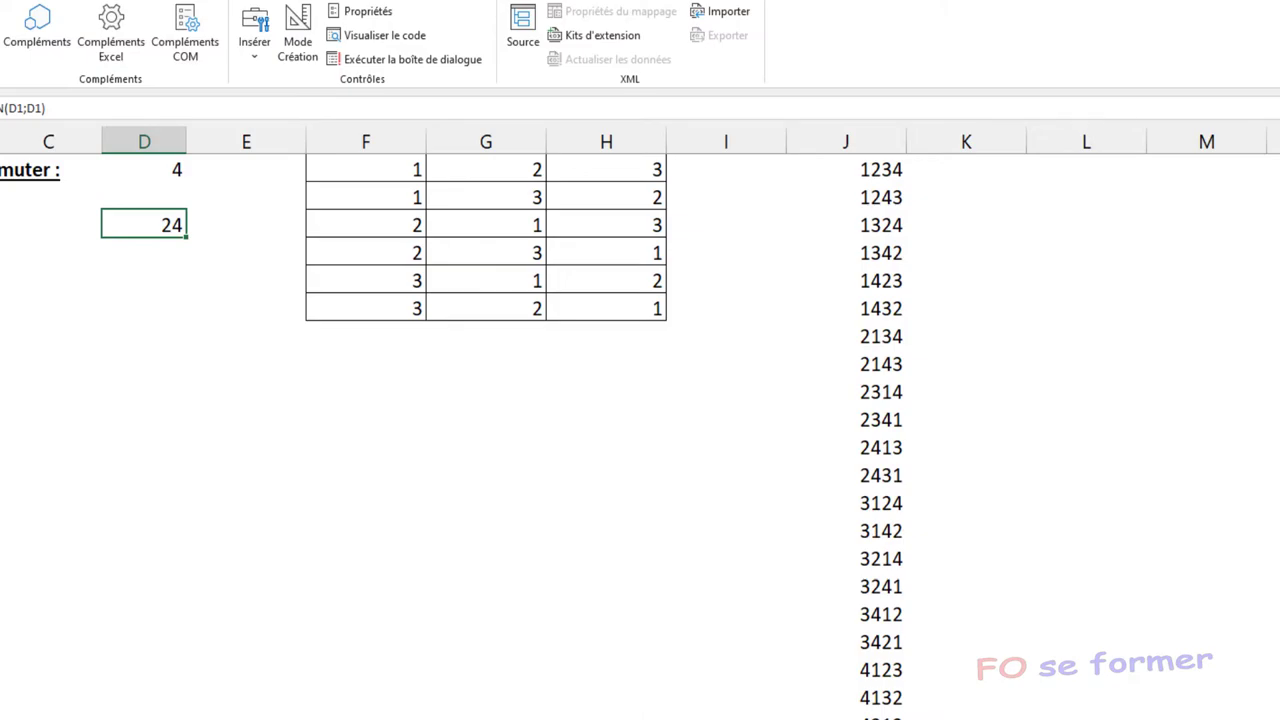
# Step: Inspect D3's PERMUTATION formula without changing it, then reopen the Permut macro with Alt+F11
pyautogui.doubleClick(126, 224)
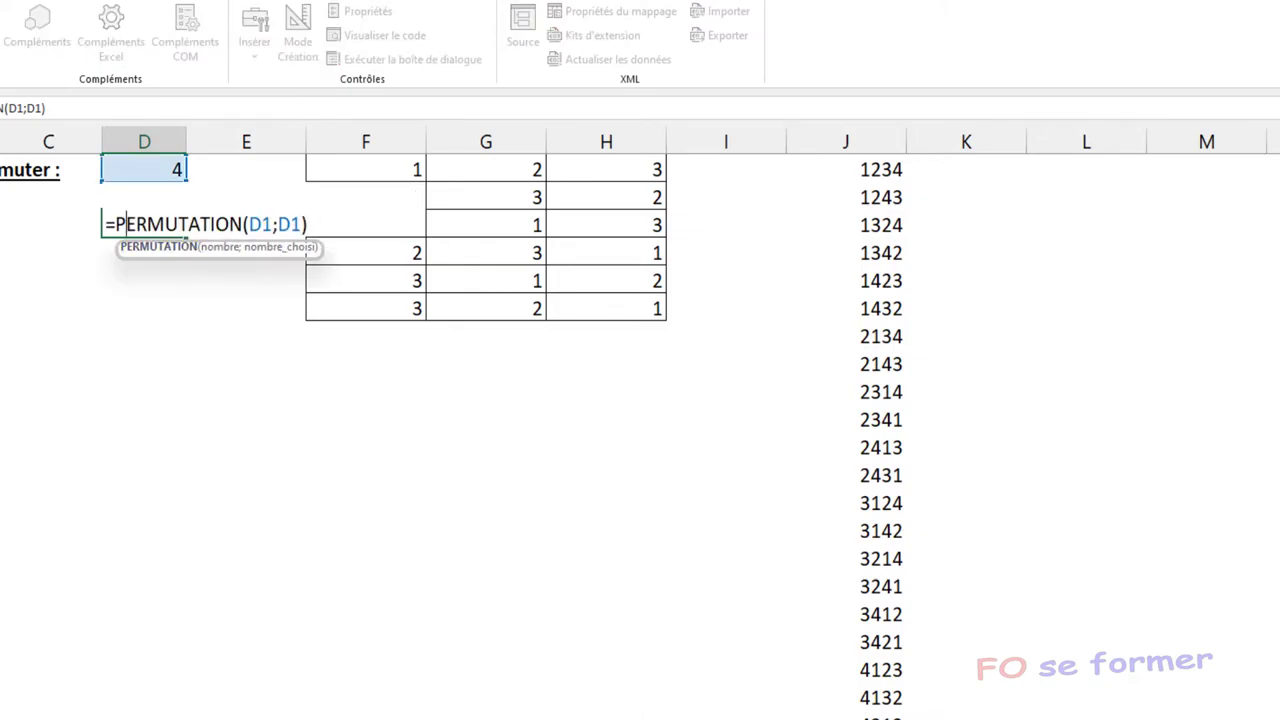
pyautogui.click(143, 307)
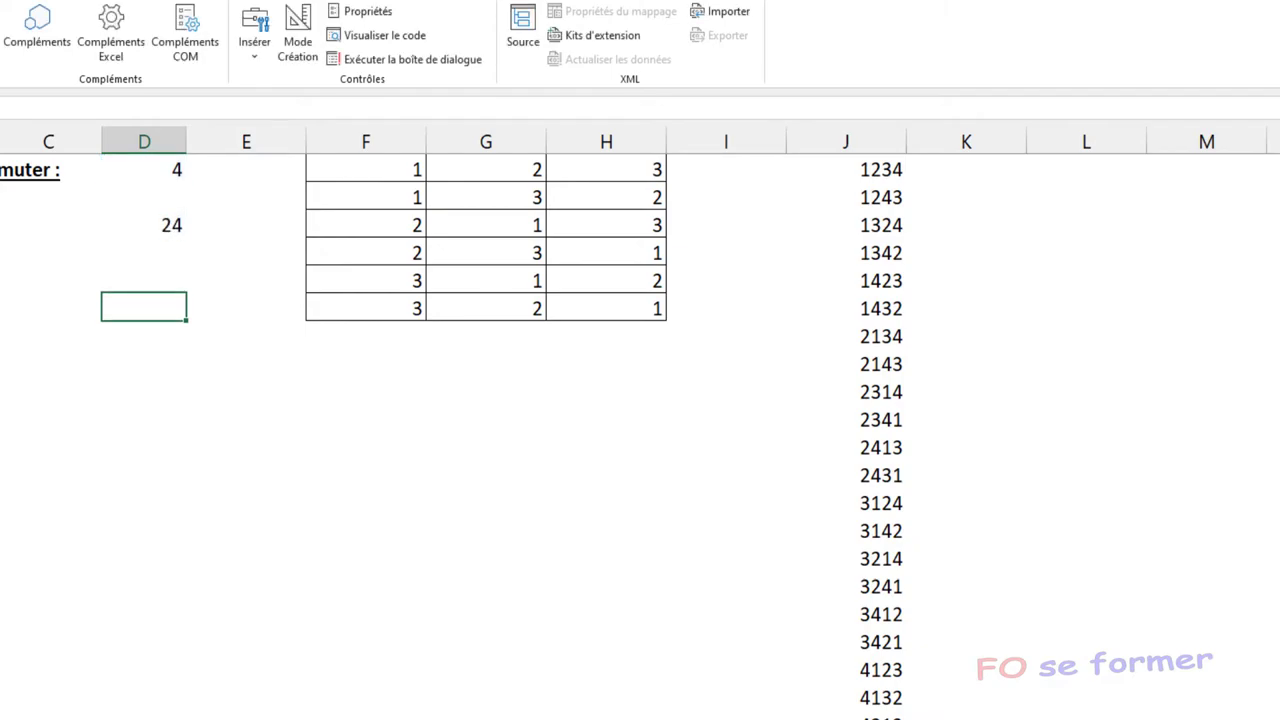
pyautogui.hotkey('alt', 'F11')
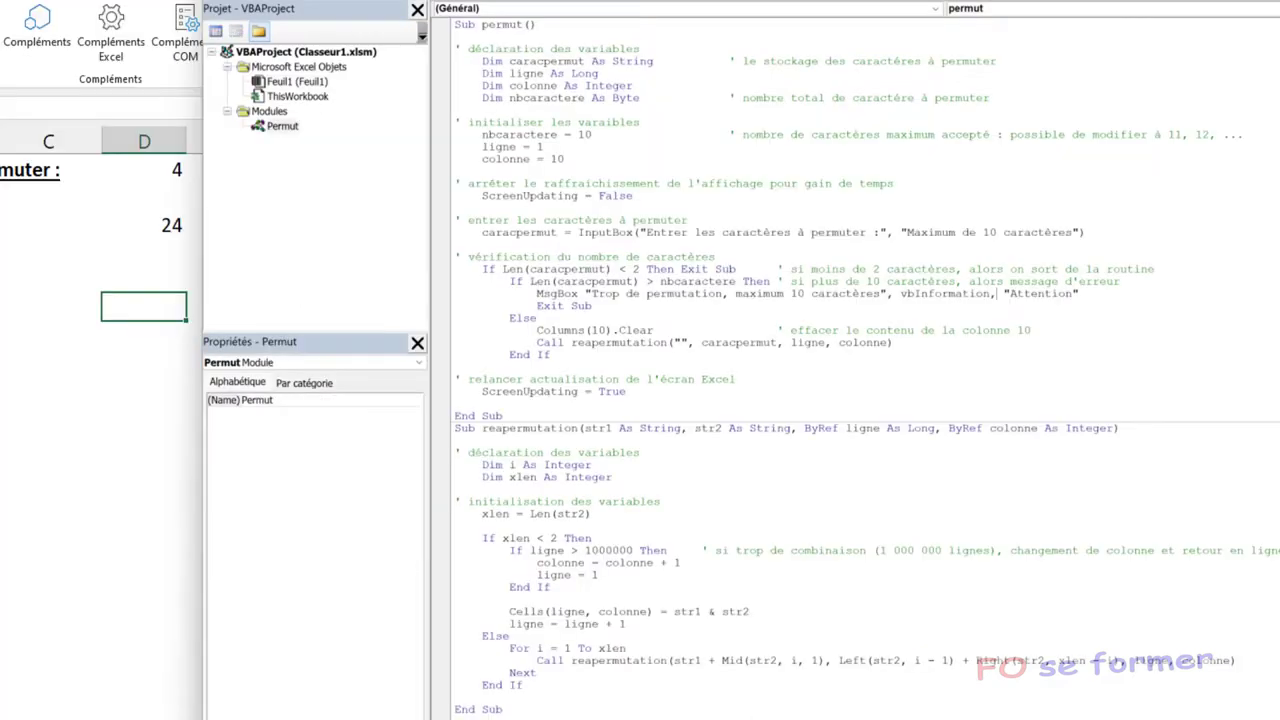